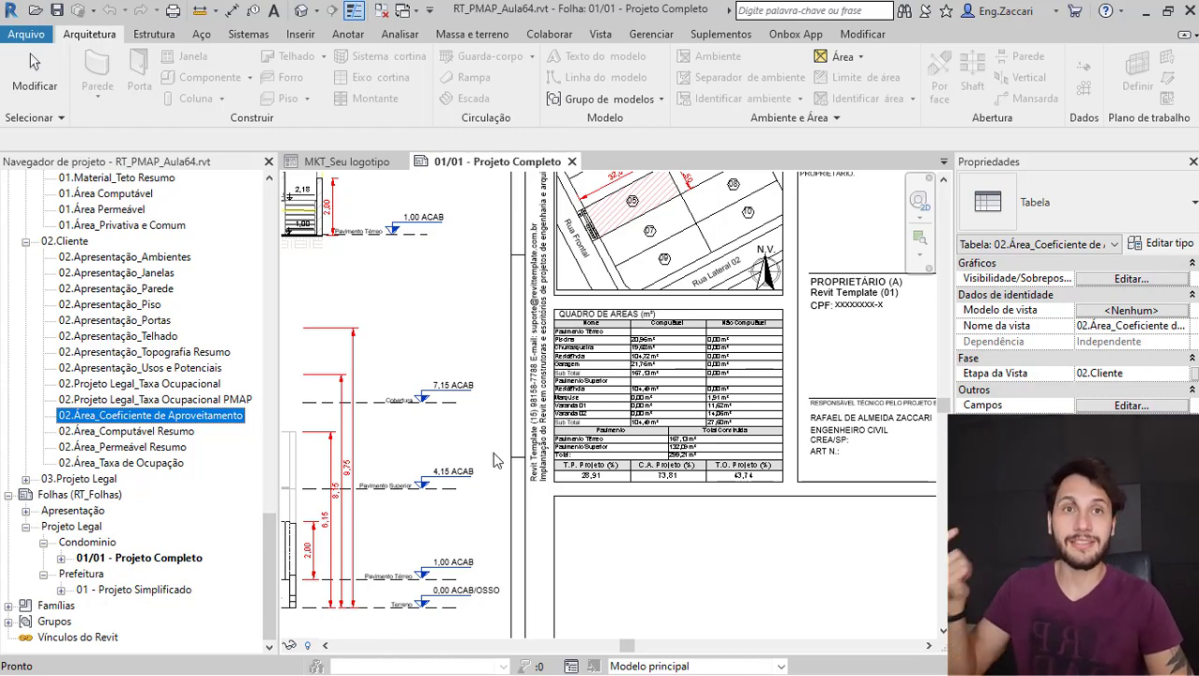
- Open the municipal sheet 01 - Projeto Simplificado and examine its Quadro de Áreas table
{"action": "left_click", "coordinate": [150, 591]}
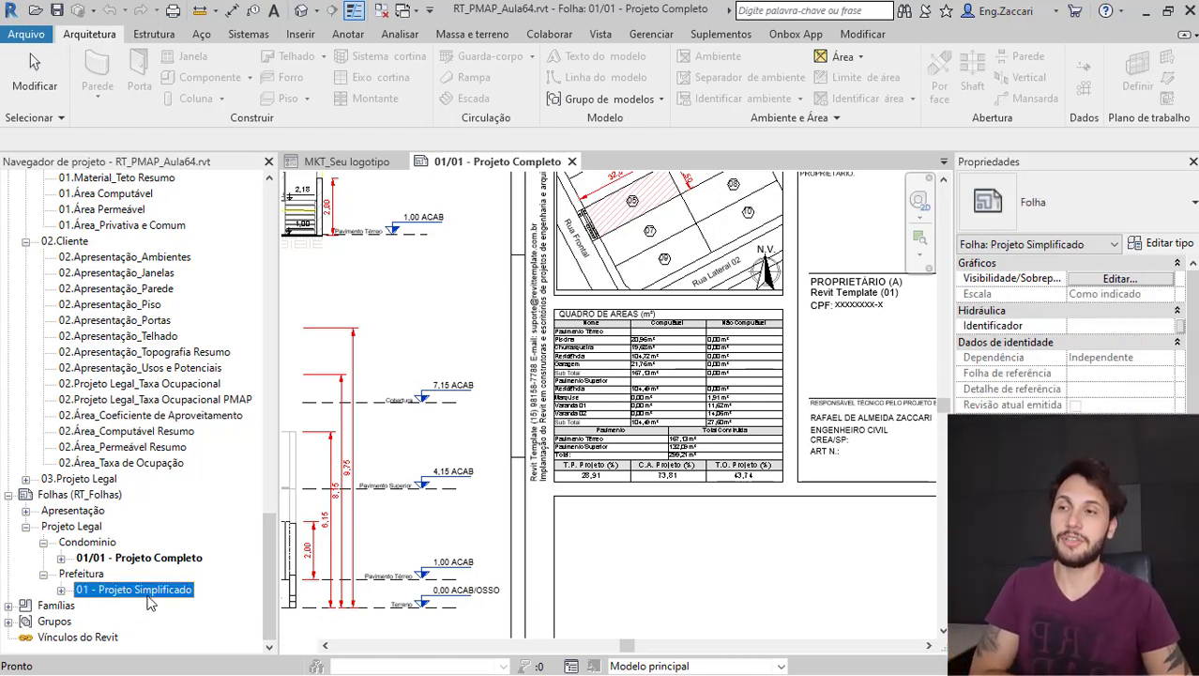
{"action": "double_click", "coordinate": [151, 590]}
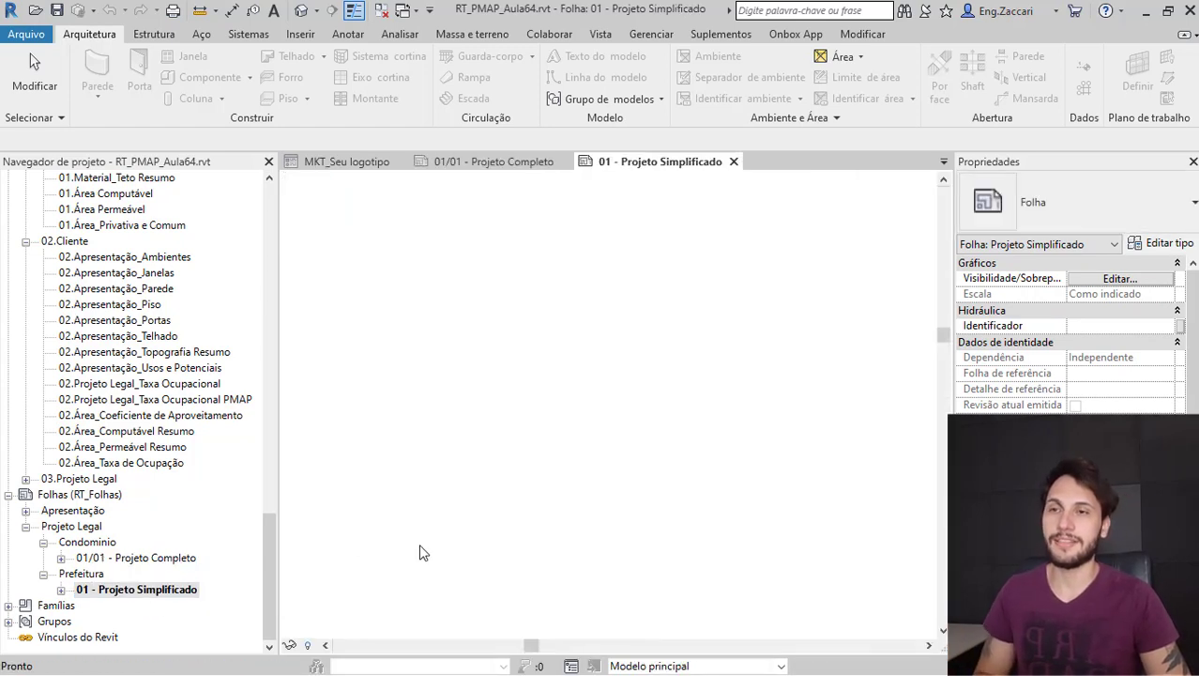
{"action": "scroll", "coordinate": [829, 584], "scroll_direction": "up", "scroll_amount": 5}
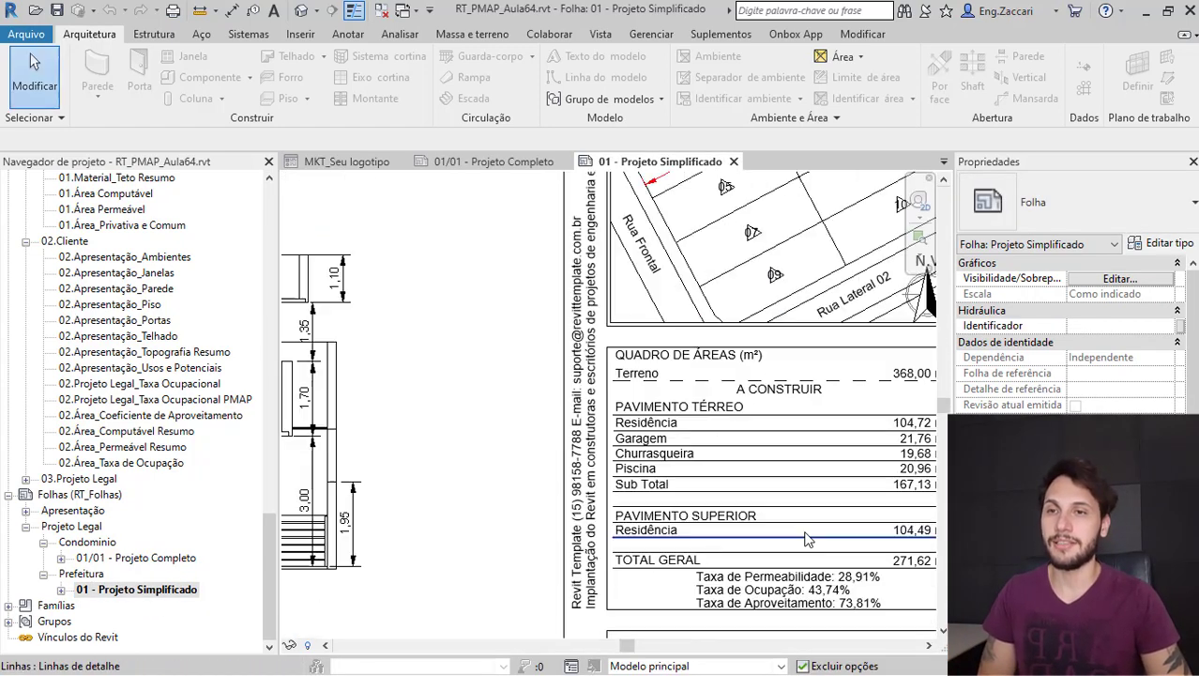
{"action": "middle_click_drag", "start_coordinate": [788, 535], "coordinate": [601, 468]}
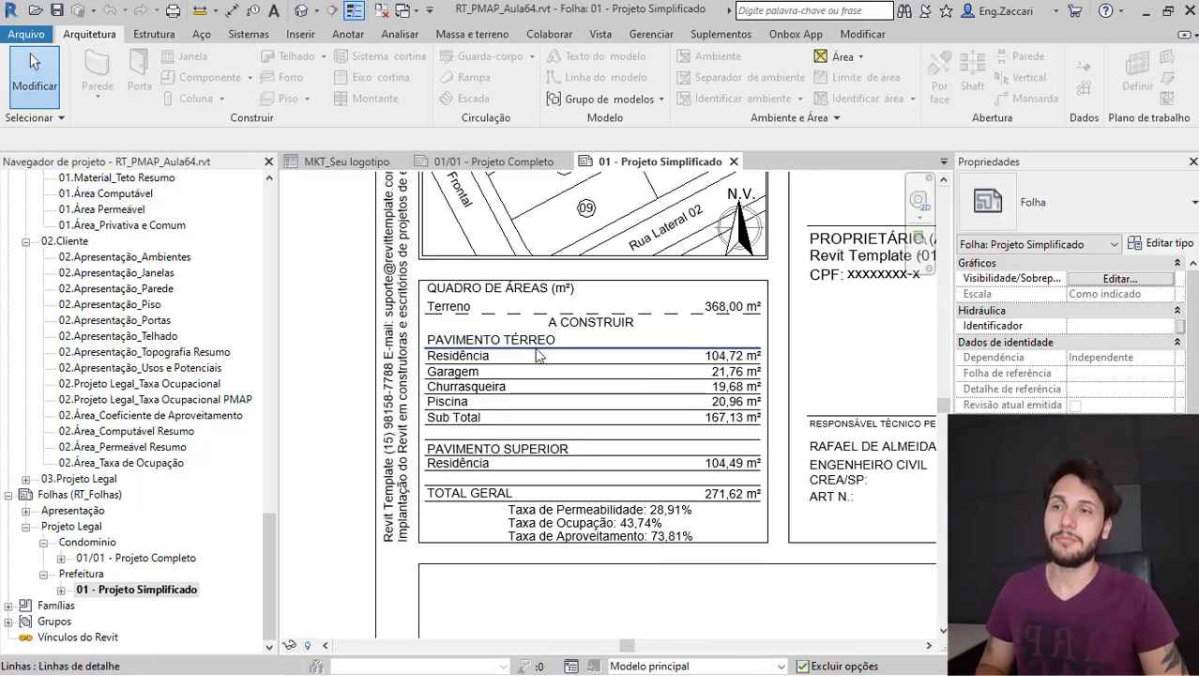
- Return to the sheet 01/01 - Projeto Completo and view the whole sheet
{"action": "double_click", "coordinate": [160, 559]}
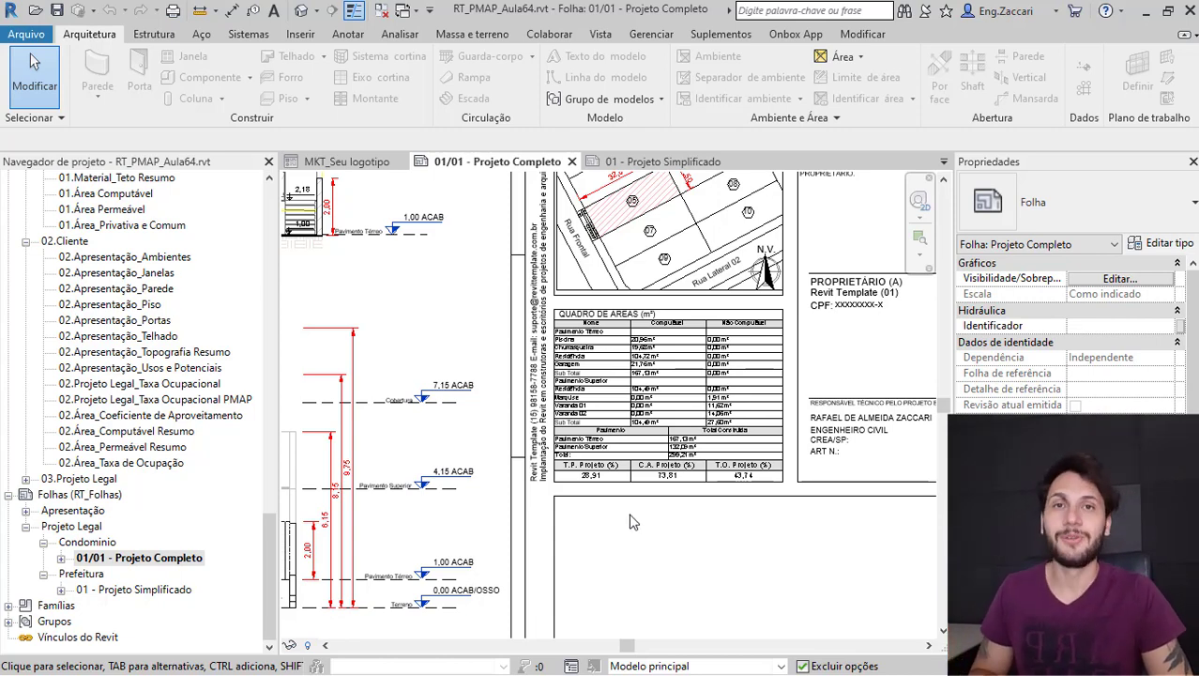
{"action": "middle_click", "coordinate": [715, 549]}
{"action": "middle_click", "coordinate": [715, 550]}
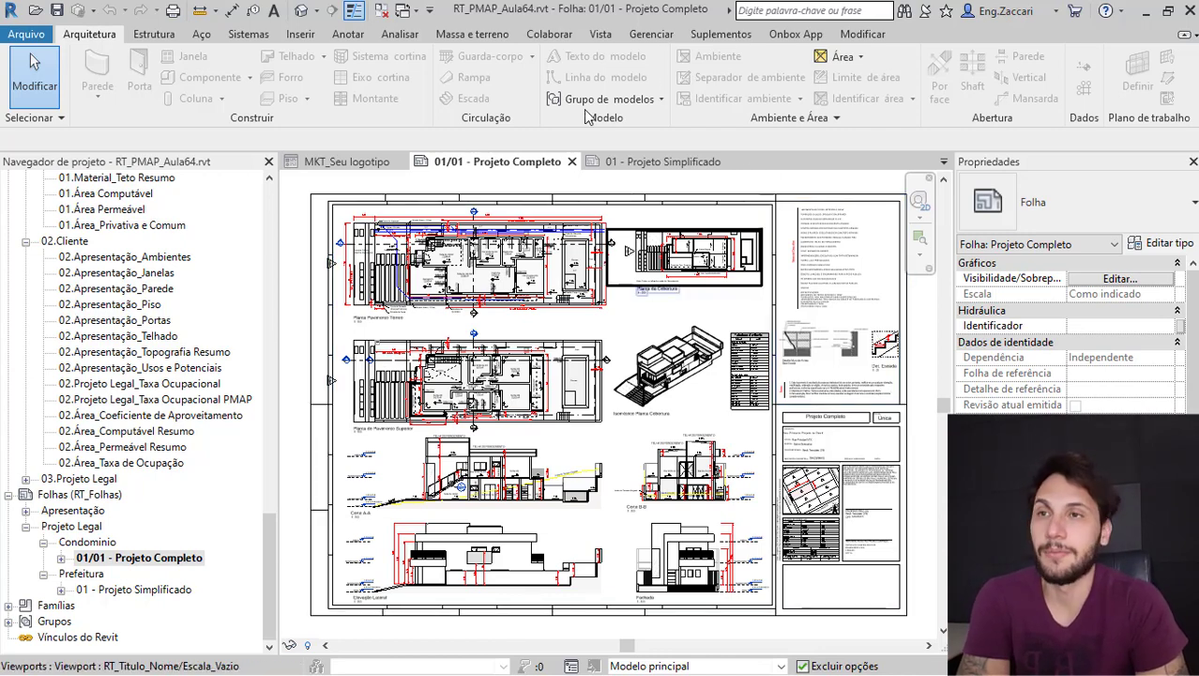
- Open the working floor plan 01.01.Pavimento Térreo
{"action": "scroll", "coordinate": [259, 459], "scroll_direction": "up", "scroll_amount": 3}
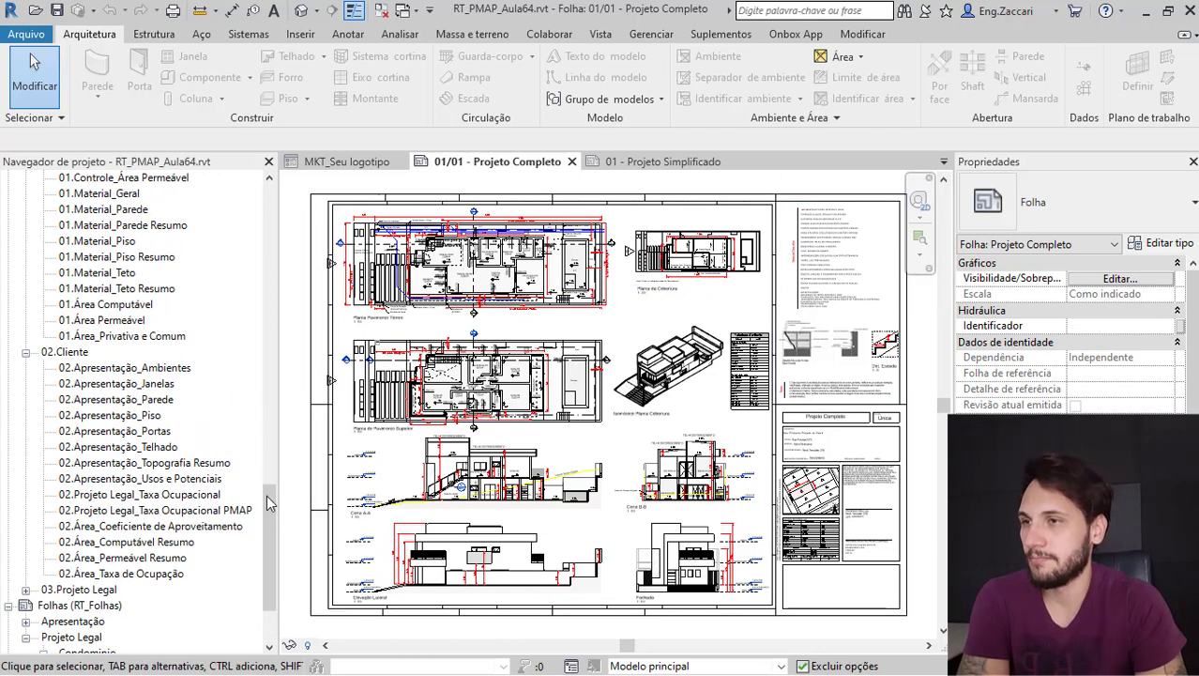
{"action": "scroll", "coordinate": [259, 488], "scroll_direction": "up", "scroll_amount": 15}
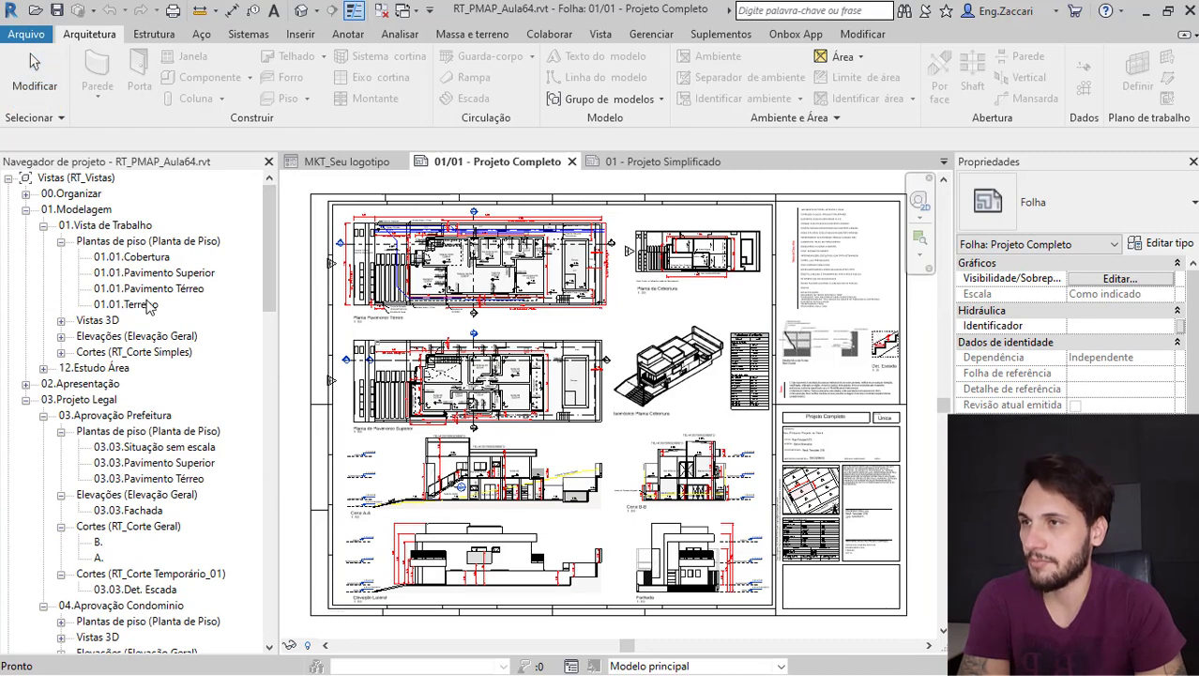
{"action": "double_click", "coordinate": [153, 291]}
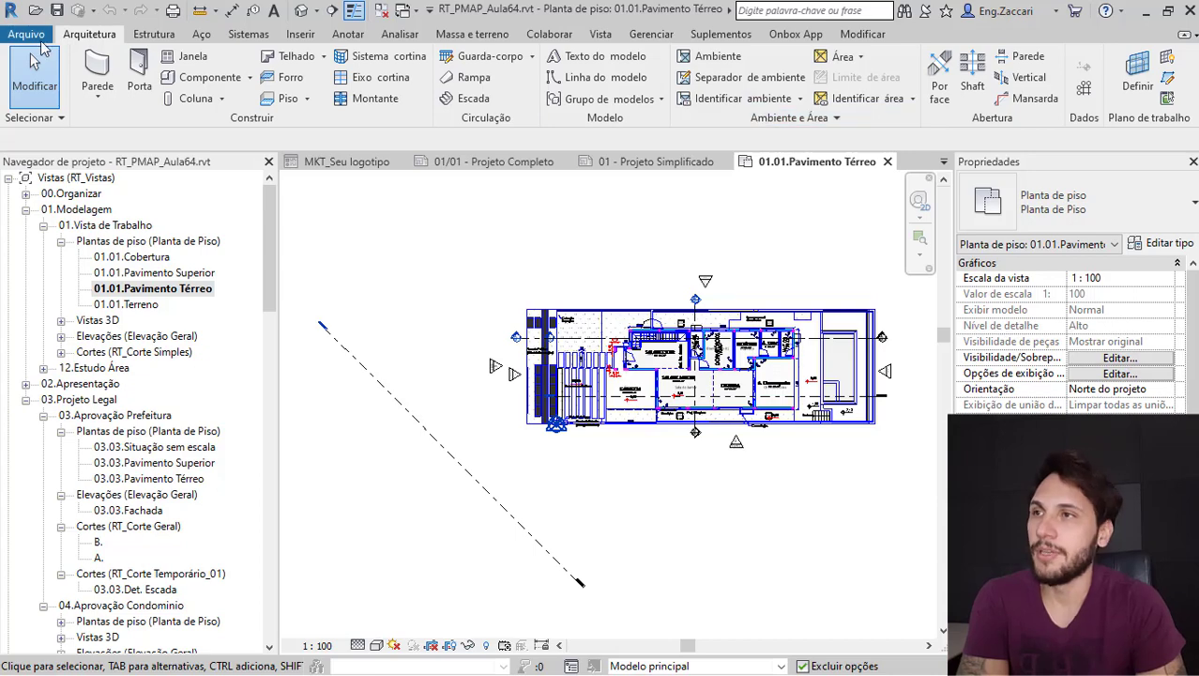
- Display the area schemes in the area and volume computation settings, with the name column widened to show full names
{"action": "left_click", "coordinate": [735, 120]}
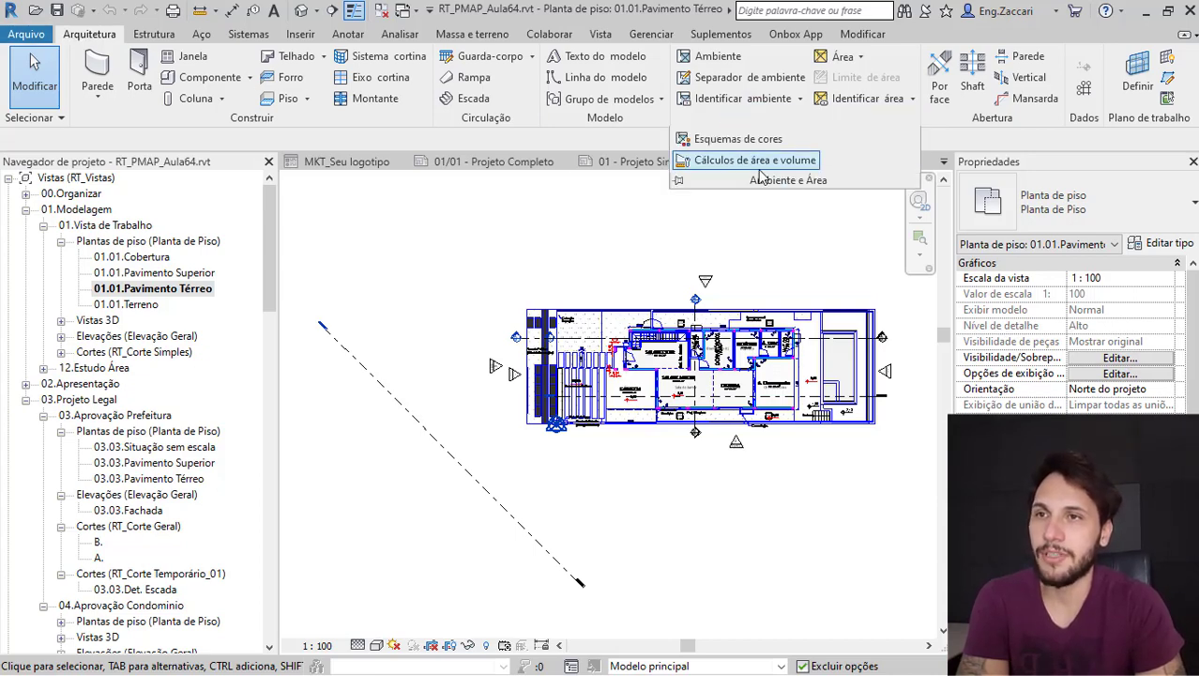
{"action": "left_click", "coordinate": [744, 164]}
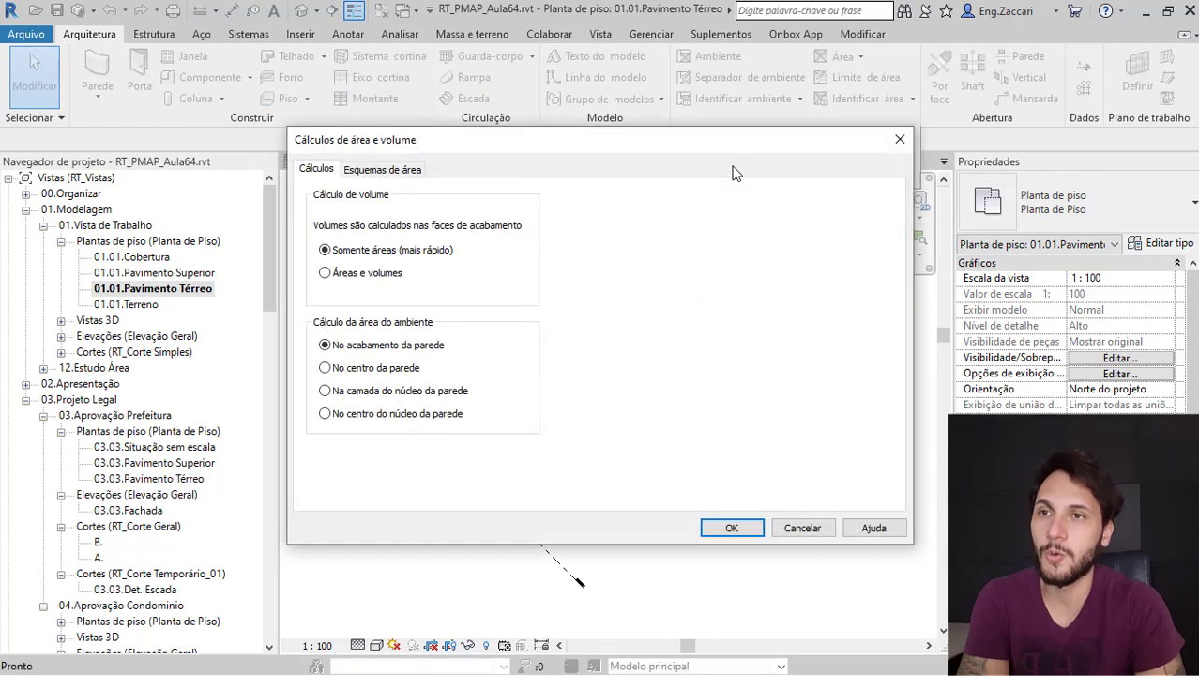
{"action": "left_click", "coordinate": [401, 172]}
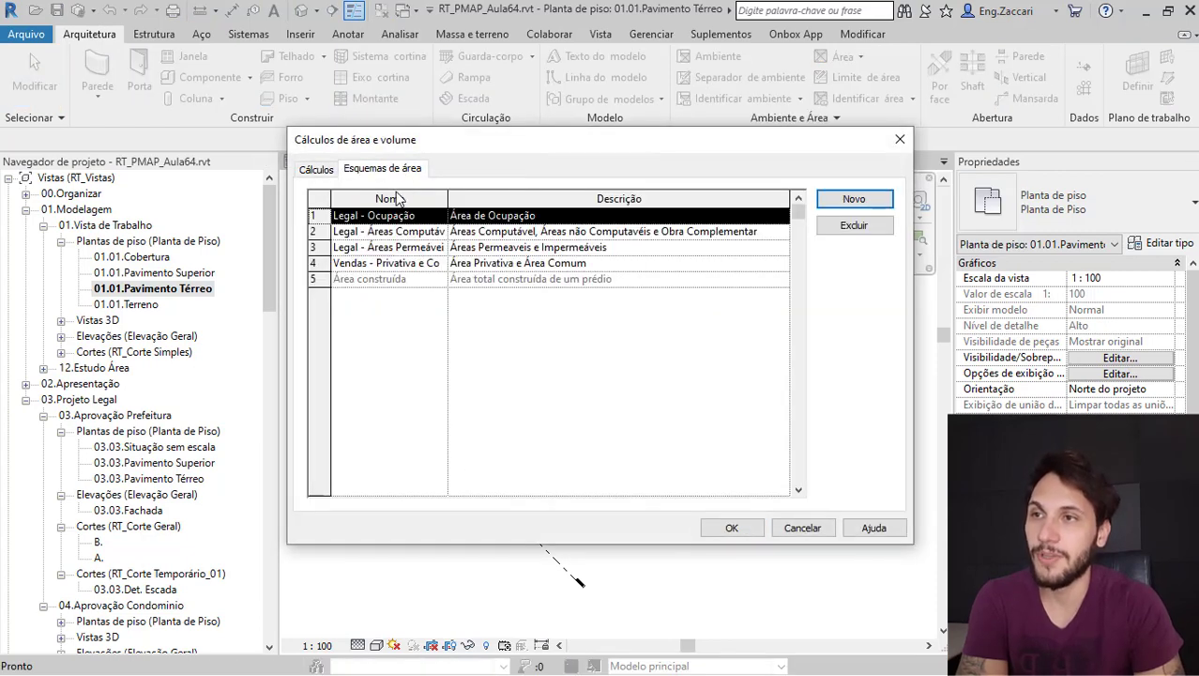
{"action": "left_click_drag", "start_coordinate": [448, 199], "coordinate": [522, 200]}
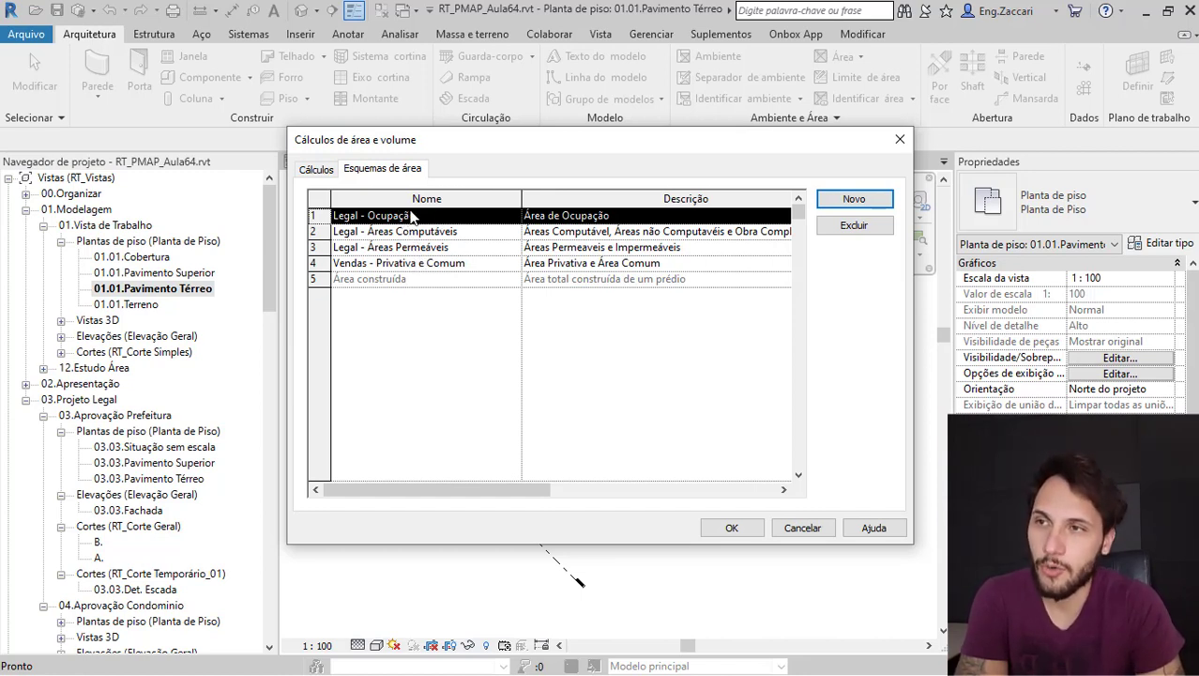
- Review the listed area schemes, including Legal - Áreas Computáveis, and check the type options offered for a new scheme
{"action": "left_click", "coordinate": [441, 264]}
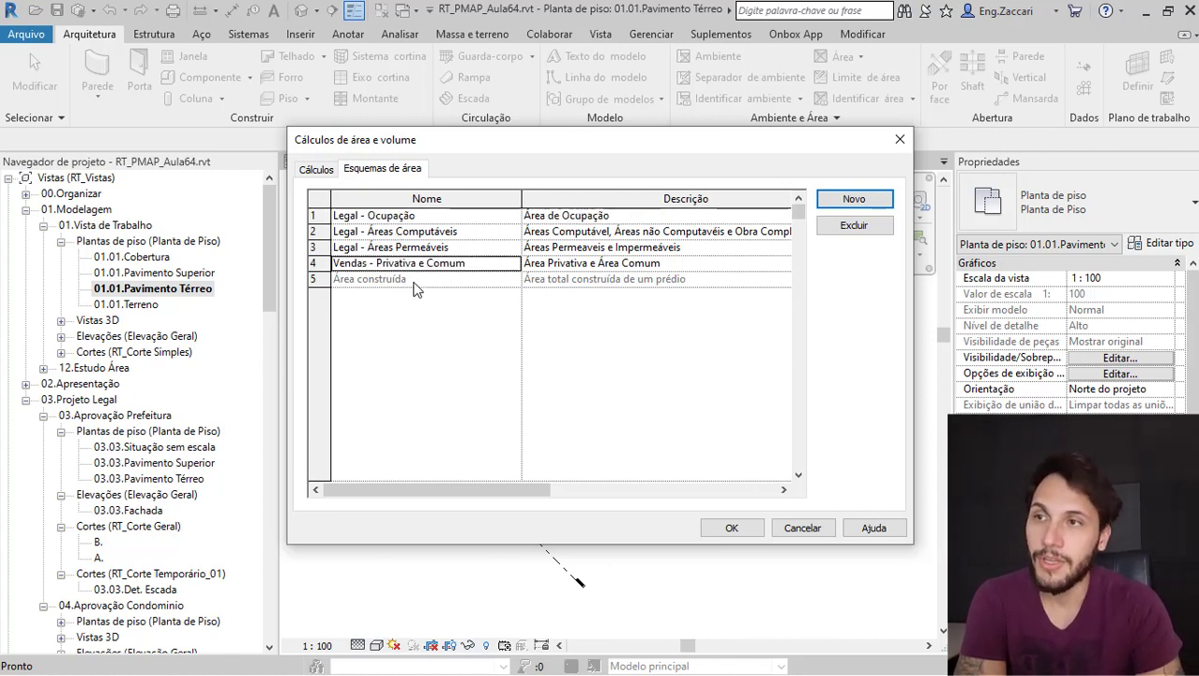
{"action": "left_click", "coordinate": [441, 232]}
{"action": "left_click_drag", "start_coordinate": [478, 229], "coordinate": [334, 229]}
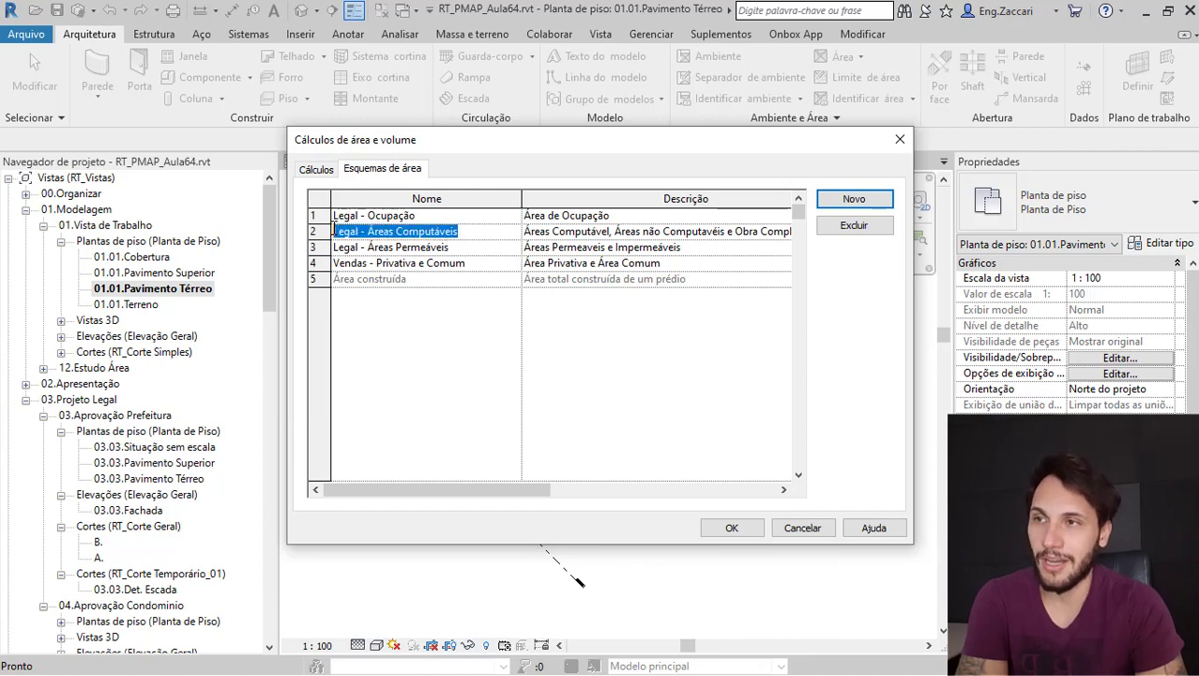
{"action": "left_click", "coordinate": [423, 303]}
{"action": "left_click", "coordinate": [319, 278]}
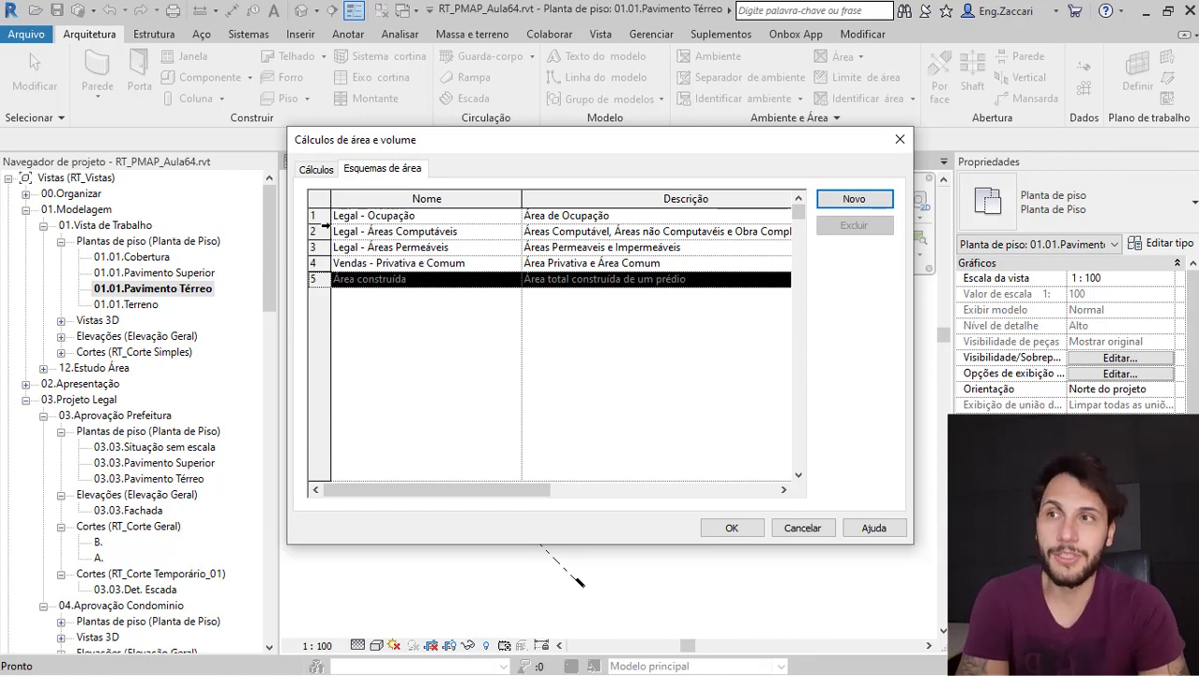
{"action": "left_click", "coordinate": [392, 236]}
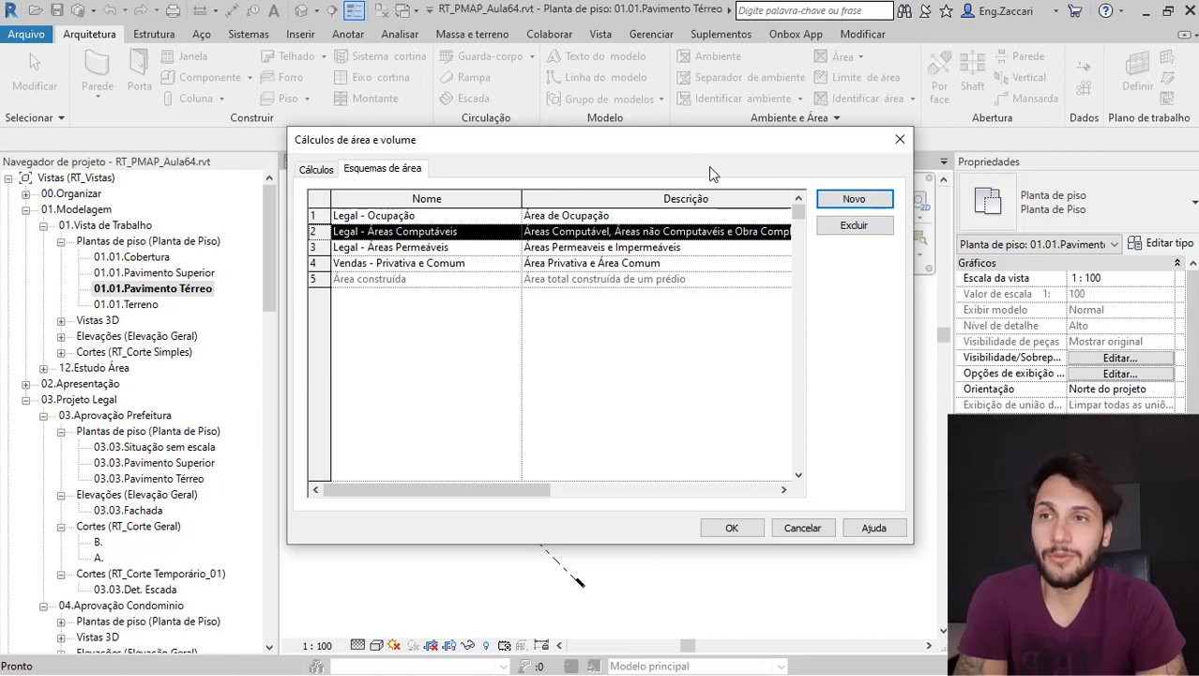
{"action": "left_click", "coordinate": [852, 199]}
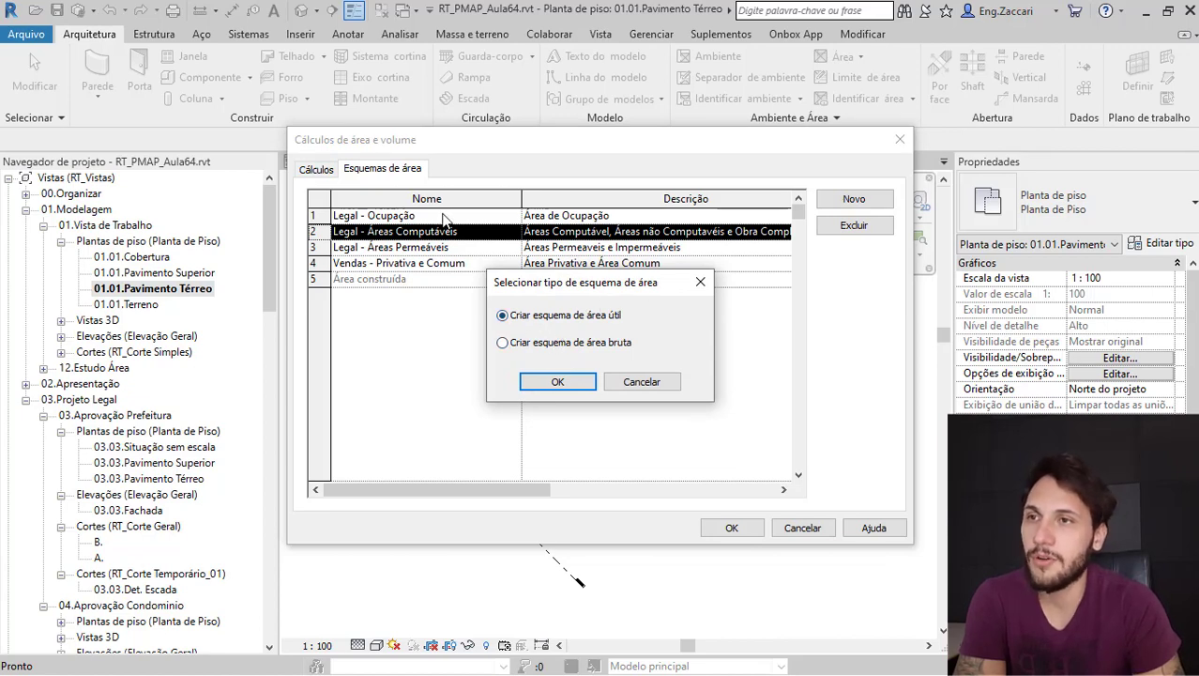
{"action": "left_click", "coordinate": [698, 280]}
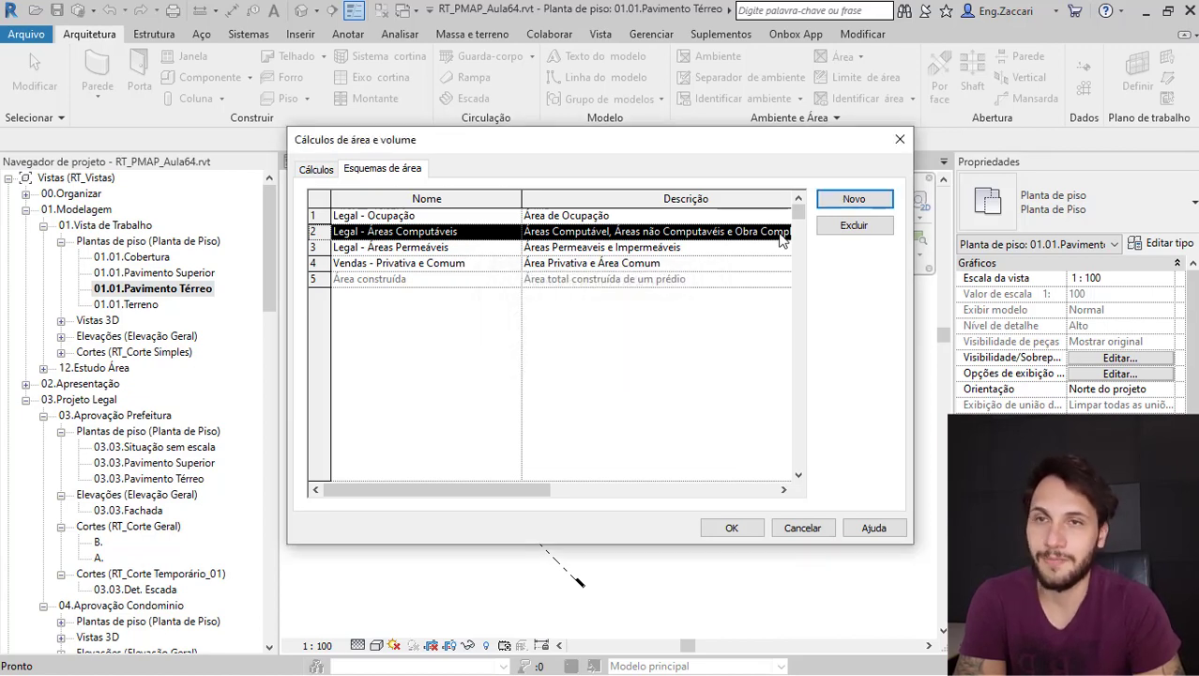
{"action": "left_click", "coordinate": [730, 528]}
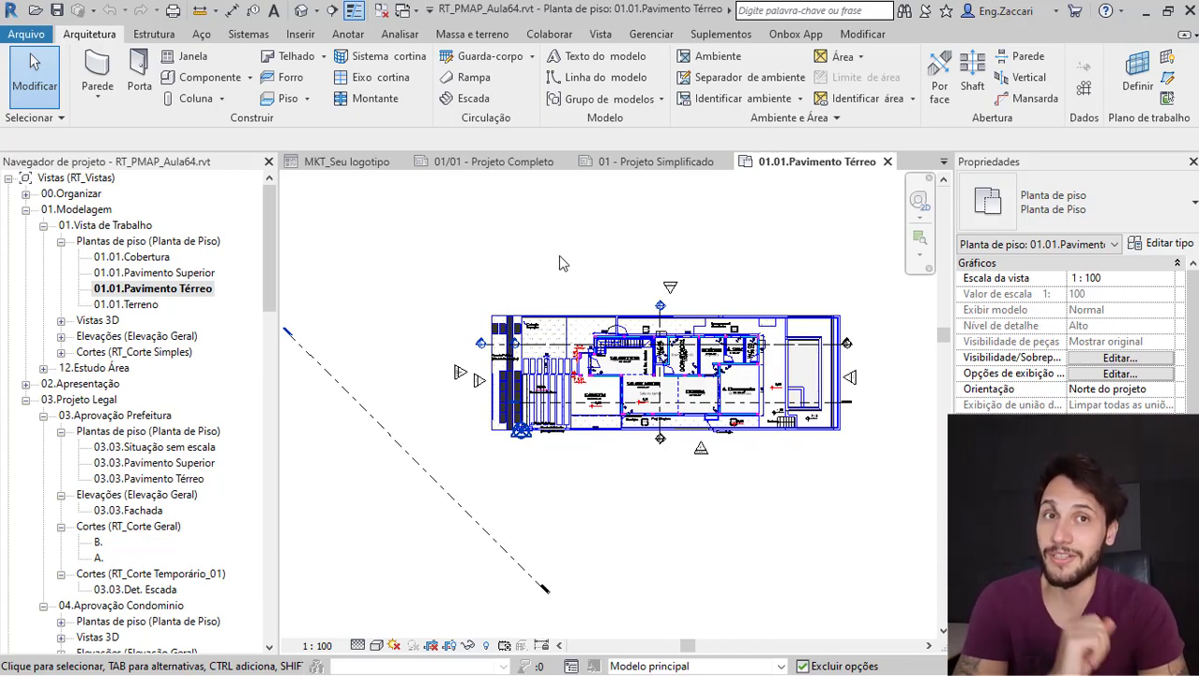
- Examine the land area, coefficient, occupancy and permeability parameters in the project information
{"action": "middle_click_drag", "start_coordinate": [601, 257], "coordinate": [598, 256]}
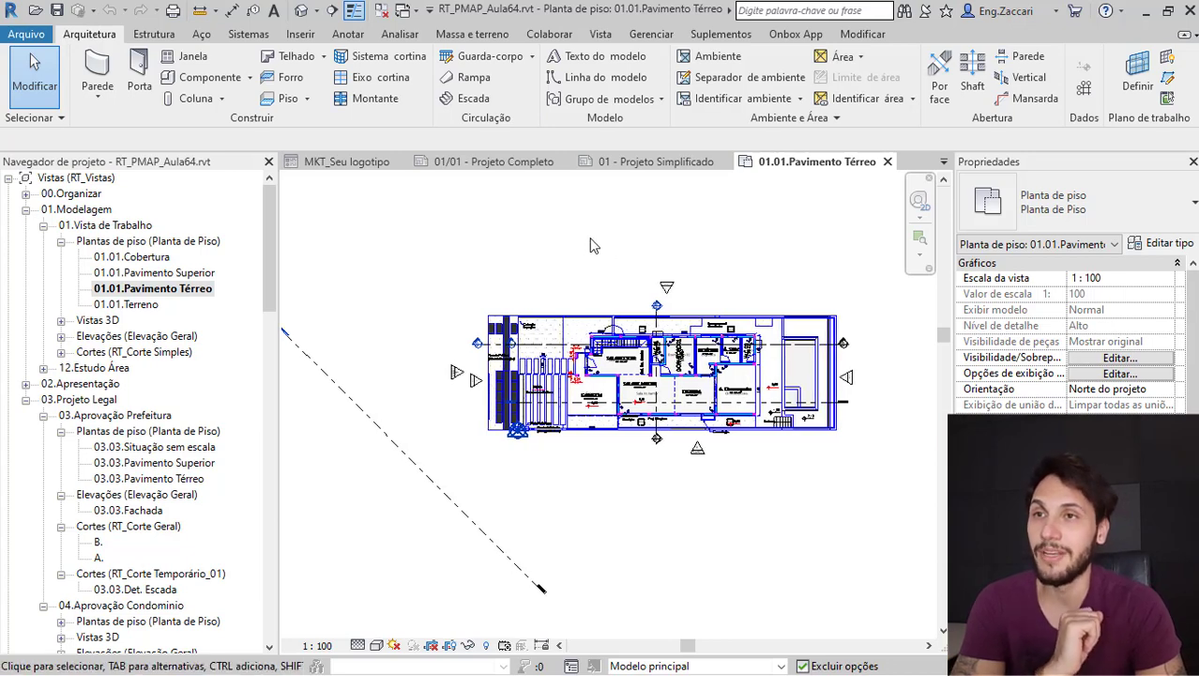
{"action": "left_click", "coordinate": [660, 35]}
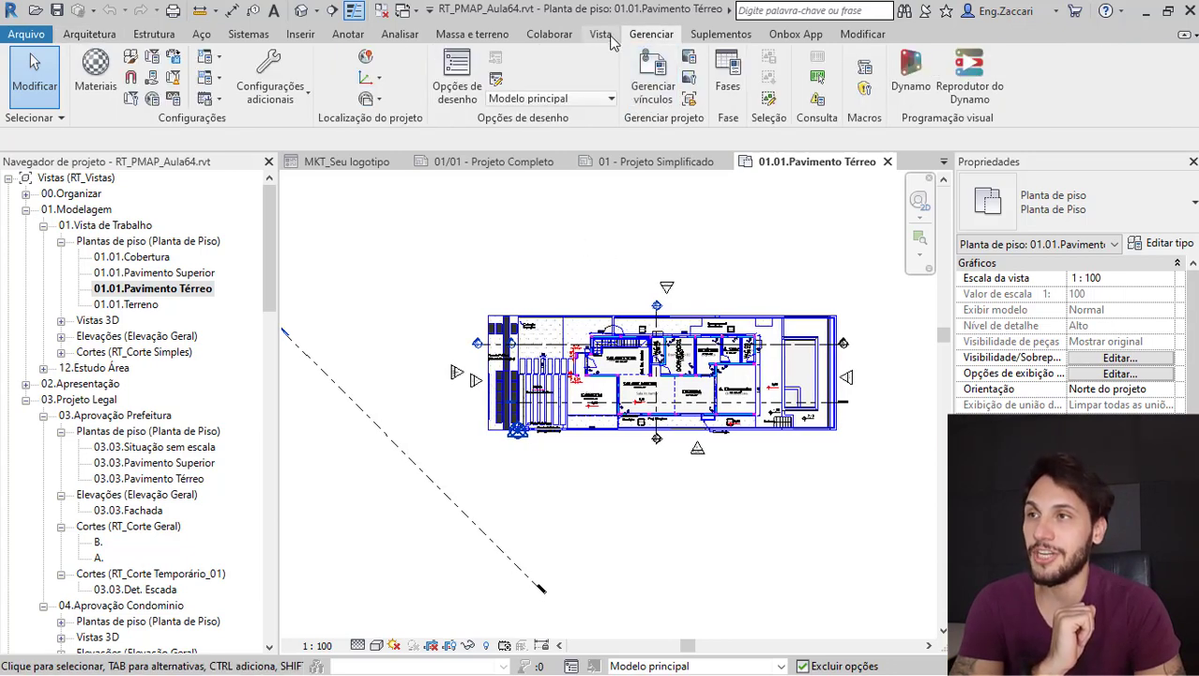
{"action": "left_click", "coordinate": [132, 99]}
{"action": "left_click_drag", "start_coordinate": [770, 299], "coordinate": [781, 370]}
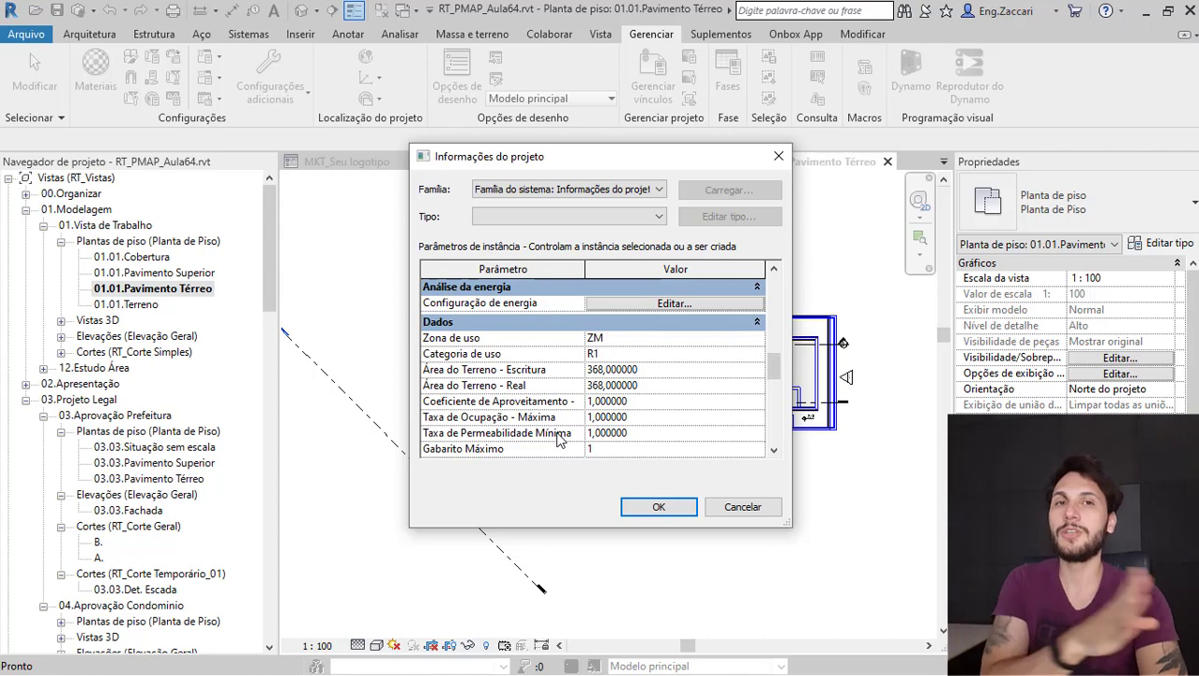
{"action": "left_click", "coordinate": [779, 157]}
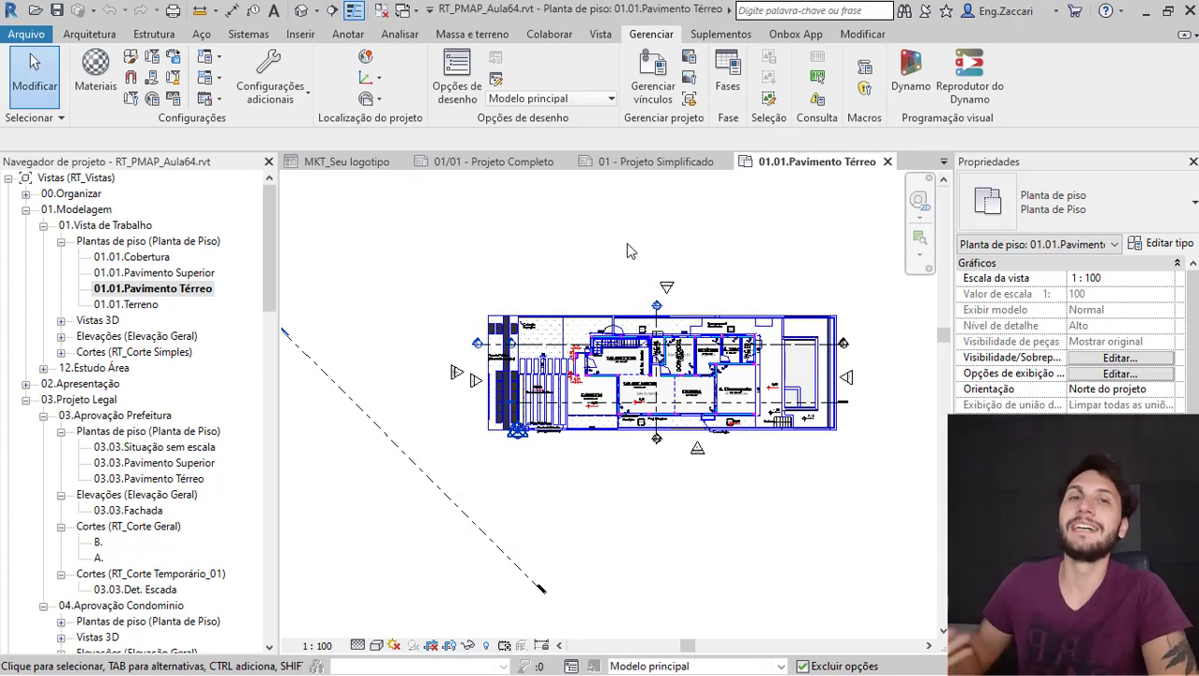
- Start adding a project parameter based on a shared parameter, choosing the Folha_Prancha parameter group
{"action": "left_click", "coordinate": [154, 57]}
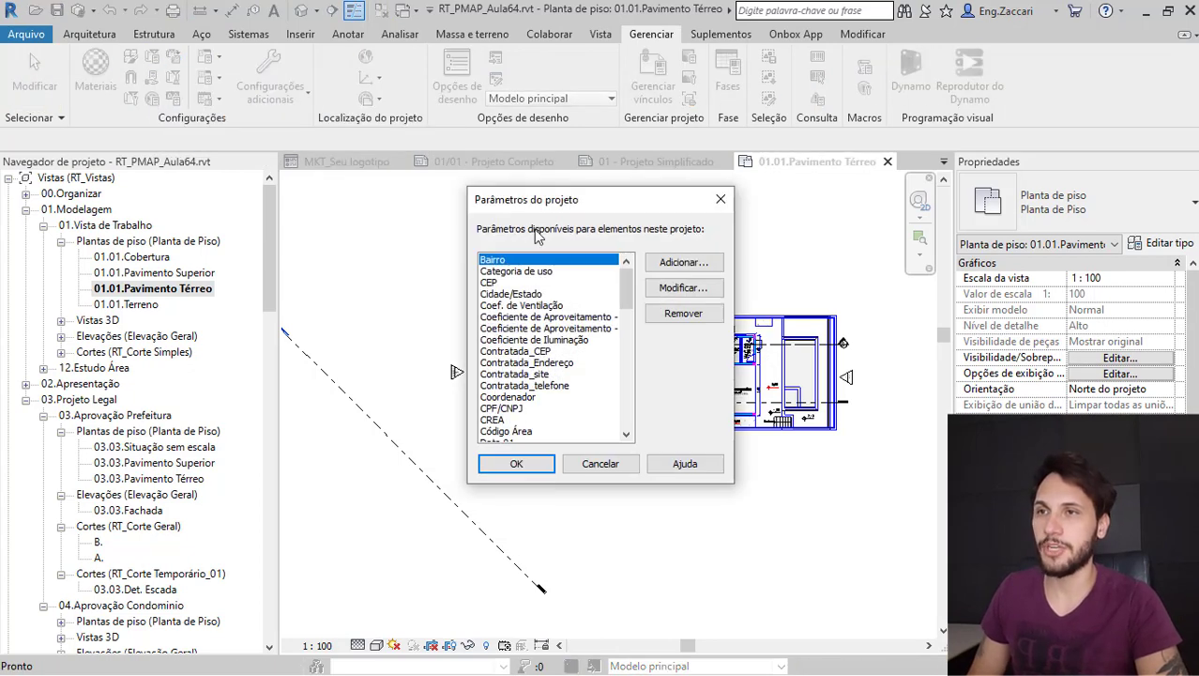
{"action": "left_click", "coordinate": [683, 265]}
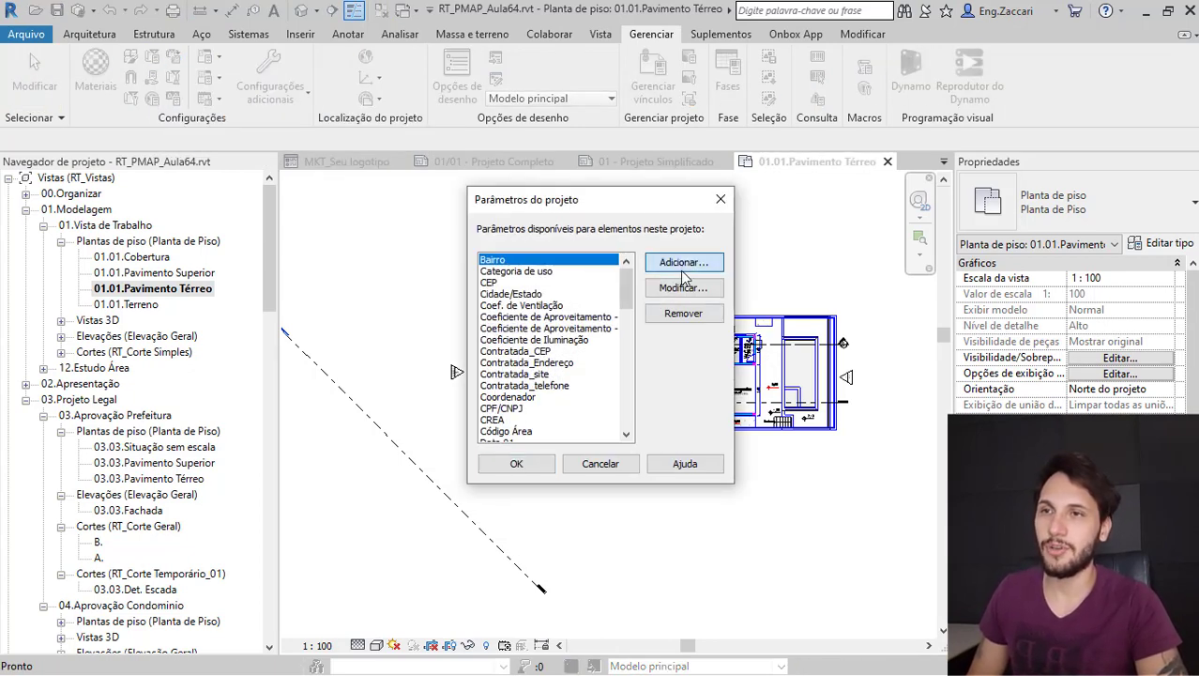
{"action": "left_click", "coordinate": [679, 268]}
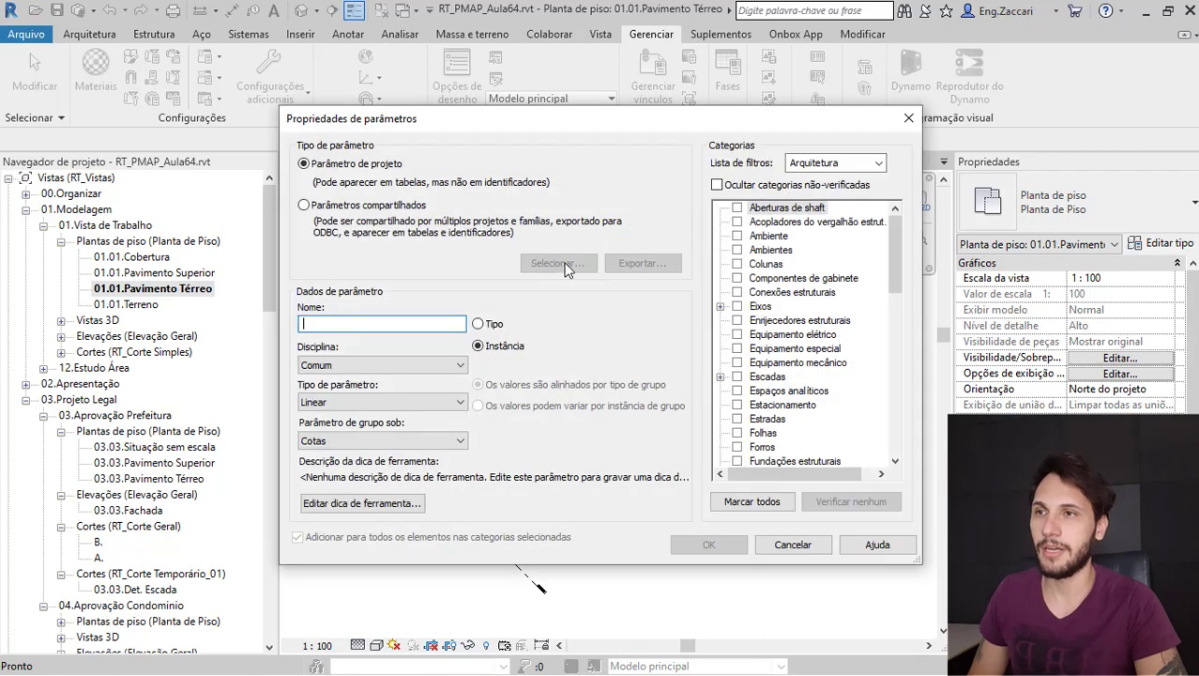
{"action": "left_click", "coordinate": [304, 205]}
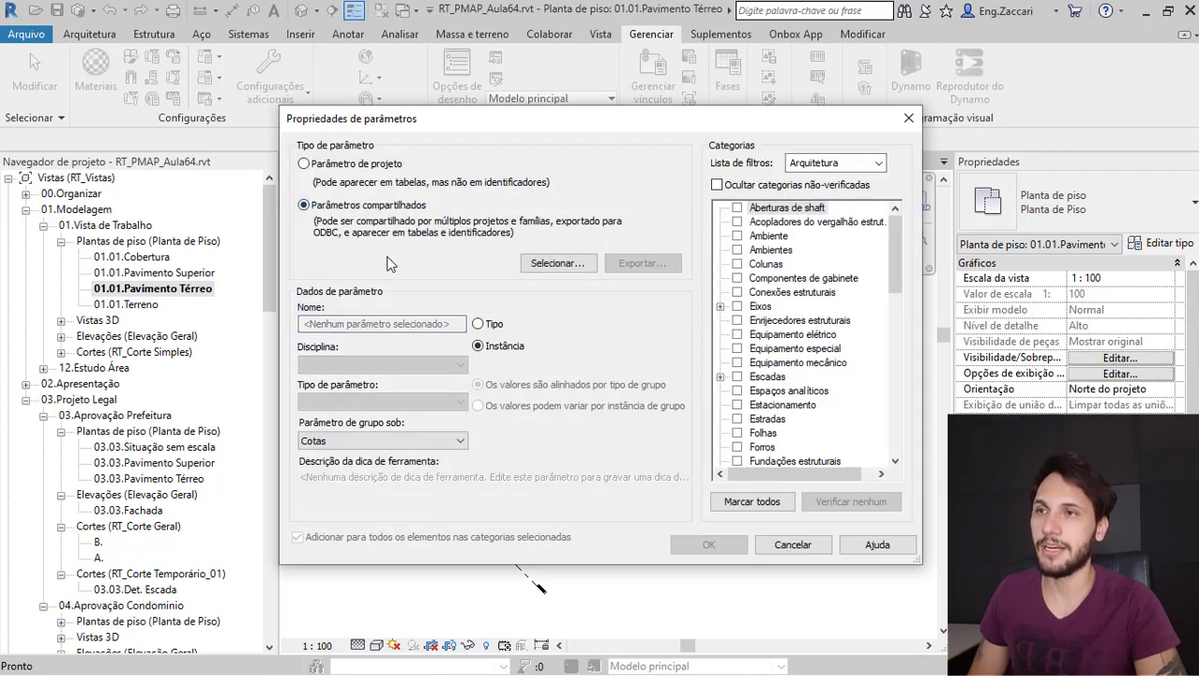
{"action": "left_click", "coordinate": [556, 264]}
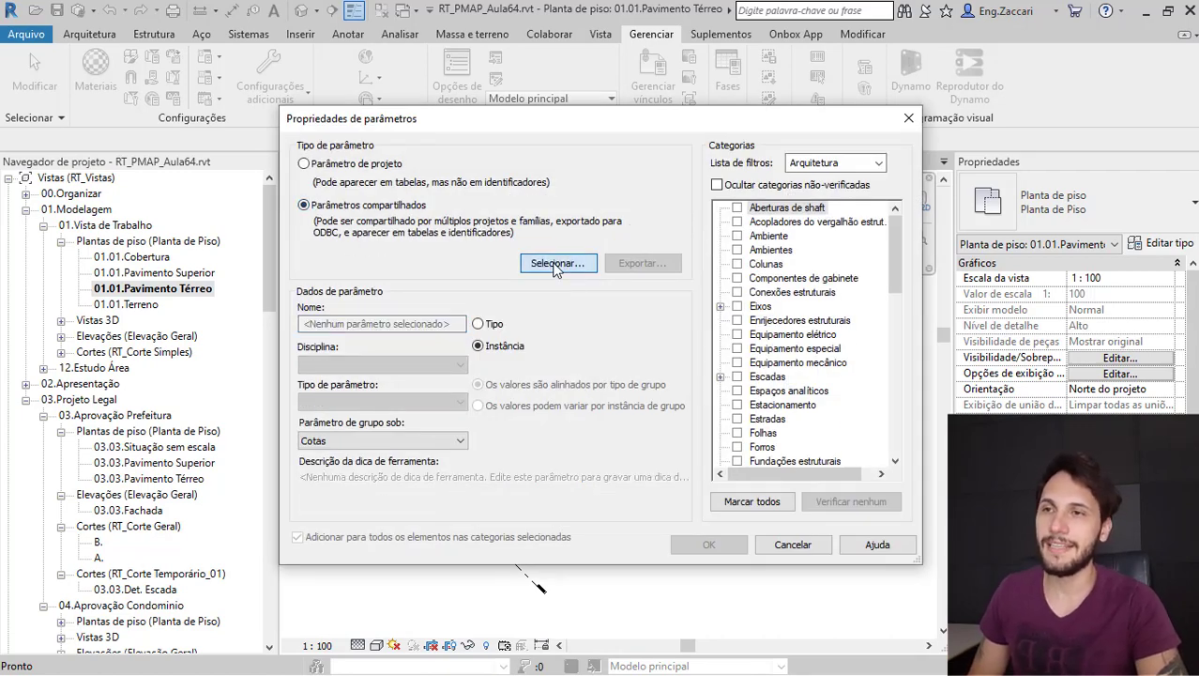
{"action": "left_click", "coordinate": [627, 249]}
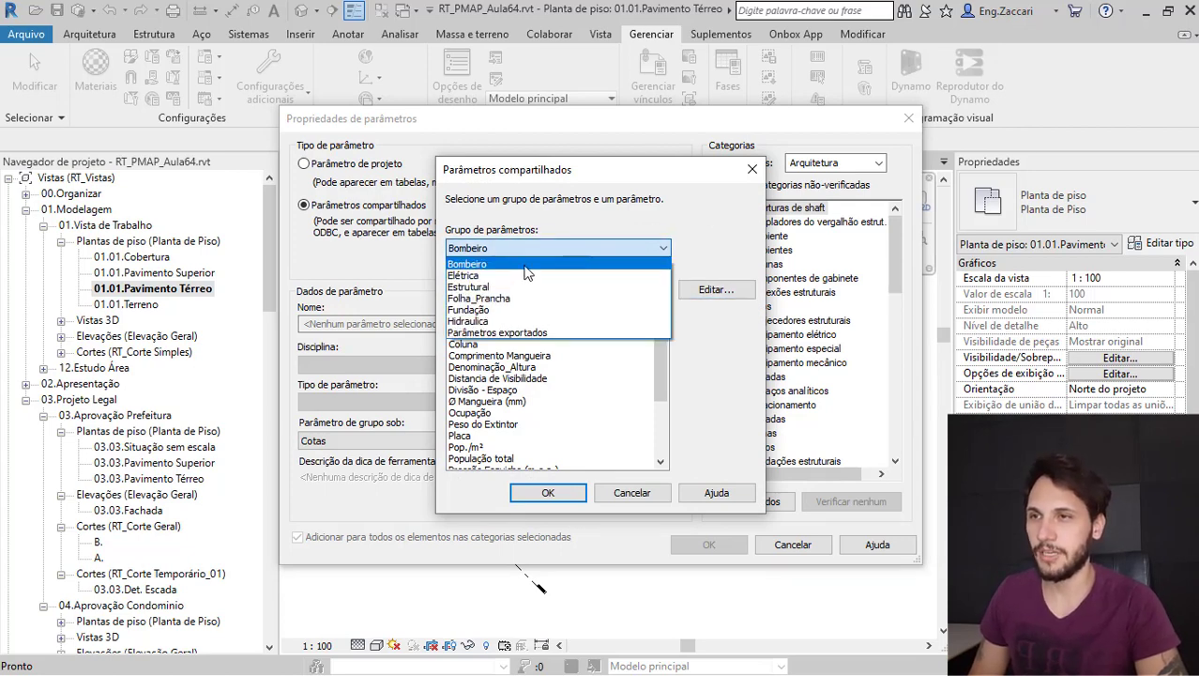
{"action": "left_click", "coordinate": [512, 299]}
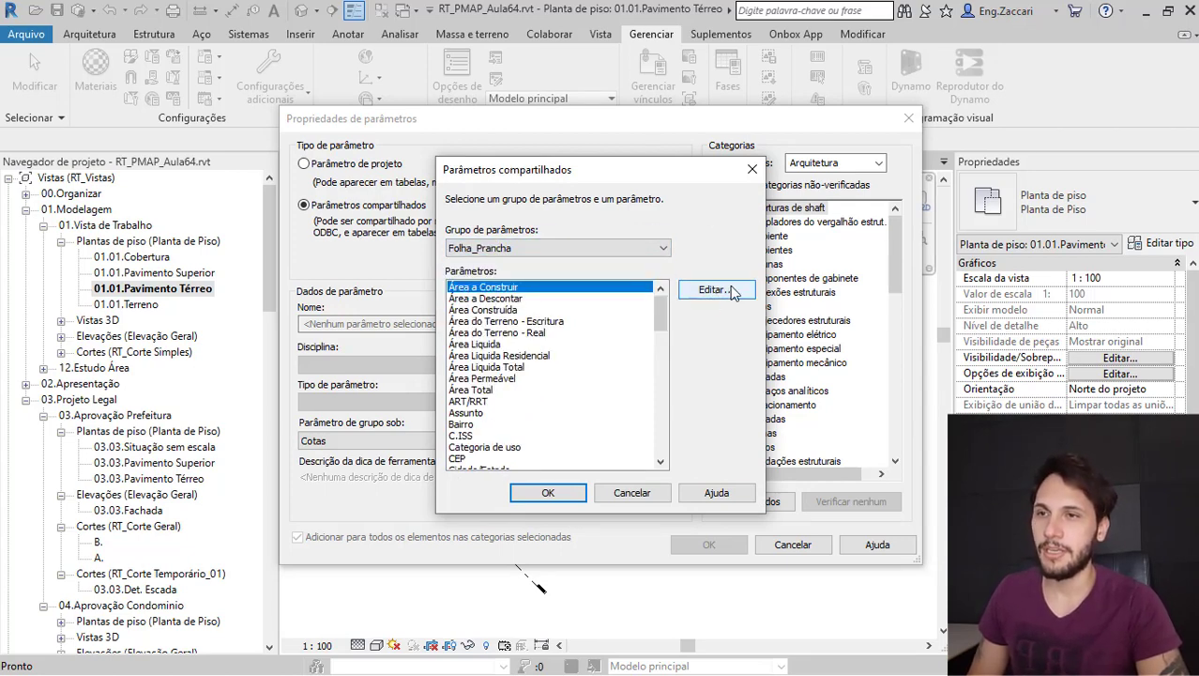
- Create a shared parameter named Area Terreno 02 in the Folha_Prancha group with the parameter type Número
{"action": "left_click", "coordinate": [716, 290]}
{"action": "left_click", "coordinate": [556, 251]}
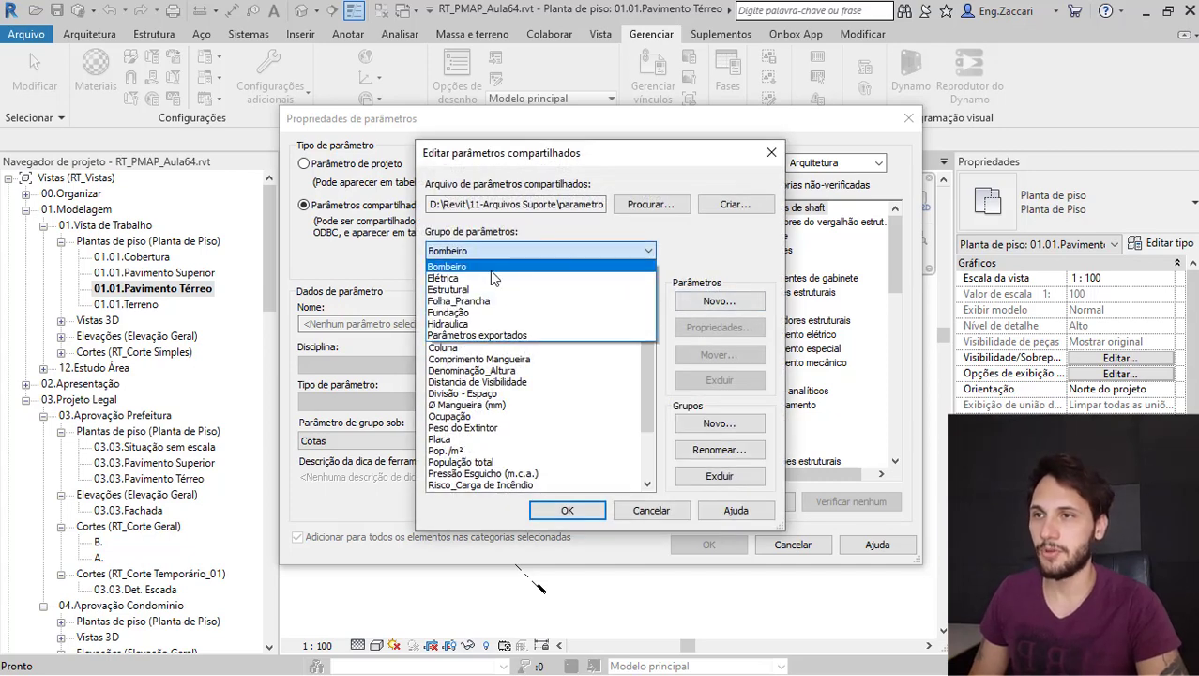
{"action": "left_click", "coordinate": [483, 301]}
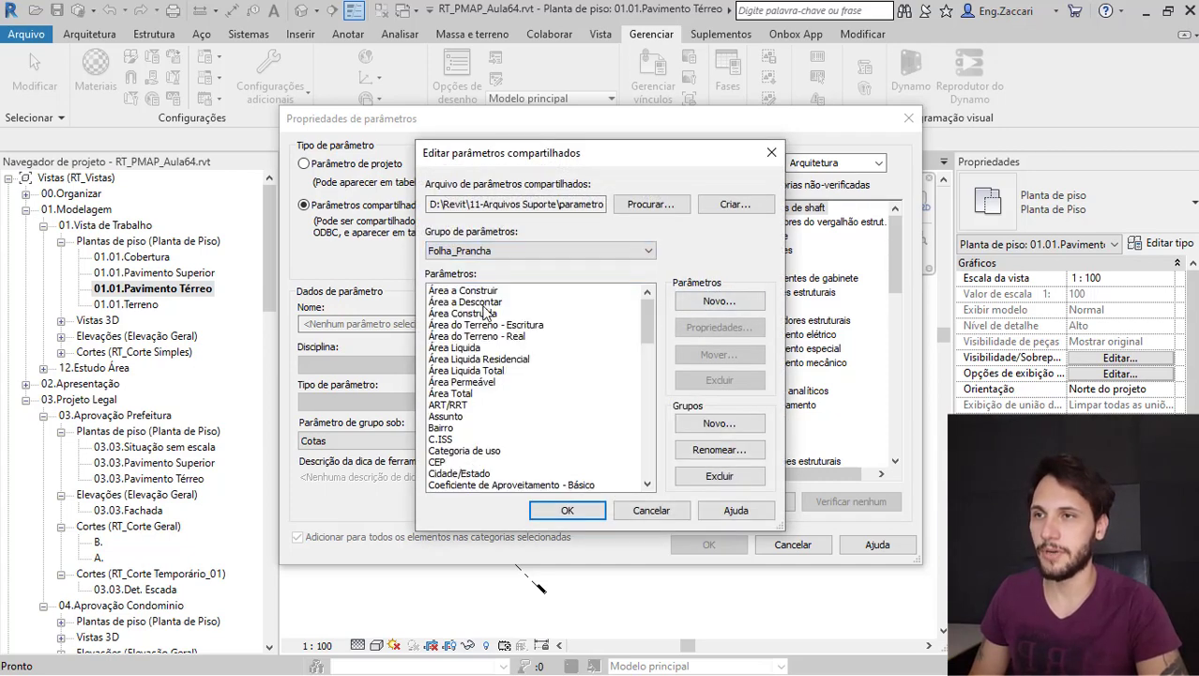
{"action": "left_click", "coordinate": [716, 301]}
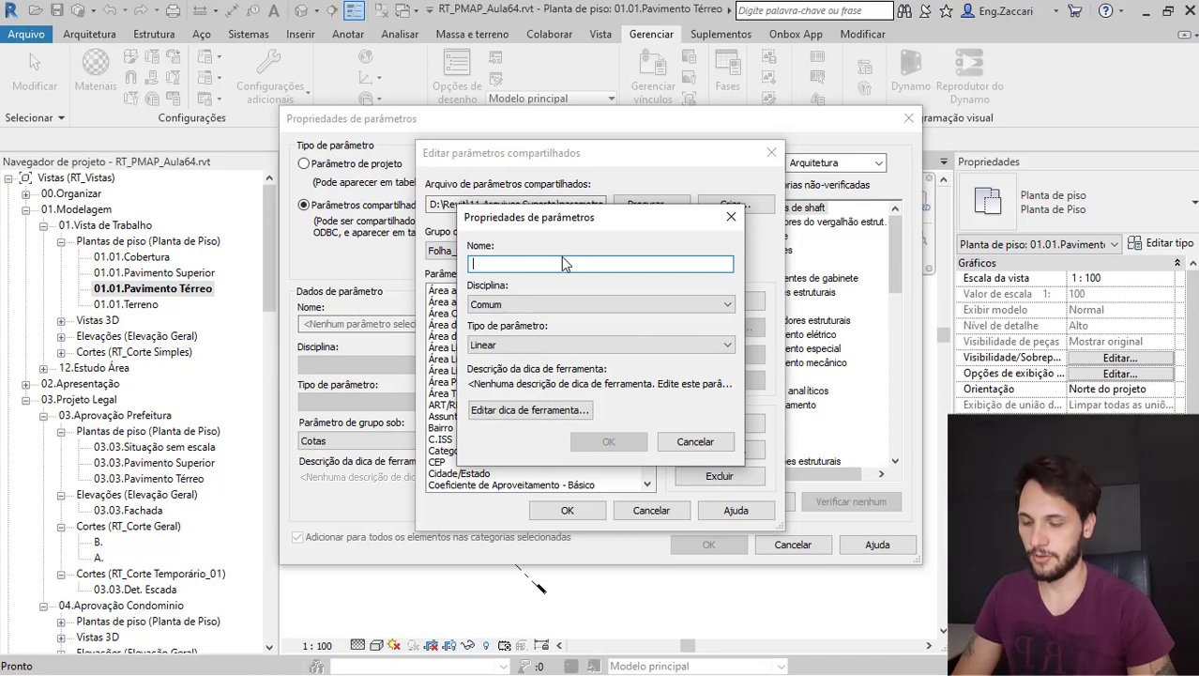
{"action": "type", "text": "Area Terreno 02"}
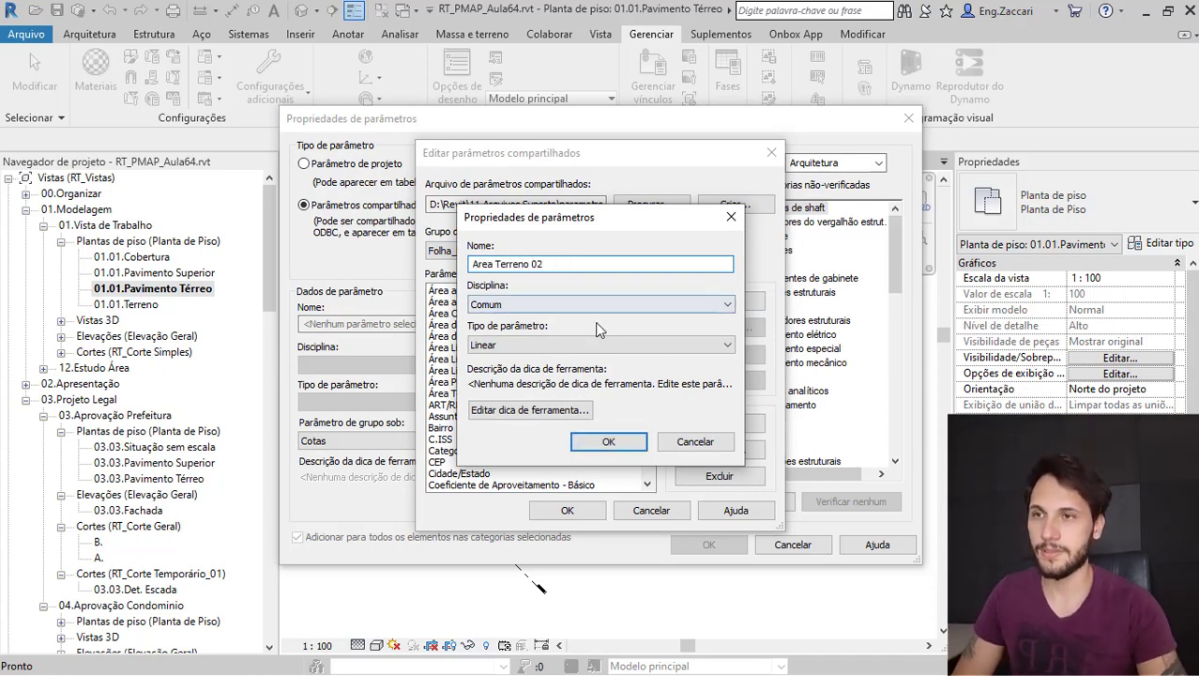
{"action": "left_click", "coordinate": [572, 345]}
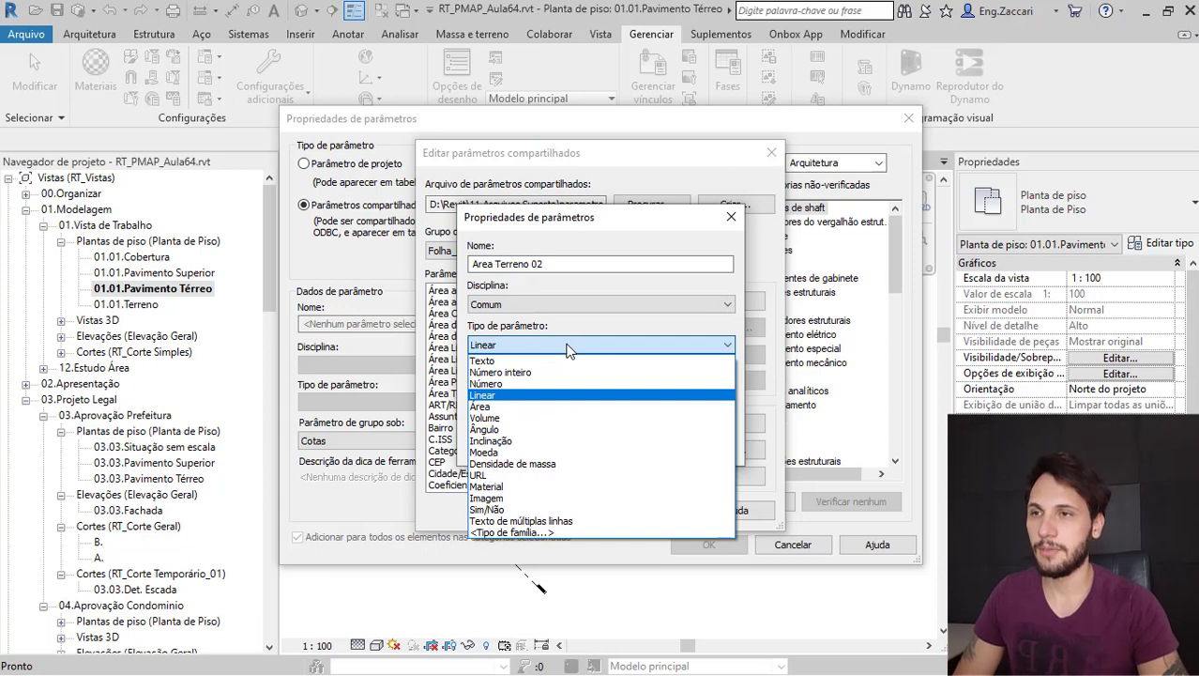
{"action": "left_click", "coordinate": [507, 382]}
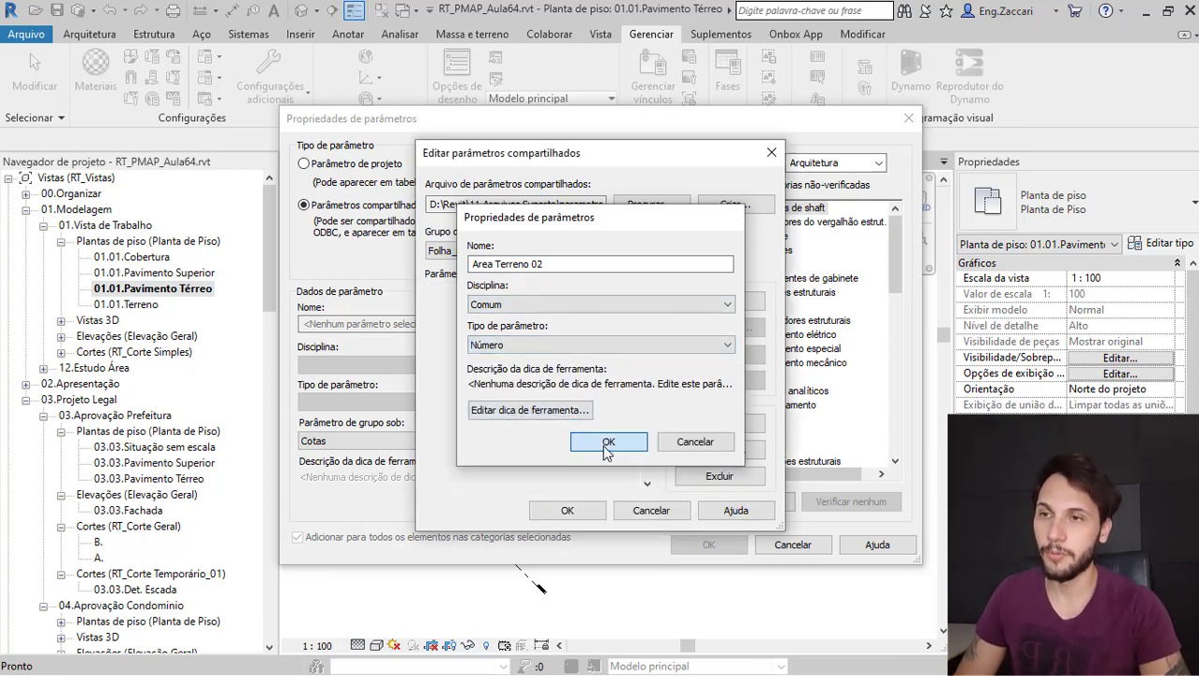
{"action": "left_click", "coordinate": [607, 444]}
{"action": "left_click", "coordinate": [568, 512]}
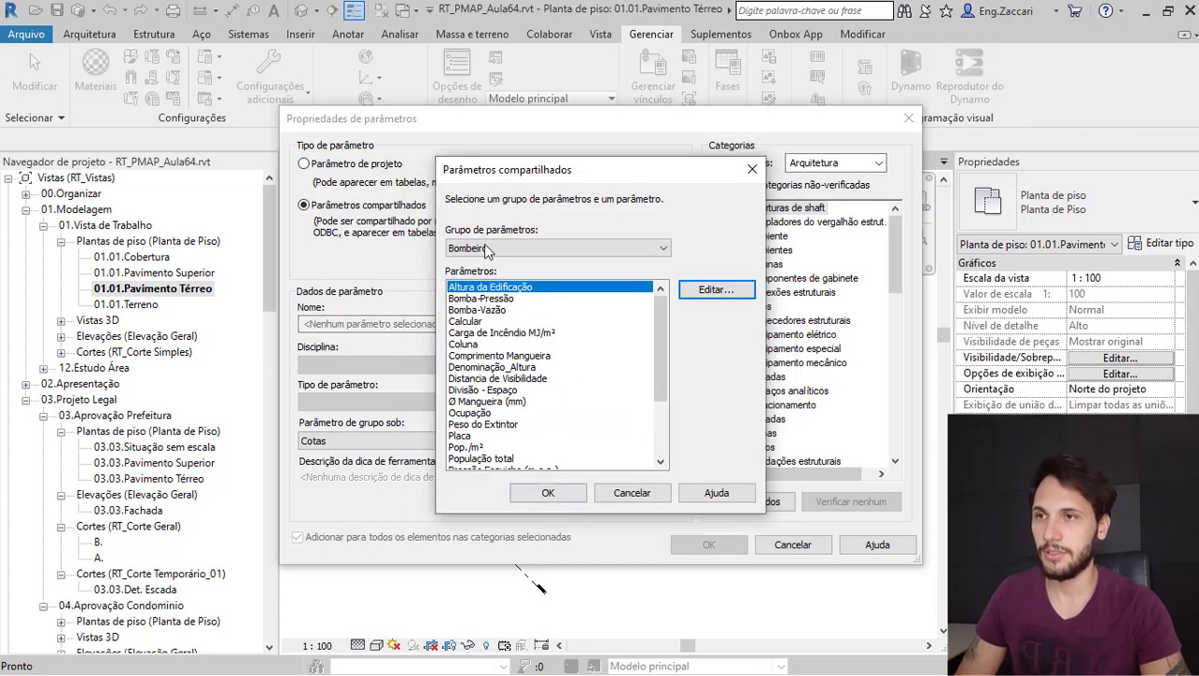
- Choose the shared parameter Area Terreno 02 from the Folha_Prancha group as the new project parameter
{"action": "left_click", "coordinate": [511, 247]}
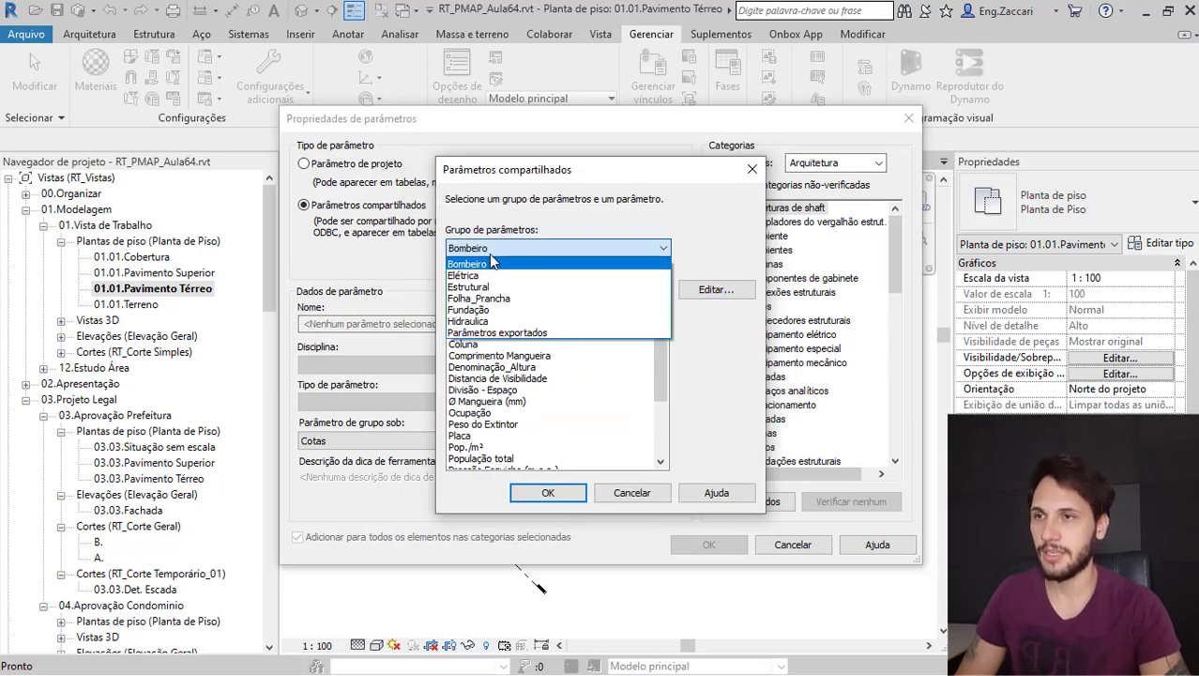
{"action": "left_click", "coordinate": [490, 309]}
{"action": "left_click", "coordinate": [503, 390]}
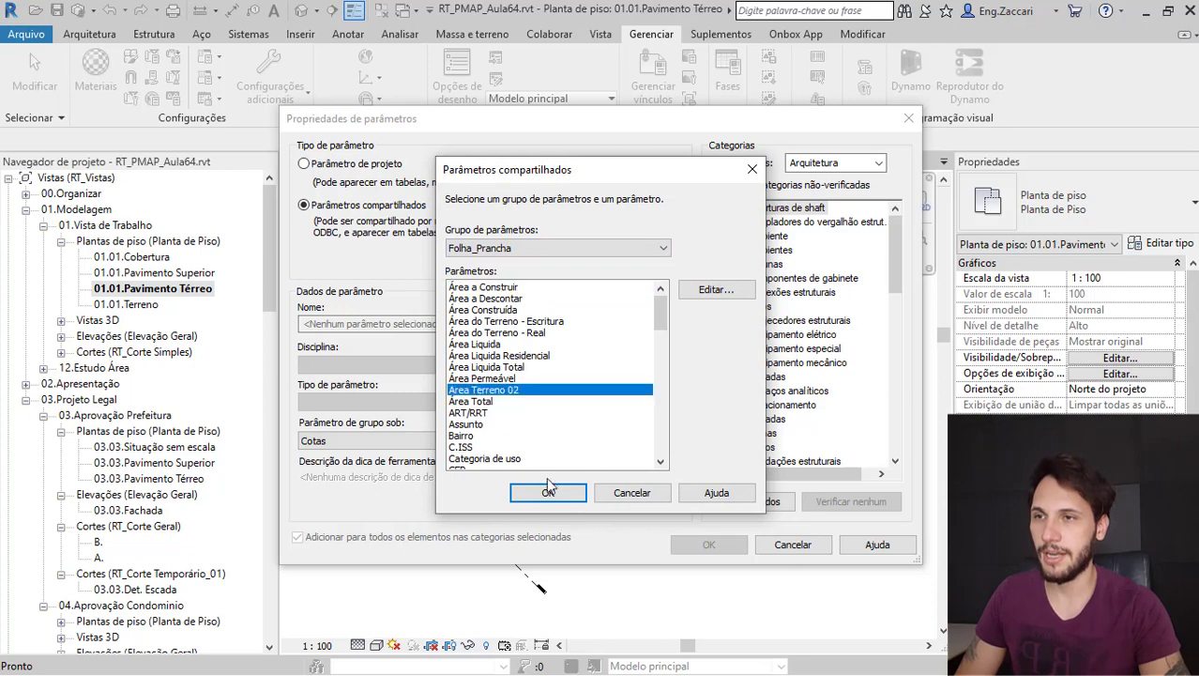
{"action": "left_click", "coordinate": [550, 494]}
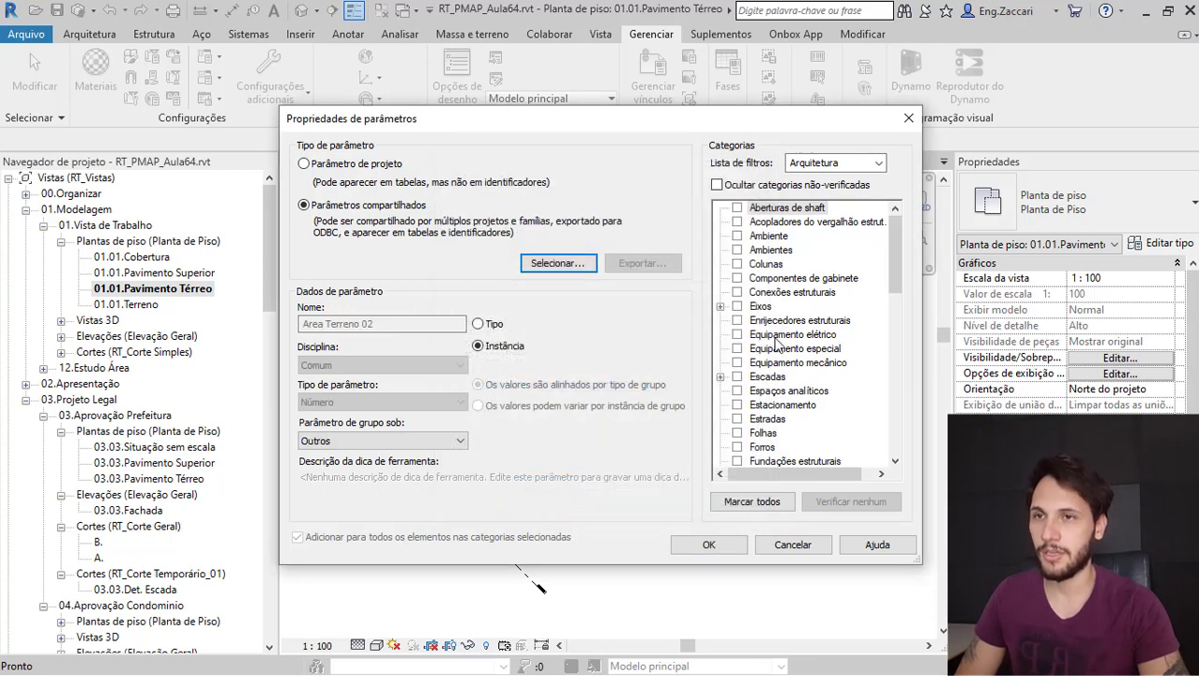
- Assign Area Terreno 02 to the Informações do projeto category and add it to the project parameters
{"action": "left_click", "coordinate": [762, 322]}
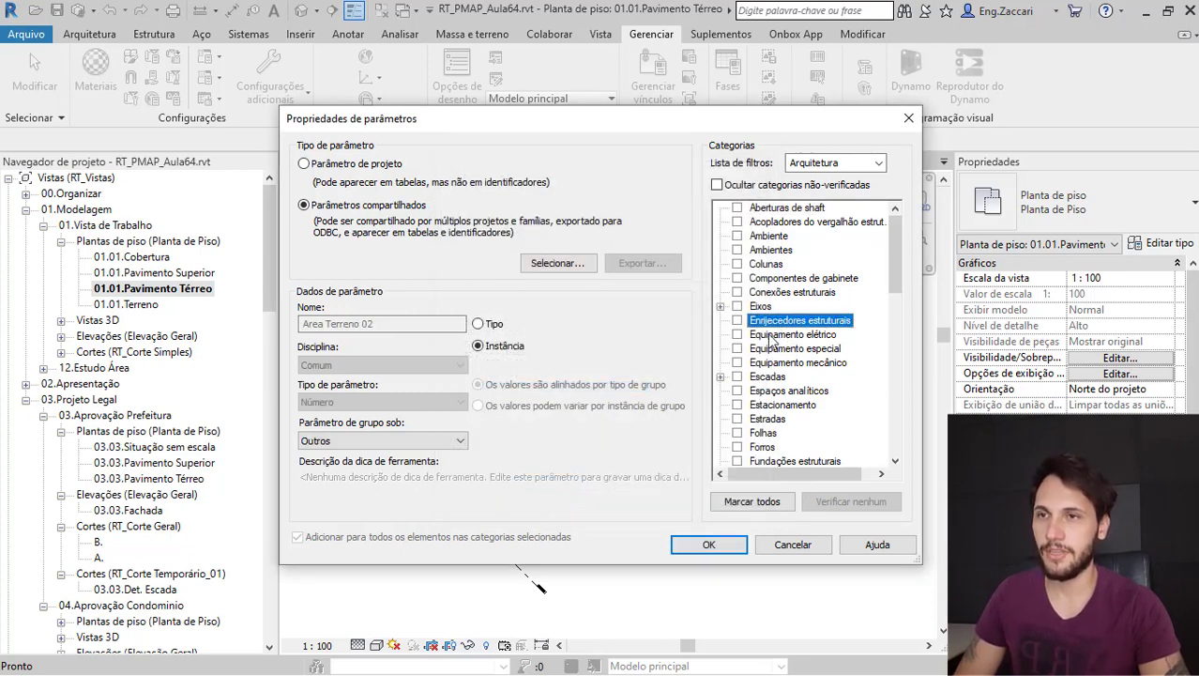
{"action": "left_click", "coordinate": [786, 367]}
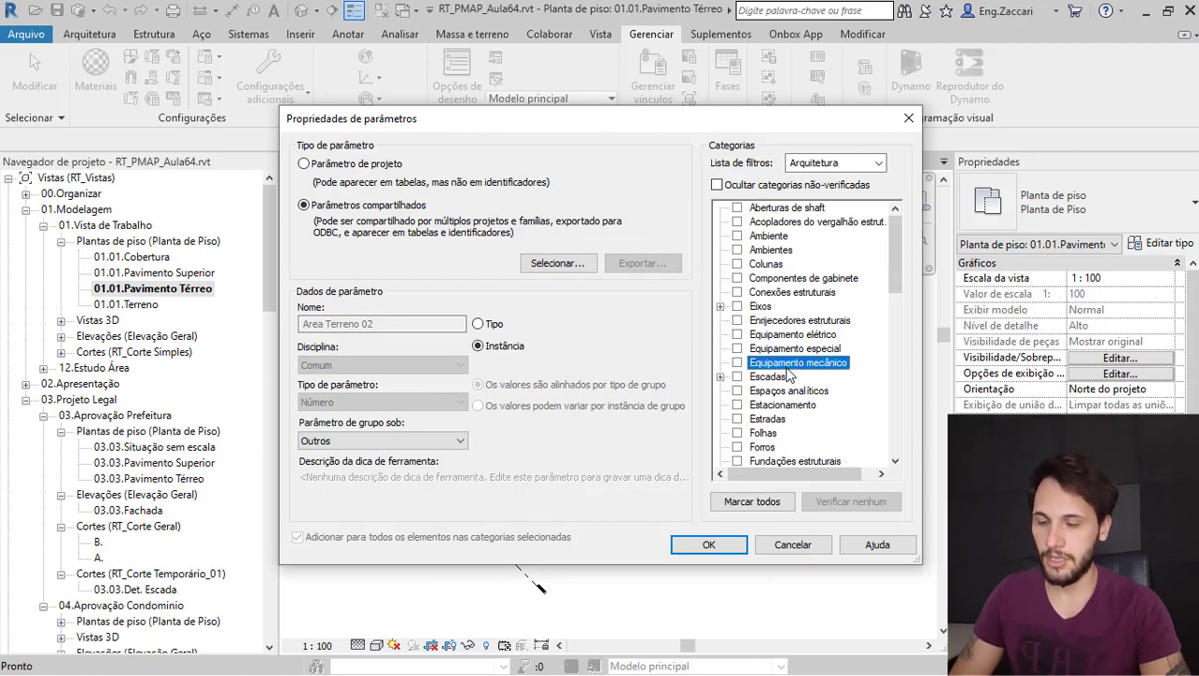
{"action": "key", "text": "i"}
{"action": "left_click", "coordinate": [737, 448]}
{"action": "scroll", "coordinate": [769, 464], "scroll_direction": "down", "scroll_amount": 1}
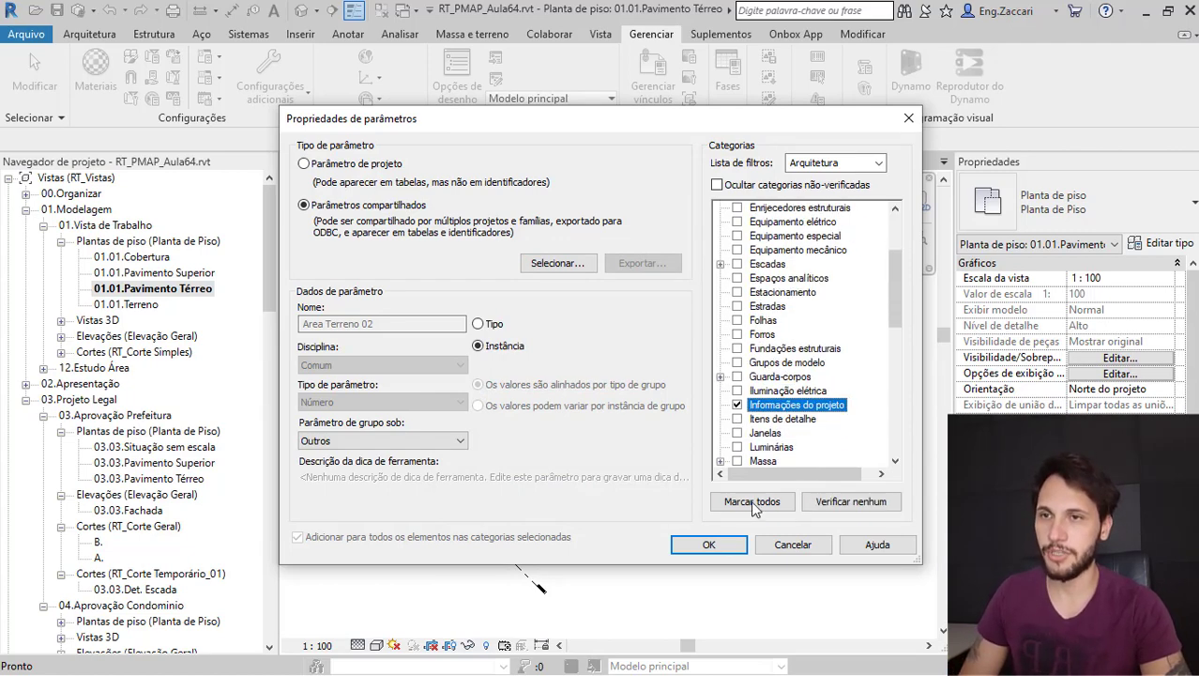
{"action": "left_click", "coordinate": [710, 545]}
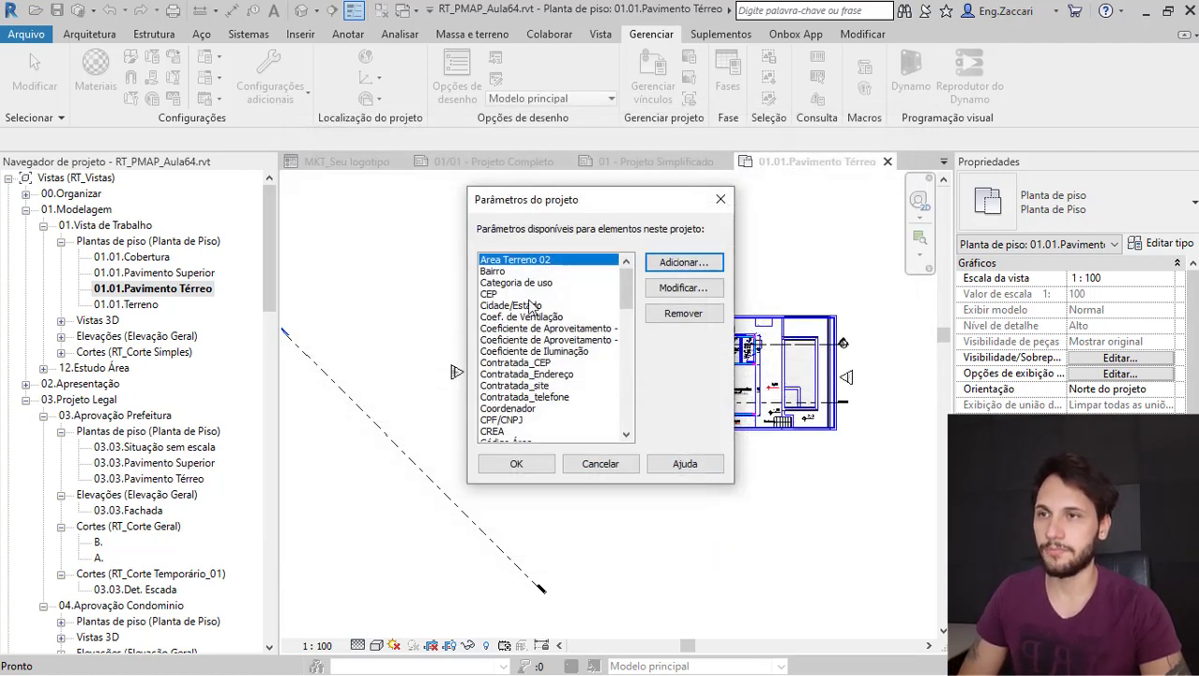
- Modify the Area Terreno 02 project parameter so that it is grouped under Construção, keeping the Informações do projeto category
{"action": "left_click", "coordinate": [683, 290]}
{"action": "left_click", "coordinate": [385, 441]}
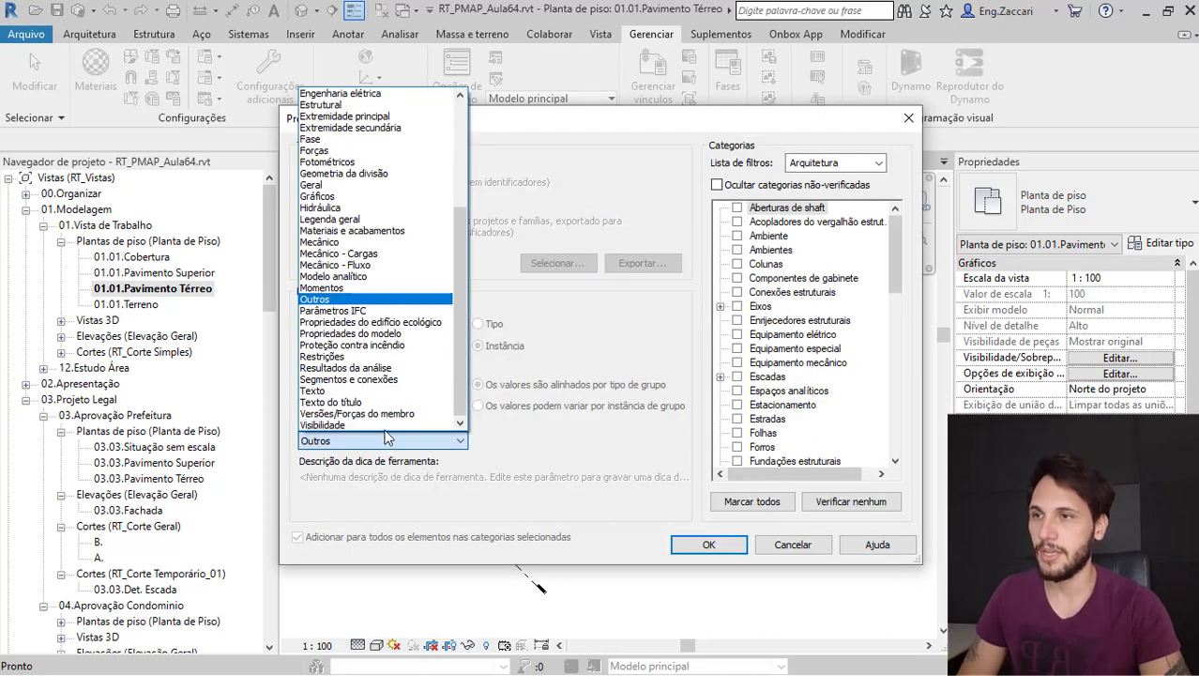
{"action": "scroll", "coordinate": [461, 324], "scroll_direction": "up", "scroll_amount": 2}
{"action": "left_click_drag", "start_coordinate": [461, 323], "coordinate": [460, 237]}
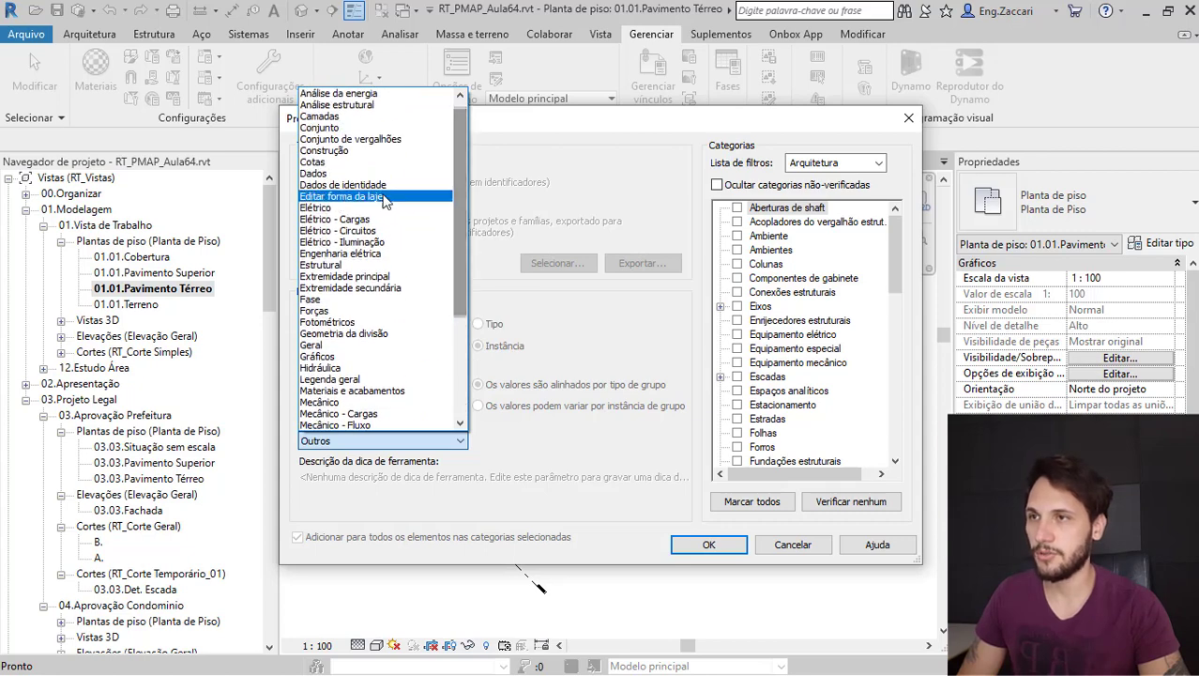
{"action": "left_click", "coordinate": [323, 151]}
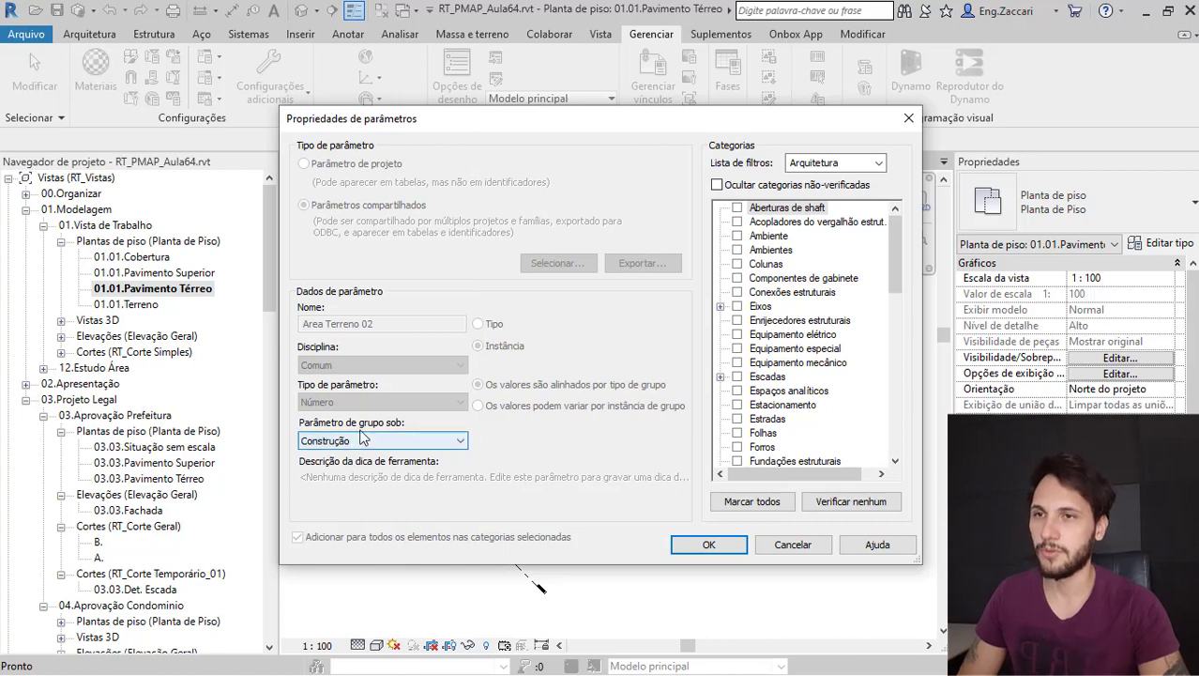
{"action": "scroll", "coordinate": [814, 407], "scroll_direction": "down", "scroll_amount": 3}
{"action": "left_click", "coordinate": [788, 405]}
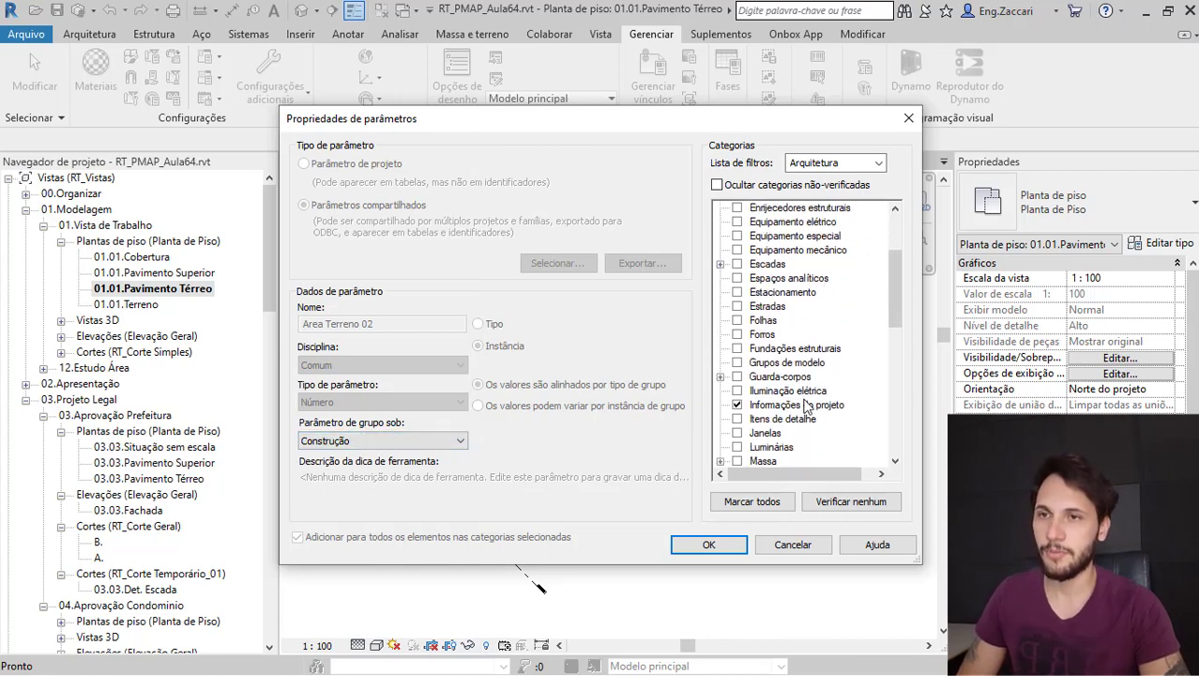
{"action": "left_click", "coordinate": [705, 545]}
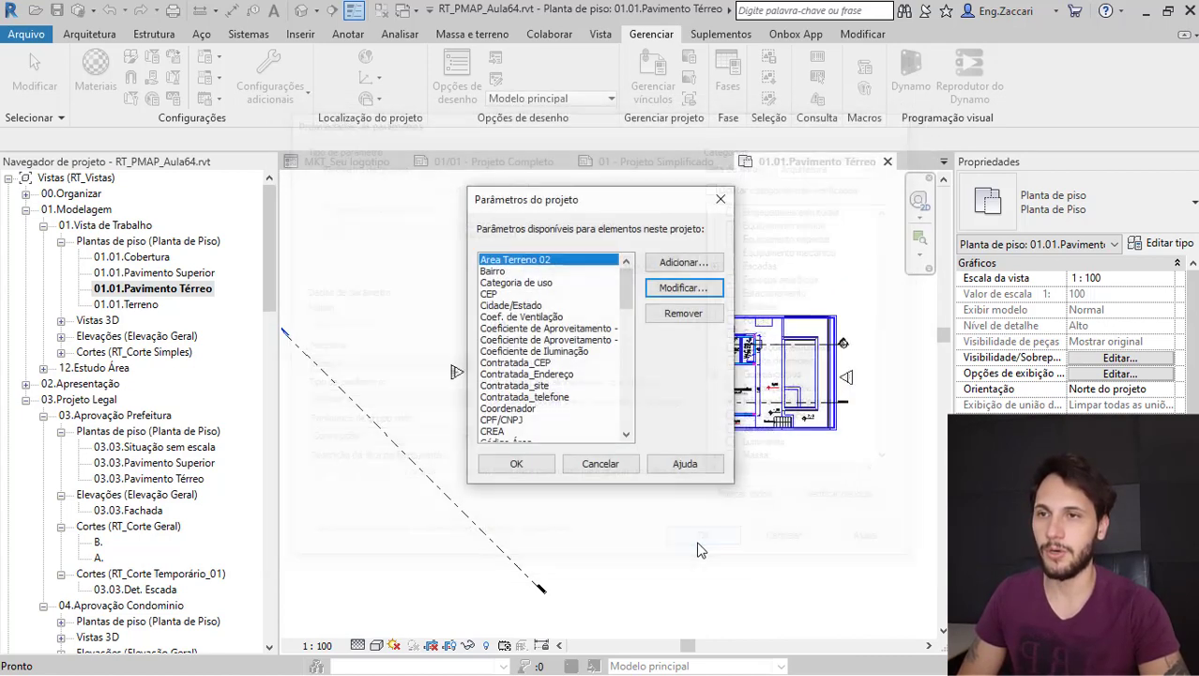
{"action": "left_click", "coordinate": [517, 463]}
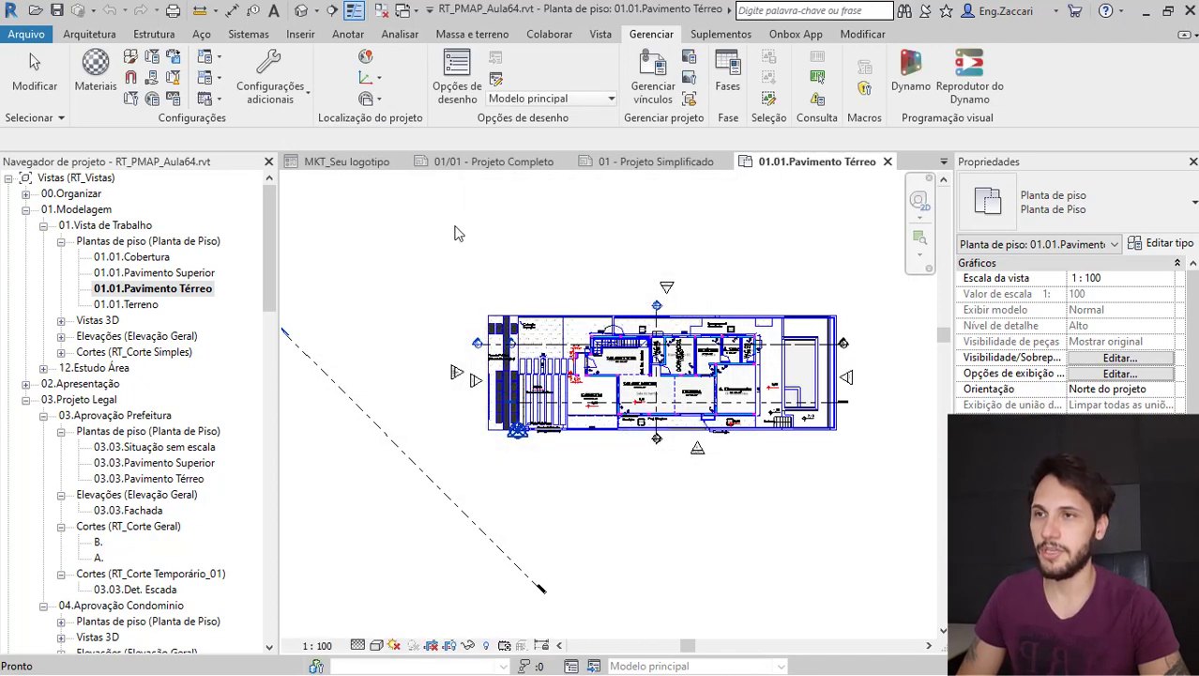
- Set Area Terreno 02 to 368 in the project information
{"action": "left_click", "coordinate": [131, 99]}
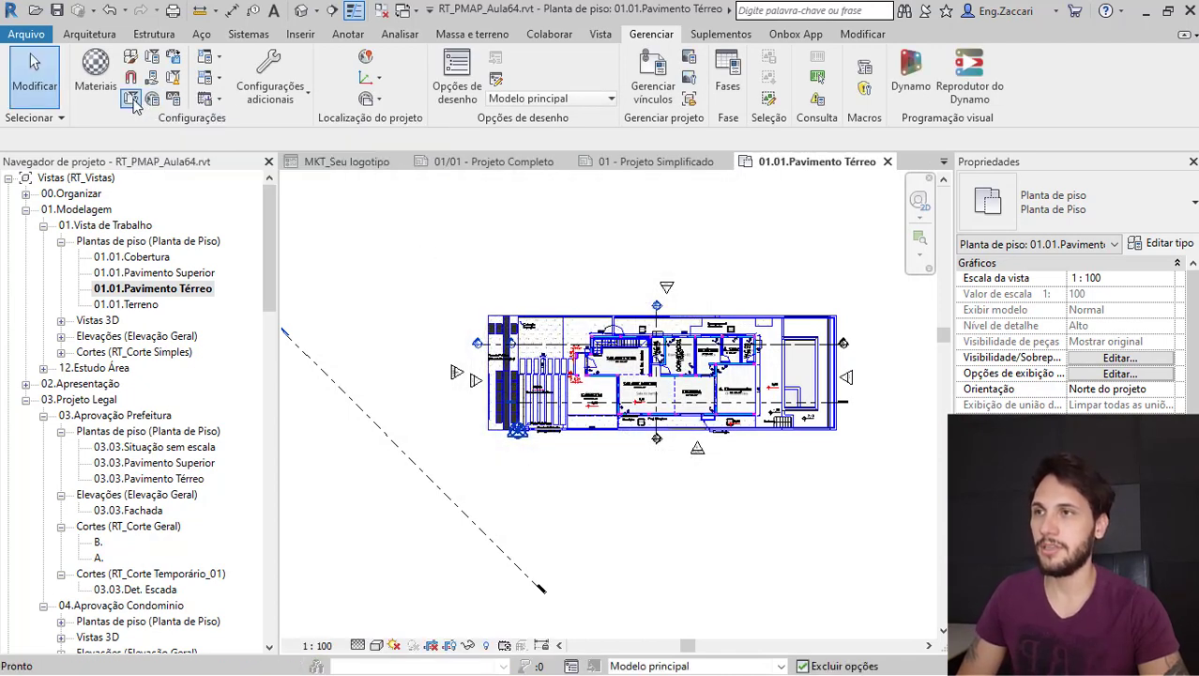
{"action": "scroll", "coordinate": [552, 326], "scroll_direction": "down", "scroll_amount": 1}
{"action": "scroll", "coordinate": [530, 339], "scroll_direction": "up", "scroll_amount": 1}
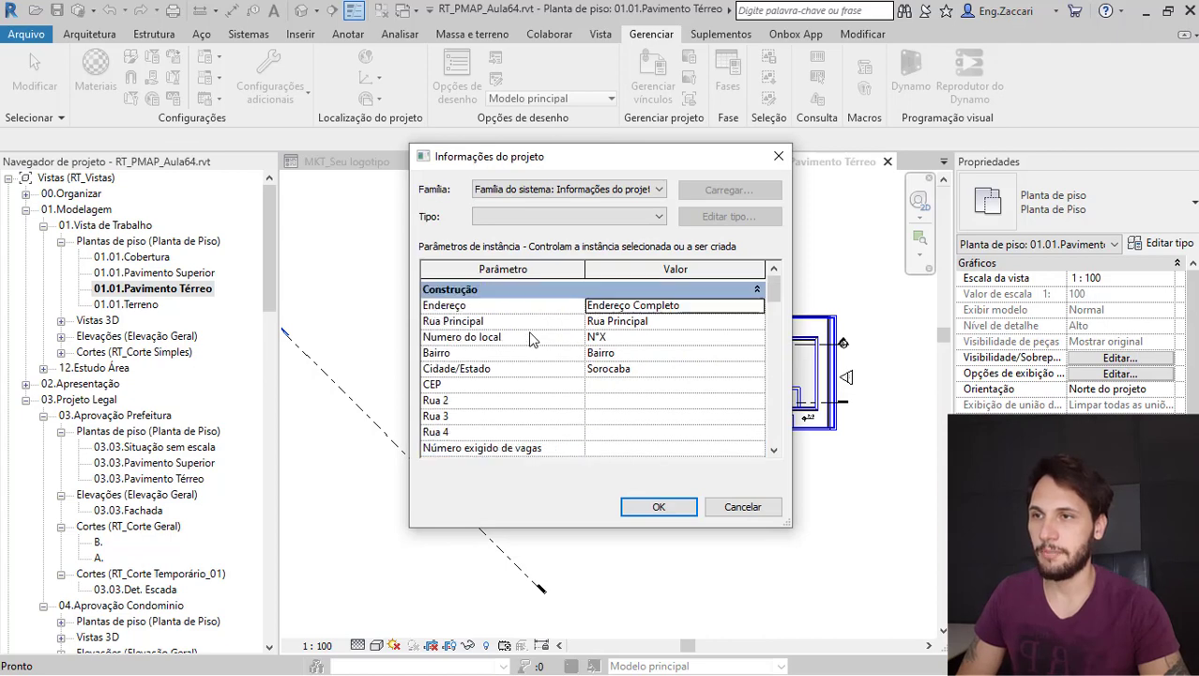
{"action": "scroll", "coordinate": [486, 302], "scroll_direction": "down", "scroll_amount": 1}
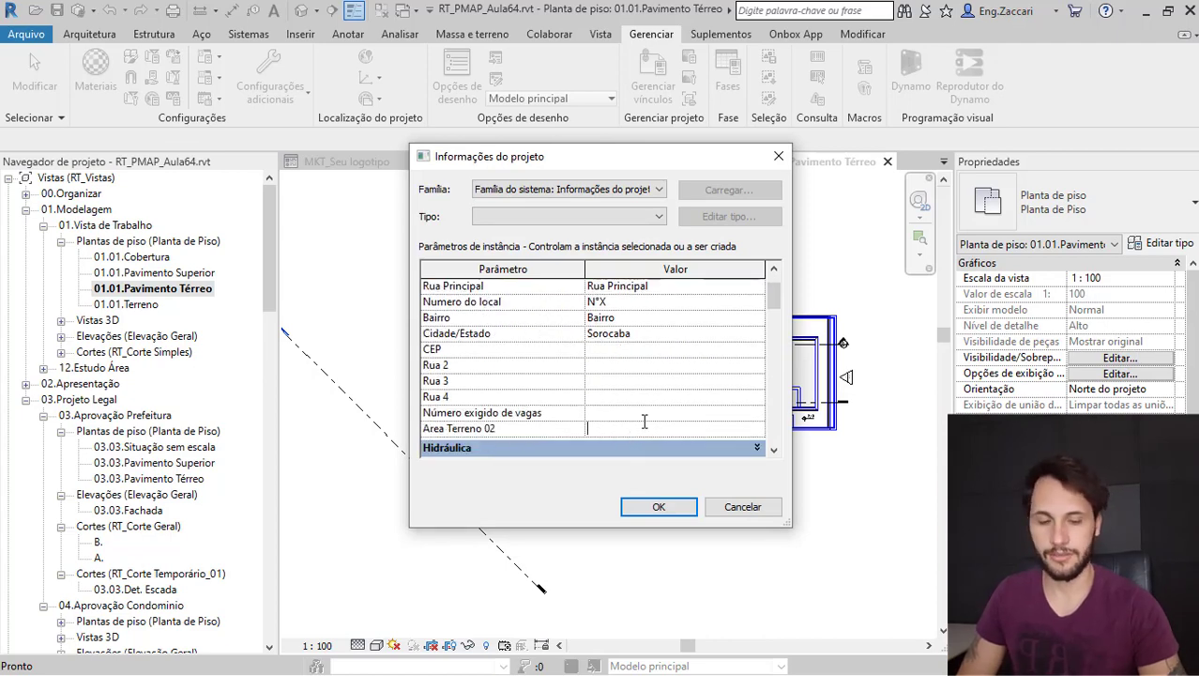
{"action": "key", "text": "Return"}
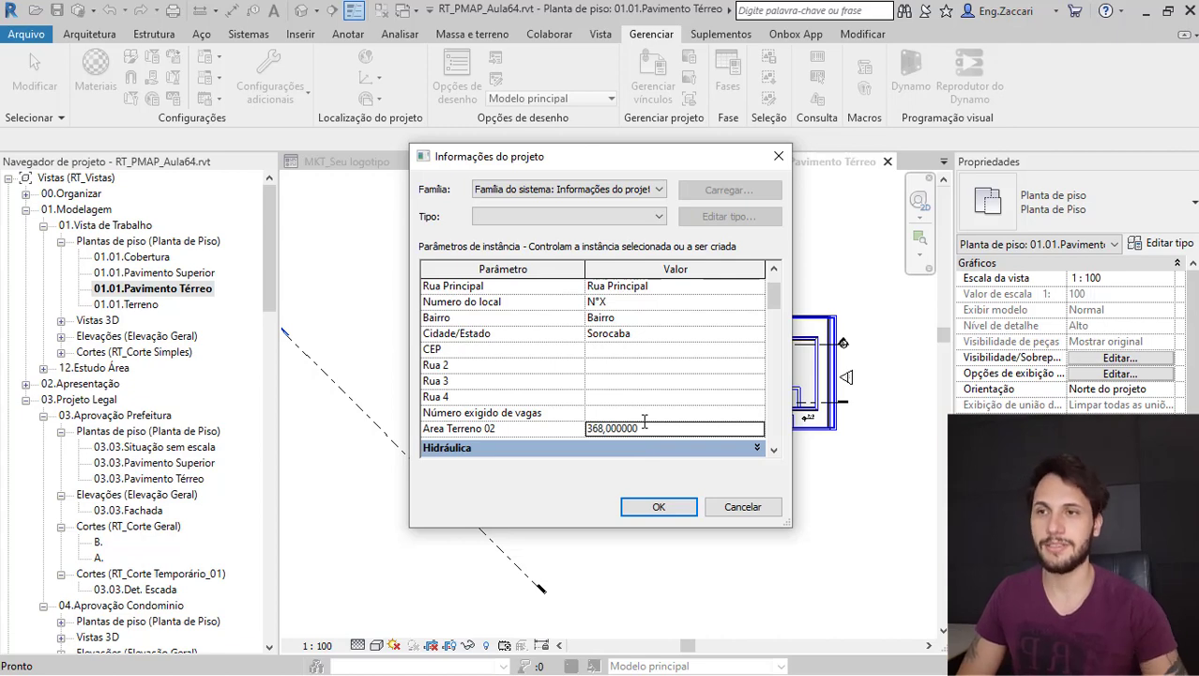
{"action": "left_click", "coordinate": [658, 508]}
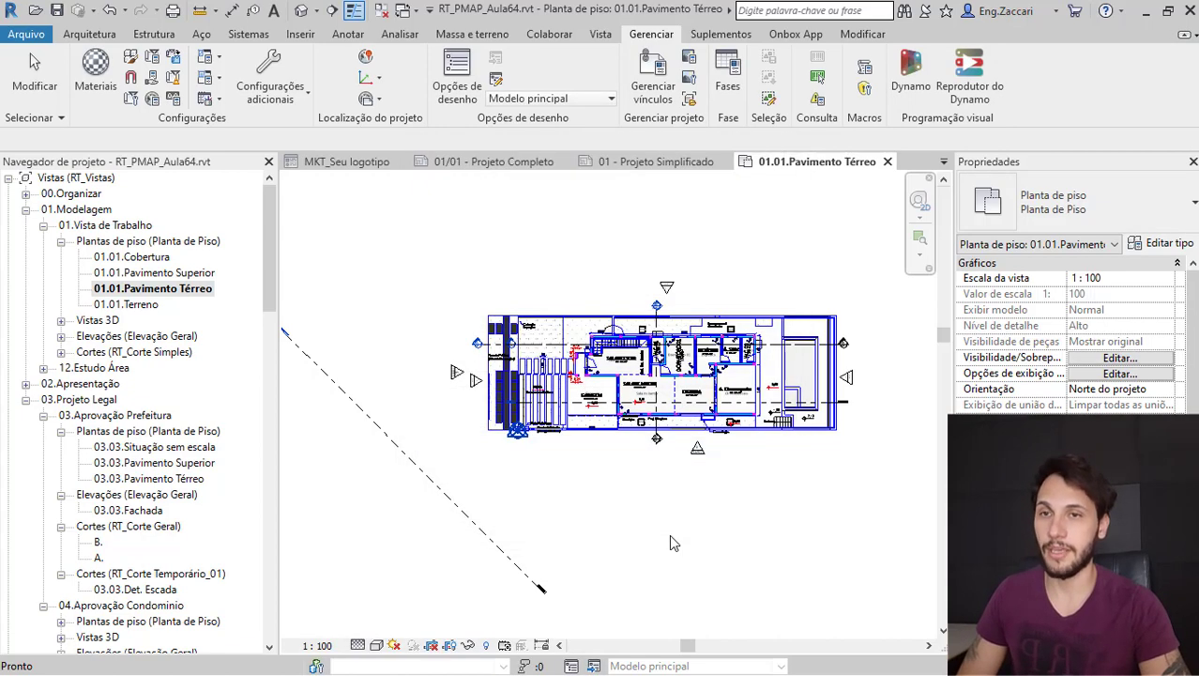
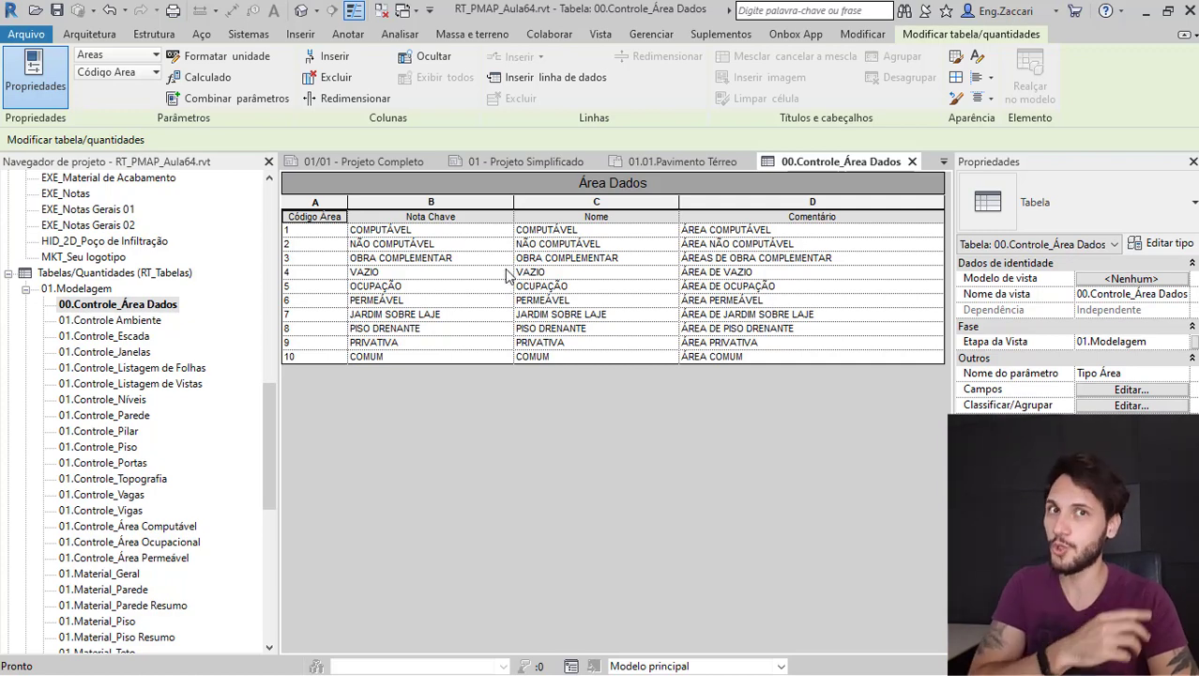
- Close the 00.Controle_Área Dados table and return to the 01.01.Pavimento Térreo floor plan
{"action": "left_click", "coordinate": [911, 162]}
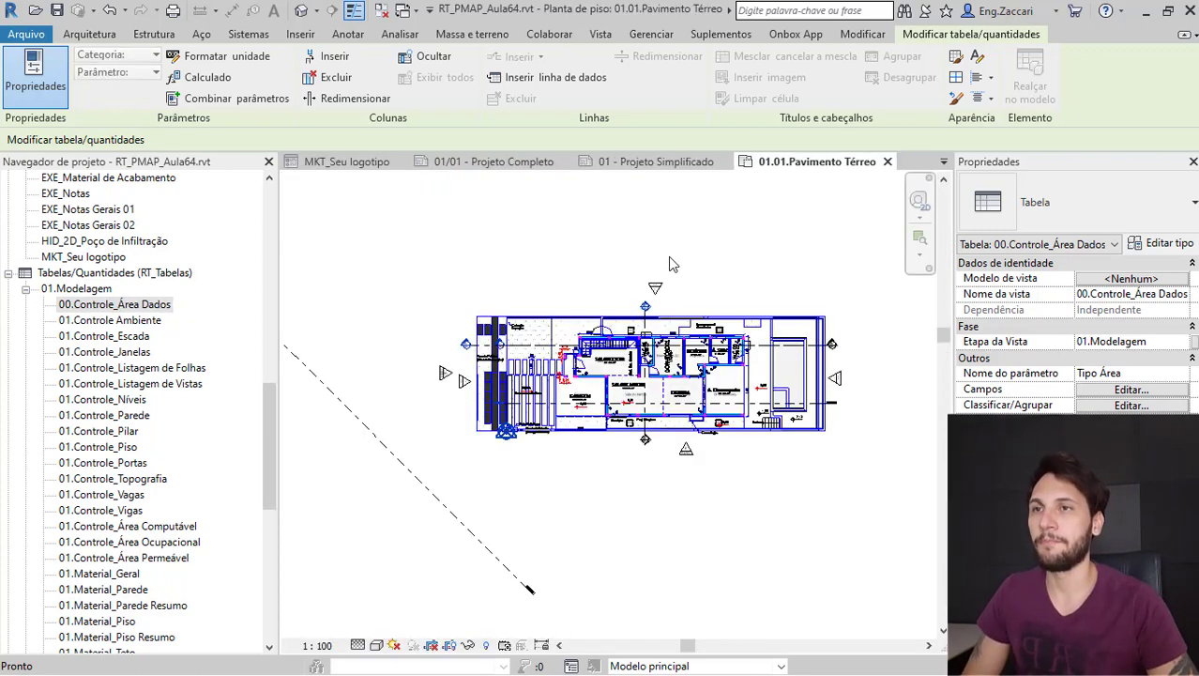
{"action": "middle_click_drag", "start_coordinate": [753, 229], "coordinate": [739, 226]}
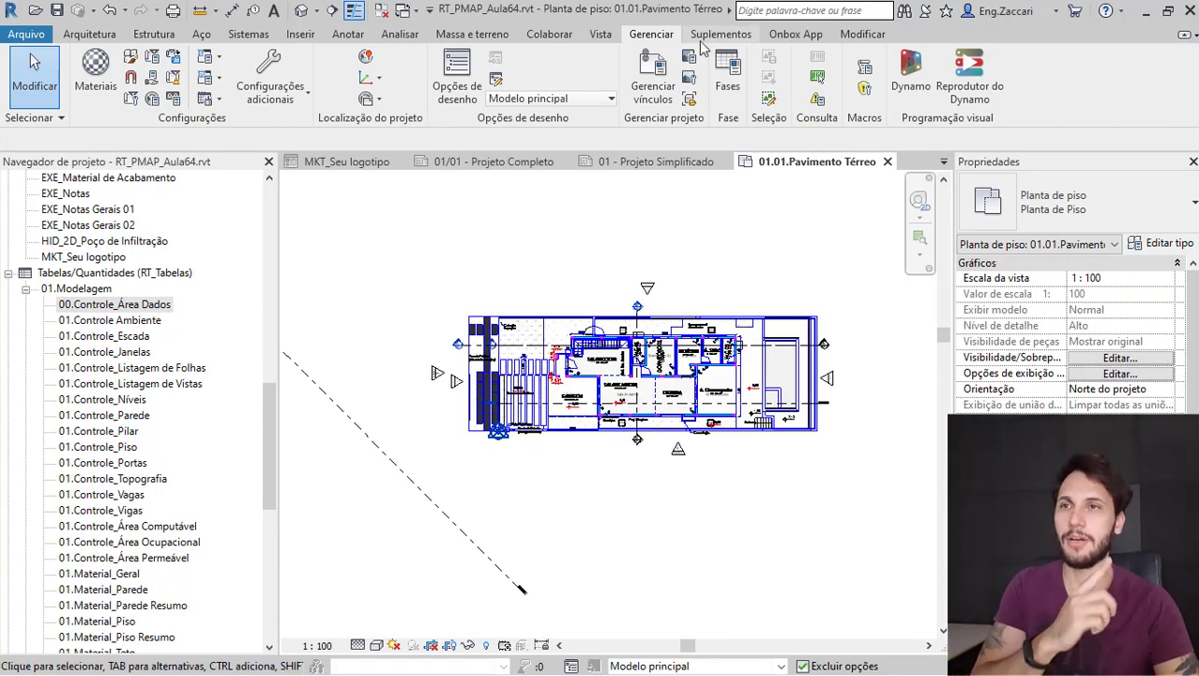
- Review the room and area tools and the Area Terreno 02 entry in the project information
{"action": "left_click", "coordinate": [89, 34]}
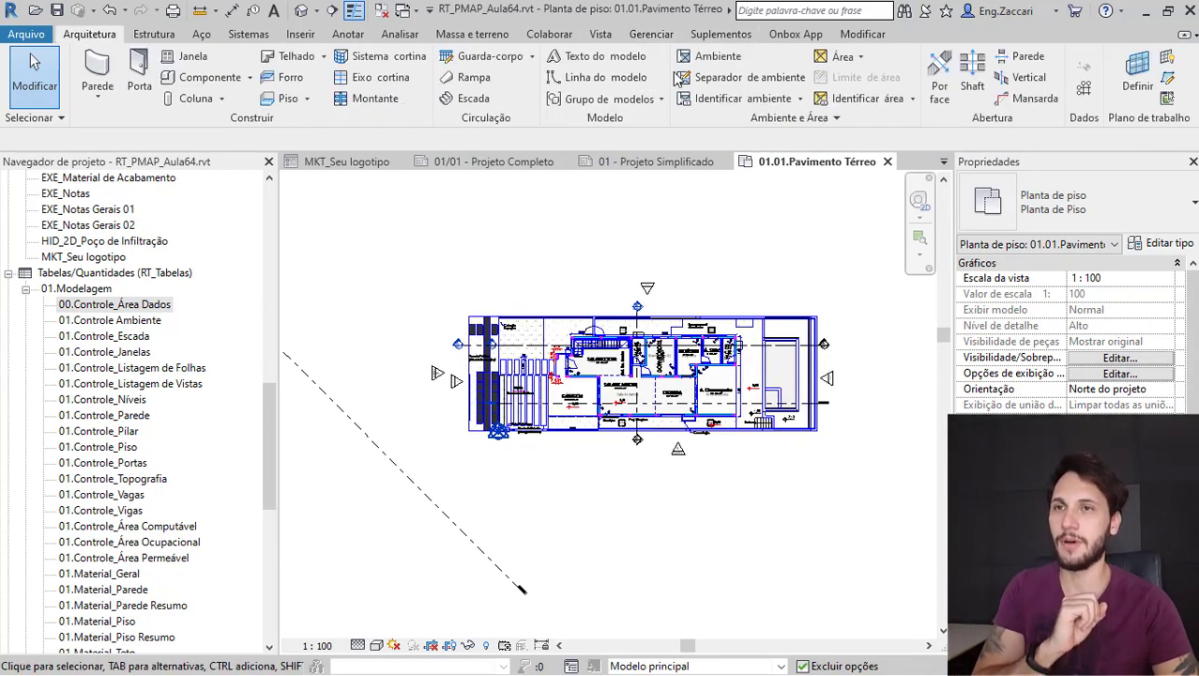
{"action": "left_click", "coordinate": [796, 118]}
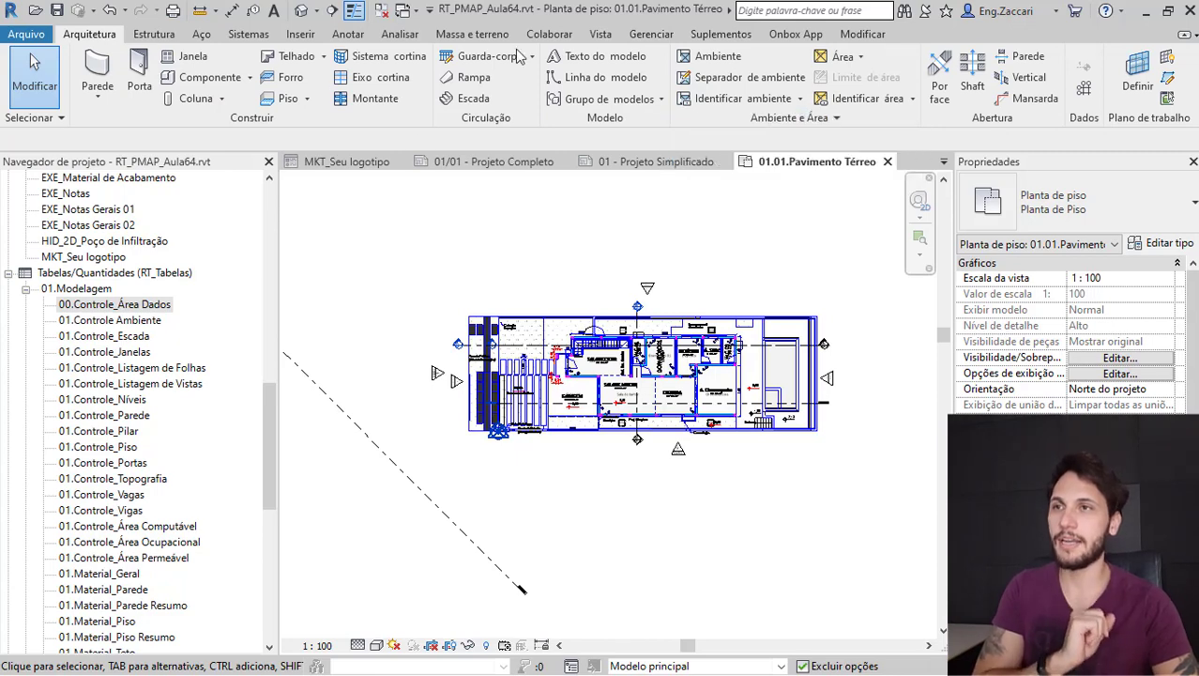
{"action": "left_click", "coordinate": [649, 34]}
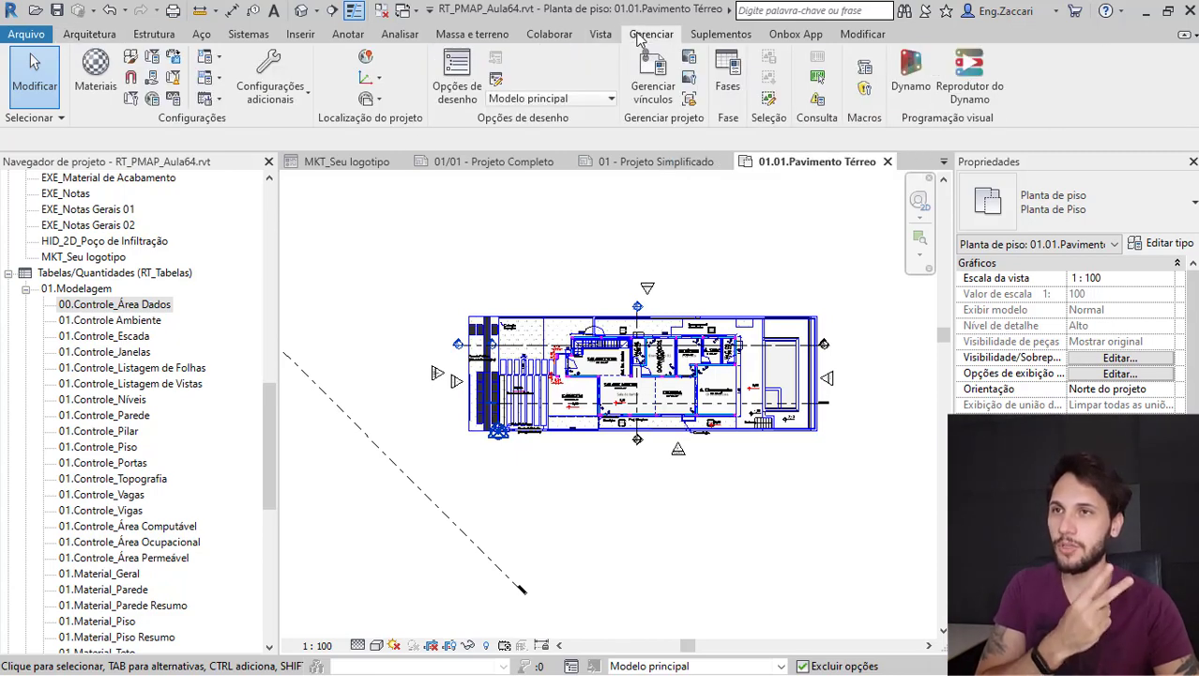
{"action": "left_click", "coordinate": [131, 97]}
{"action": "scroll", "coordinate": [638, 399], "scroll_direction": "down", "scroll_amount": 2}
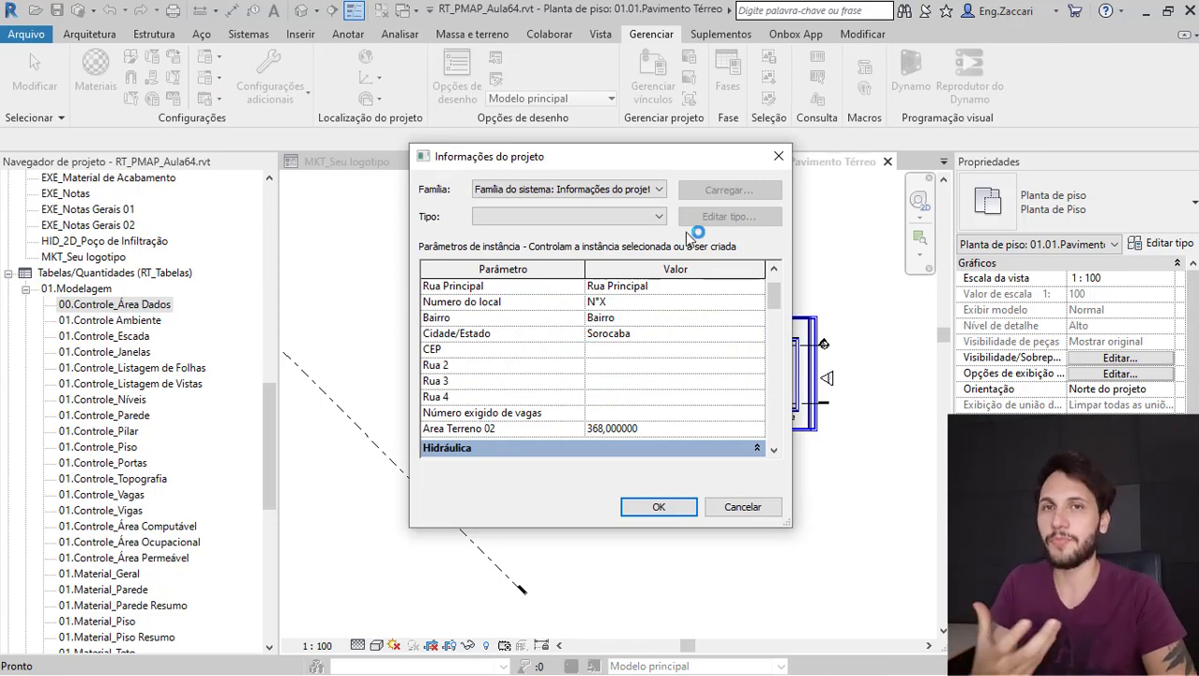
{"action": "left_click", "coordinate": [778, 155]}
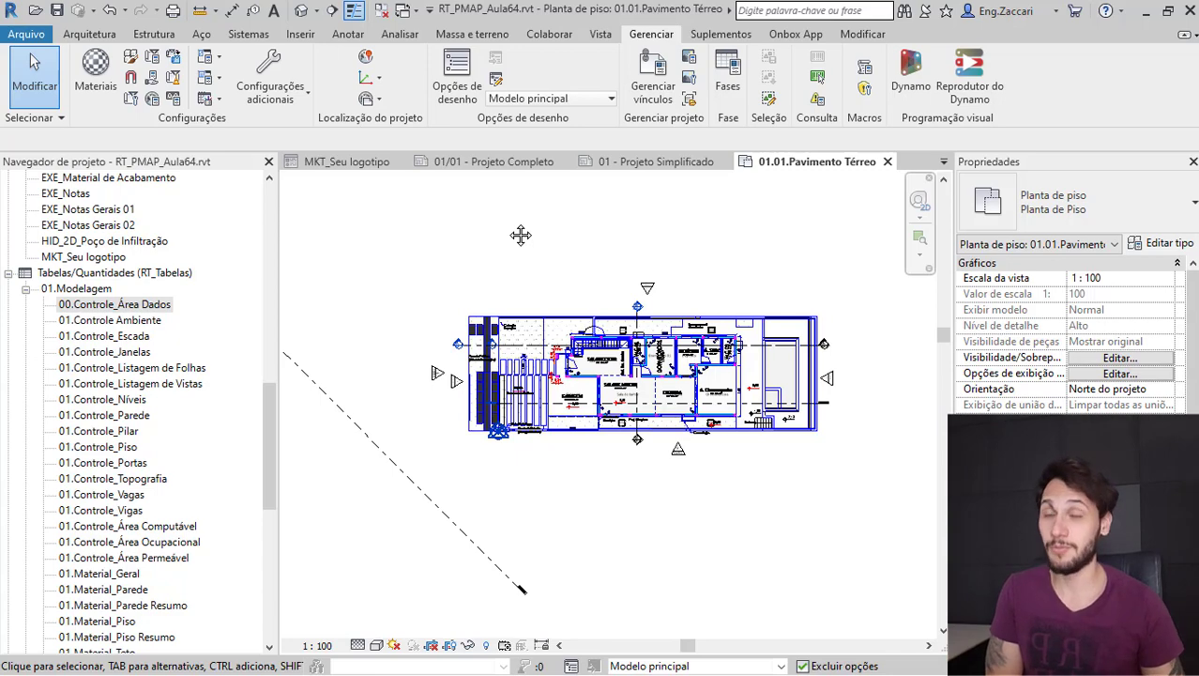
- Create a Legal - Áreas Computáveis area plan for the Pavimento Térreo level, with Não duplicar vistas existentes turned off
{"action": "middle_click_drag", "start_coordinate": [562, 225], "coordinate": [552, 228]}
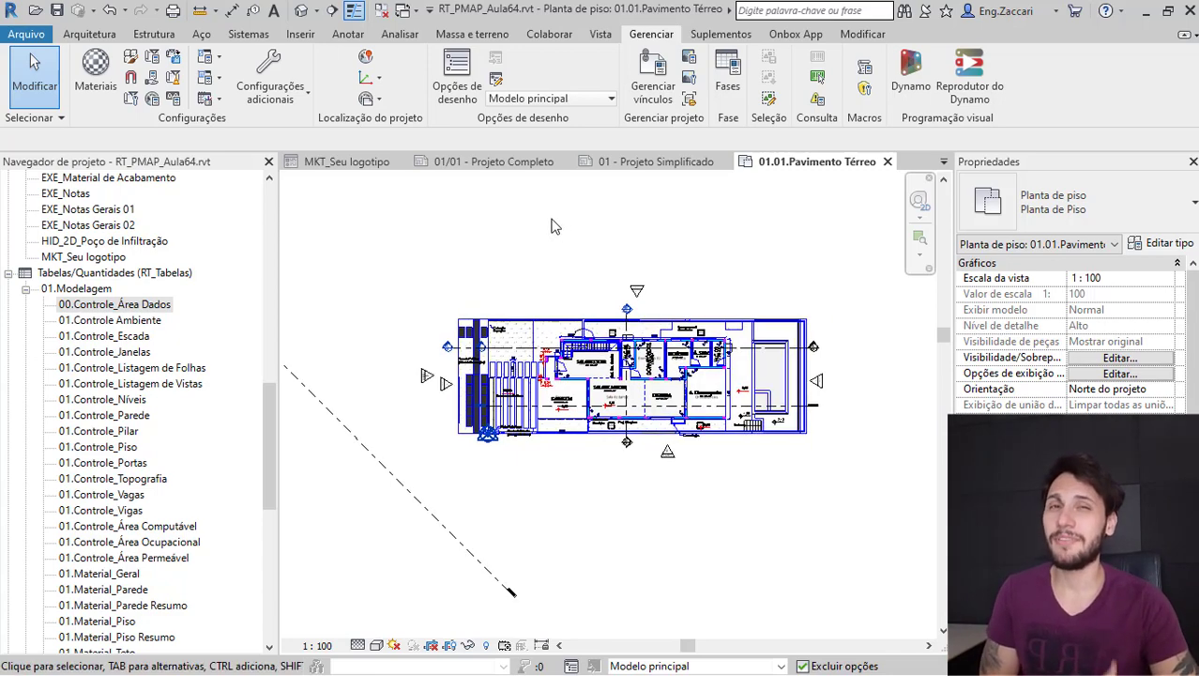
{"action": "left_click", "coordinate": [601, 37]}
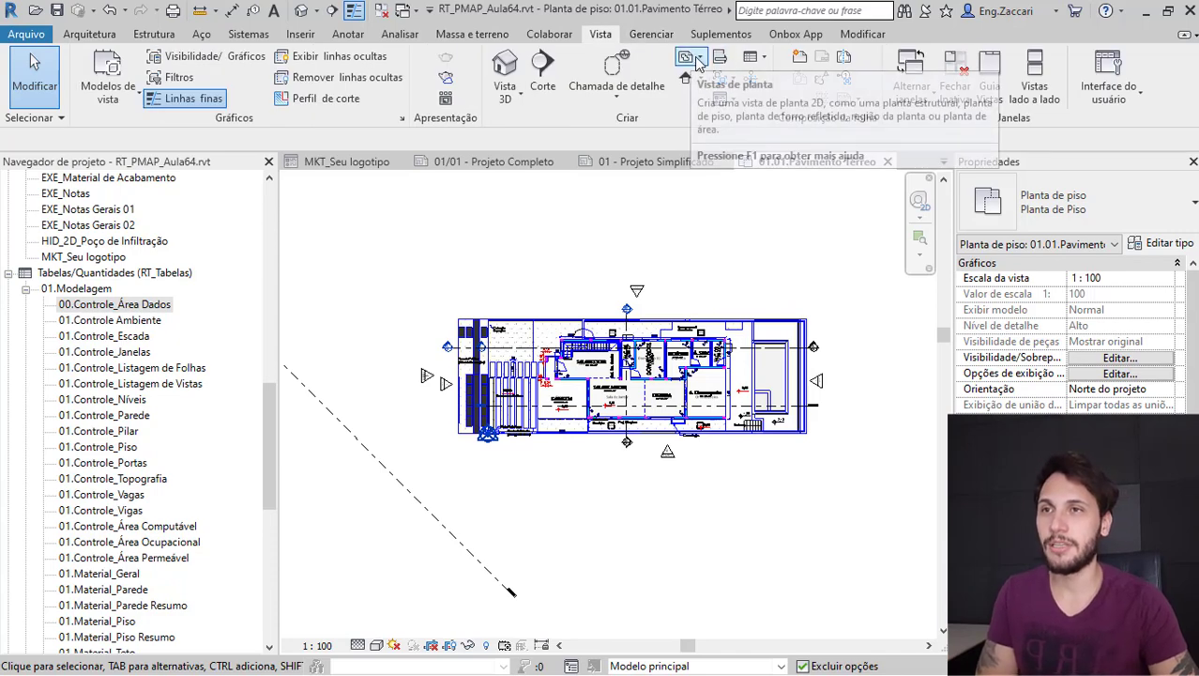
{"action": "left_click", "coordinate": [699, 58]}
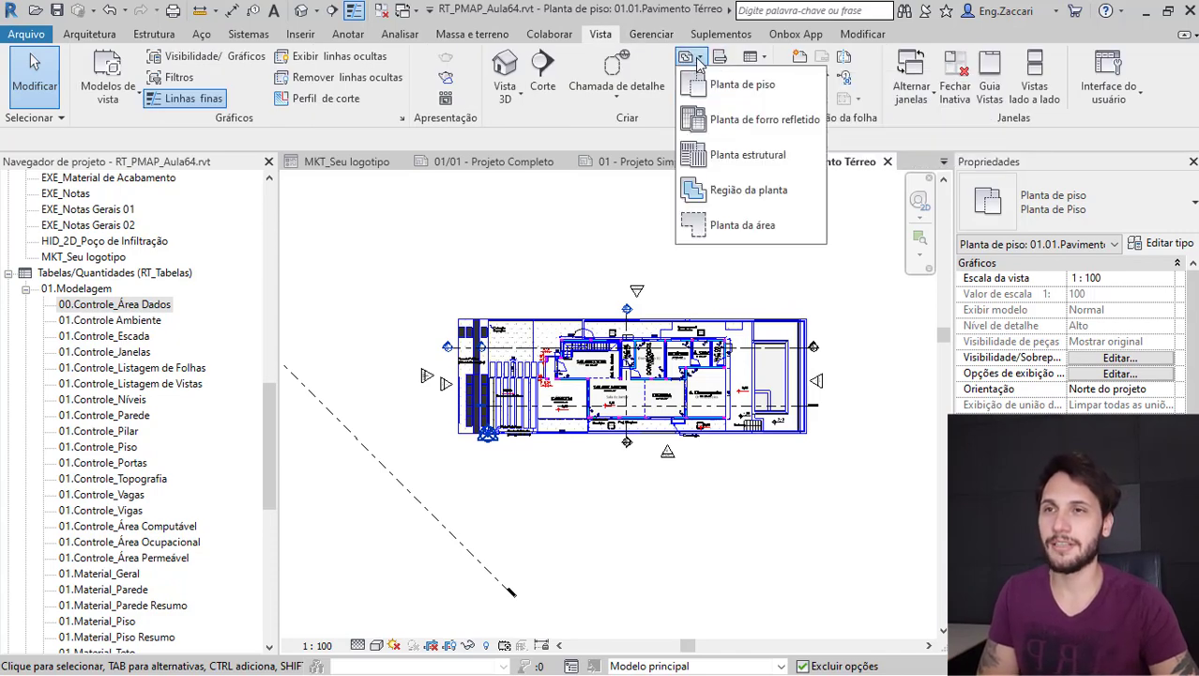
{"action": "left_click", "coordinate": [753, 230]}
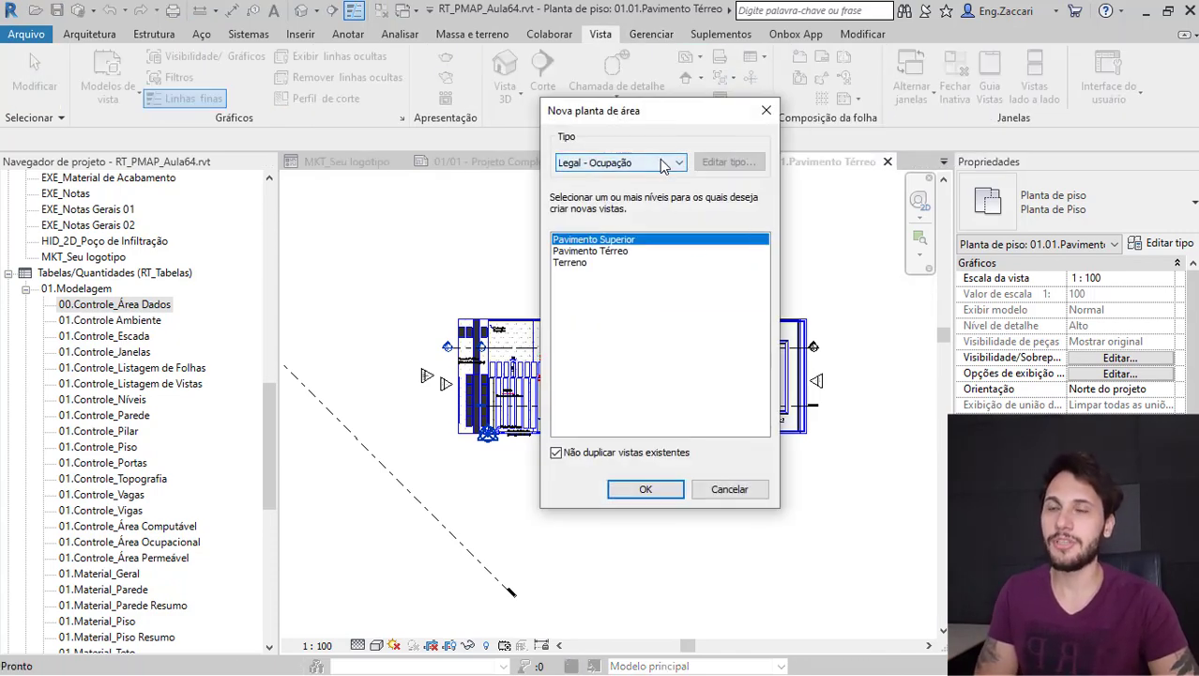
{"action": "left_click", "coordinate": [664, 163]}
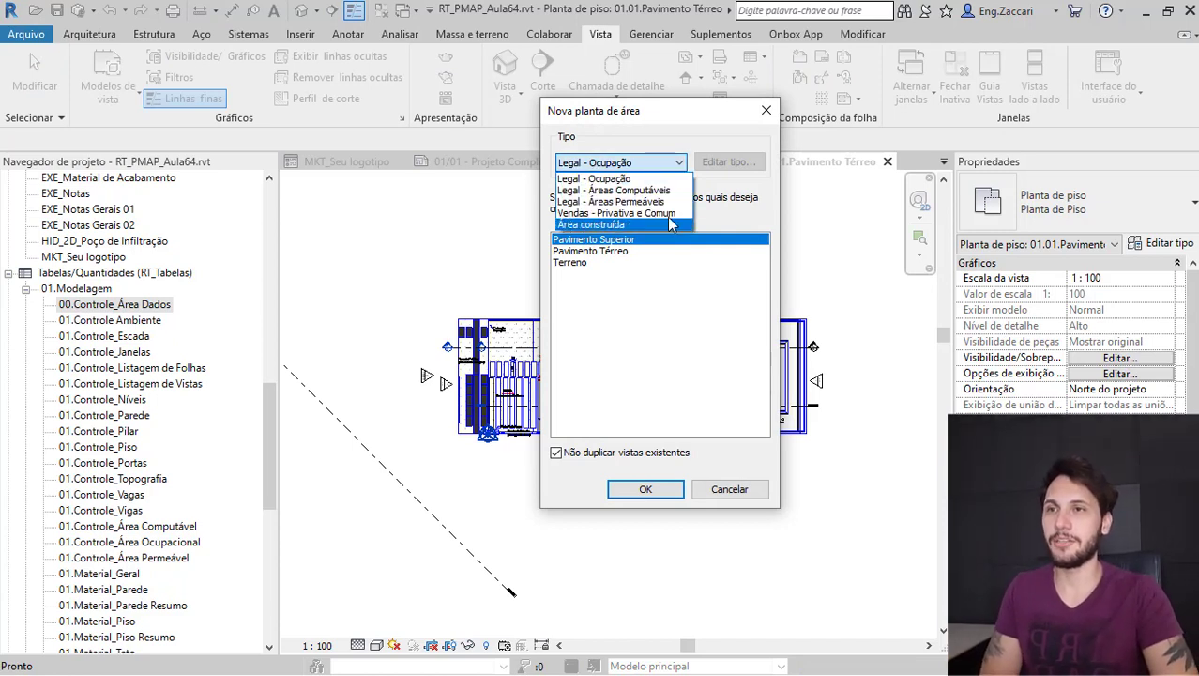
{"action": "left_click", "coordinate": [638, 191]}
{"action": "left_click", "coordinate": [555, 453]}
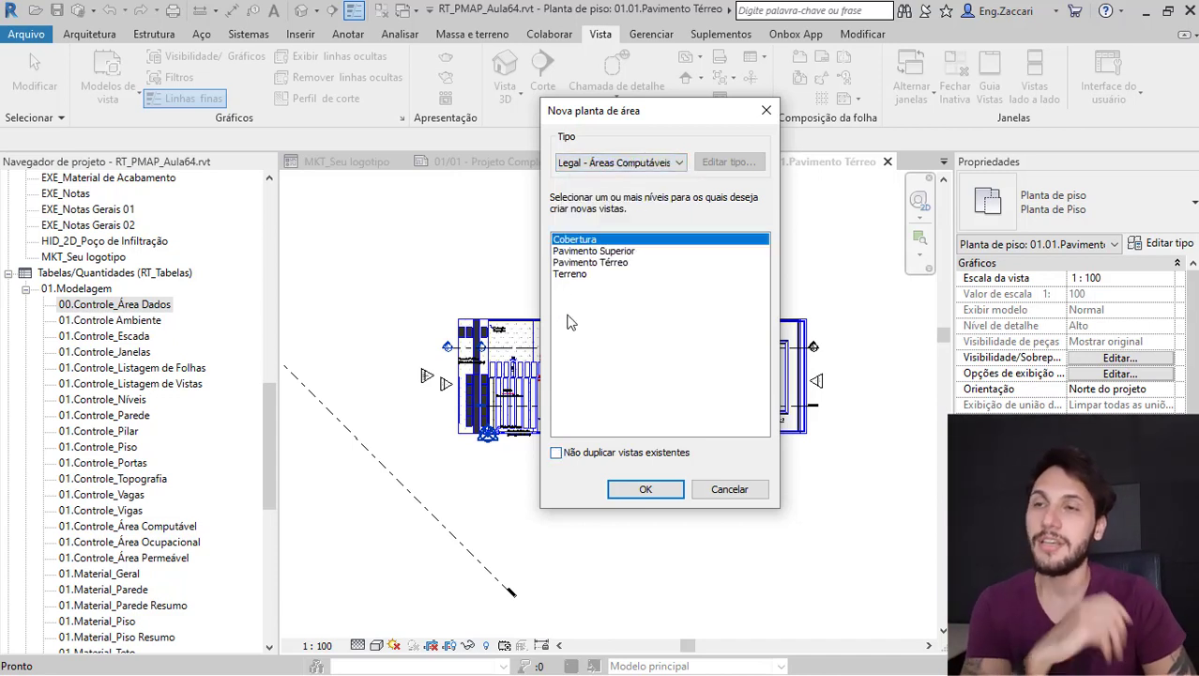
{"action": "left_click", "coordinate": [612, 264]}
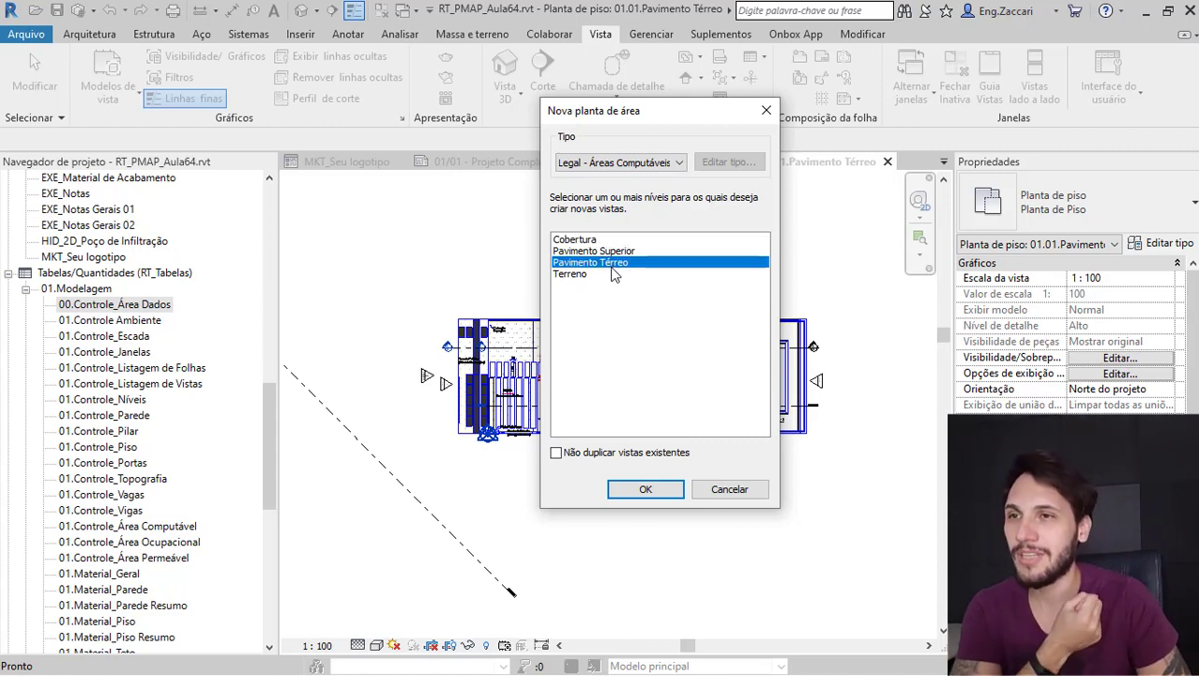
{"action": "left_click", "coordinate": [558, 453]}
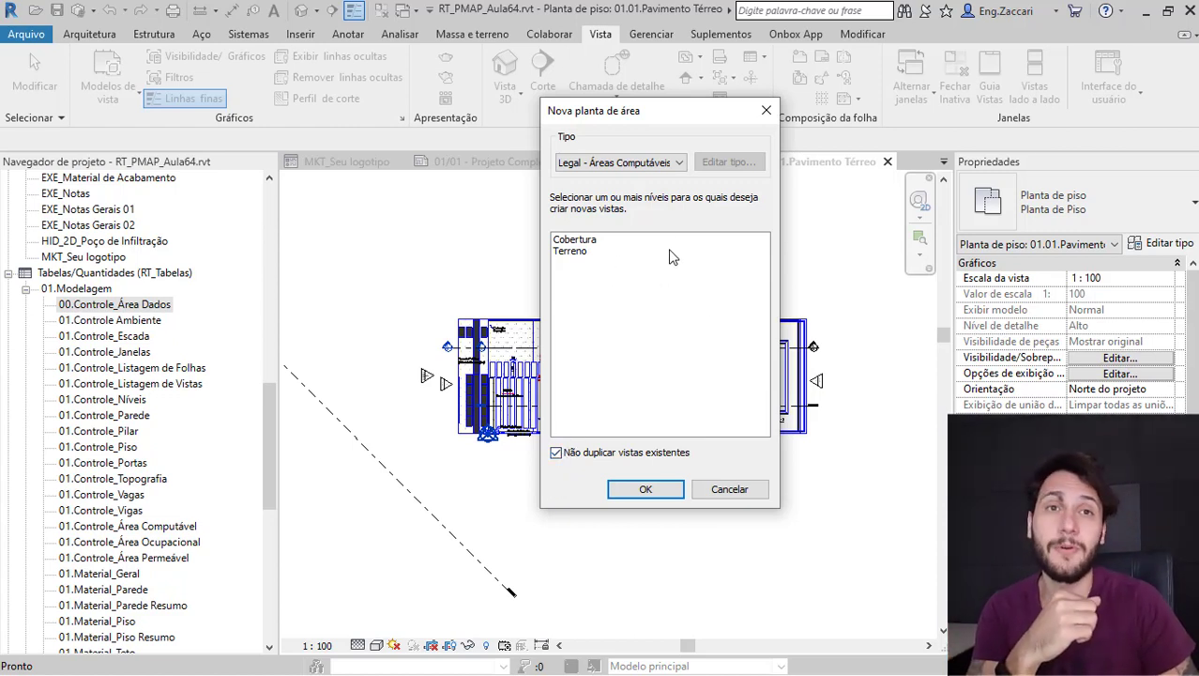
{"action": "left_click", "coordinate": [557, 453]}
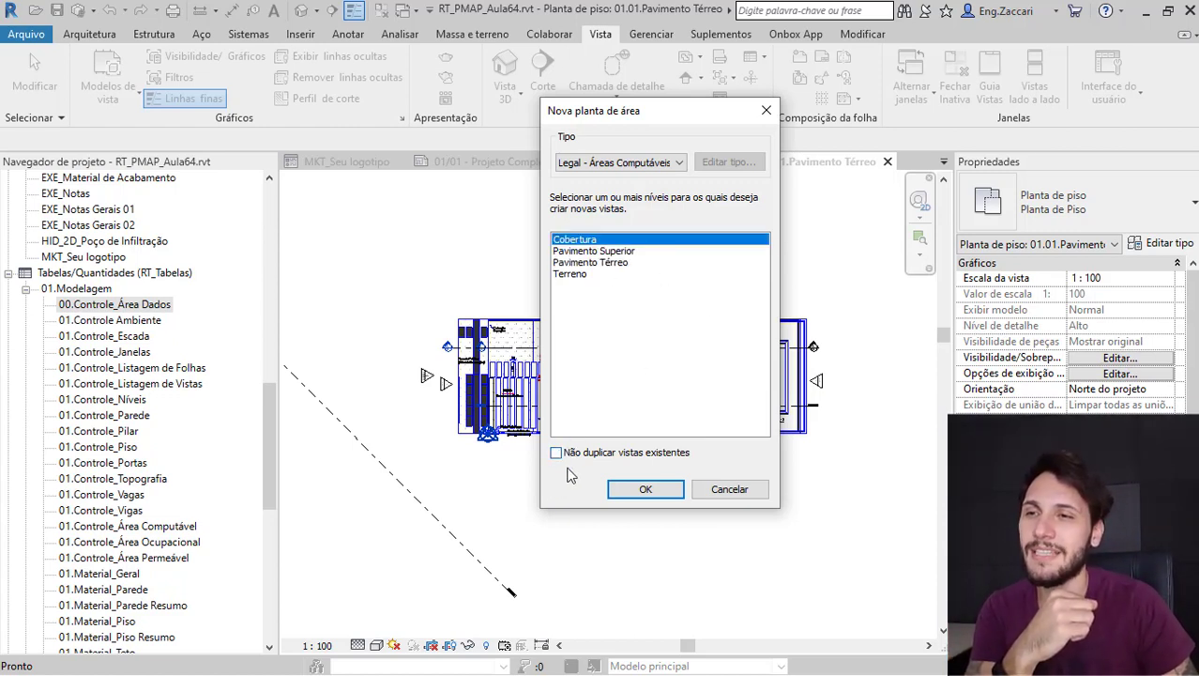
{"action": "left_click", "coordinate": [619, 263]}
{"action": "left_click", "coordinate": [646, 489]}
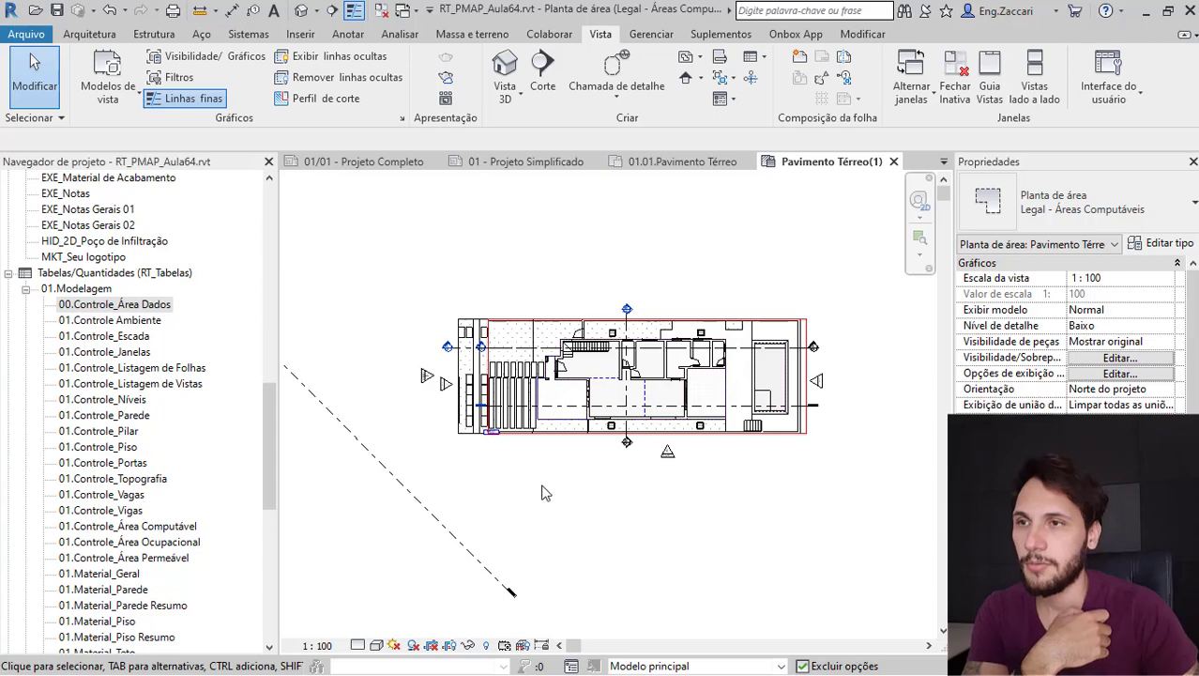
- Apply the RT_01.12.Estudo Área Completa view template to the new area plan and reset its template assignment to <Nenhum>
{"action": "left_click", "coordinate": [521, 323]}
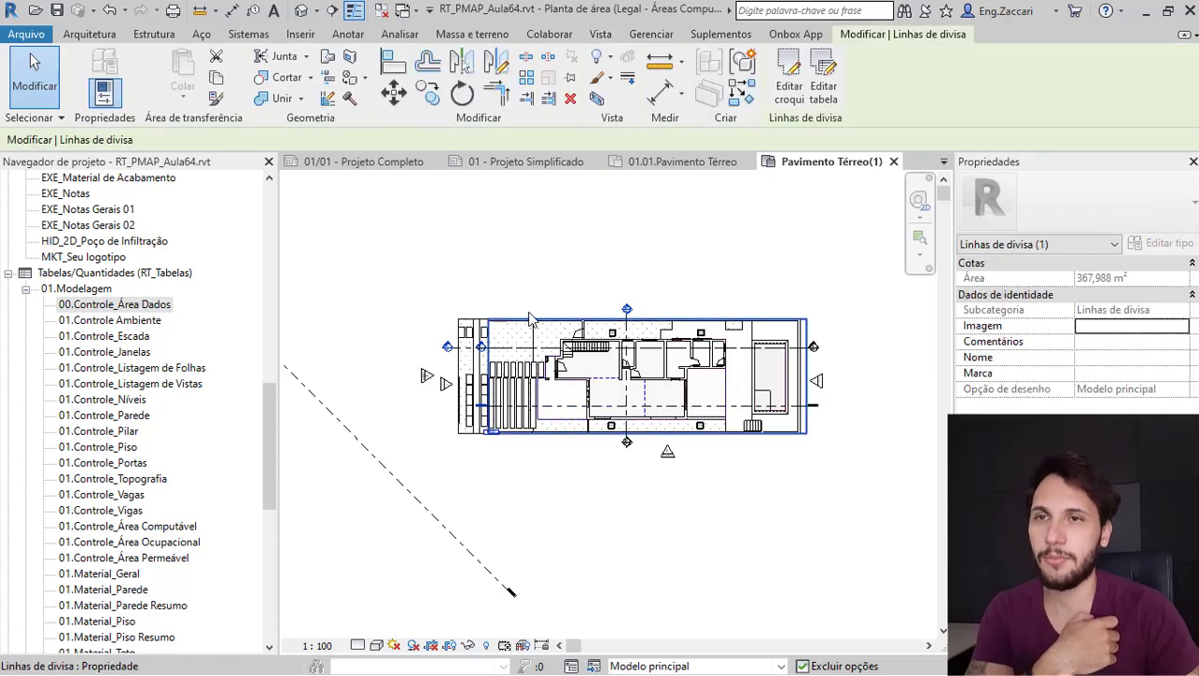
{"action": "left_click", "coordinate": [557, 286]}
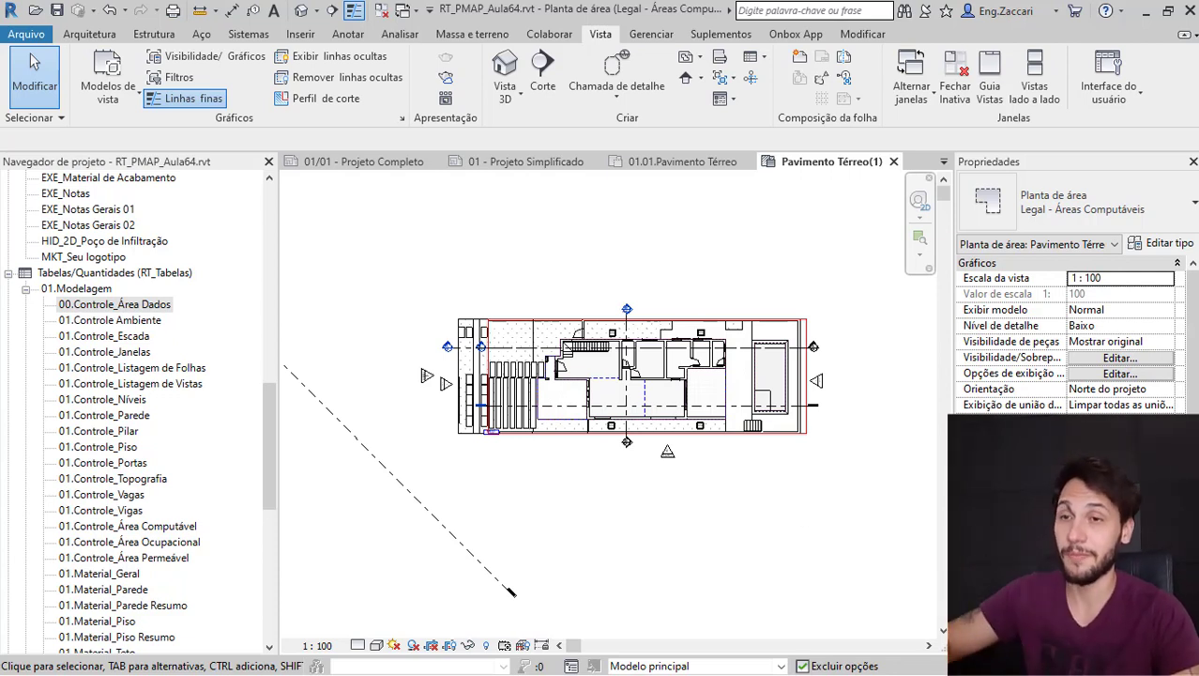
{"action": "scroll", "coordinate": [1069, 338], "scroll_direction": "down", "scroll_amount": 8}
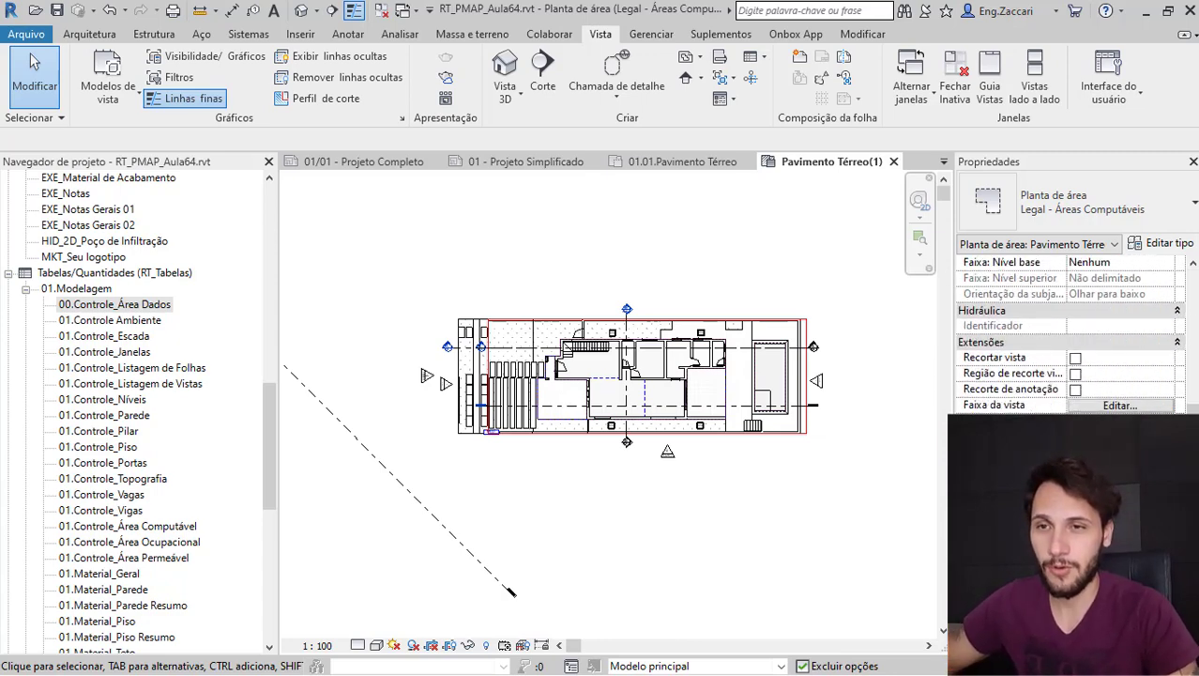
{"action": "left_click", "coordinate": [1119, 484]}
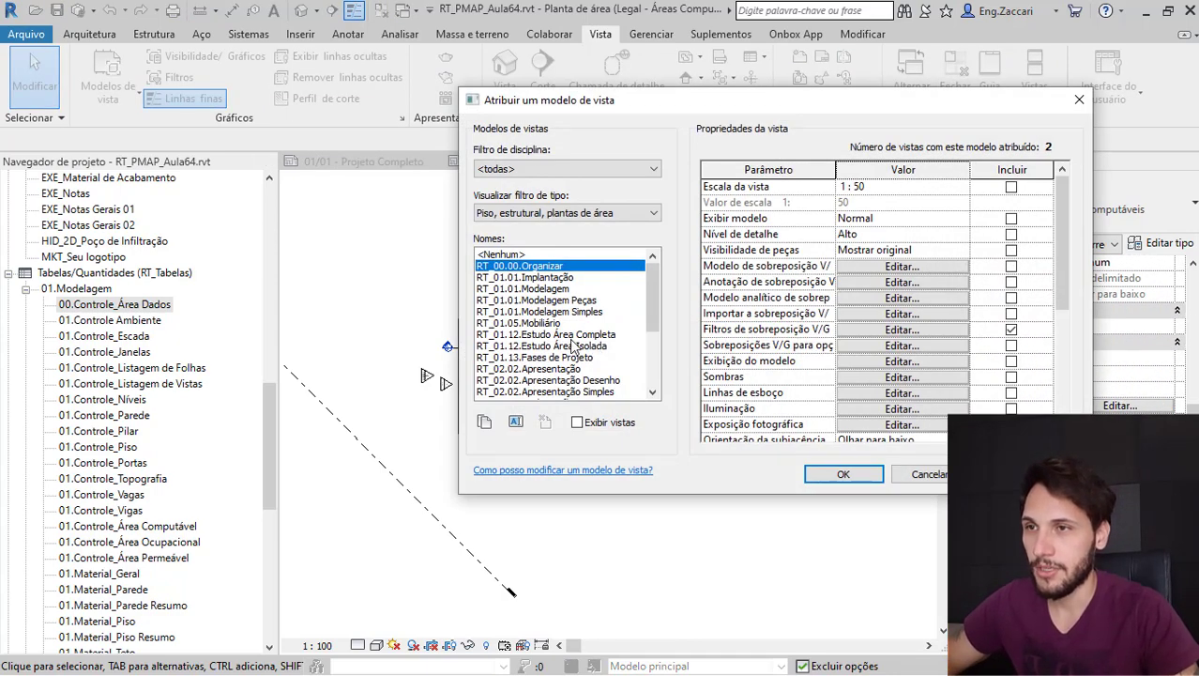
{"action": "left_click", "coordinate": [614, 335]}
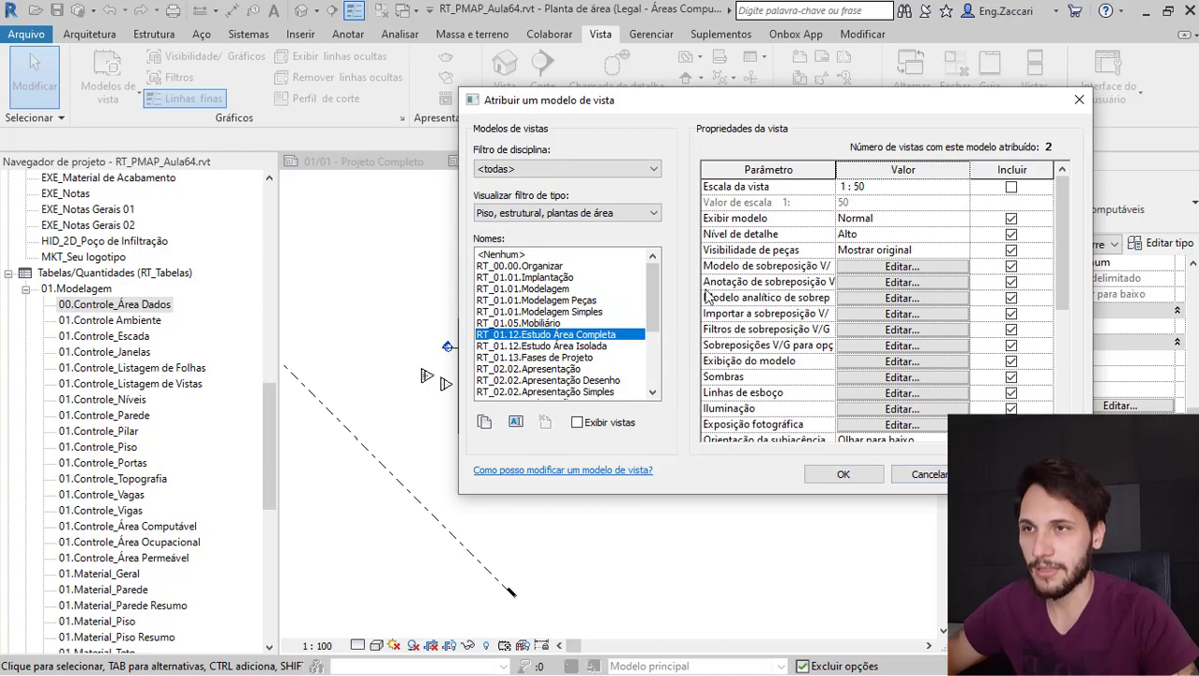
{"action": "left_click_drag", "start_coordinate": [613, 103], "coordinate": [153, 66]}
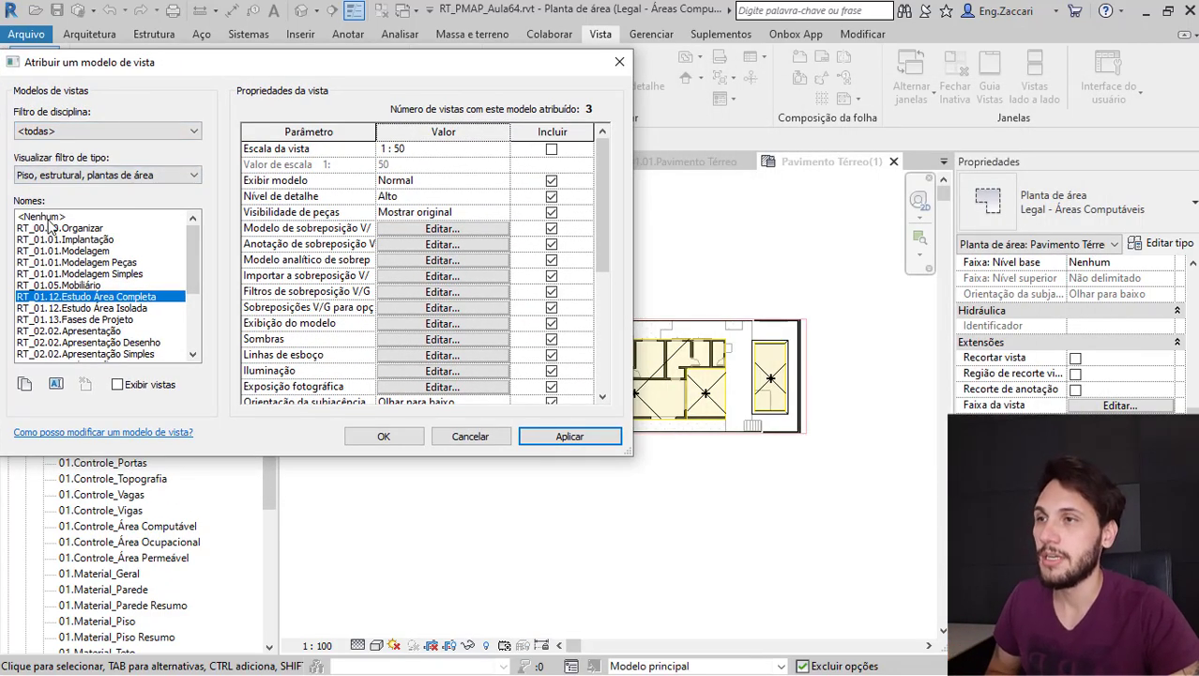
{"action": "left_click", "coordinate": [47, 217]}
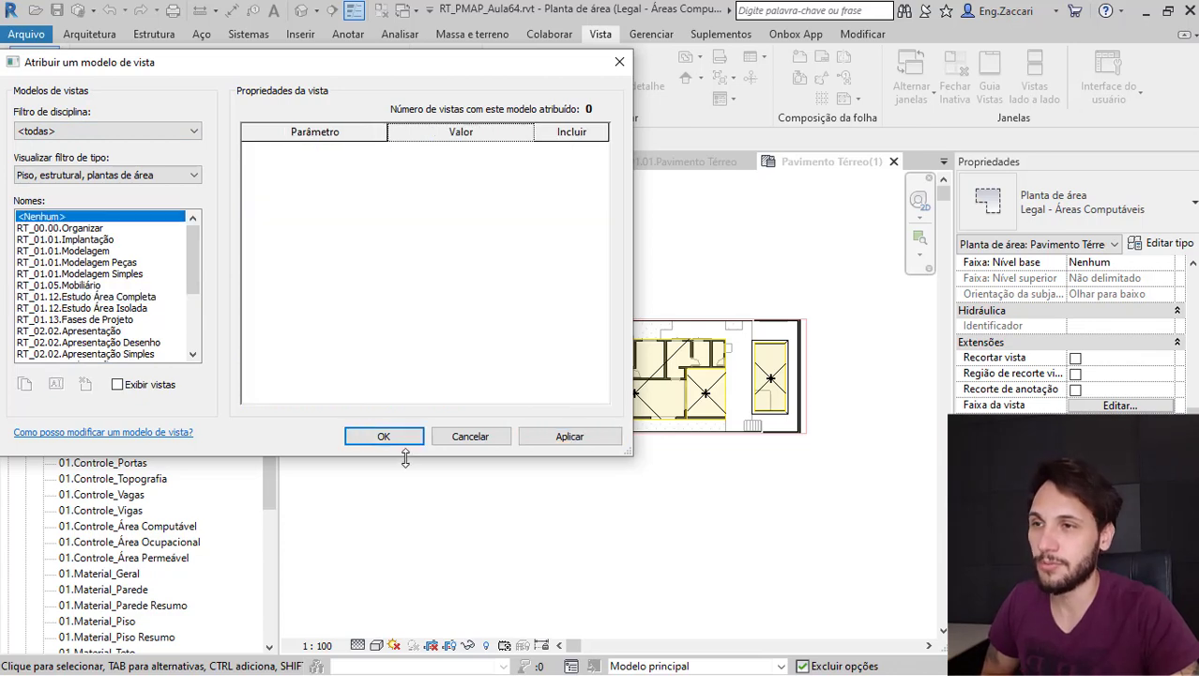
{"action": "left_click", "coordinate": [384, 436]}
- Filter a selection of the whole house and pool to <Limite da área> and Áreas only, and delete those elements
{"action": "scroll", "coordinate": [571, 428], "scroll_direction": "up", "scroll_amount": 4}
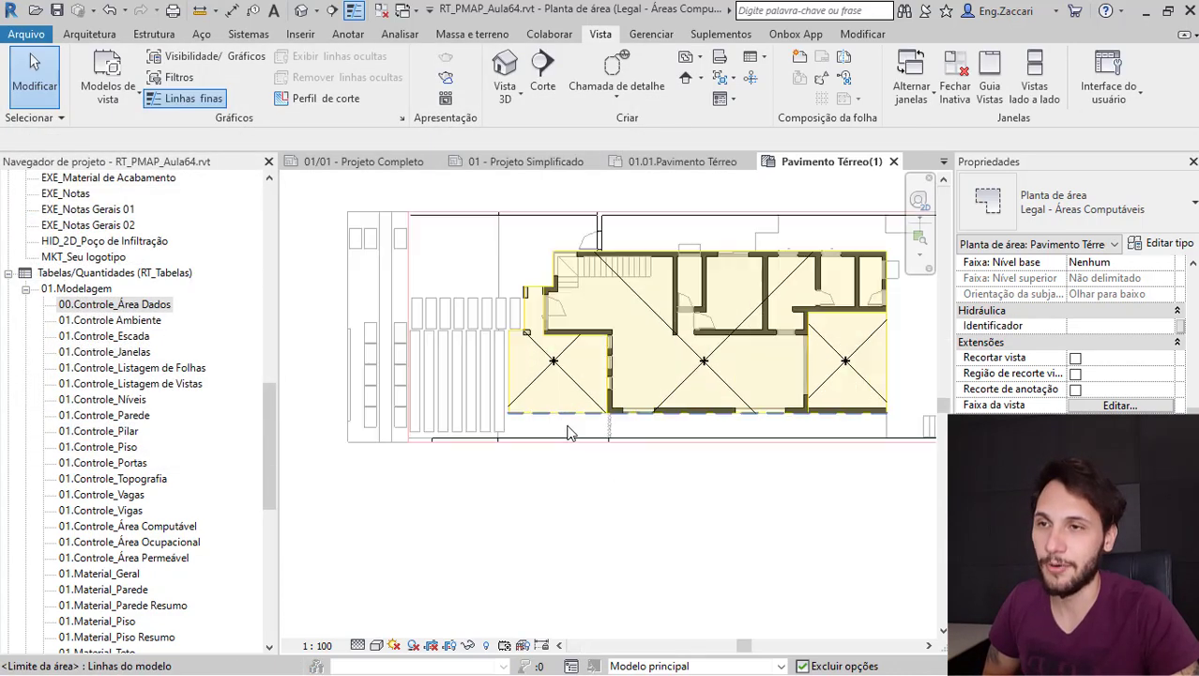
{"action": "scroll", "coordinate": [563, 433], "scroll_direction": "down", "scroll_amount": 1}
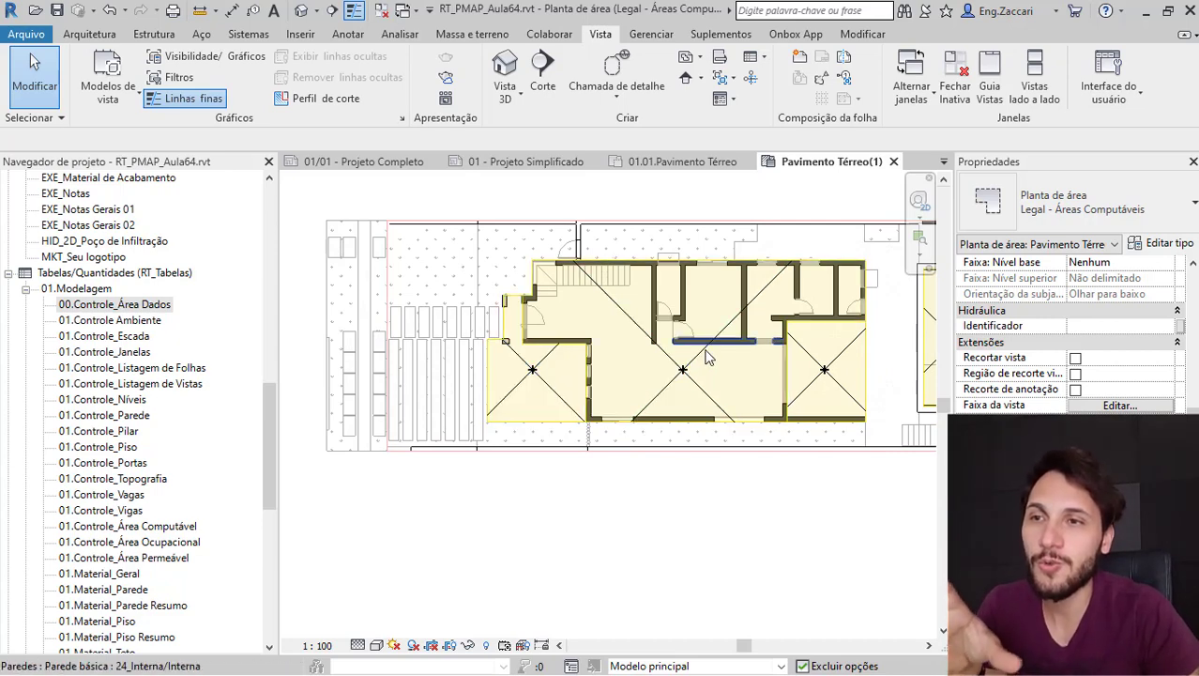
{"action": "middle_click_drag", "start_coordinate": [699, 357], "coordinate": [667, 354]}
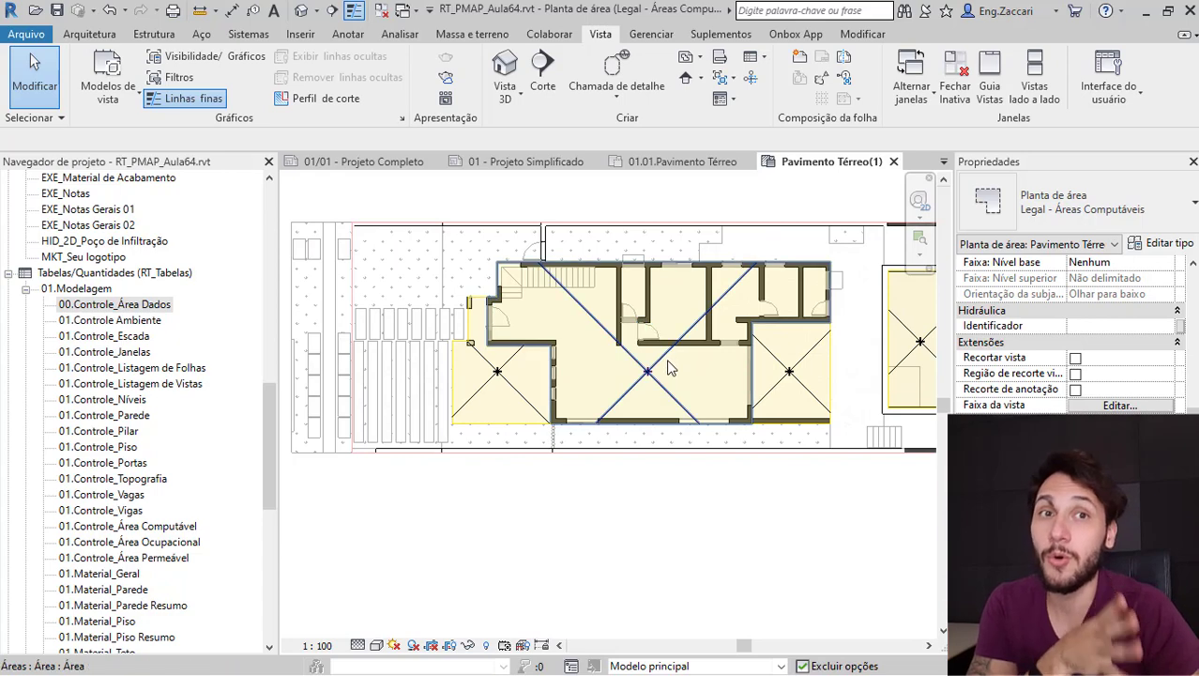
{"action": "middle_click_drag", "start_coordinate": [667, 369], "coordinate": [623, 371]}
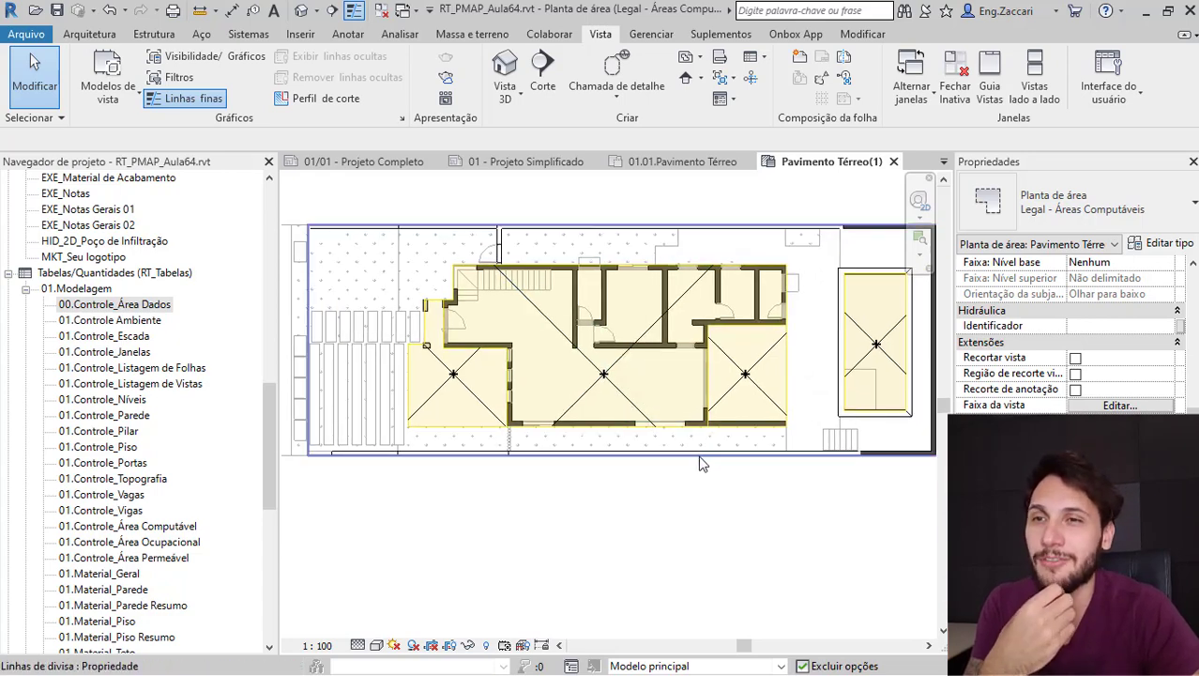
{"action": "left_click_drag", "start_coordinate": [365, 529], "coordinate": [922, 195]}
{"action": "left_click", "coordinate": [869, 84]}
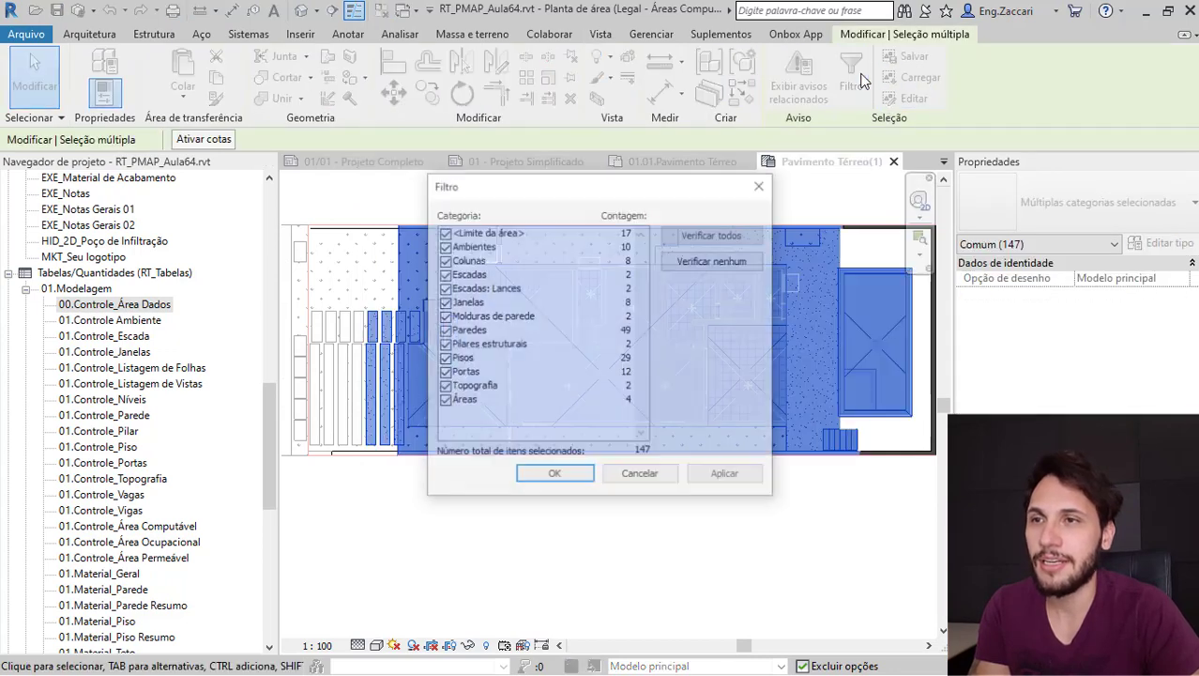
{"action": "left_click", "coordinate": [713, 260]}
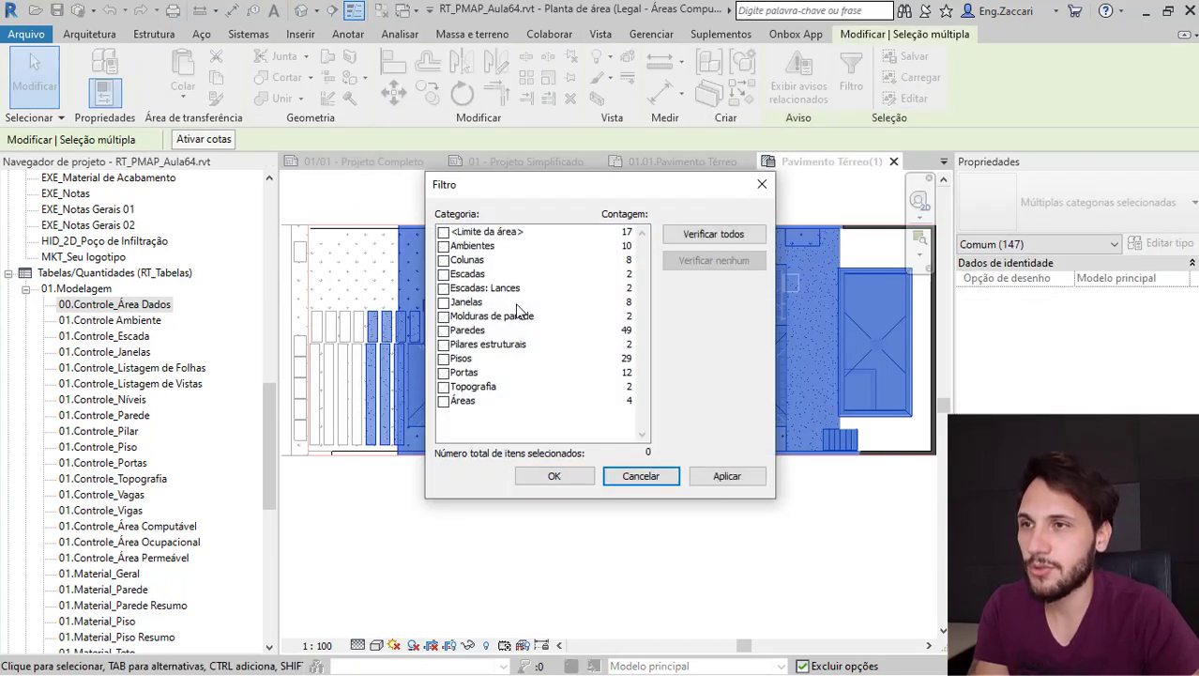
{"action": "left_click", "coordinate": [444, 232]}
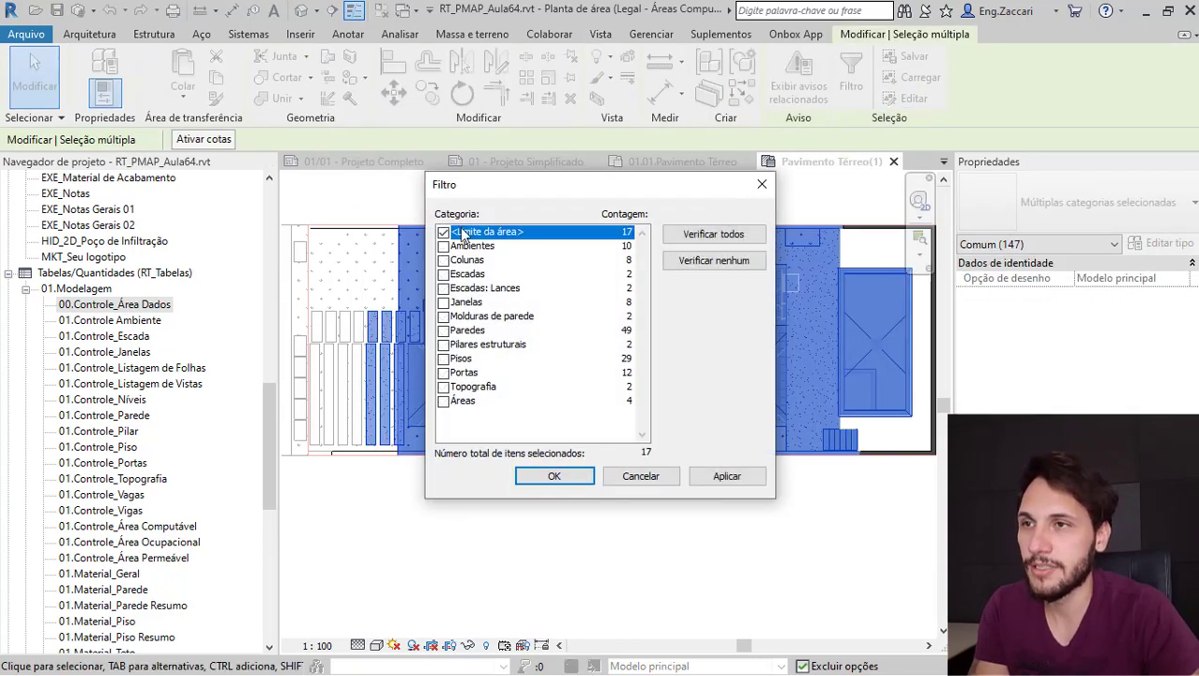
{"action": "left_click", "coordinate": [444, 401]}
{"action": "left_click", "coordinate": [552, 476]}
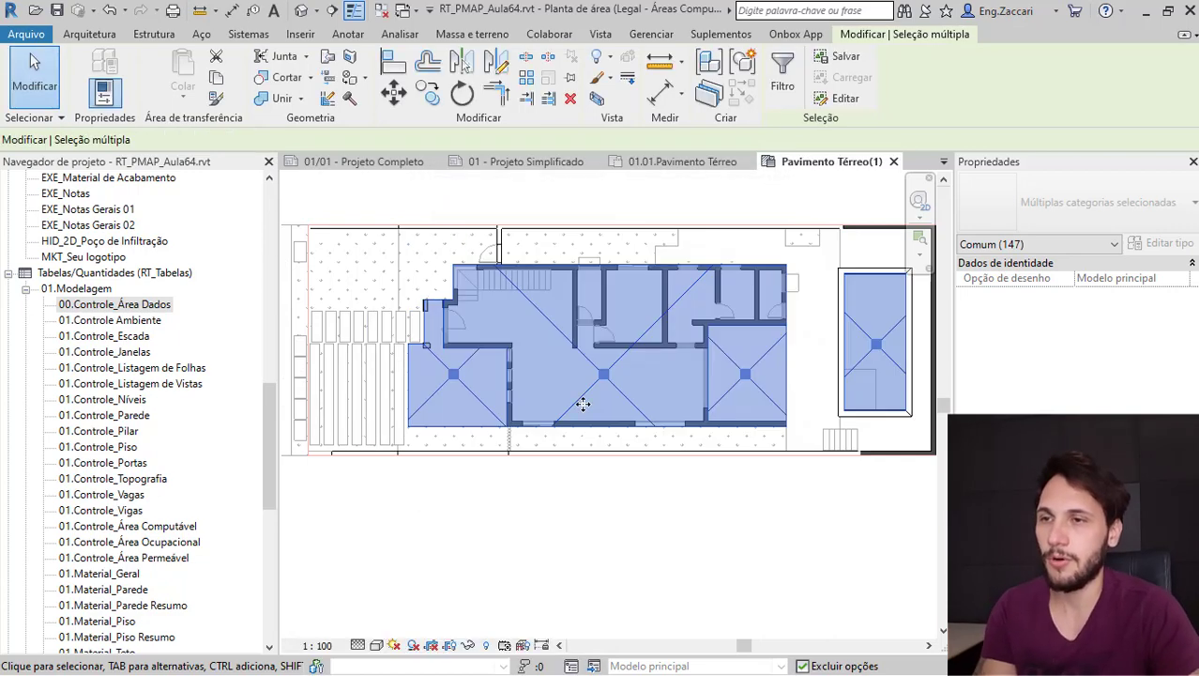
{"action": "left_click", "coordinate": [673, 185]}
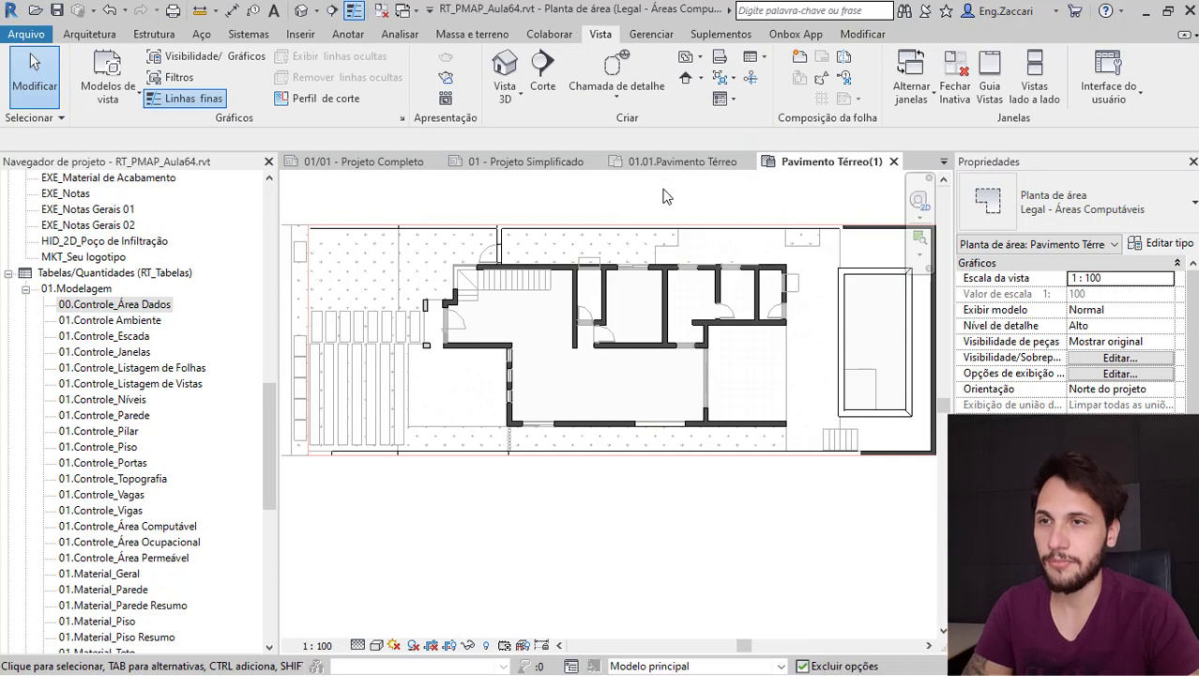
- Set up area boundary placement by picking existing lines, with Aplicar regras de área turned off and zero offset
{"action": "middle_click_drag", "start_coordinate": [676, 201], "coordinate": [619, 210]}
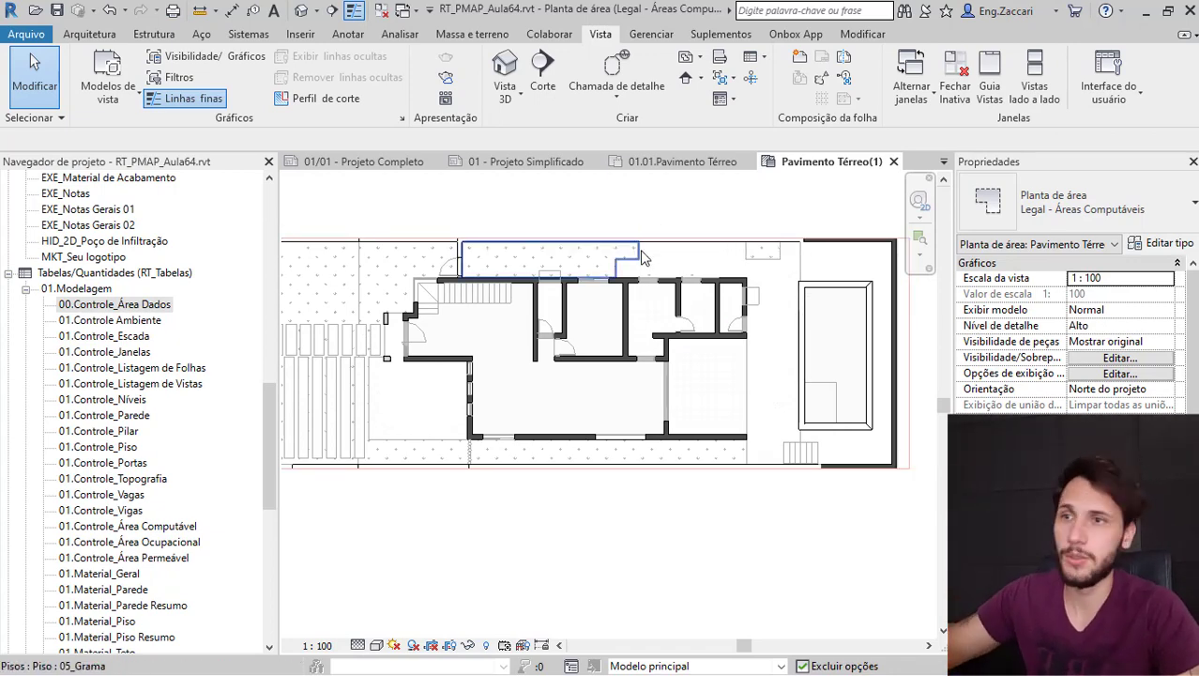
{"action": "middle_click_drag", "start_coordinate": [602, 200], "coordinate": [621, 215]}
{"action": "left_click", "coordinate": [91, 33]}
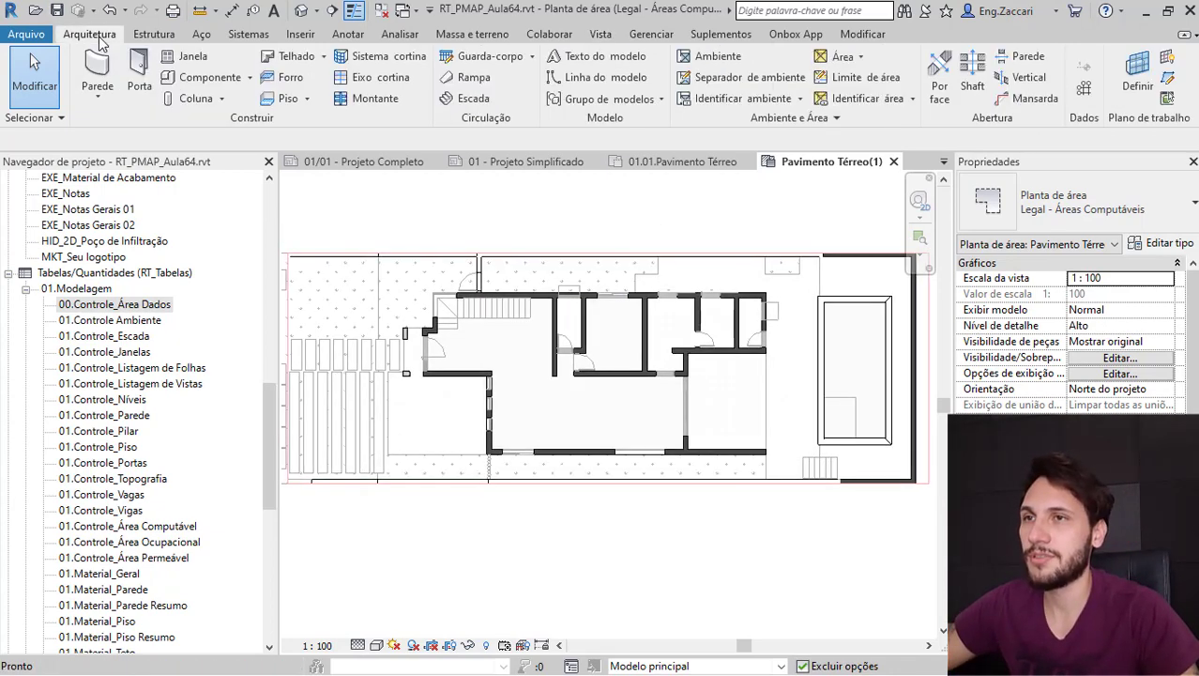
{"action": "left_click", "coordinate": [852, 81]}
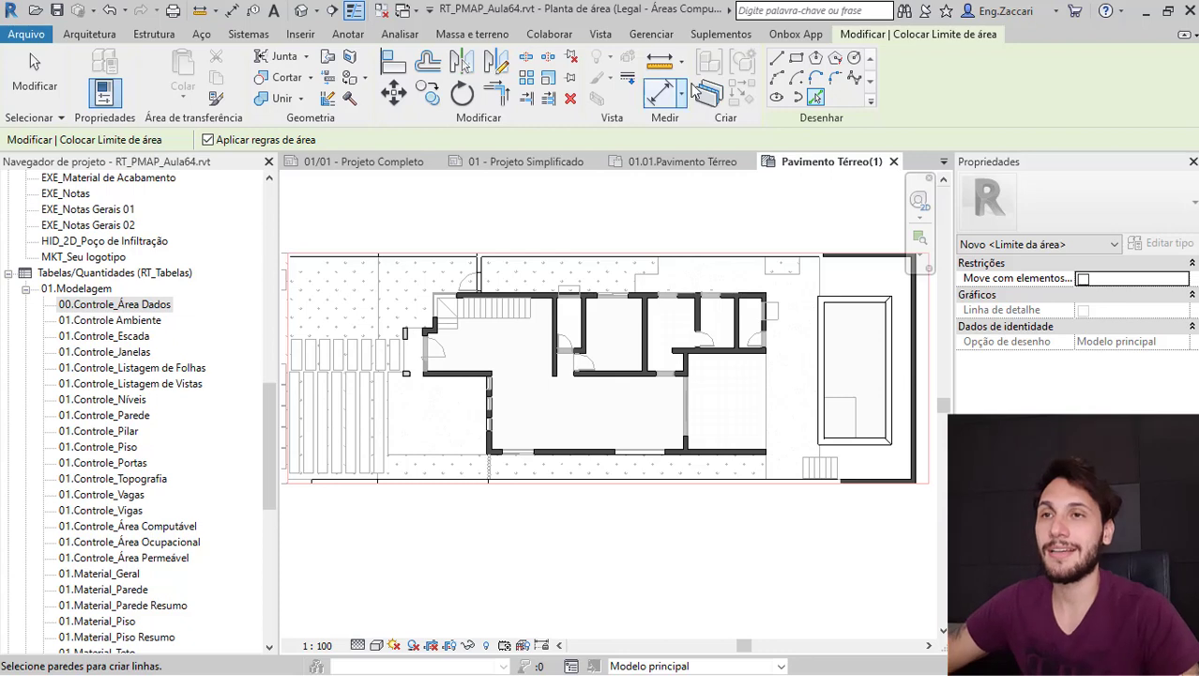
{"action": "middle_click_drag", "start_coordinate": [822, 357], "coordinate": [813, 356]}
{"action": "left_click", "coordinate": [818, 98]}
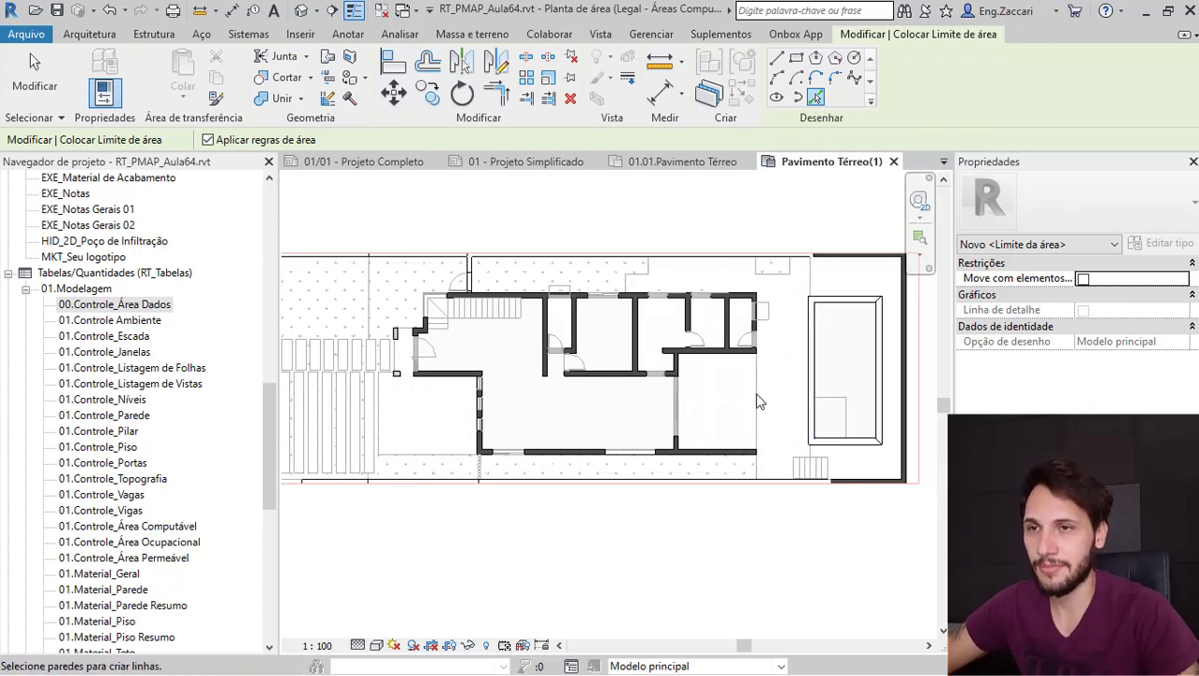
{"action": "left_click", "coordinate": [208, 139]}
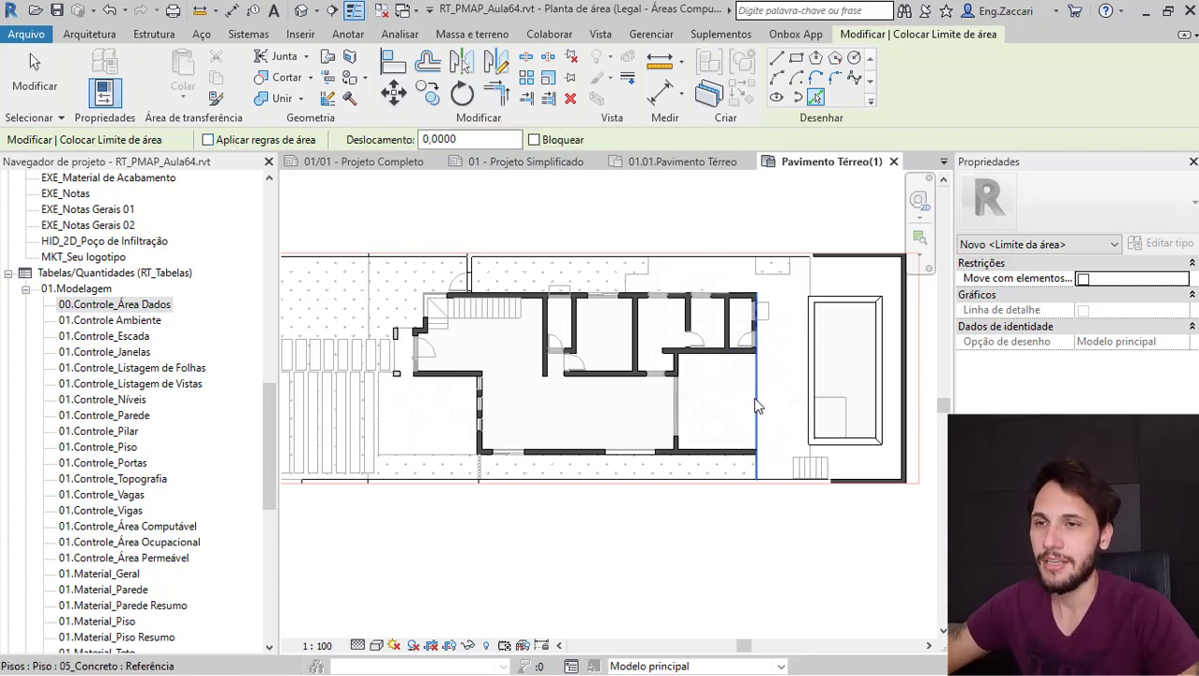
- Place area boundaries on the existing edges along the house's lower exterior wall, the carport outline and the entry porch front
{"action": "scroll", "coordinate": [554, 449], "scroll_direction": "up", "scroll_amount": 4}
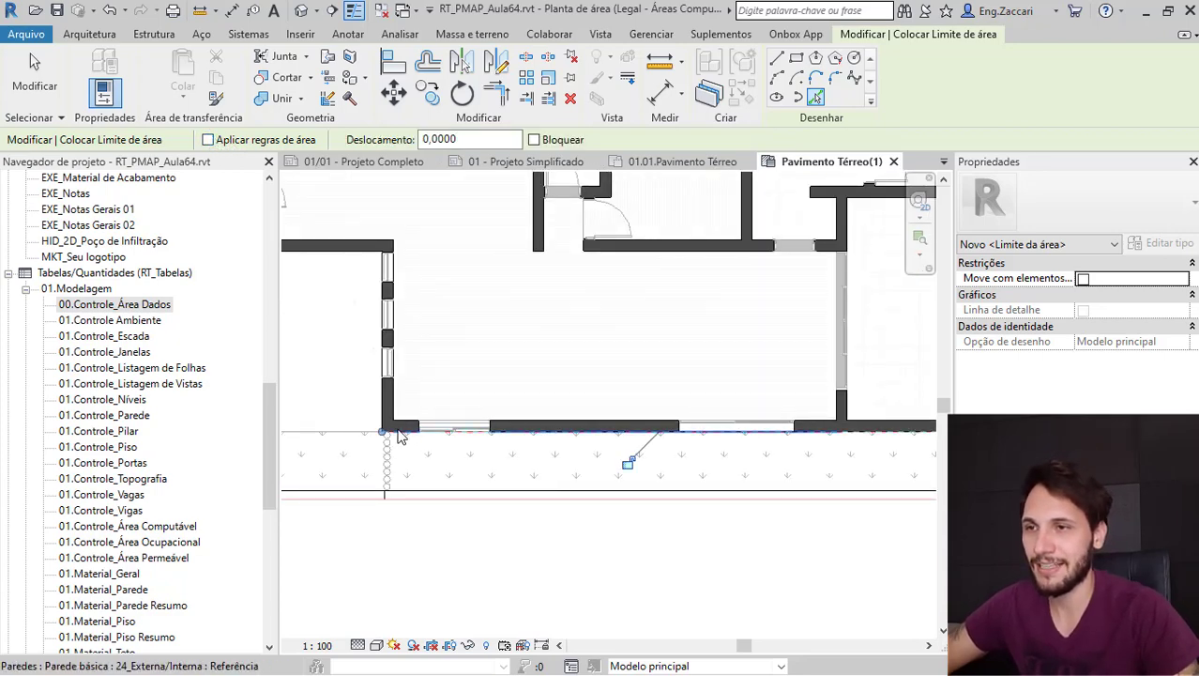
{"action": "middle_click_drag", "start_coordinate": [399, 433], "coordinate": [807, 432]}
{"action": "left_click", "coordinate": [558, 370]}
{"action": "scroll", "coordinate": [565, 235], "scroll_direction": "up", "scroll_amount": 3}
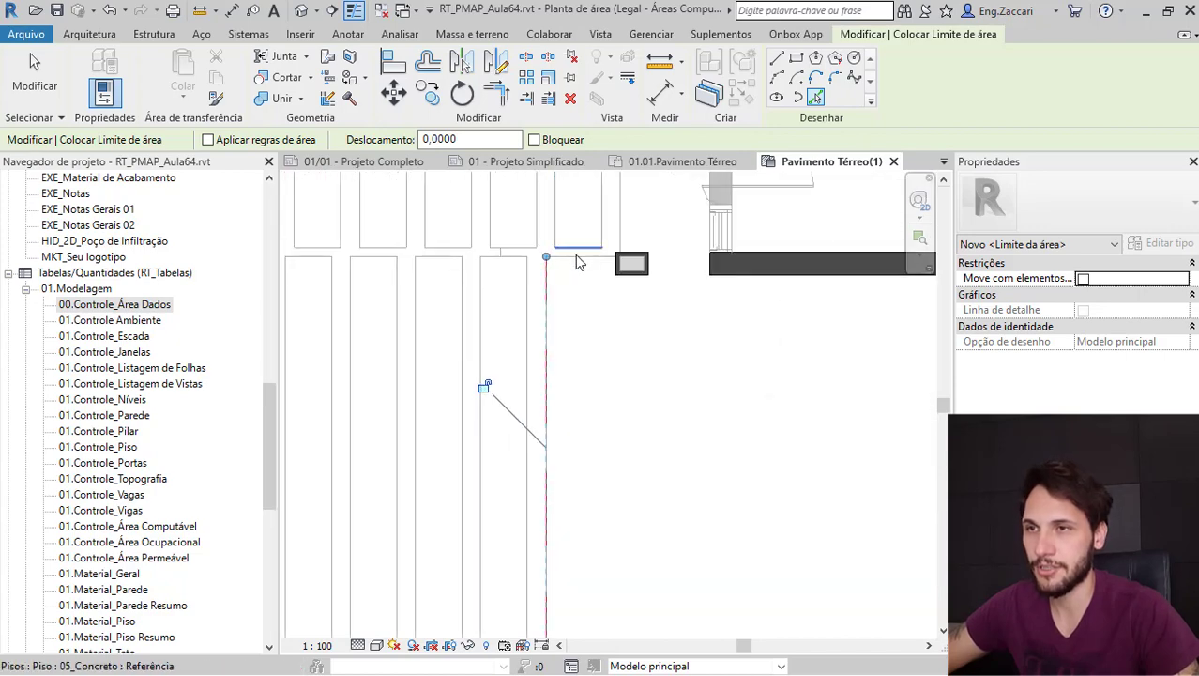
{"action": "scroll", "coordinate": [638, 338], "scroll_direction": "down", "scroll_amount": 4}
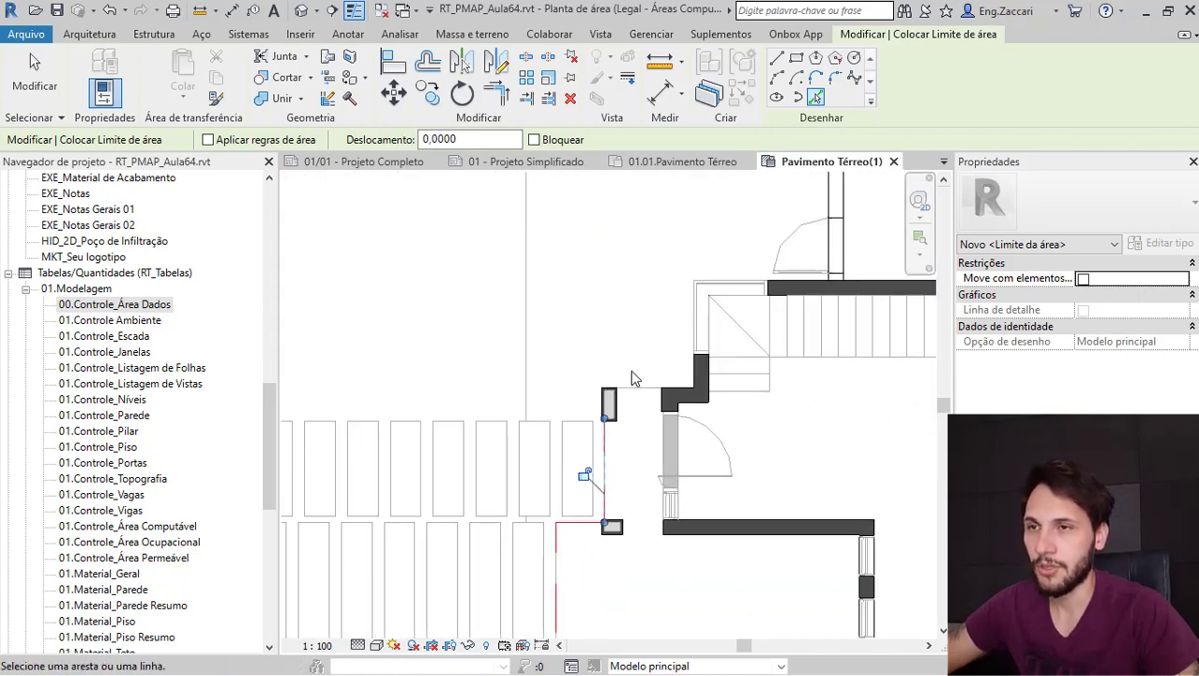
- Place area boundaries along the porch's upper edge, the corner window by the stair and the upper exterior wall, finishing the boundary placement
{"action": "left_click", "coordinate": [638, 388]}
{"action": "left_click", "coordinate": [695, 319]}
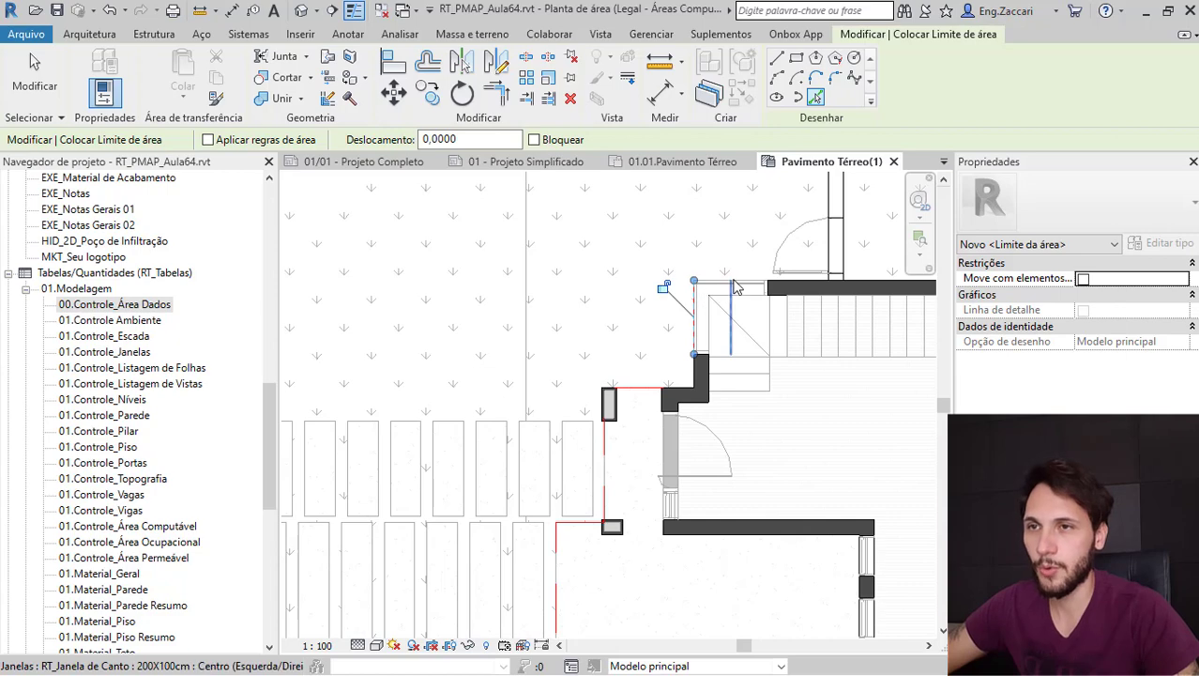
{"action": "scroll", "coordinate": [799, 285], "scroll_direction": "up", "scroll_amount": 2}
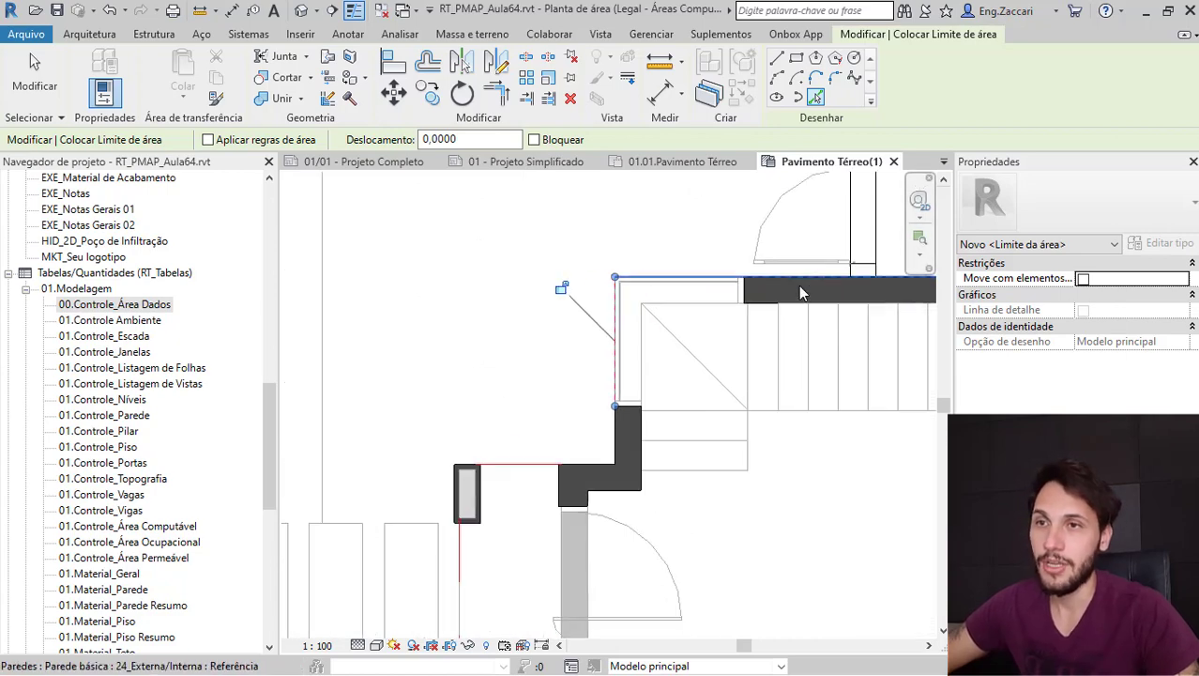
{"action": "left_click", "coordinate": [790, 279]}
{"action": "scroll", "coordinate": [789, 296], "scroll_direction": "down", "scroll_amount": 3}
{"action": "scroll", "coordinate": [784, 300], "scroll_direction": "down", "scroll_amount": 2}
{"action": "middle_click_drag", "start_coordinate": [780, 300], "coordinate": [492, 254]}
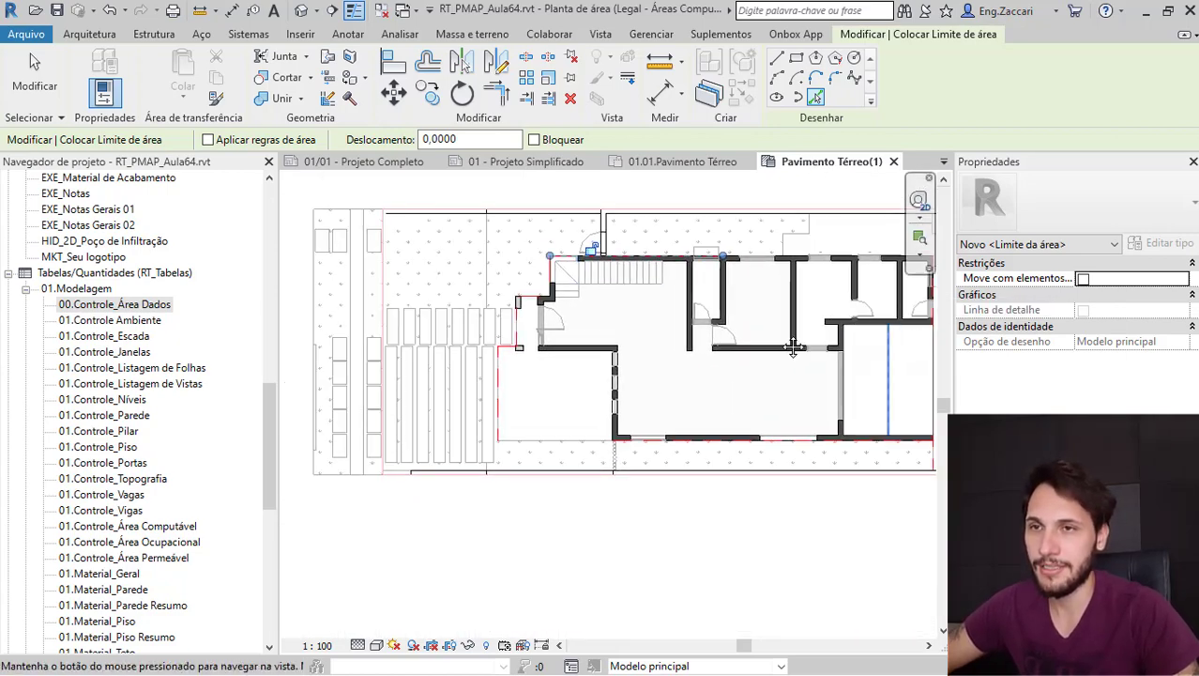
{"action": "middle_click_drag", "start_coordinate": [792, 348], "coordinate": [645, 347]}
{"action": "key", "text": "Escape"}
{"action": "key", "text": "Escape"}
- Trim the area boundaries on the lower wall, the rear edge and the upper wall into corners at the rear of the house
{"action": "middle_click_drag", "start_coordinate": [729, 382], "coordinate": [753, 395]}
{"action": "key", "text": "t"}
{"action": "key", "text": "r"}
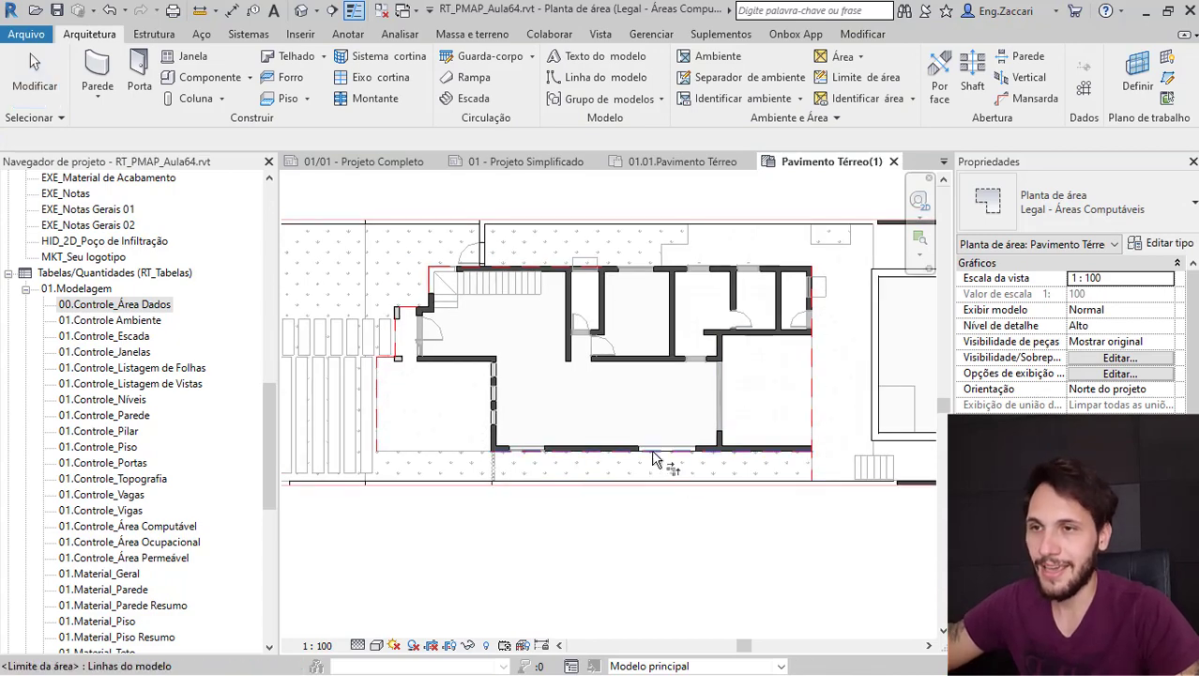
{"action": "left_click", "coordinate": [673, 452]}
{"action": "left_click", "coordinate": [811, 375]}
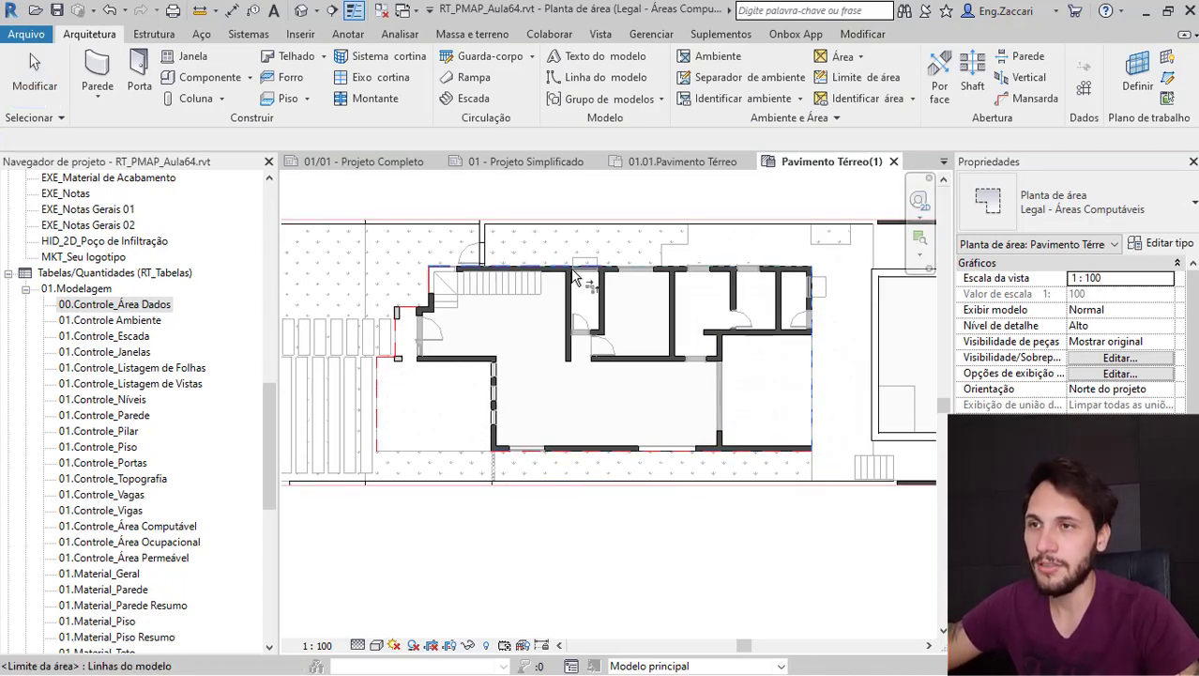
- Trim the remaining area boundaries into closed corners around the carport, the entry porch and the stair's corner window
{"action": "scroll", "coordinate": [411, 314], "scroll_direction": "up", "scroll_amount": 3}
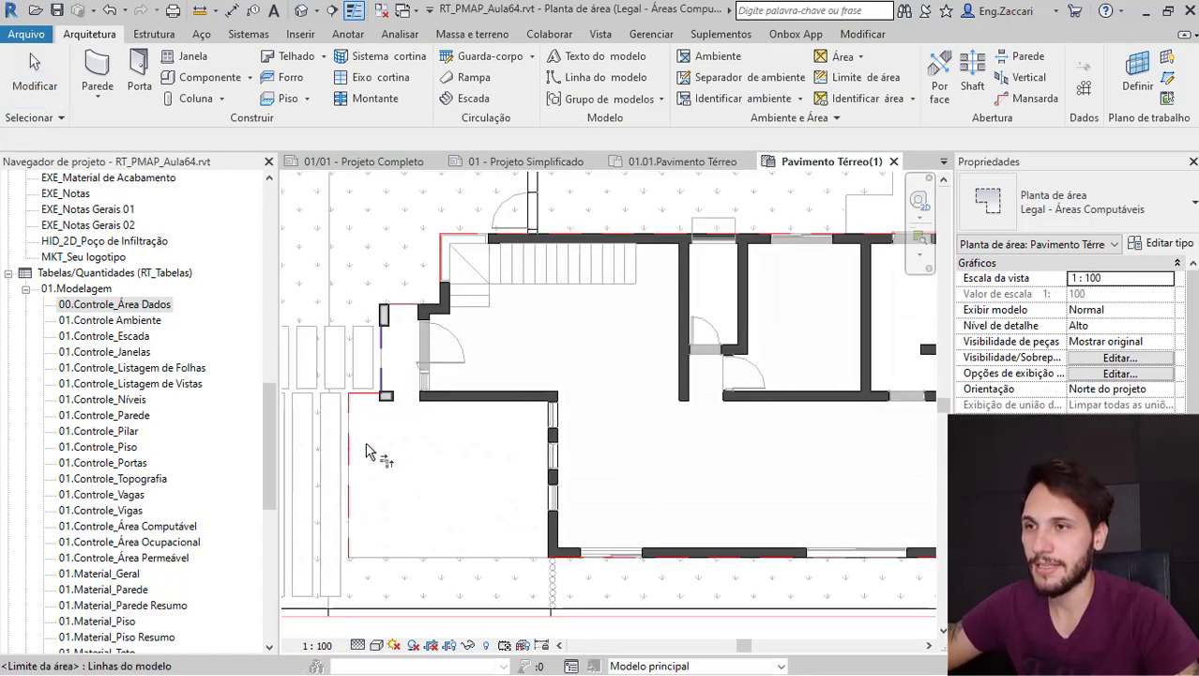
{"action": "left_click", "coordinate": [347, 463]}
{"action": "middle_click_drag", "start_coordinate": [631, 484], "coordinate": [606, 482]}
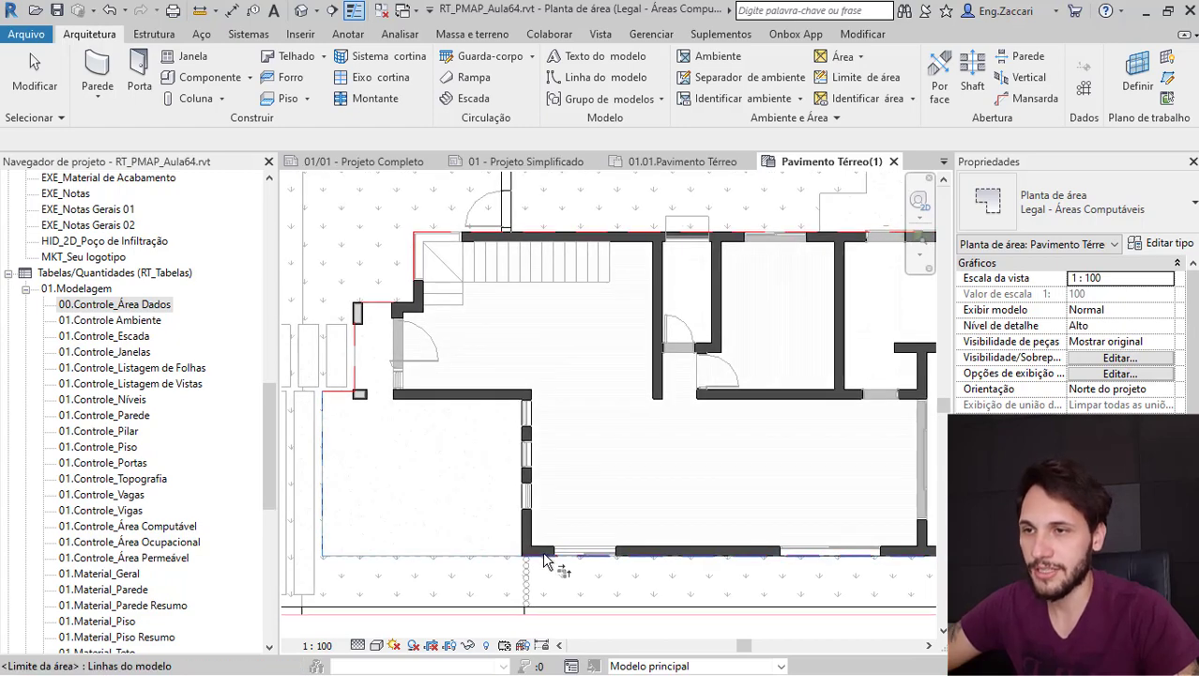
{"action": "left_click", "coordinate": [506, 555]}
{"action": "left_click", "coordinate": [354, 358]}
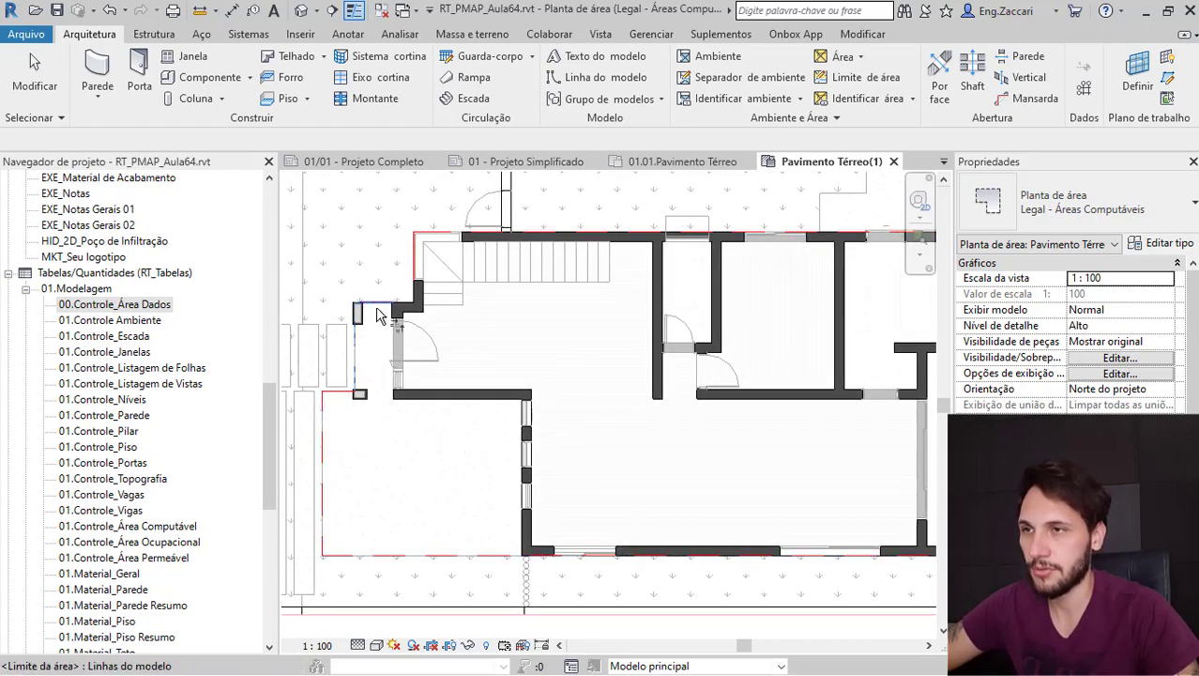
{"action": "left_click", "coordinate": [379, 306]}
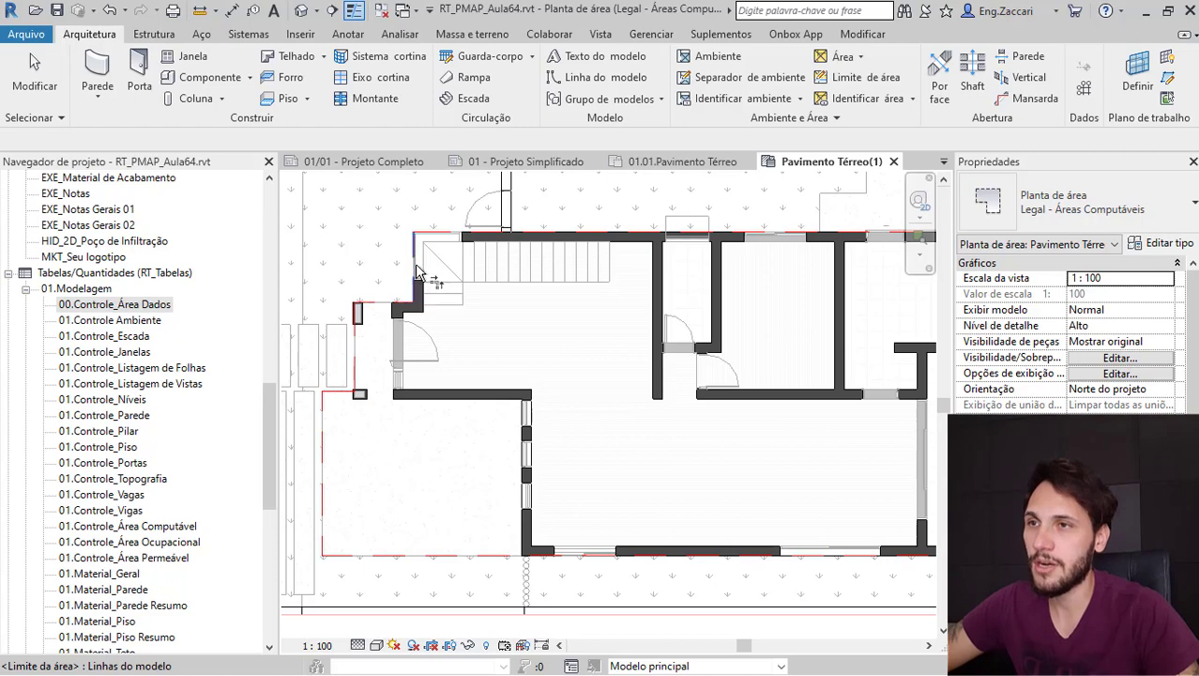
{"action": "scroll", "coordinate": [432, 282], "scroll_direction": "down", "scroll_amount": 5}
{"action": "key", "text": "Escape"}
{"action": "key", "text": "Escape"}
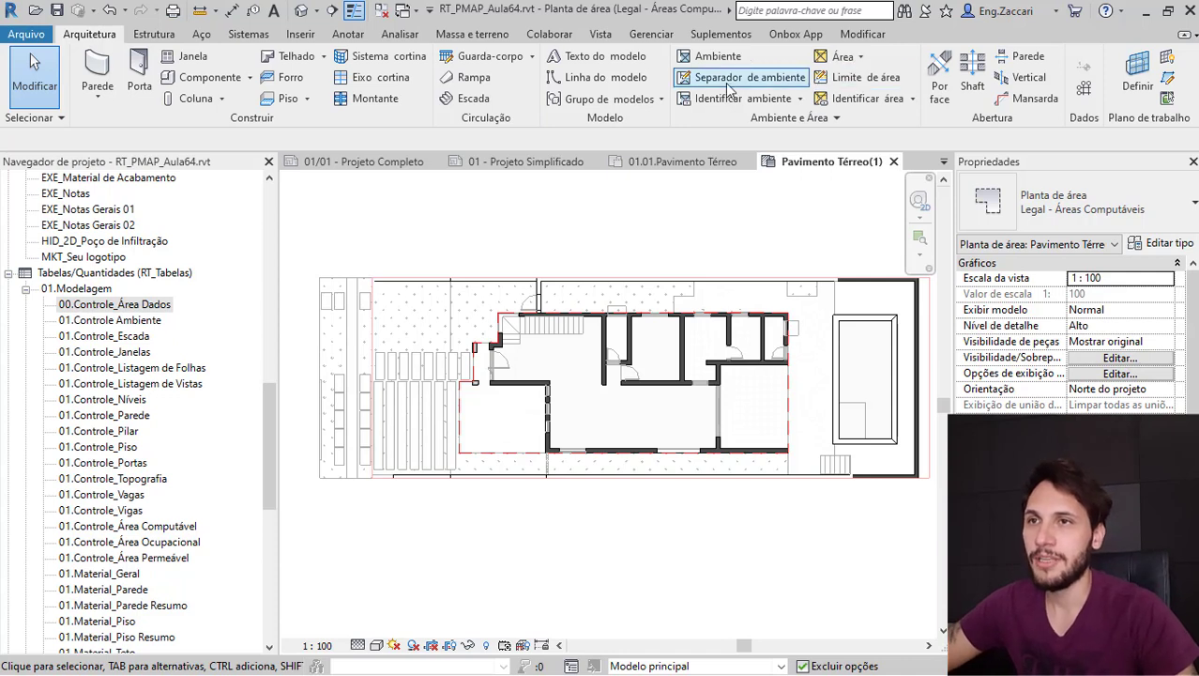
- Place a tagged area inside the closed boundary of the house in the ground floor area plan
{"action": "left_click", "coordinate": [860, 57]}
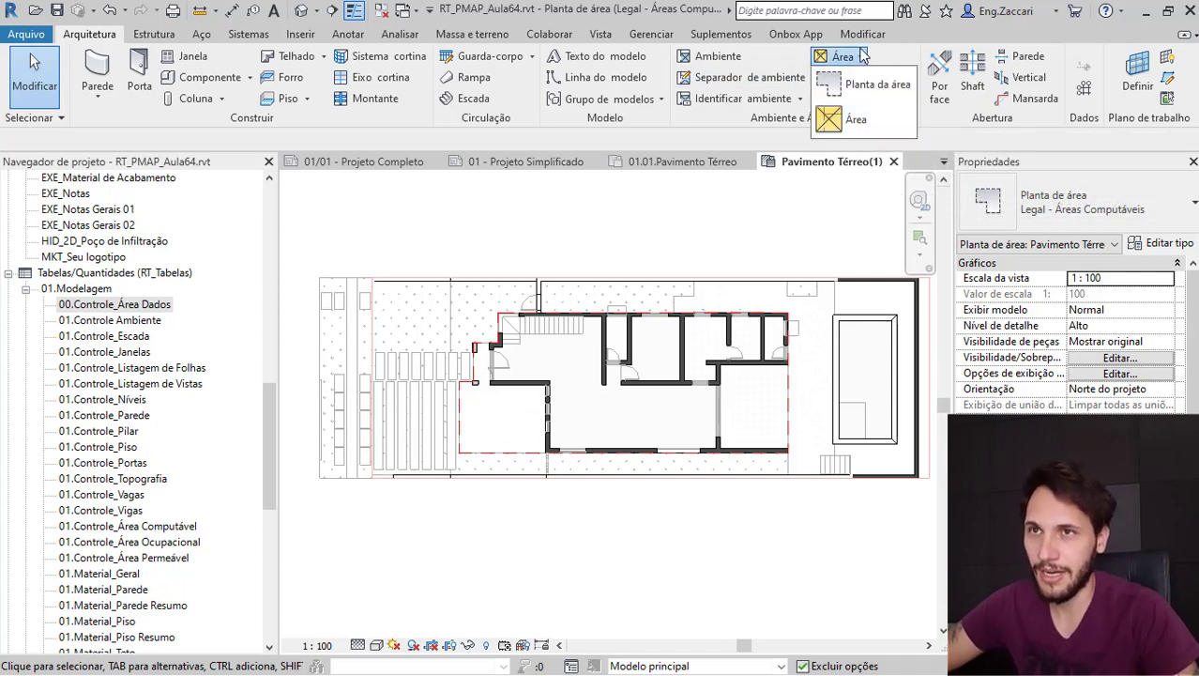
{"action": "left_click", "coordinate": [844, 124]}
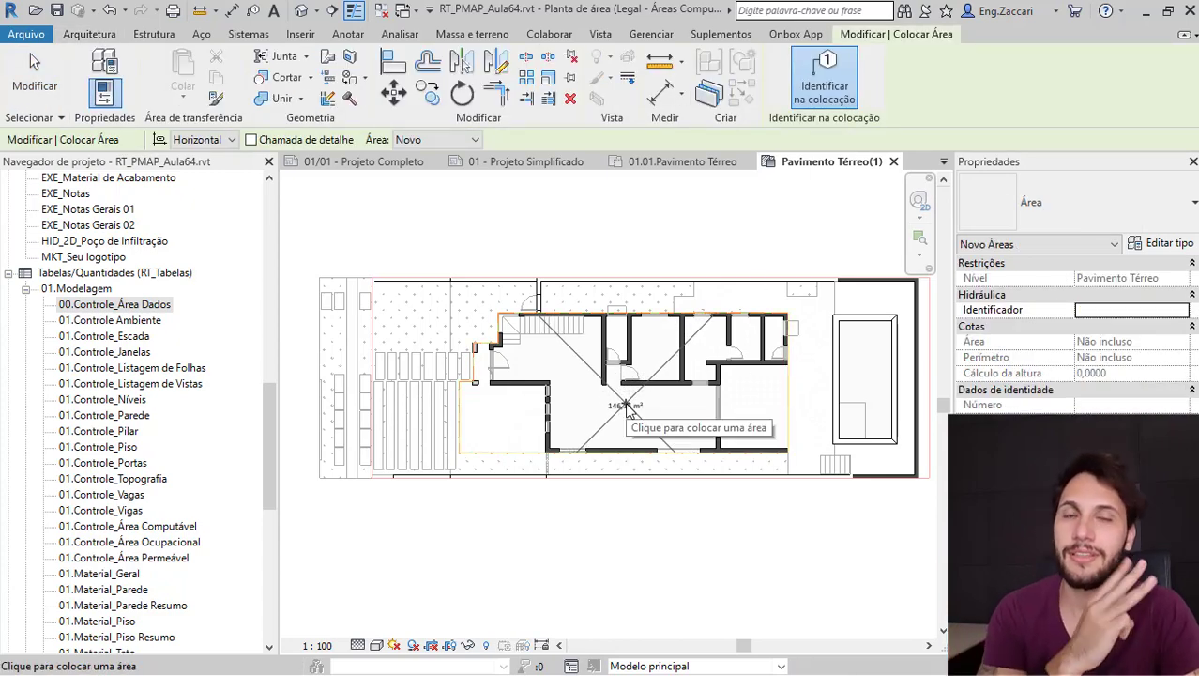
{"action": "left_click", "coordinate": [629, 422]}
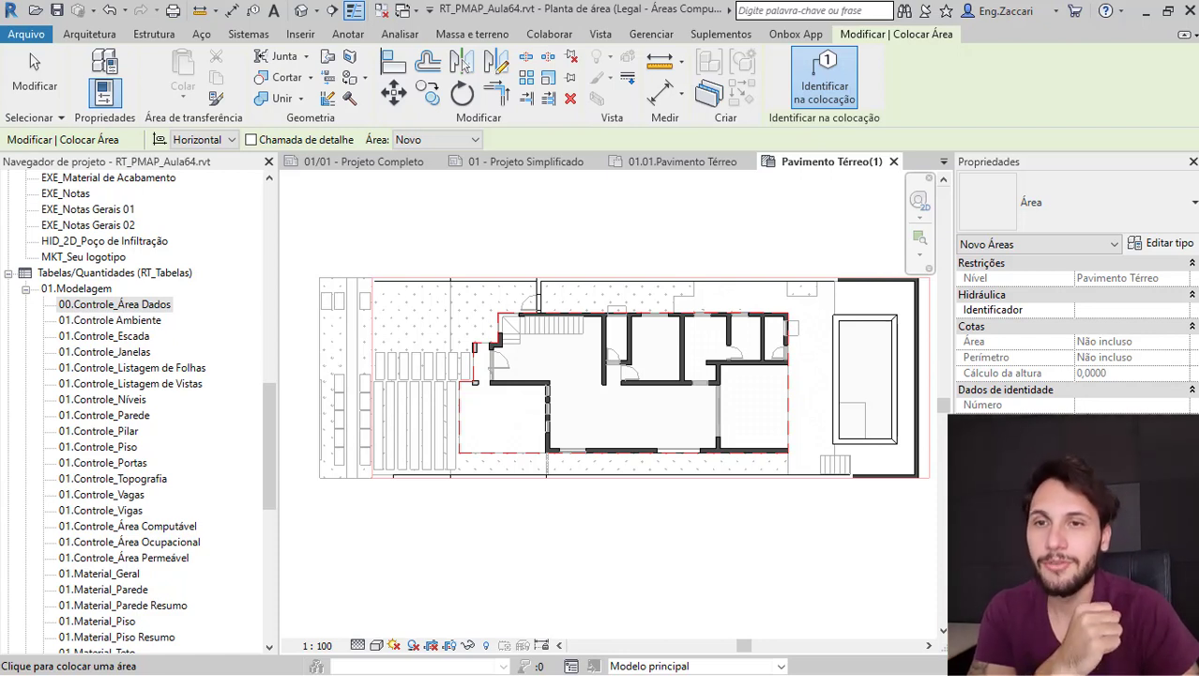
{"action": "left_click", "coordinate": [642, 411]}
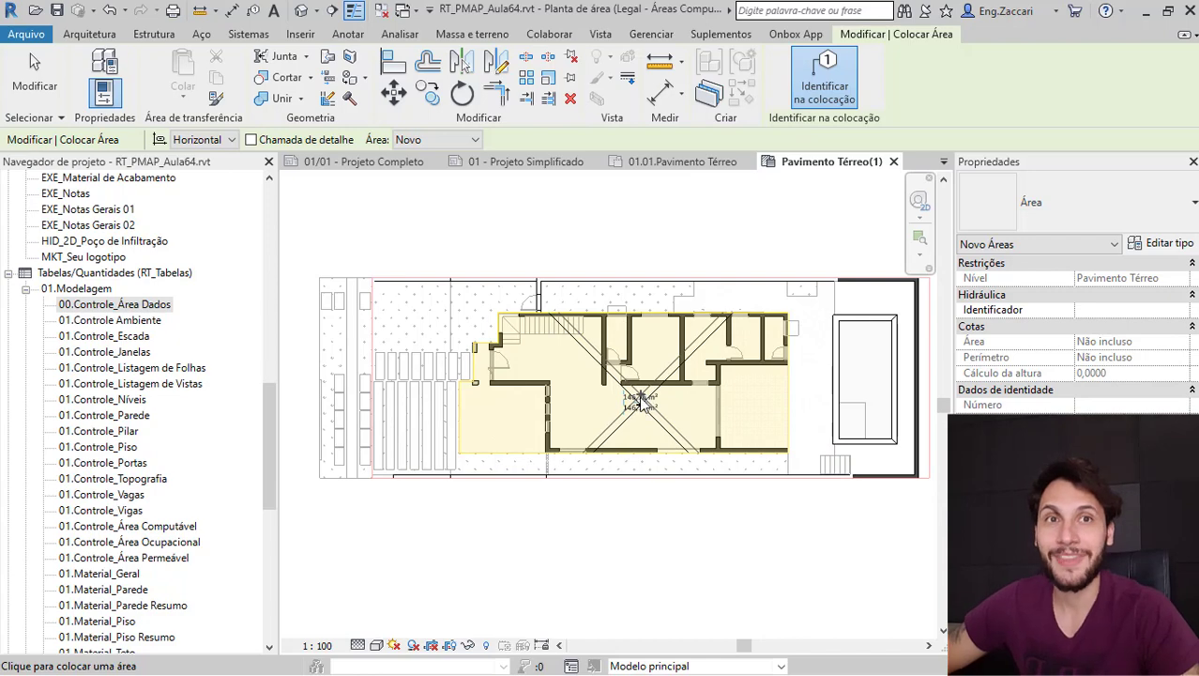
{"action": "key", "text": "Escape"}
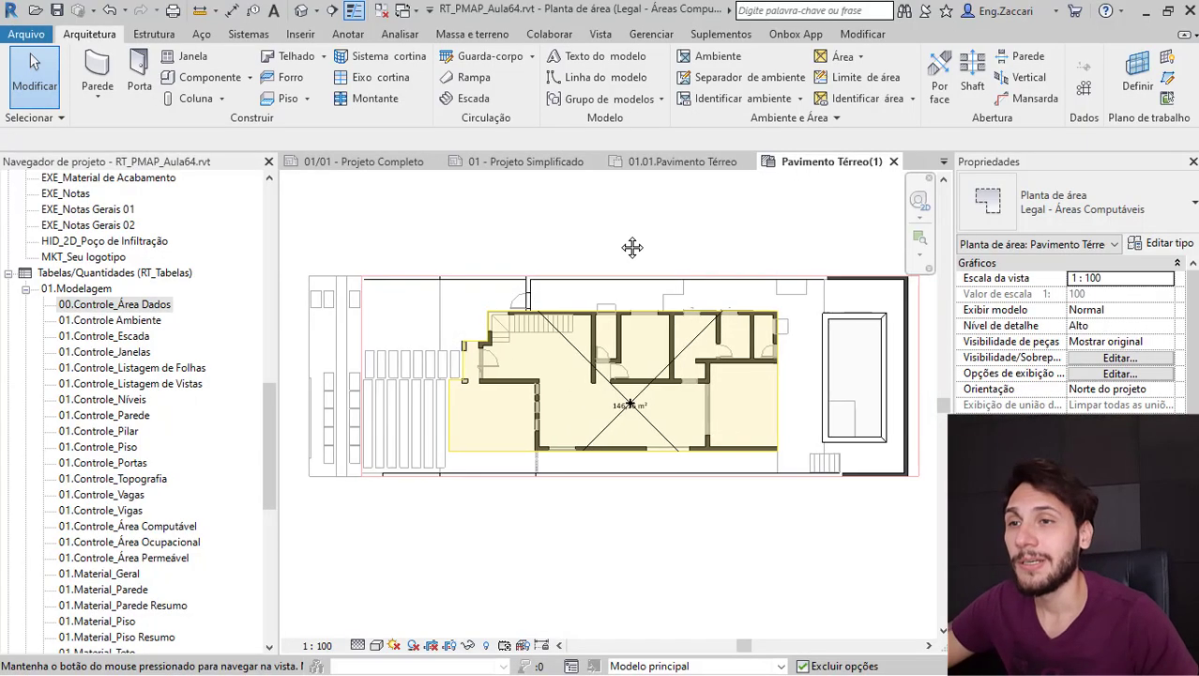
{"action": "middle_click_drag", "start_coordinate": [632, 246], "coordinate": [630, 247]}
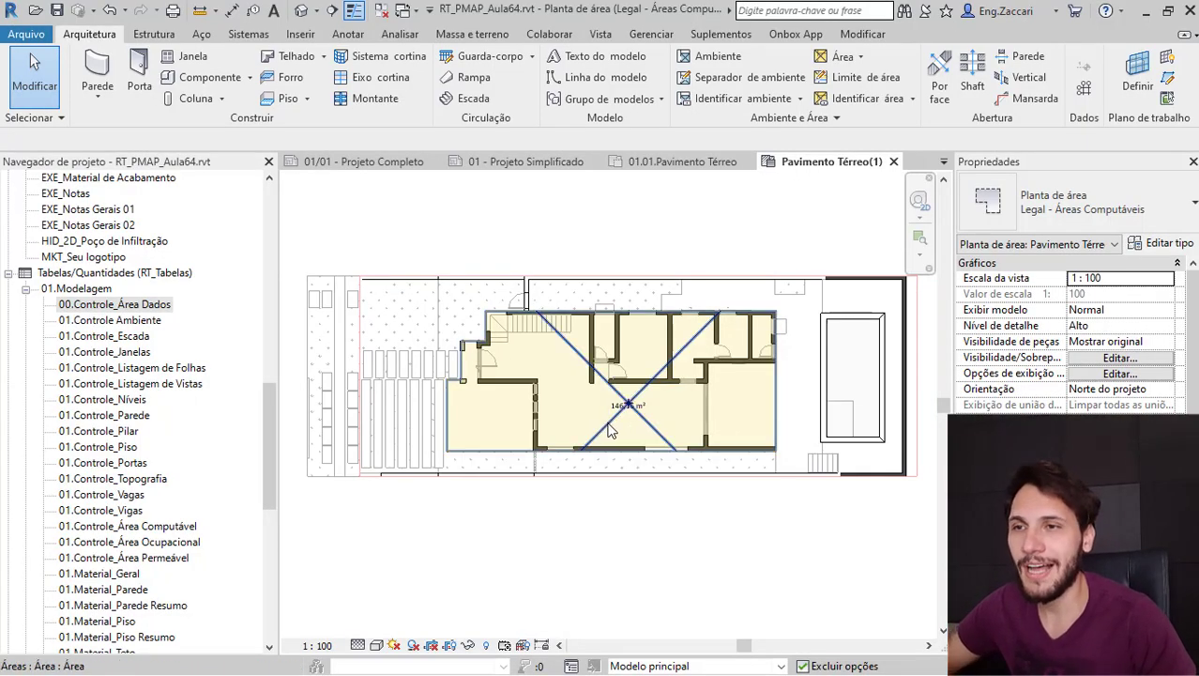
- Inspect the properties of the area placed over the house, and deselect it
{"action": "left_click", "coordinate": [628, 404]}
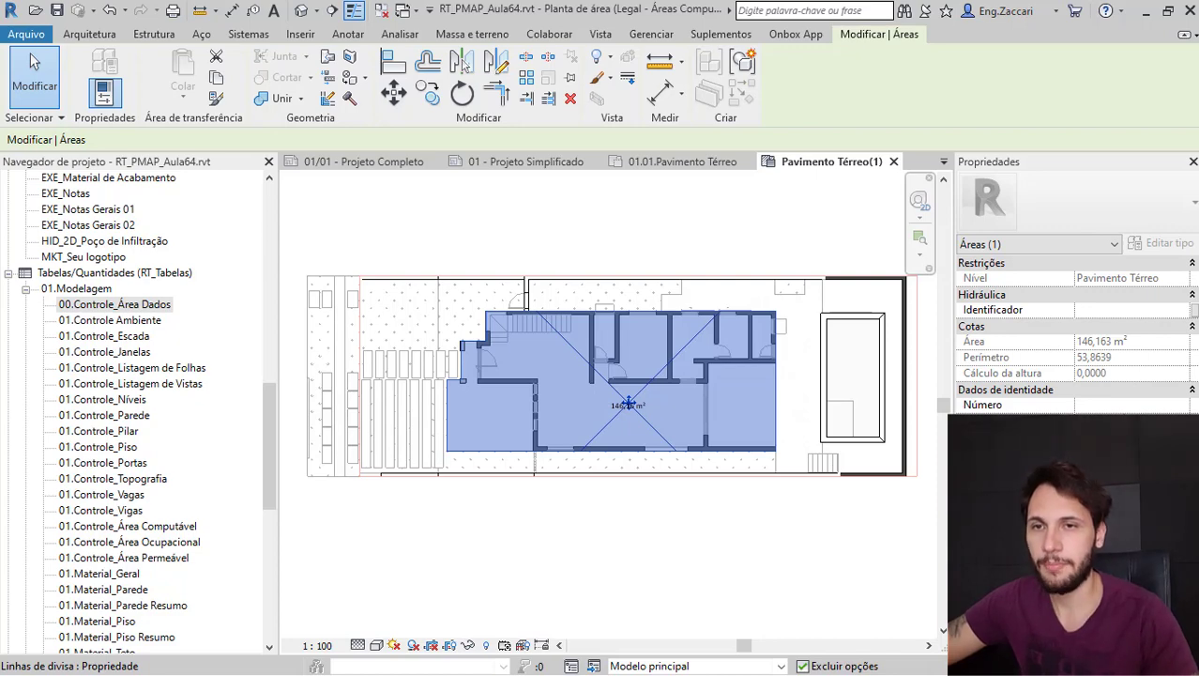
{"action": "left_click", "coordinate": [866, 549]}
{"action": "middle_click_drag", "start_coordinate": [872, 562], "coordinate": [858, 554]}
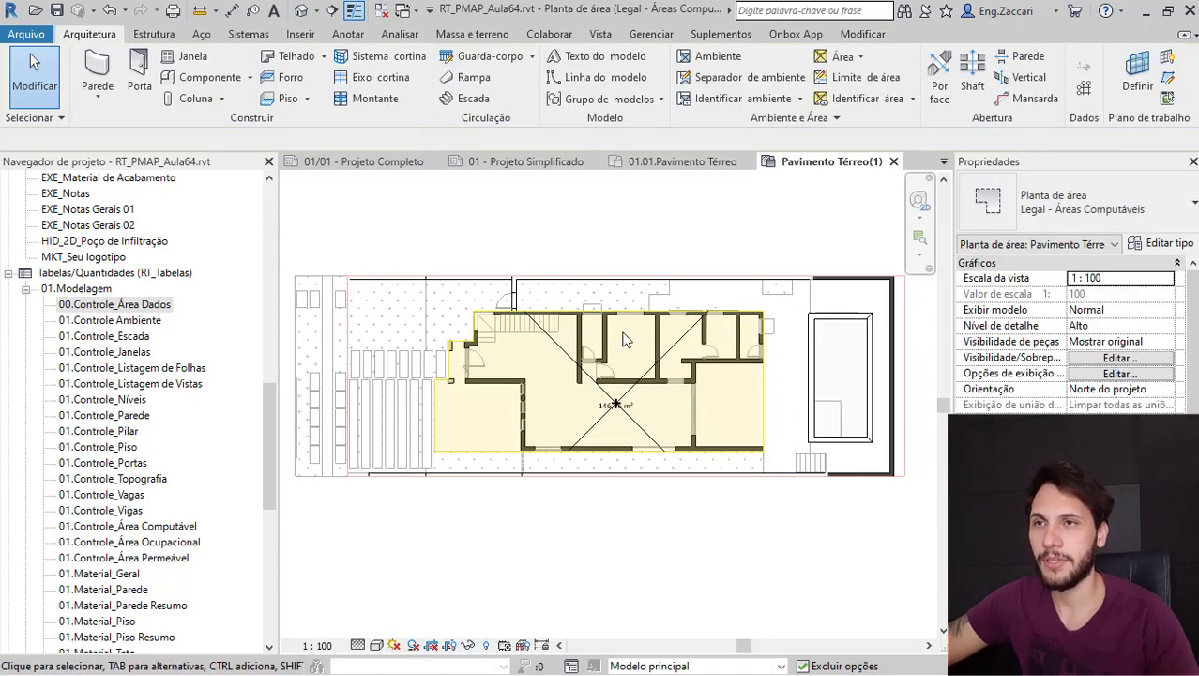
- Close the inactive views and widen the drawing area by narrowing the project browser and the properties palette
{"action": "left_click", "coordinate": [380, 11]}
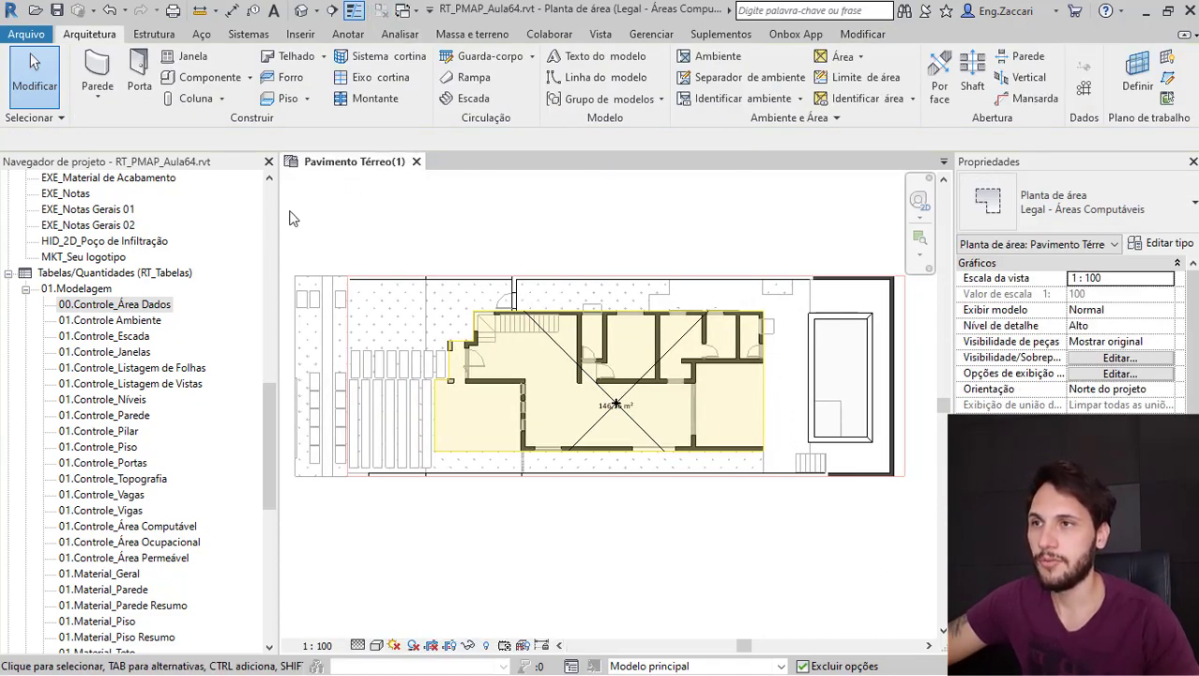
{"action": "left_click_drag", "start_coordinate": [277, 222], "coordinate": [205, 222]}
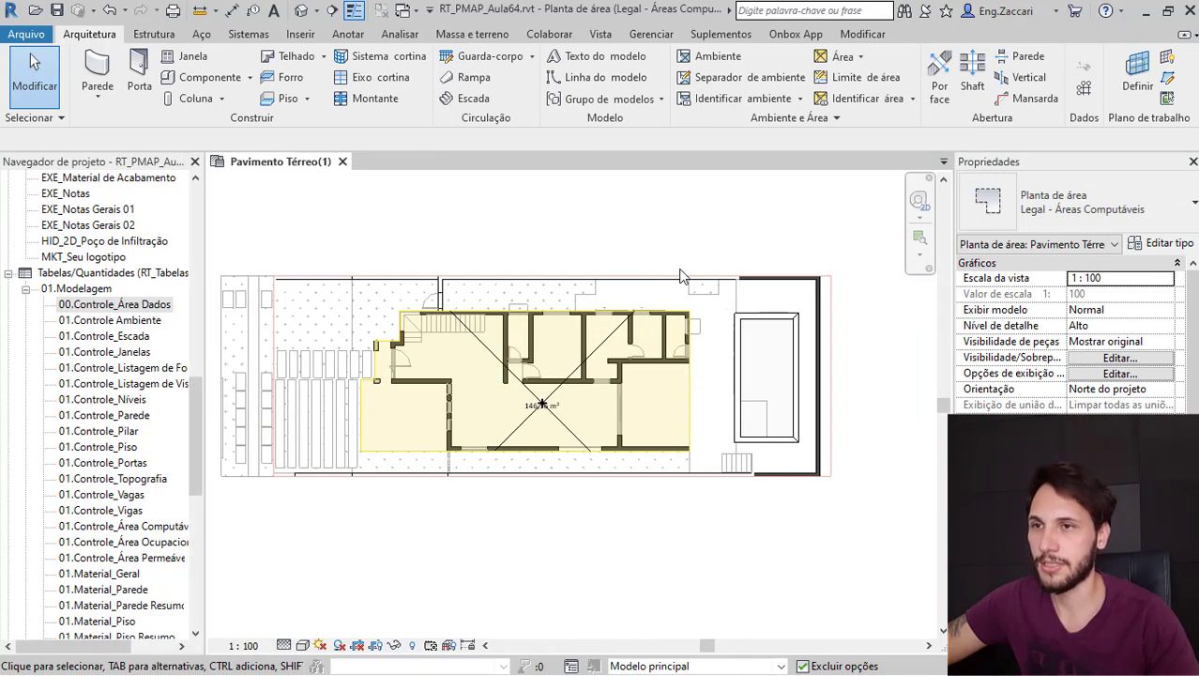
{"action": "left_click_drag", "start_coordinate": [951, 305], "coordinate": [995, 305]}
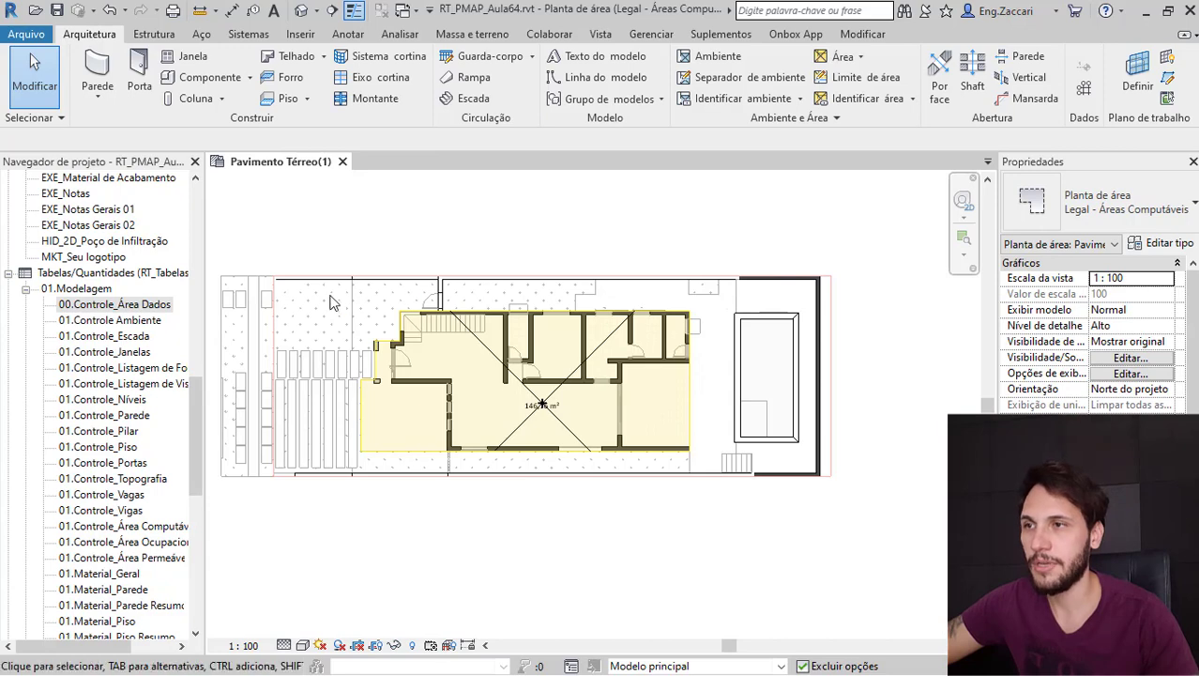
{"action": "left_click_drag", "start_coordinate": [196, 395], "coordinate": [196, 410]}
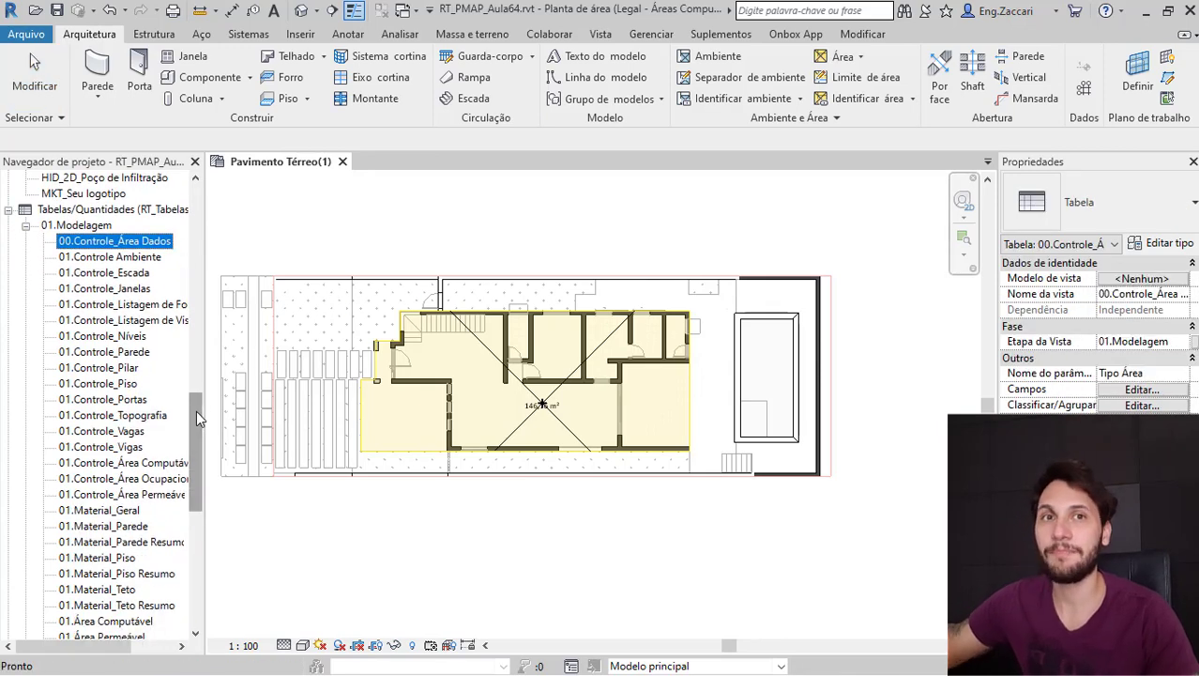
{"action": "left_click", "coordinate": [429, 249]}
- Create a building-component schedule for the Áreas (Legal - Áreas Computáveis) category
{"action": "left_click", "coordinate": [600, 34]}
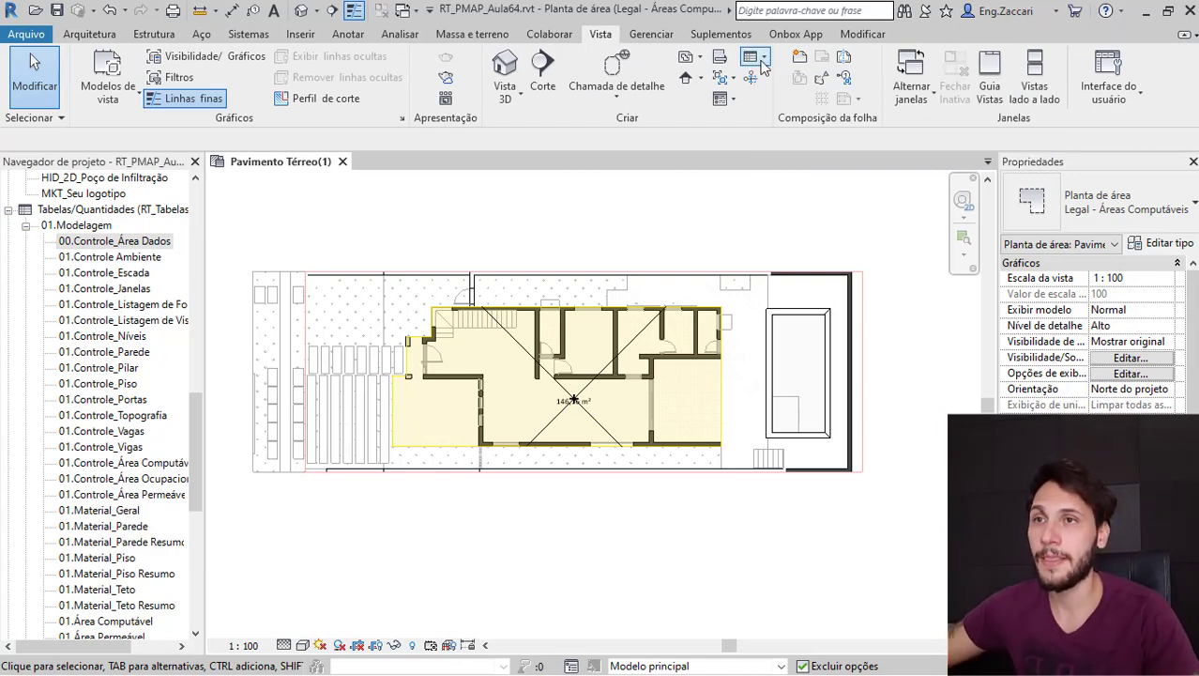
{"action": "left_click", "coordinate": [761, 59]}
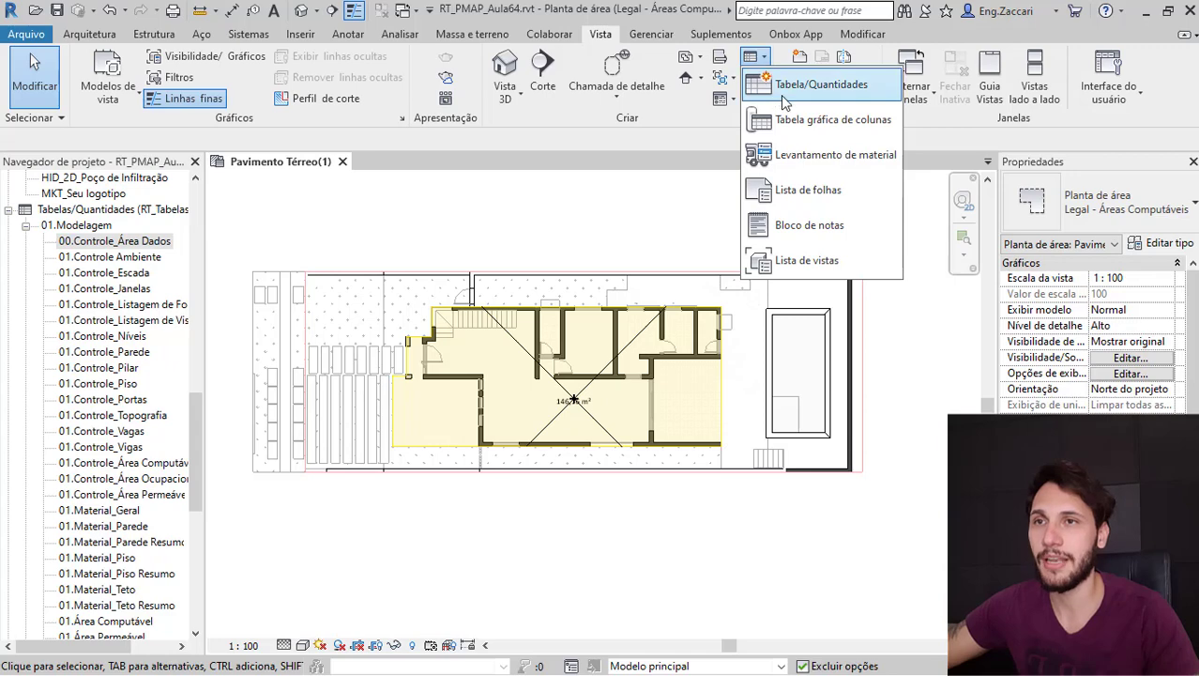
{"action": "left_click", "coordinate": [831, 88]}
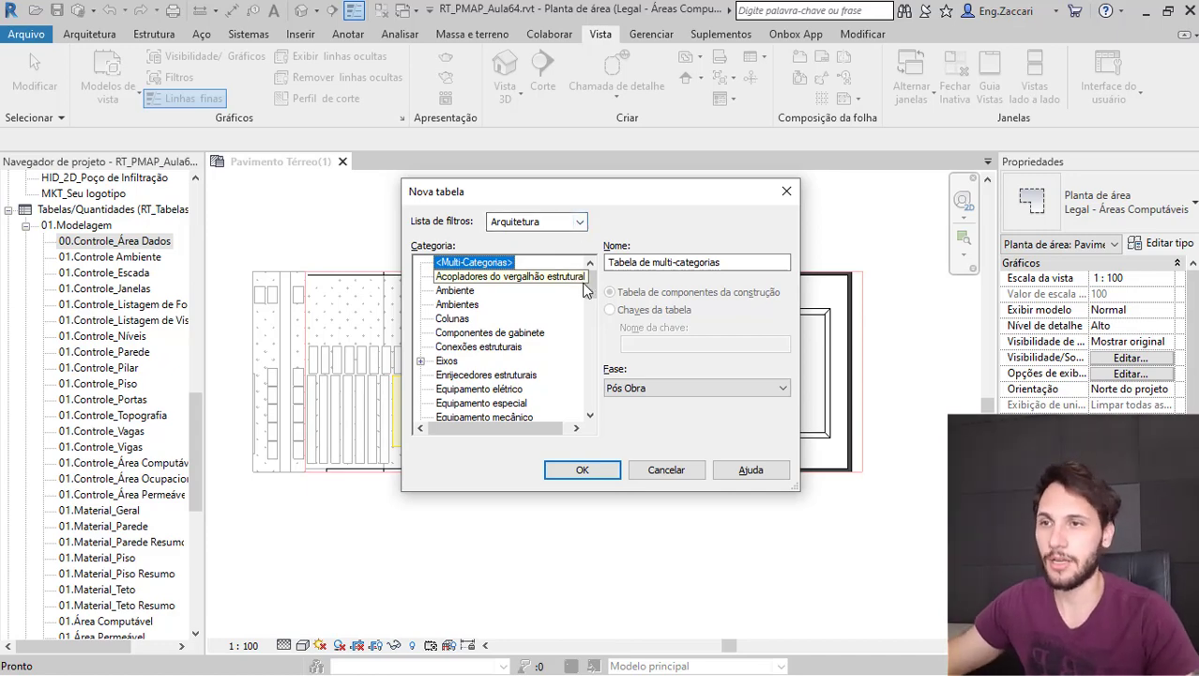
{"action": "scroll", "coordinate": [563, 300], "scroll_direction": "down", "scroll_amount": 15}
{"action": "left_click", "coordinate": [525, 403]}
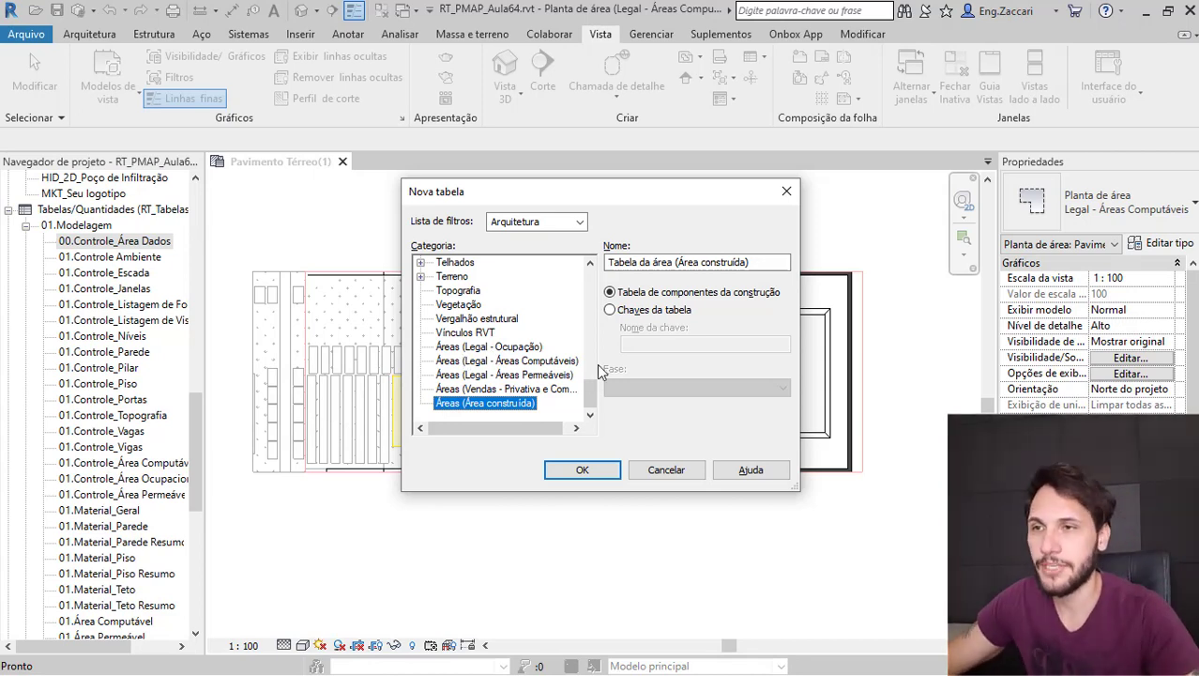
{"action": "left_click", "coordinate": [527, 362]}
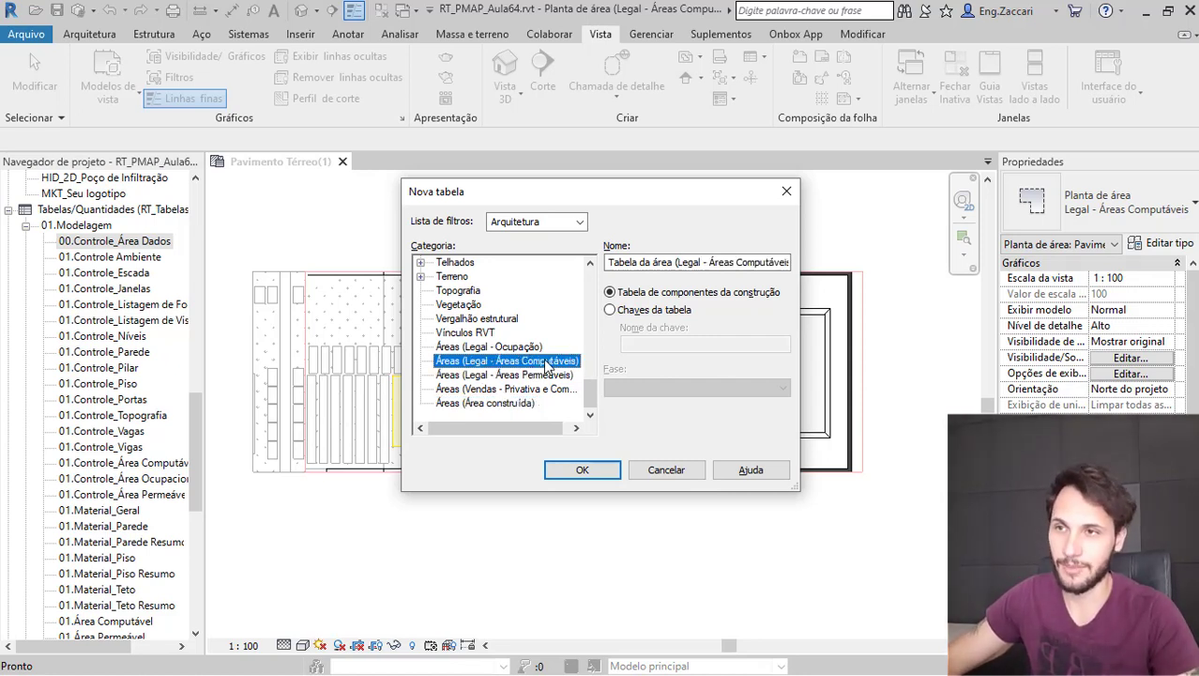
{"action": "left_click", "coordinate": [582, 470]}
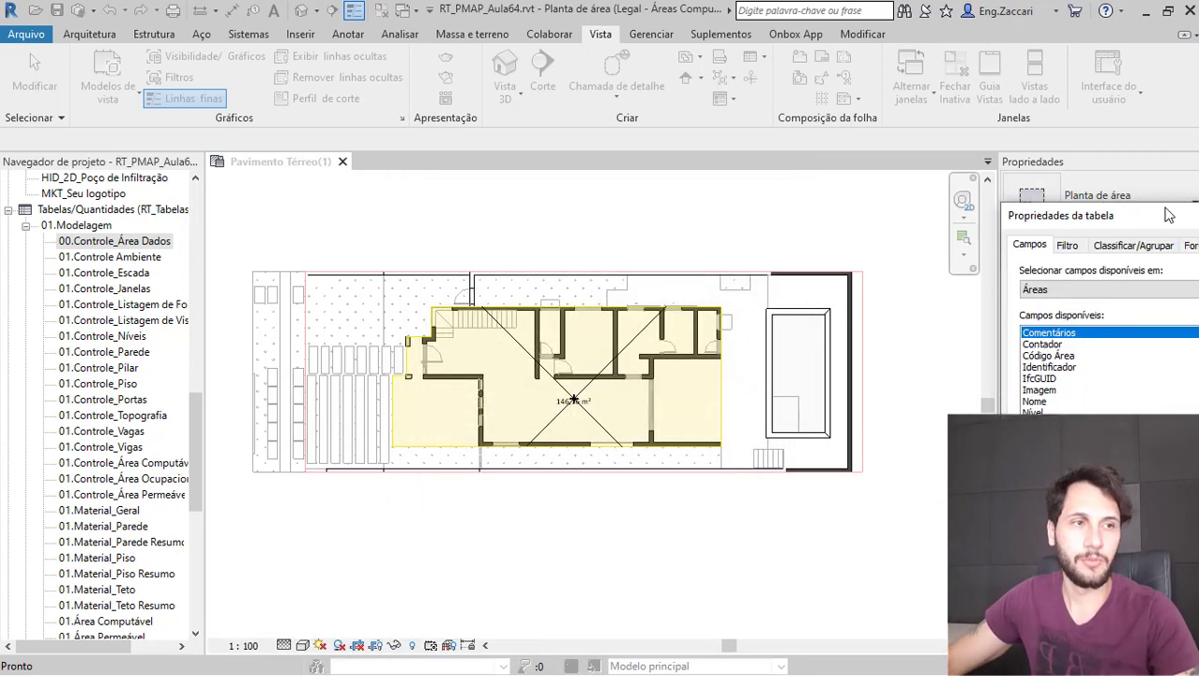
- Add the fields Nível, Nome, RT_Identificação, Área and Código Área to the area schedule, in that order
{"action": "left_click", "coordinate": [479, 309]}
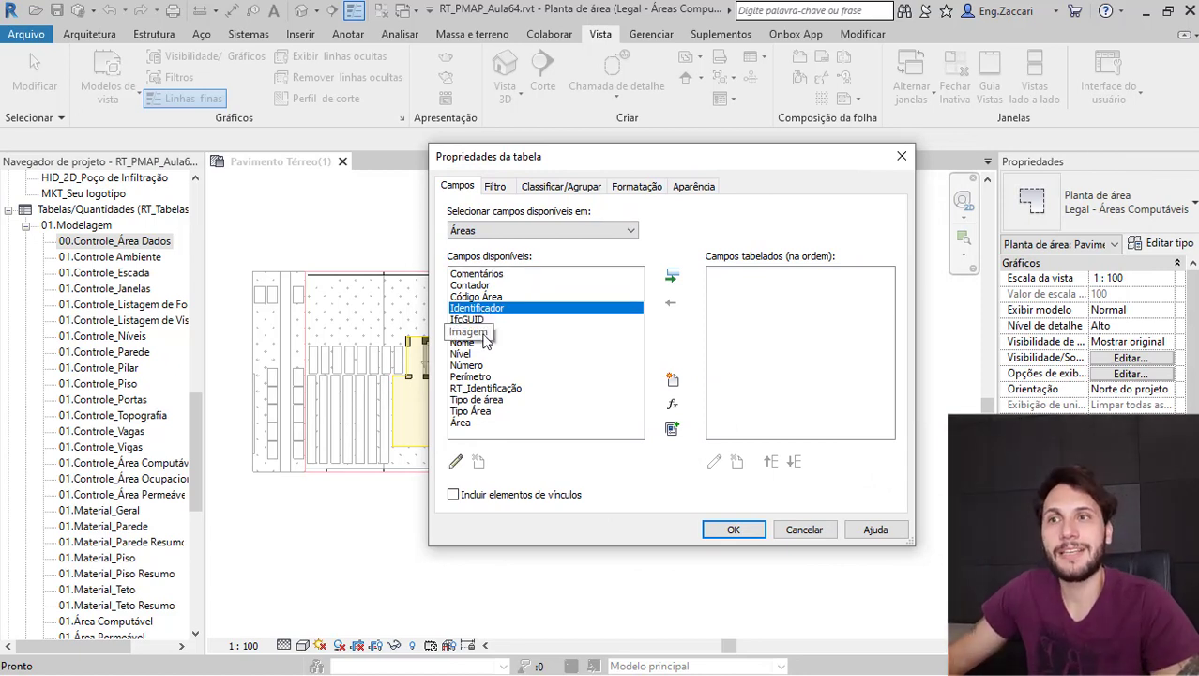
{"action": "left_click", "coordinate": [469, 353]}
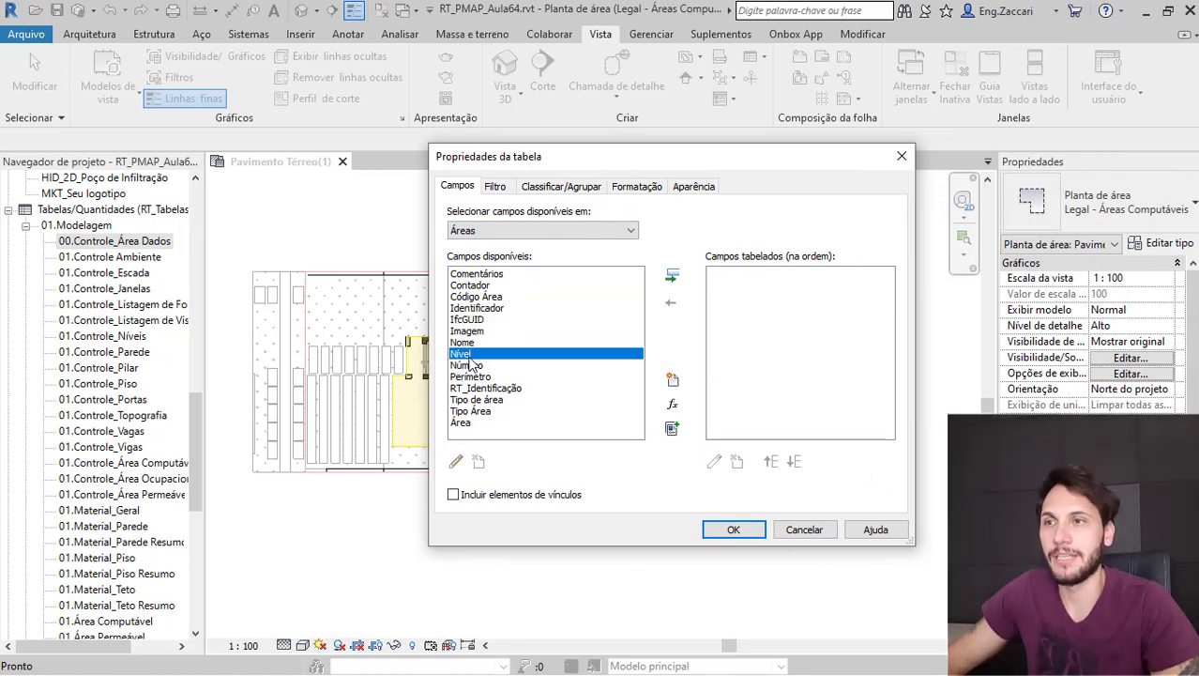
{"action": "left_click", "coordinate": [672, 277]}
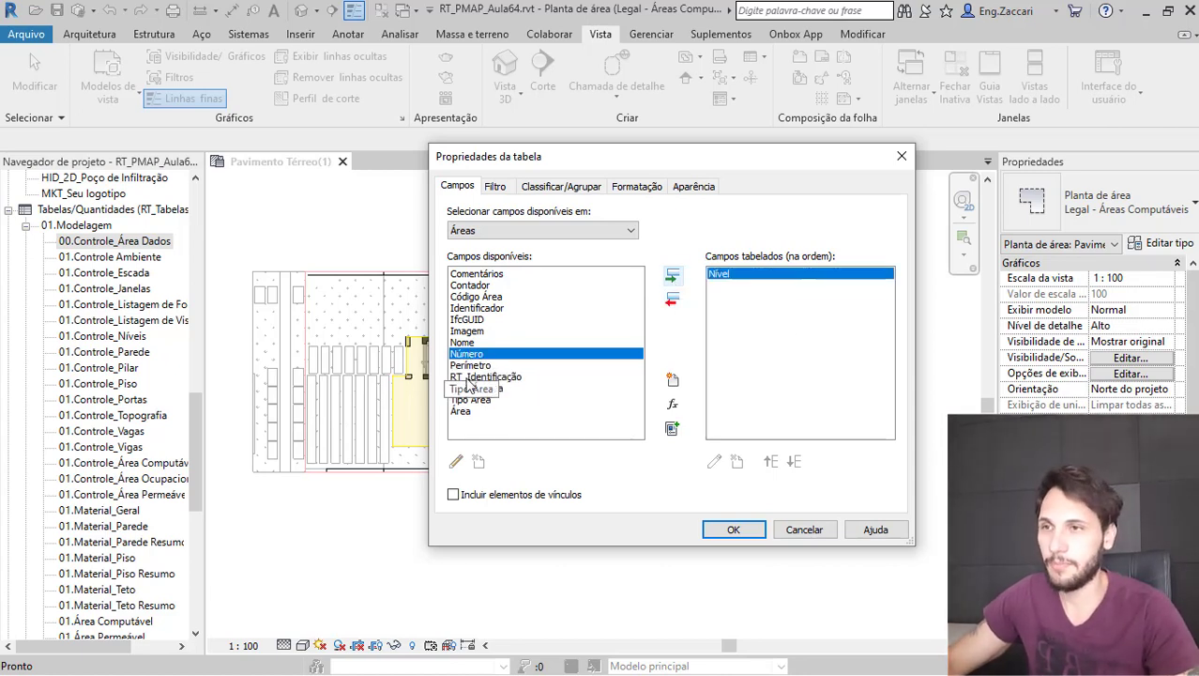
{"action": "left_click", "coordinate": [469, 343]}
{"action": "left_click", "coordinate": [672, 277]}
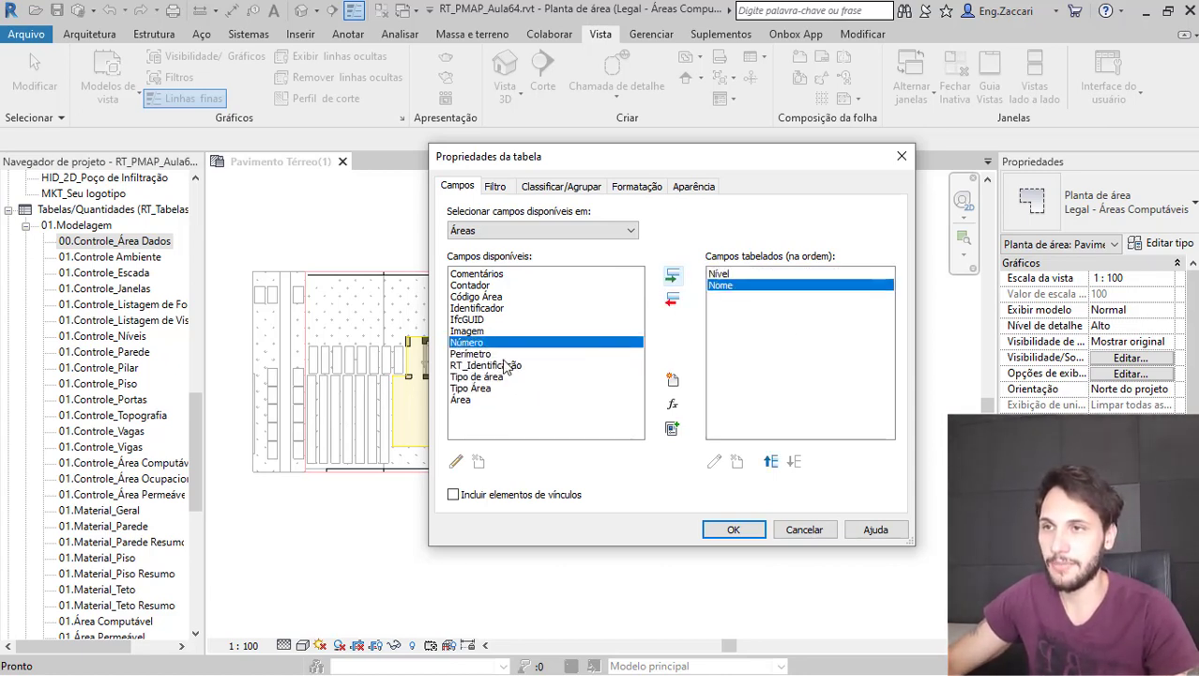
{"action": "left_click", "coordinate": [507, 366]}
{"action": "left_click", "coordinate": [673, 276]}
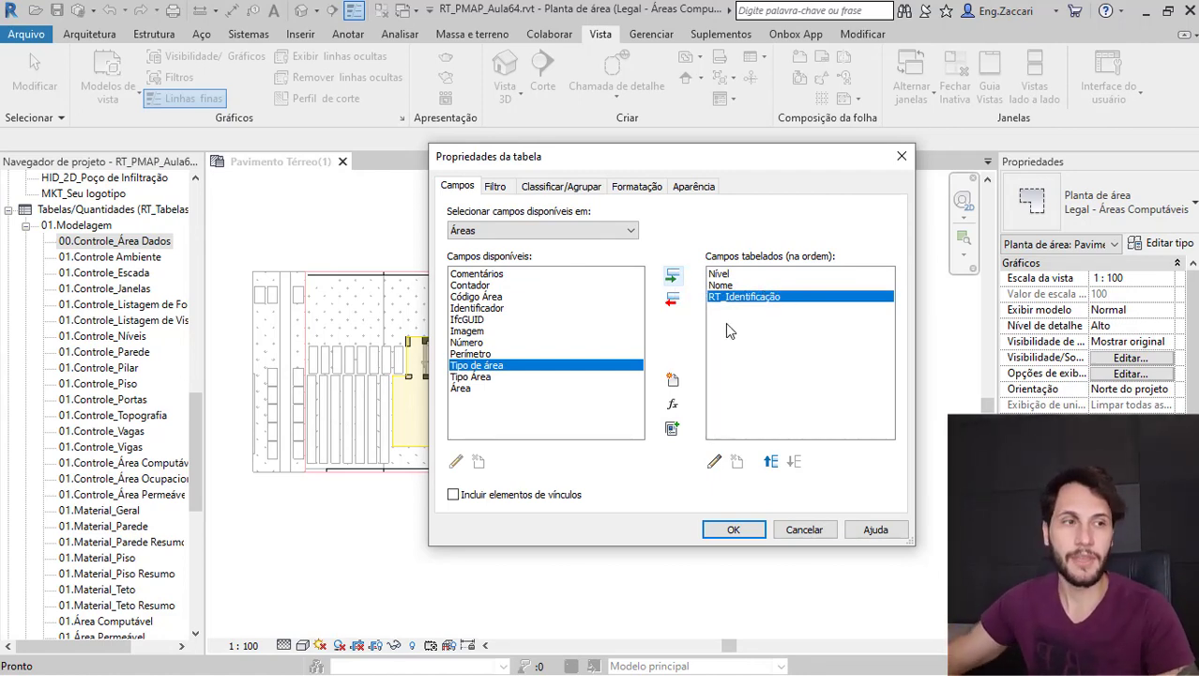
{"action": "left_click", "coordinate": [460, 389]}
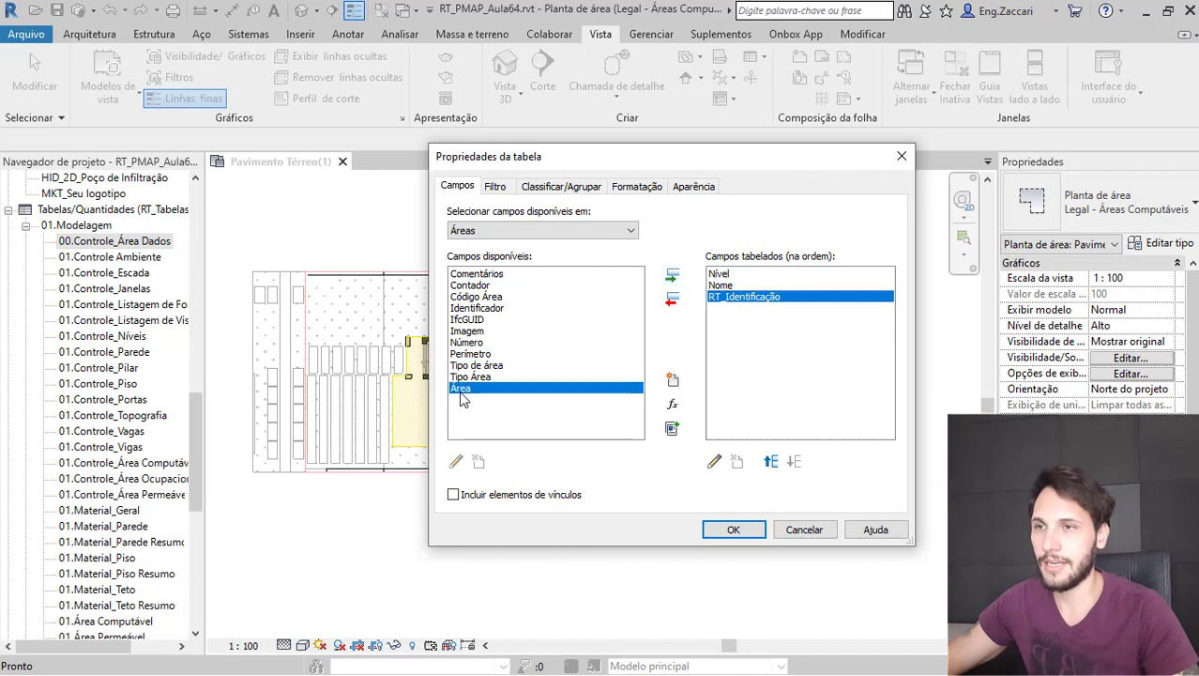
{"action": "left_click", "coordinate": [672, 276]}
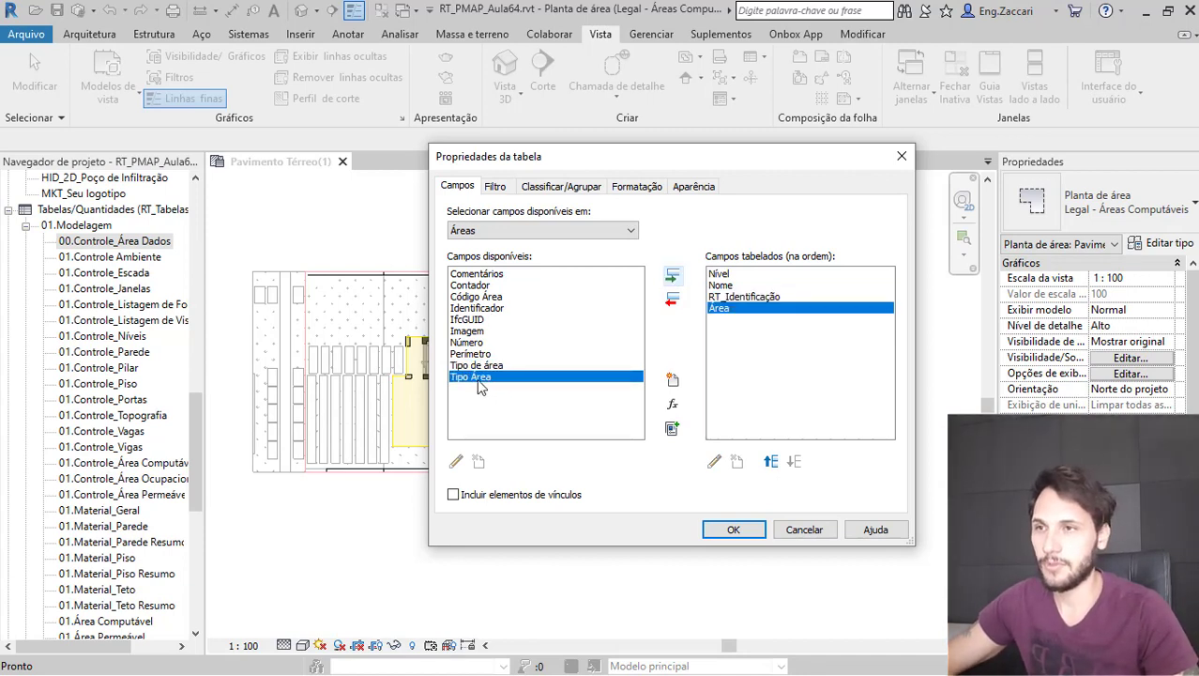
{"action": "left_click", "coordinate": [475, 296]}
{"action": "left_click", "coordinate": [672, 276]}
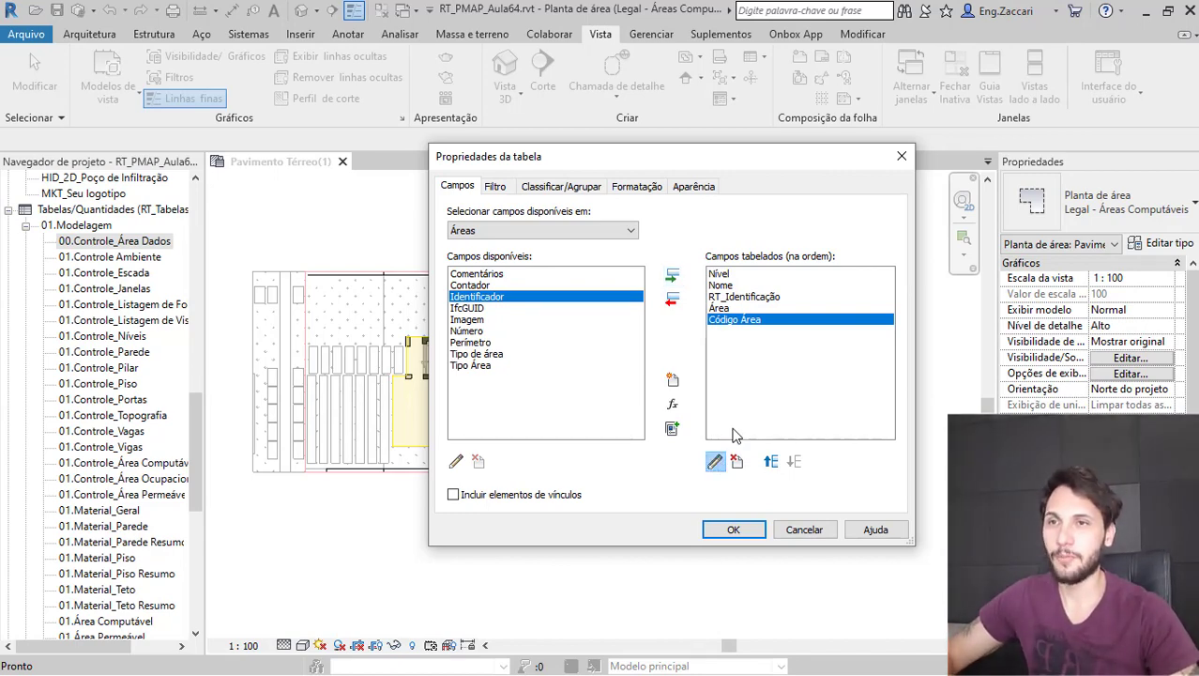
{"action": "left_click", "coordinate": [716, 462]}
{"action": "left_click", "coordinate": [968, 135]}
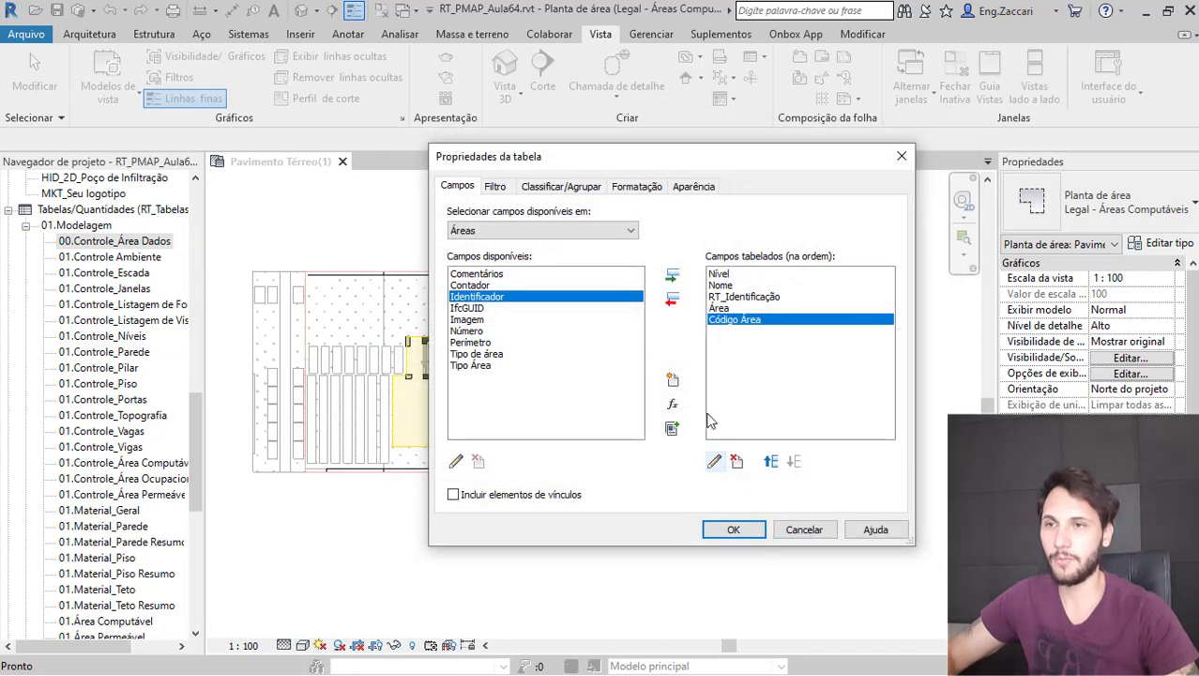
{"action": "left_click", "coordinate": [672, 380]}
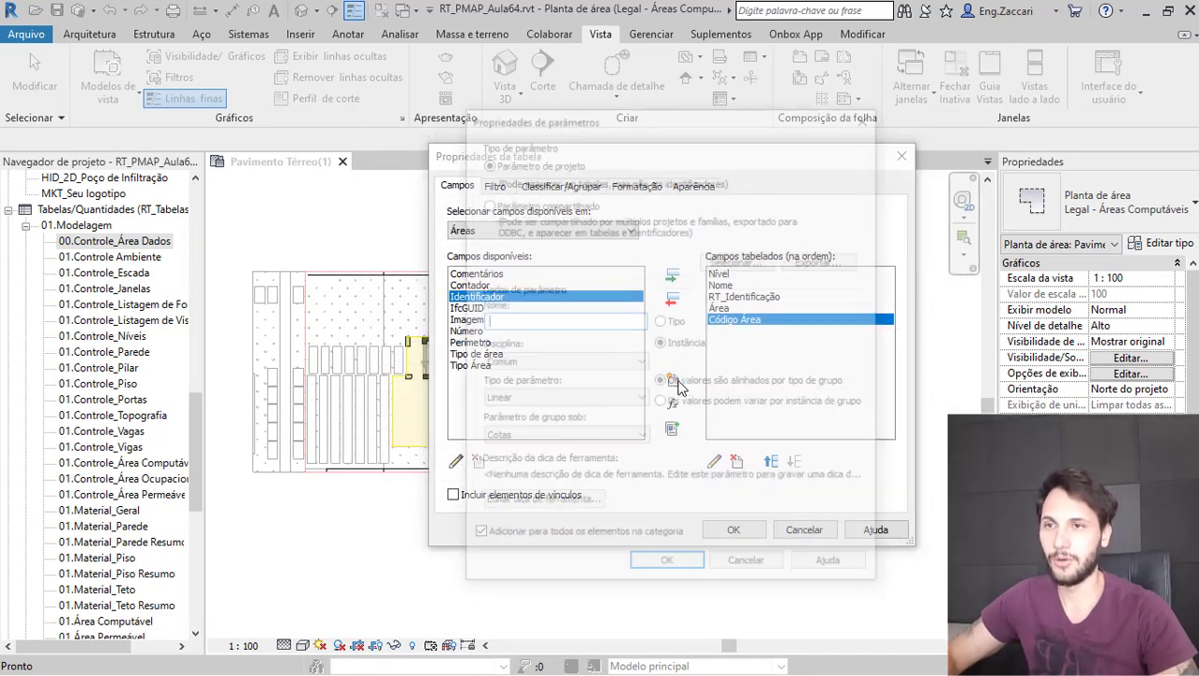
{"action": "left_click", "coordinate": [862, 114]}
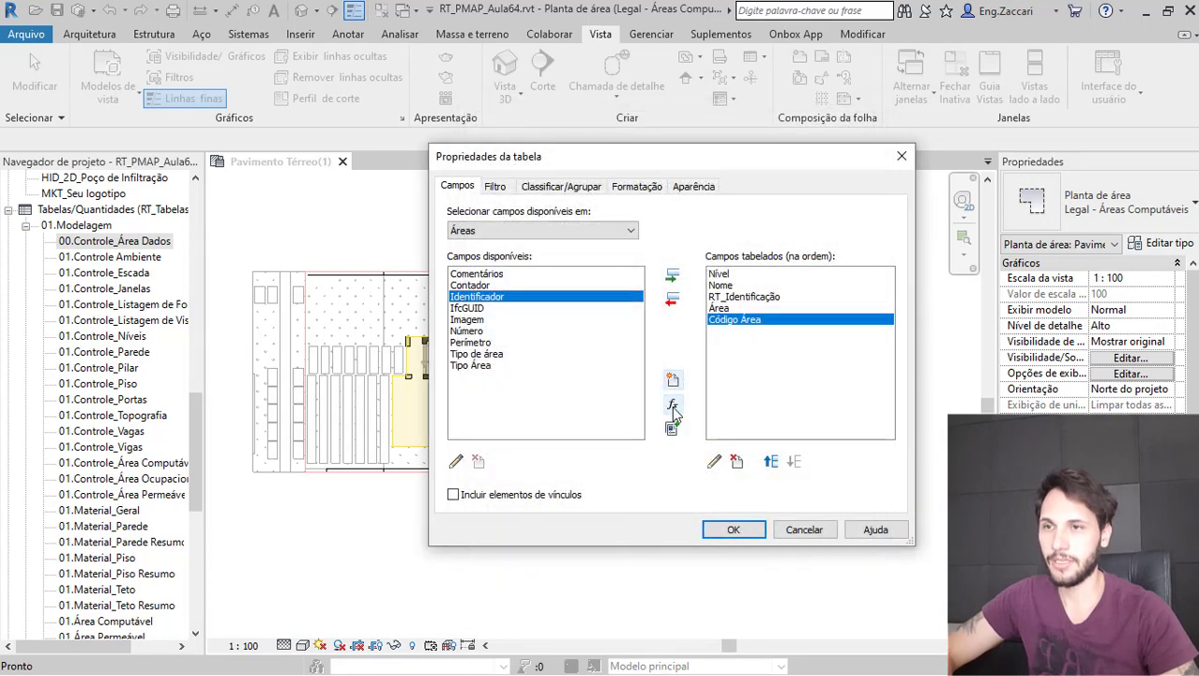
- Add a calculated value named Computável, of type Área, with the formula if(Código Área = 1, Área, 0 m²)
{"action": "left_click", "coordinate": [672, 405]}
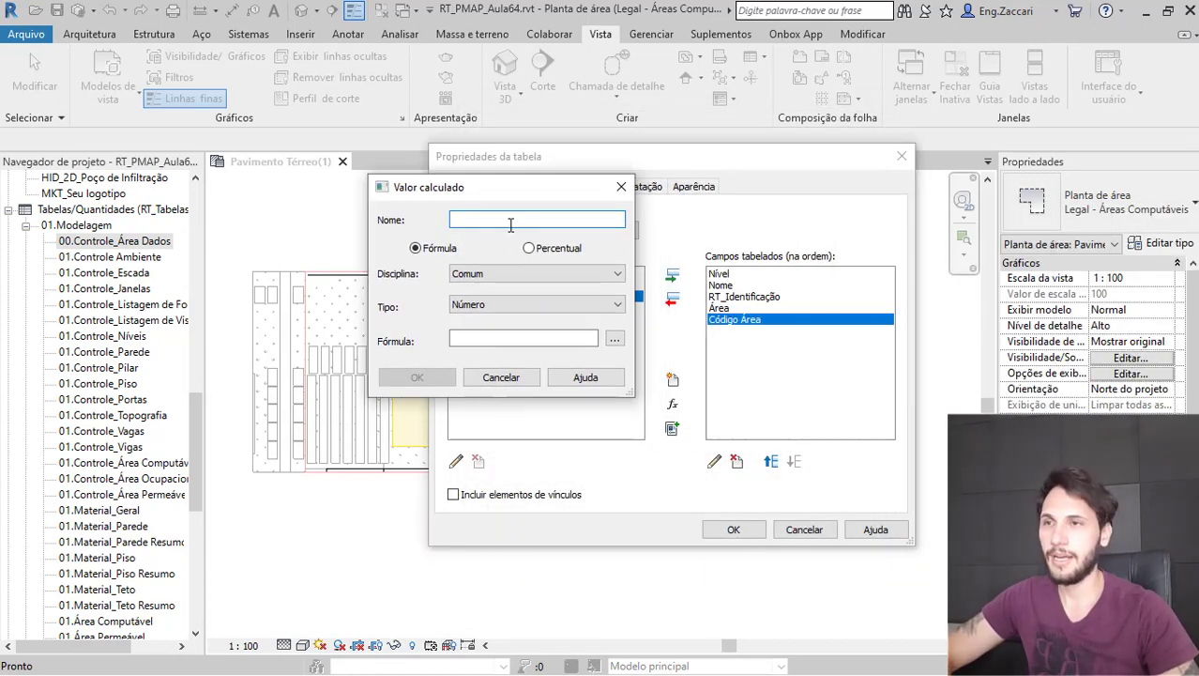
{"action": "type", "text": "Computável"}
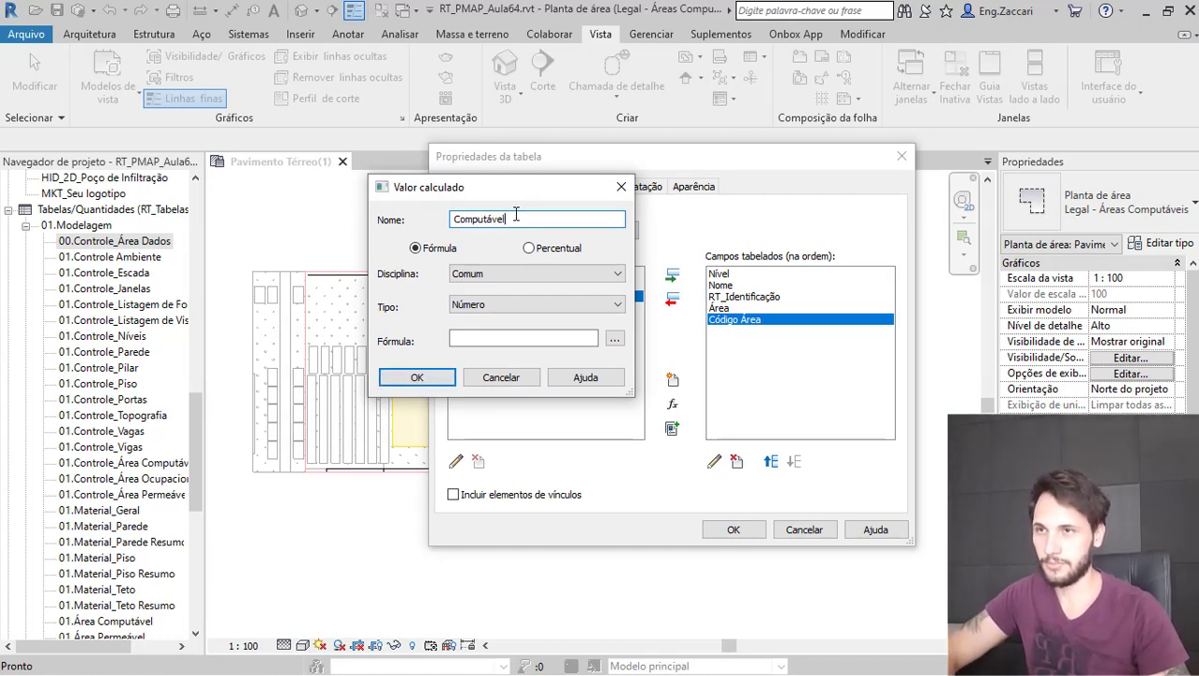
{"action": "left_click", "coordinate": [511, 340]}
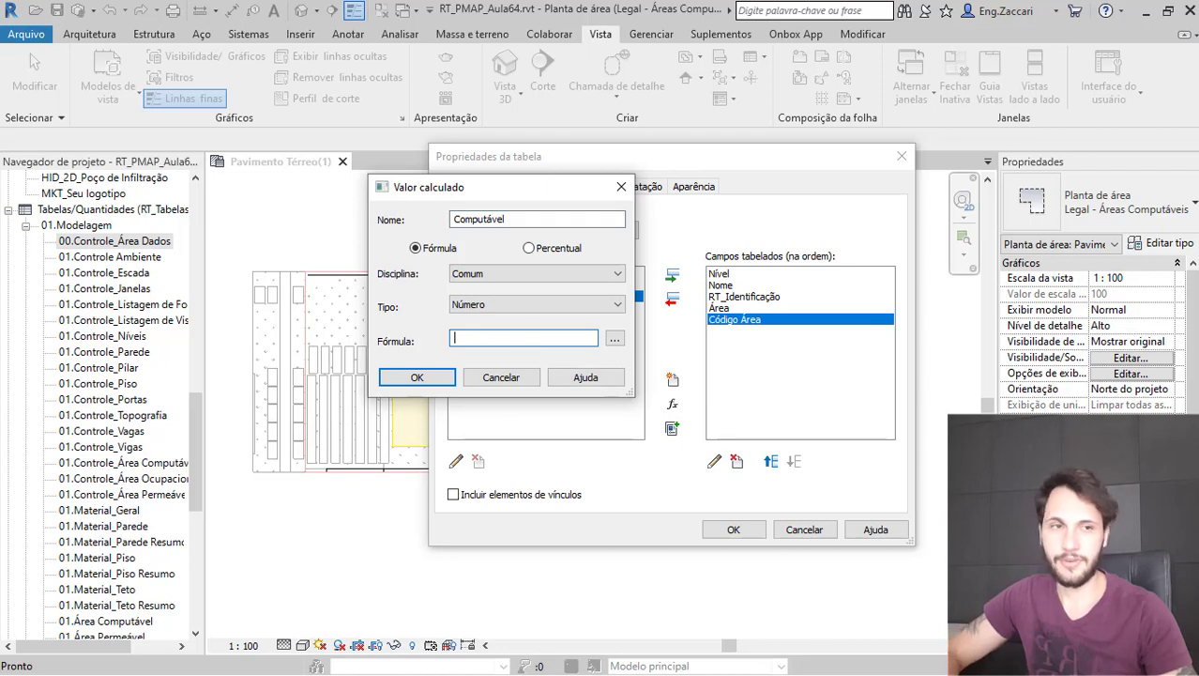
{"action": "key", "text": "alt+Tab"}
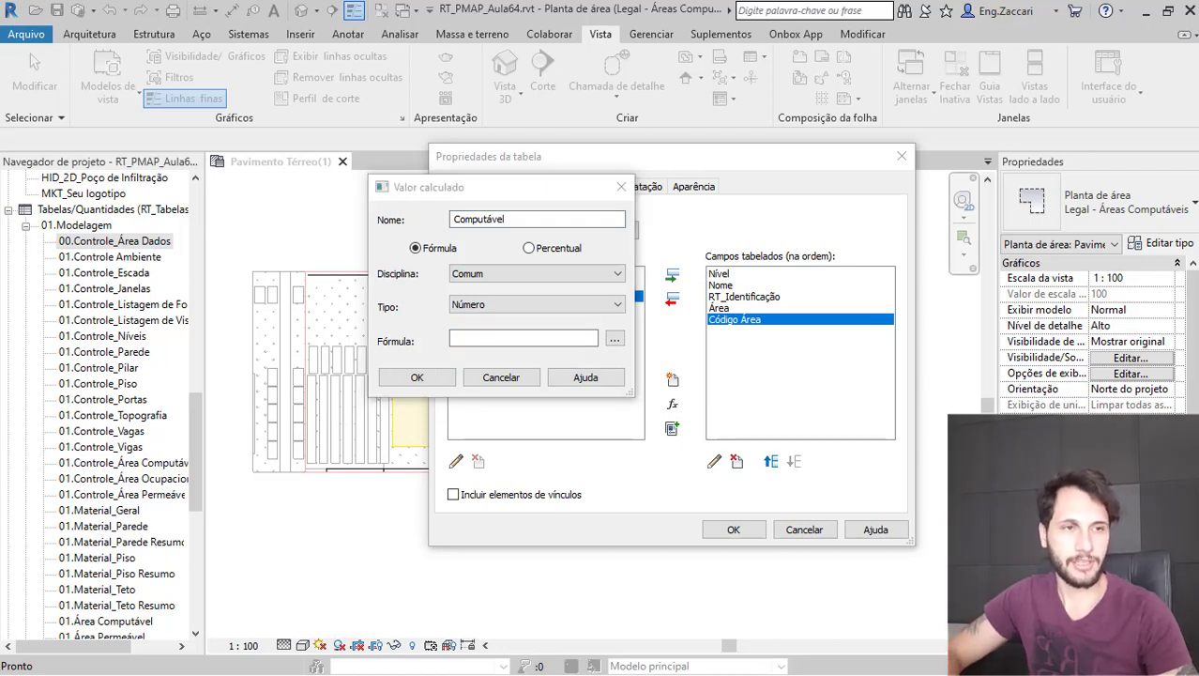
{"action": "left_click", "coordinate": [469, 338]}
{"action": "type", "text": "if(Código Área = 1, Área, 0 m²)"}
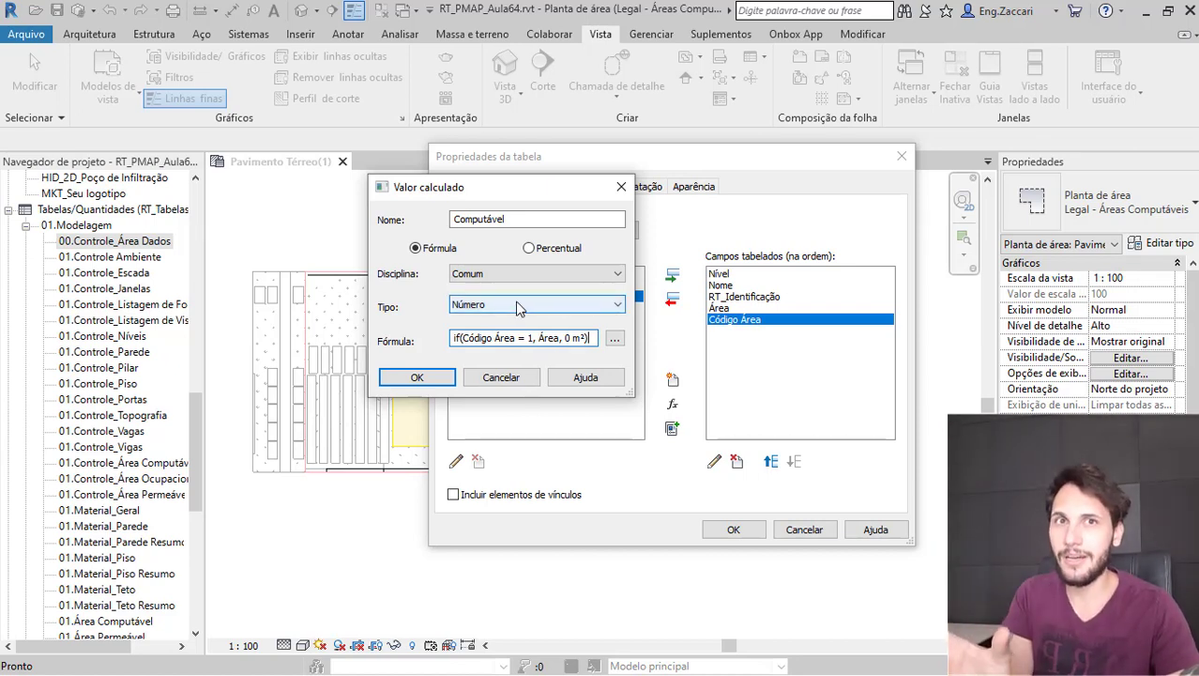
{"action": "left_click", "coordinate": [524, 307]}
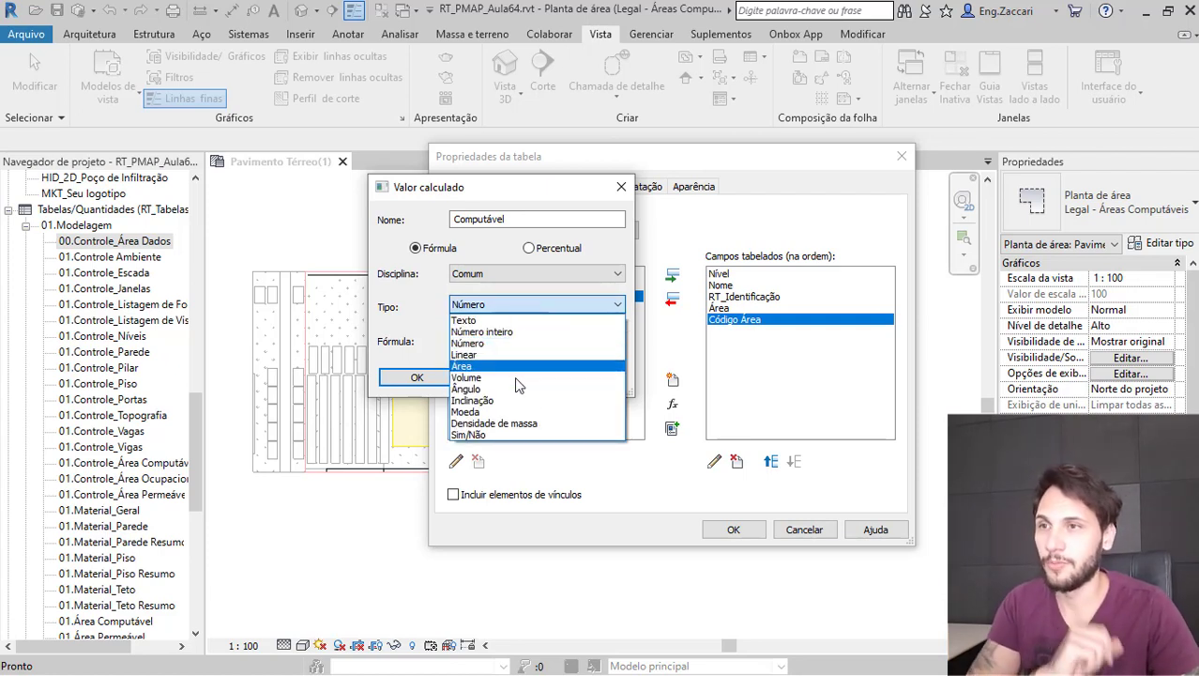
{"action": "left_click", "coordinate": [490, 366]}
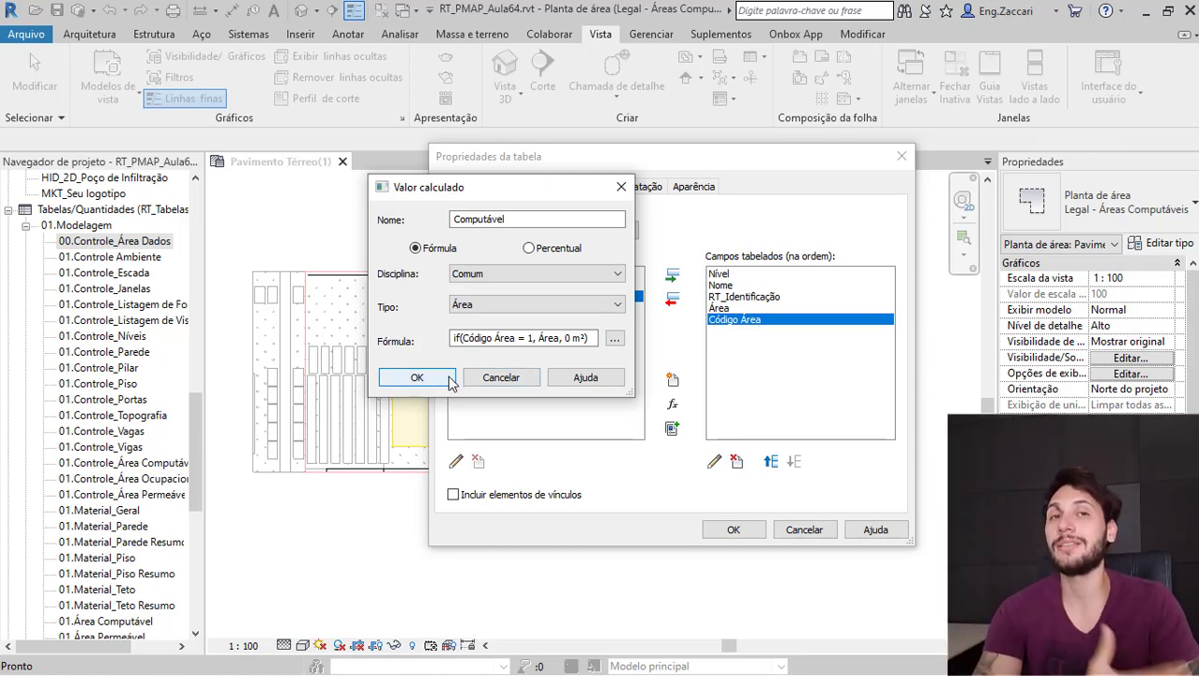
{"action": "left_click", "coordinate": [553, 218]}
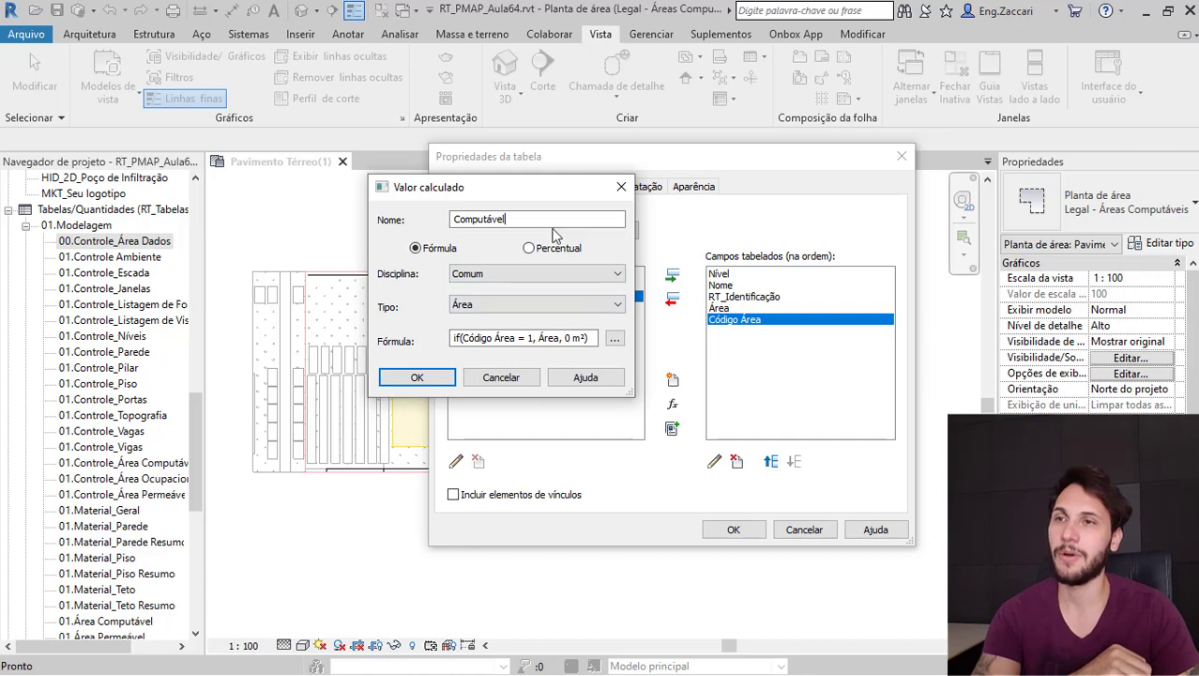
{"action": "left_click", "coordinate": [415, 377]}
- Check the definition of the Computável calculated value without changing it
{"action": "left_click", "coordinate": [672, 404]}
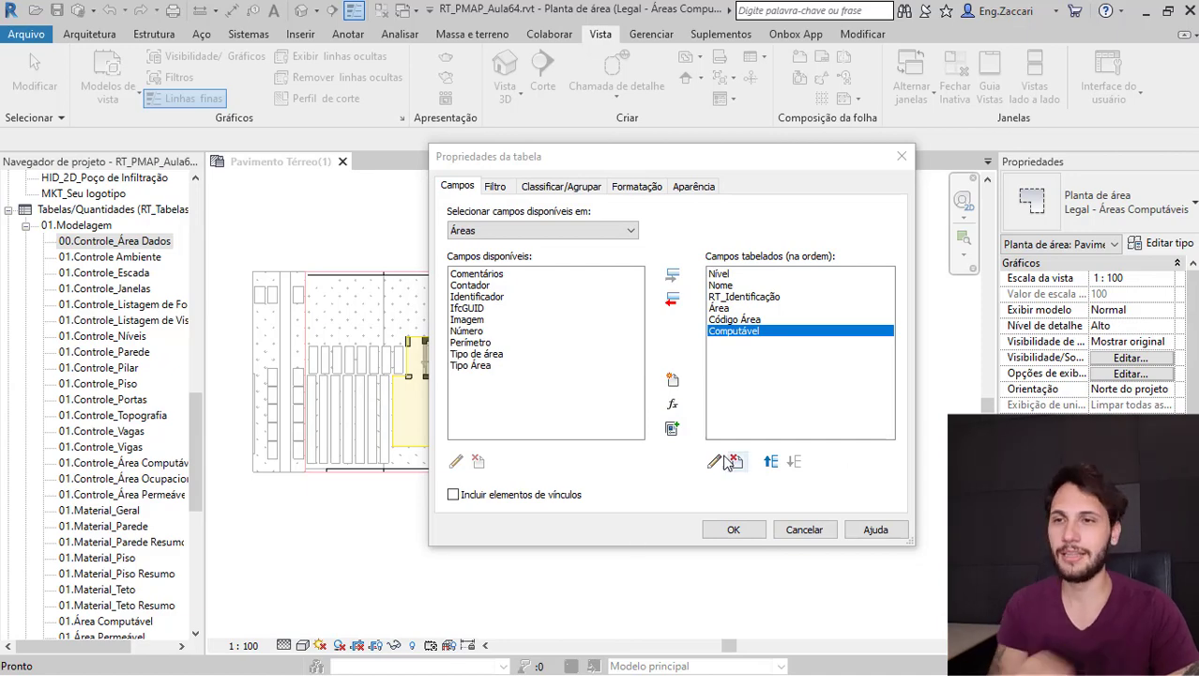
{"action": "left_click", "coordinate": [714, 461]}
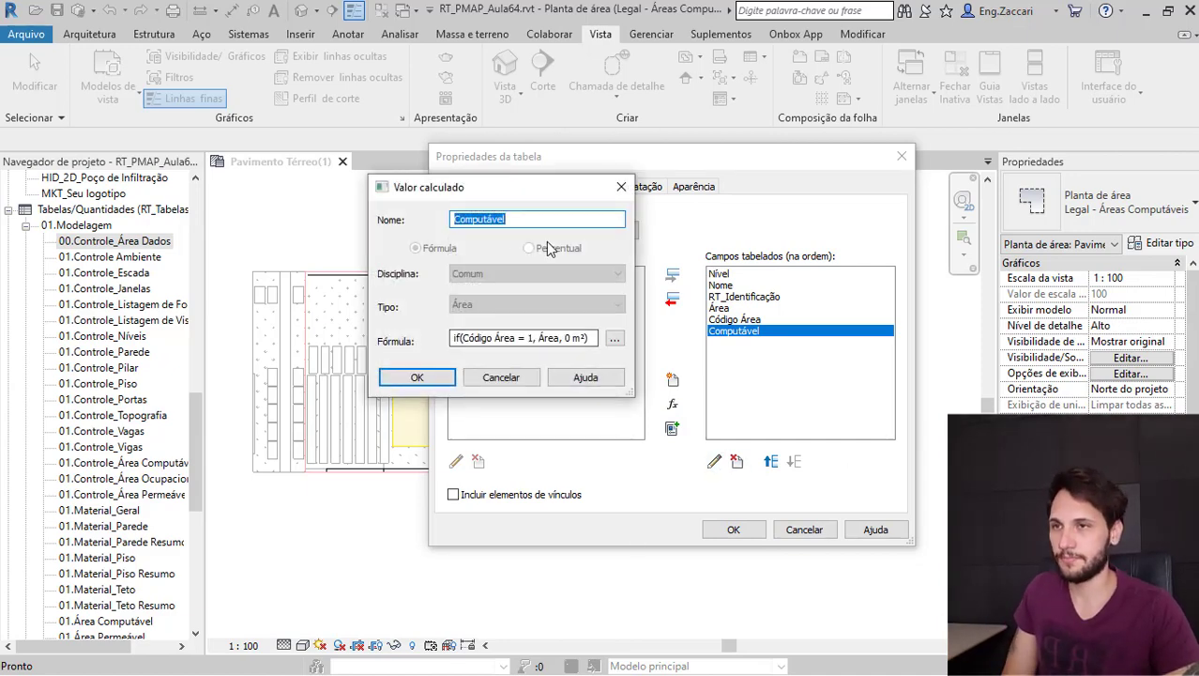
{"action": "left_click", "coordinate": [621, 186]}
- Start a calculated value named Não Computável with the formula if(Código Área = 2, Área, 0 m²)
{"action": "left_click", "coordinate": [671, 405]}
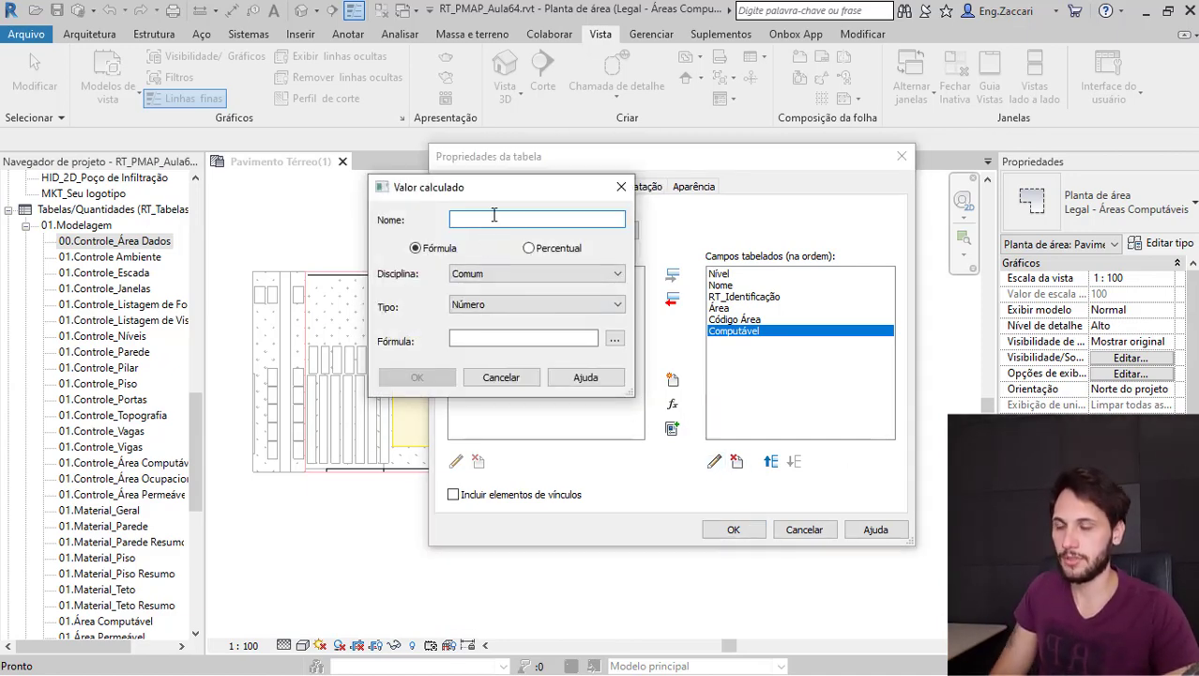
{"action": "type", "text": "Não Com"}
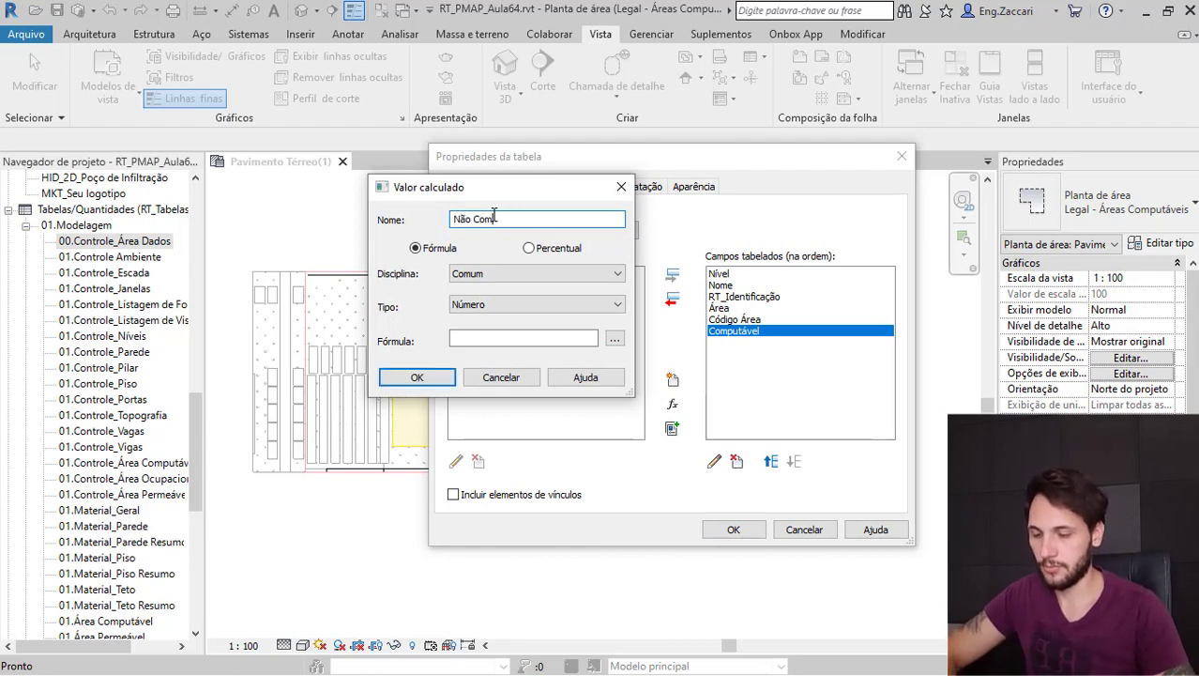
{"action": "type", "text": "putável"}
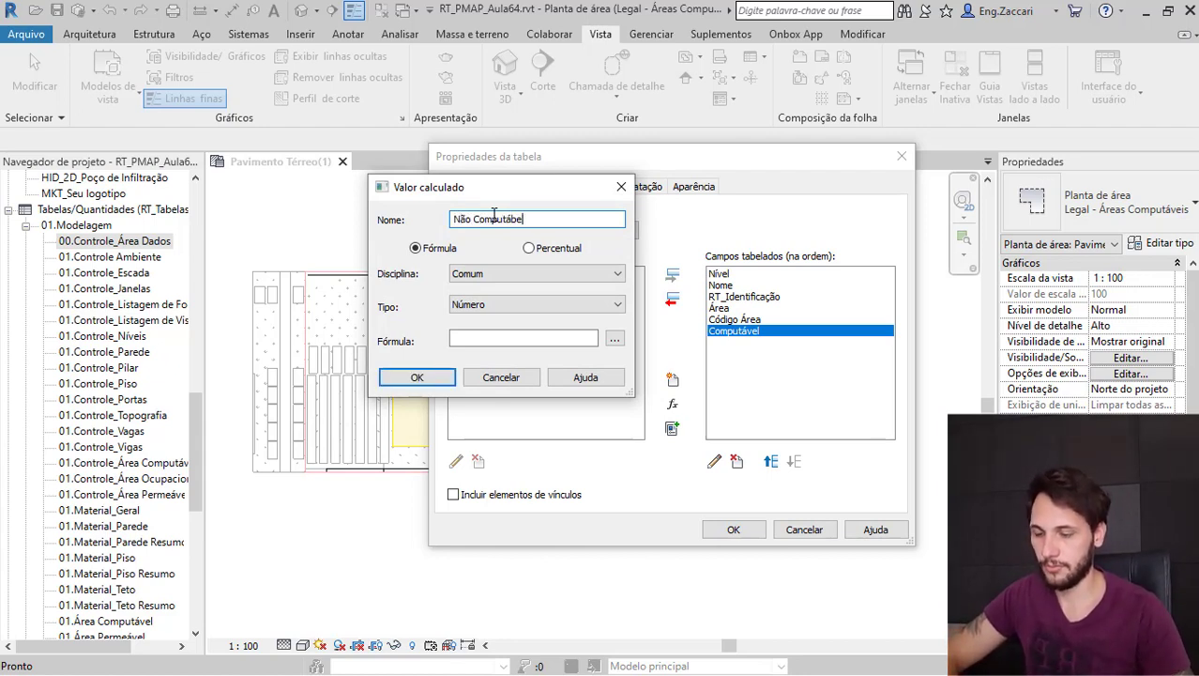
{"action": "left_click", "coordinate": [473, 336]}
{"action": "type", "text": "if(Código Área = 1, Área, 0 m²)"}
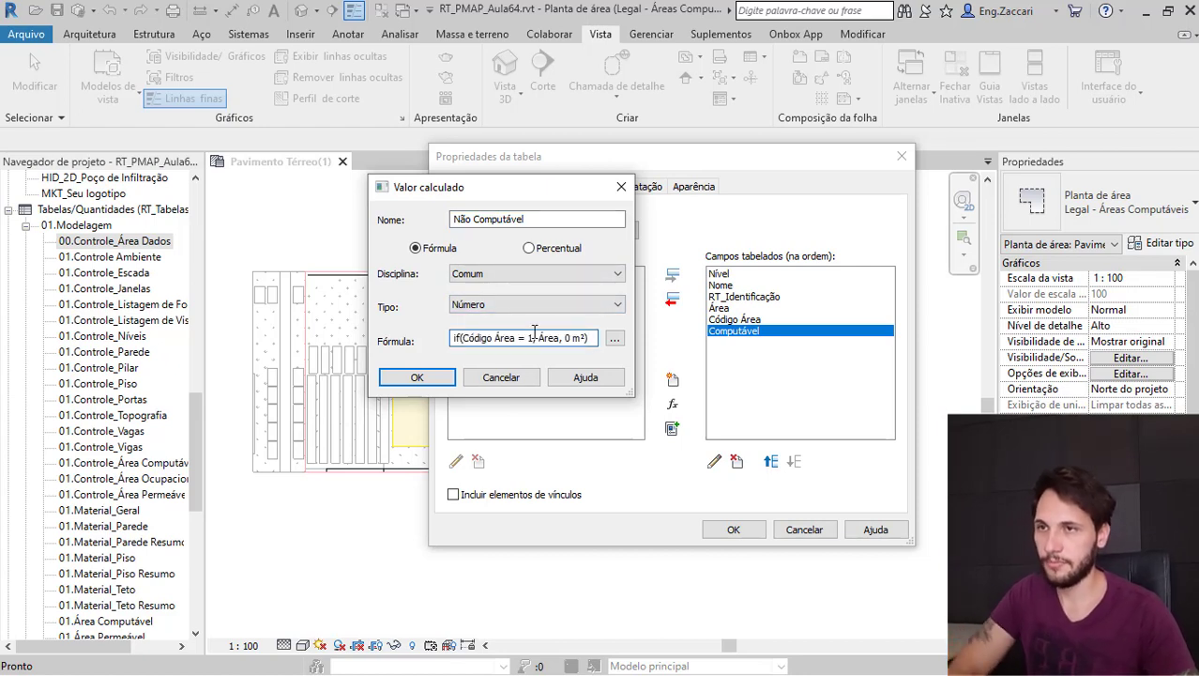
{"action": "left_click", "coordinate": [531, 338]}
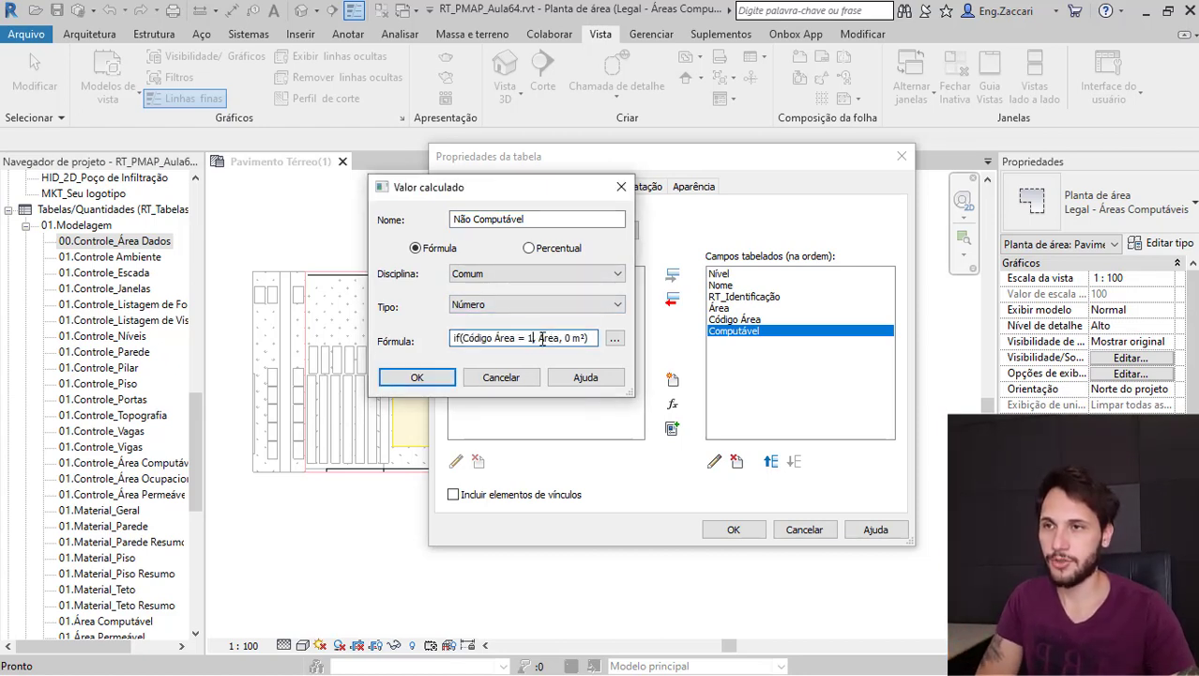
{"action": "key", "text": "BackSpace"}
{"action": "type", "text": "2"}
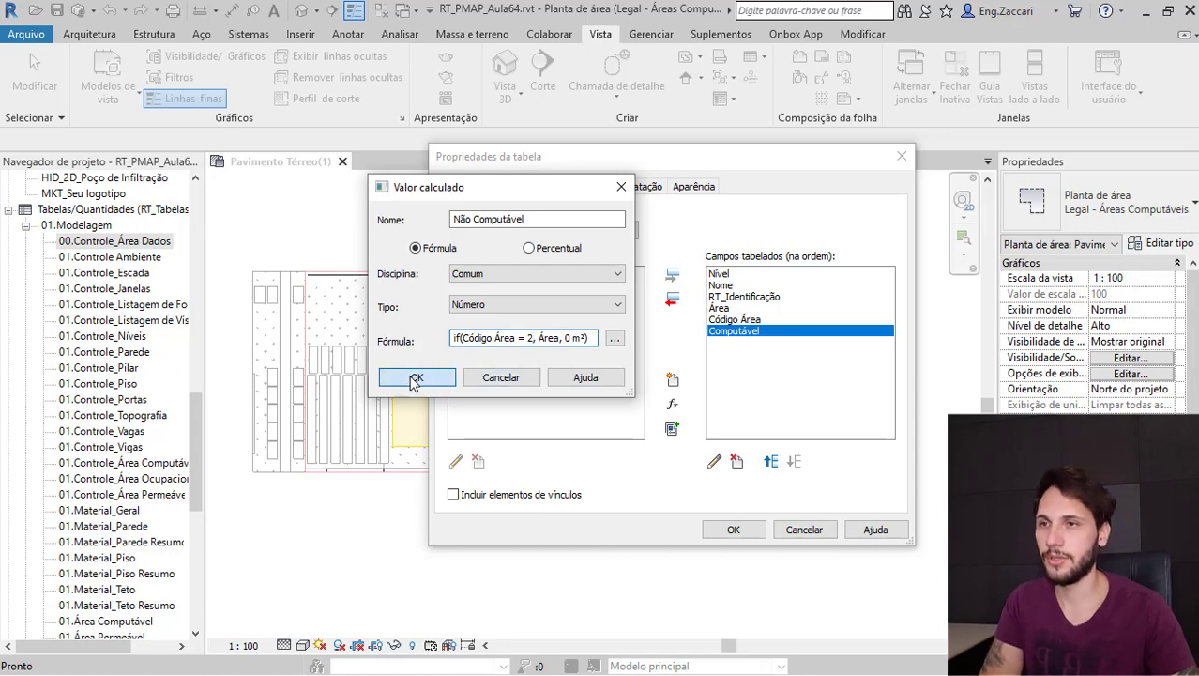
- Set the type of the Não Computável calculated value to Área and add it to the schedule fields
{"action": "left_click", "coordinate": [414, 379]}
{"action": "left_click", "coordinate": [734, 263]}
{"action": "left_click", "coordinate": [614, 304]}
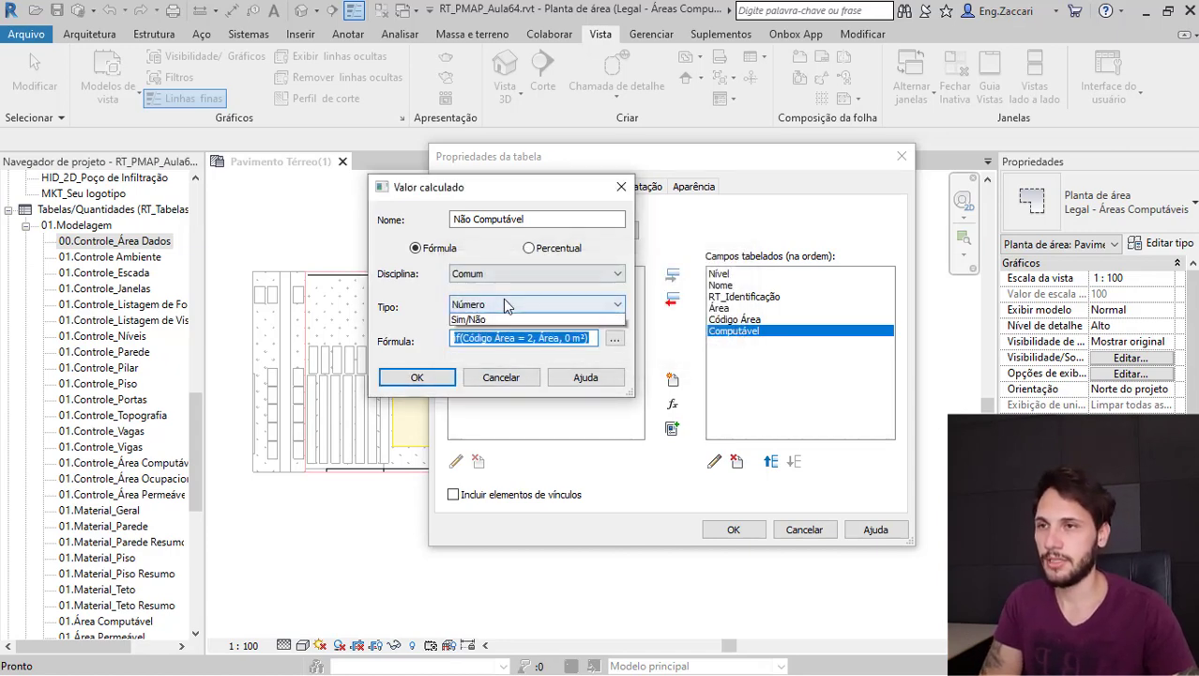
{"action": "left_click", "coordinate": [485, 342]}
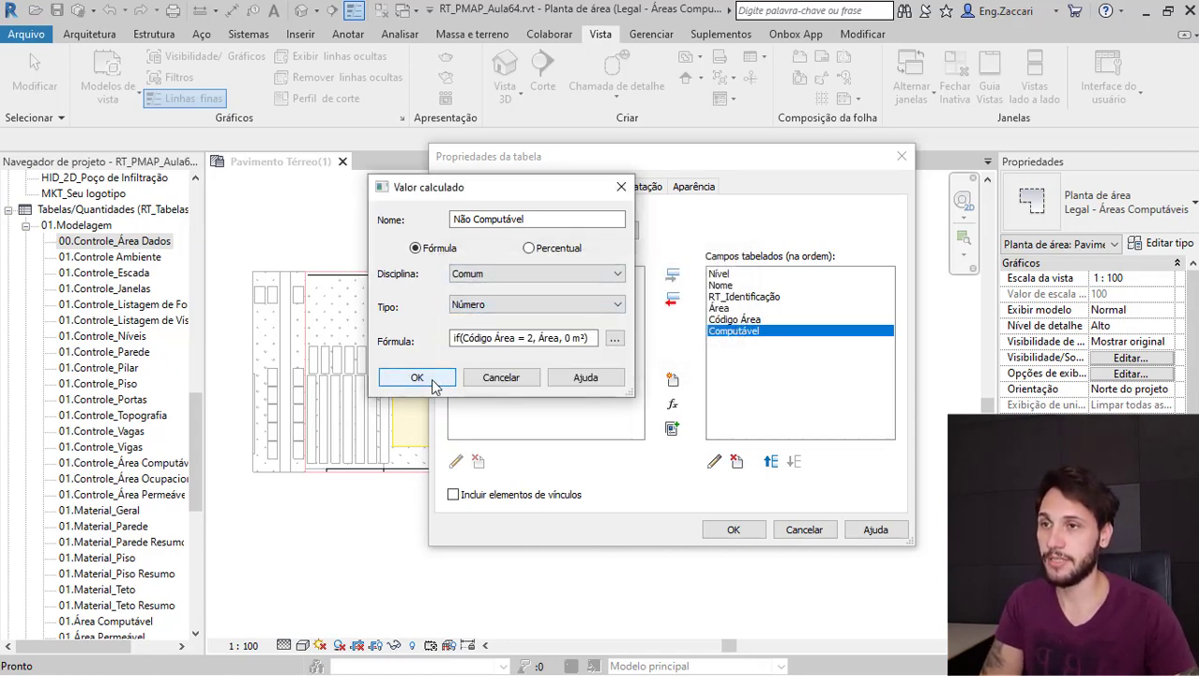
{"action": "left_click", "coordinate": [416, 378]}
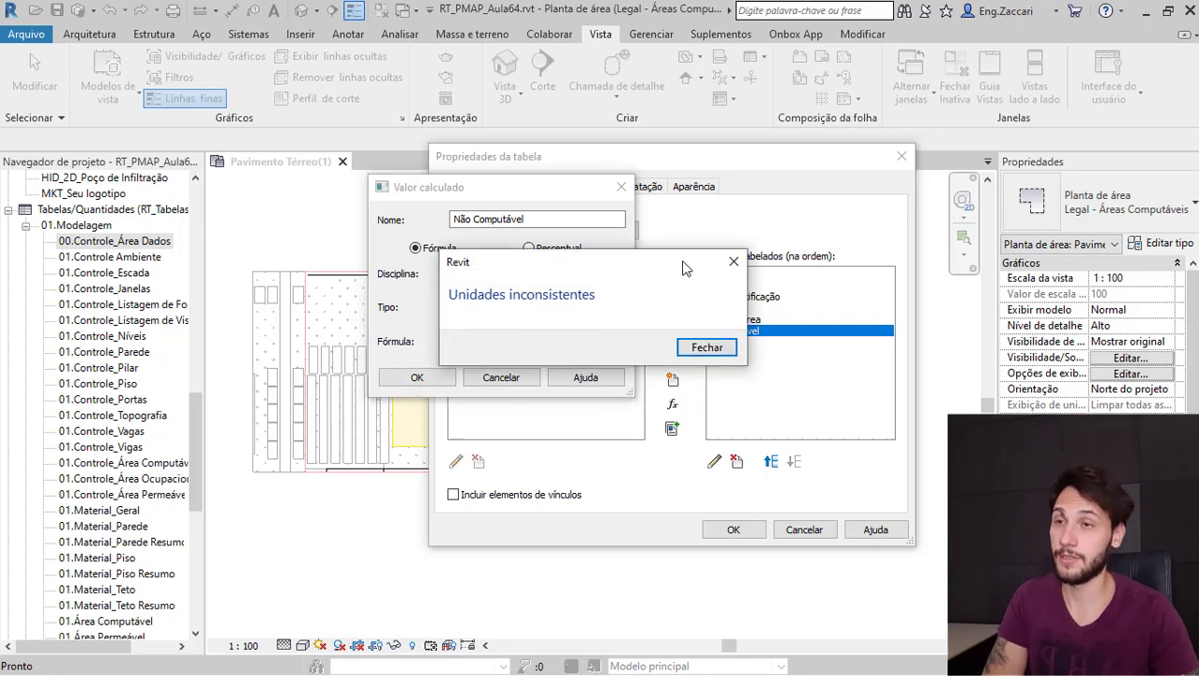
{"action": "left_click", "coordinate": [734, 261]}
{"action": "left_click", "coordinate": [503, 305]}
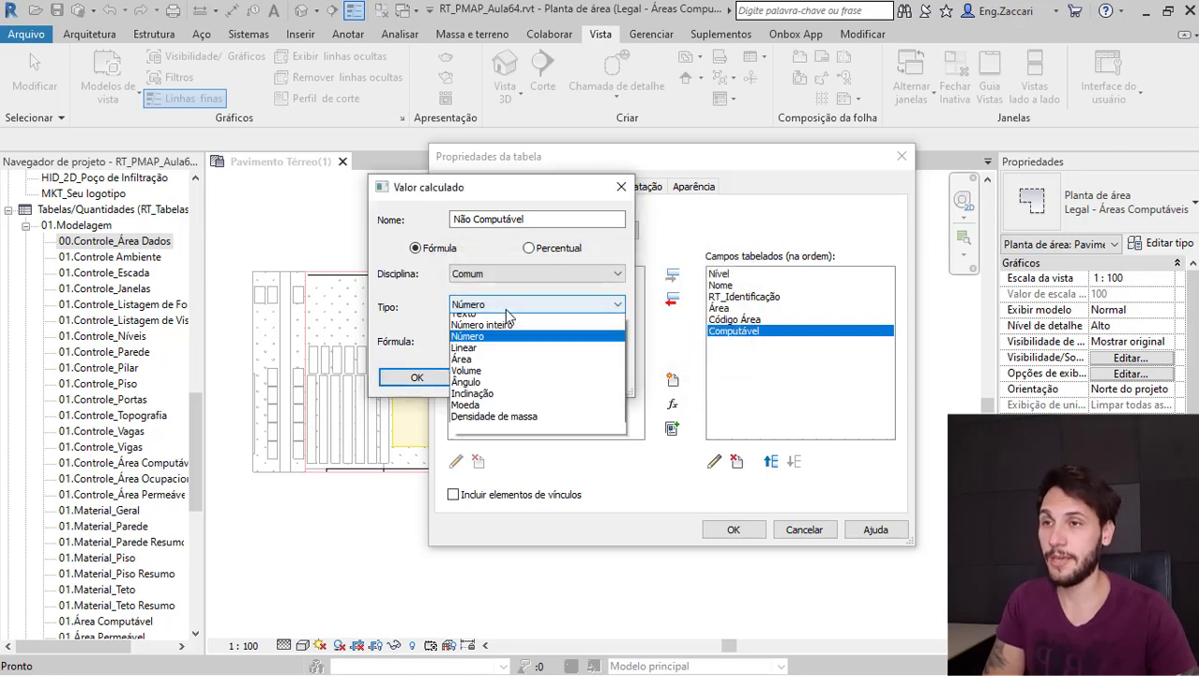
{"action": "left_click", "coordinate": [461, 380]}
{"action": "left_click", "coordinate": [441, 377]}
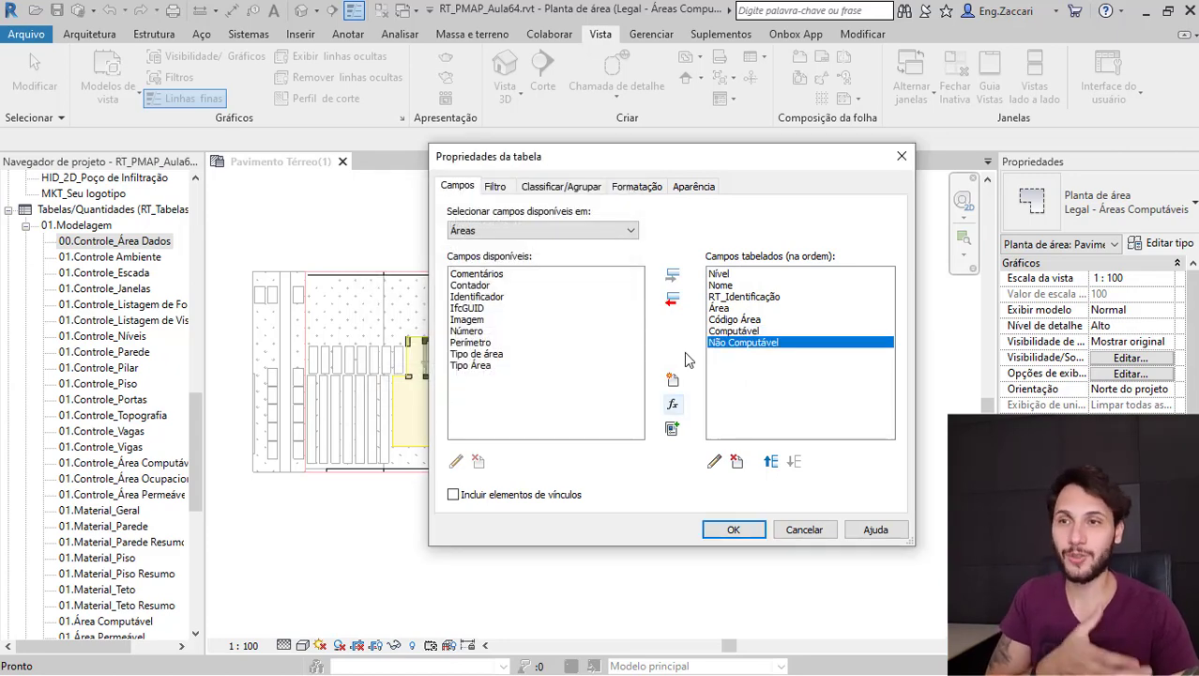
- Add a calculated value named Total Construída, of type Área, with the formula Computável + Não Computável
{"action": "left_click", "coordinate": [674, 405]}
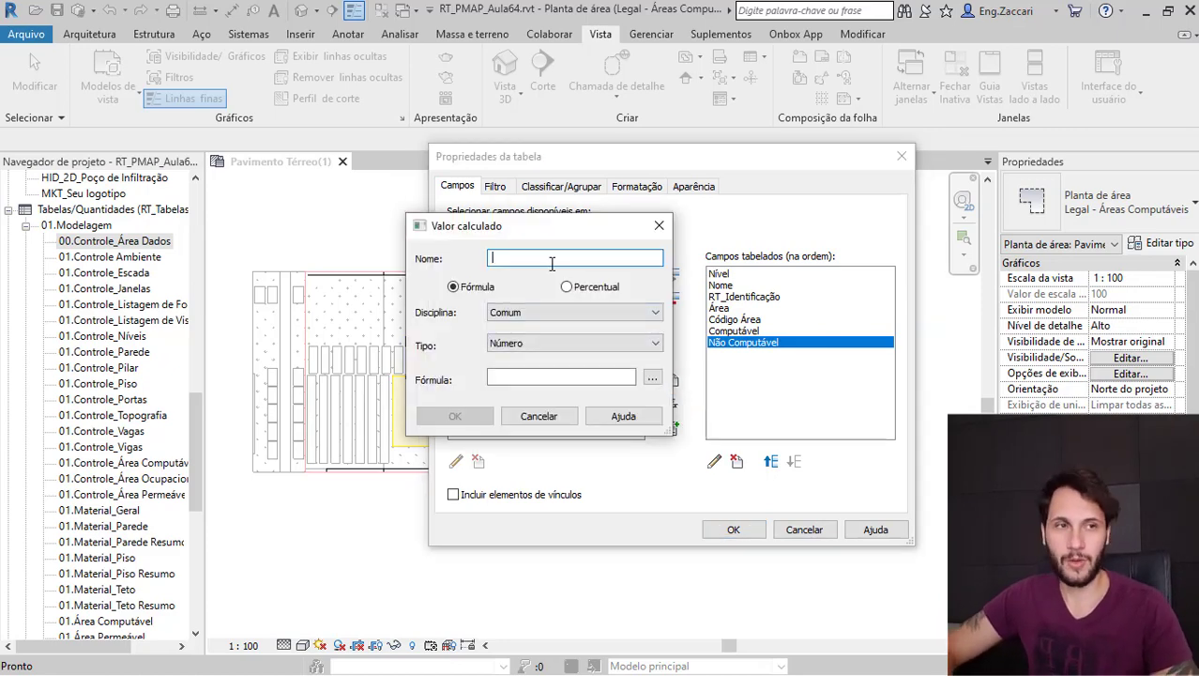
{"action": "type", "text": "Total Construida"}
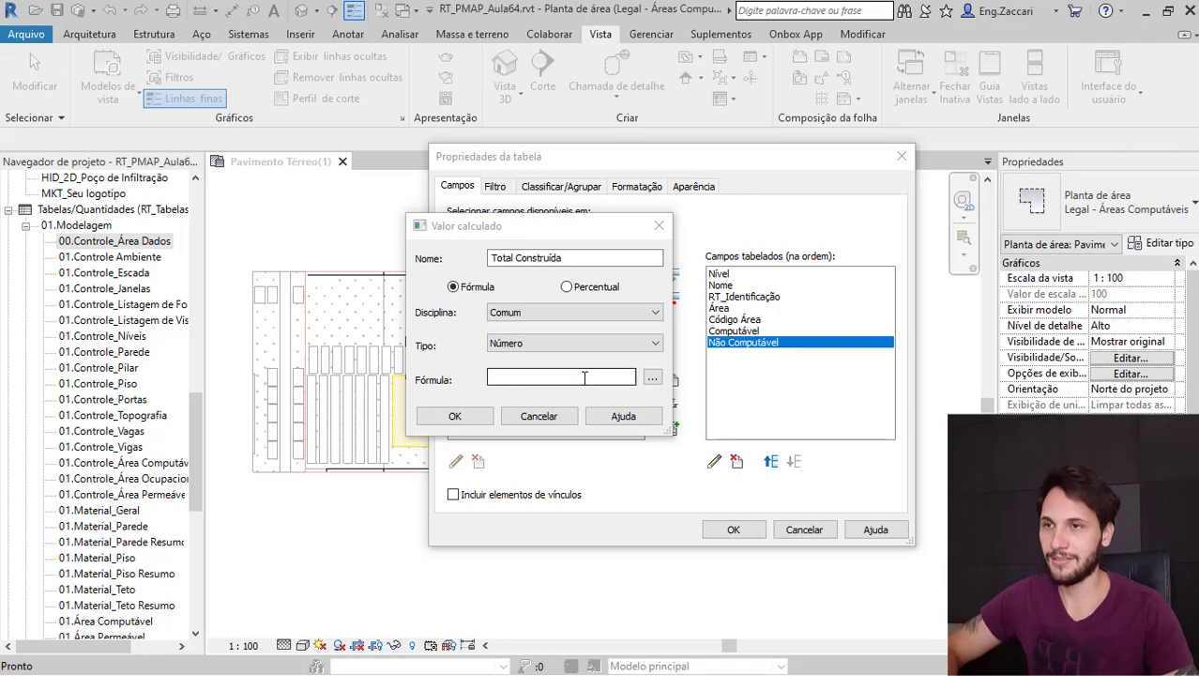
{"action": "left_click", "coordinate": [582, 377]}
{"action": "type", "text": "Computável + Não Computável"}
{"action": "left_click", "coordinate": [579, 345]}
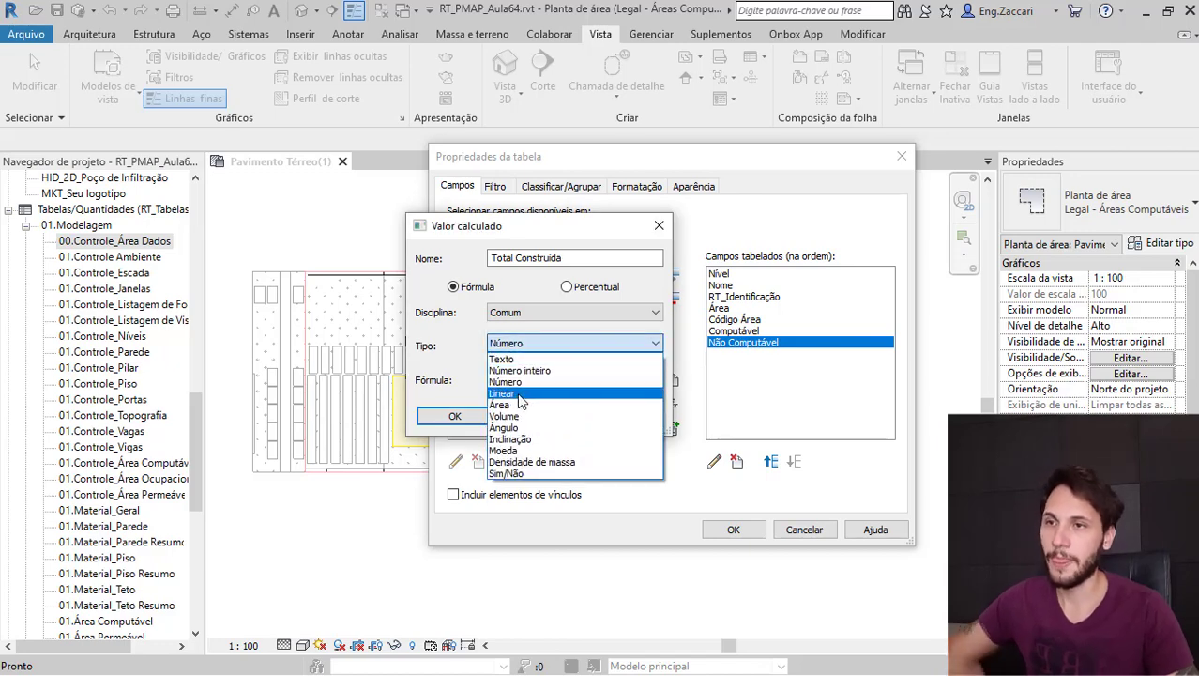
{"action": "left_click", "coordinate": [504, 406]}
{"action": "left_click", "coordinate": [472, 419]}
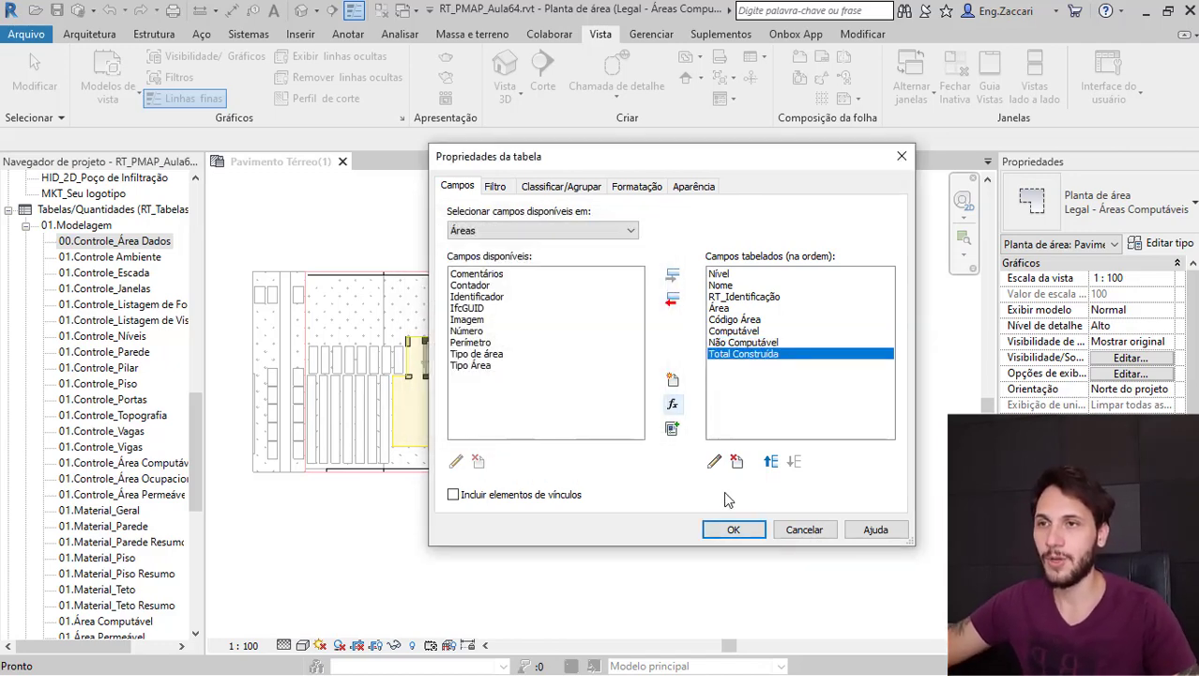
- Filter the schedule by Nome não igual VAZIO and create the schedule
{"action": "left_click", "coordinate": [504, 187]}
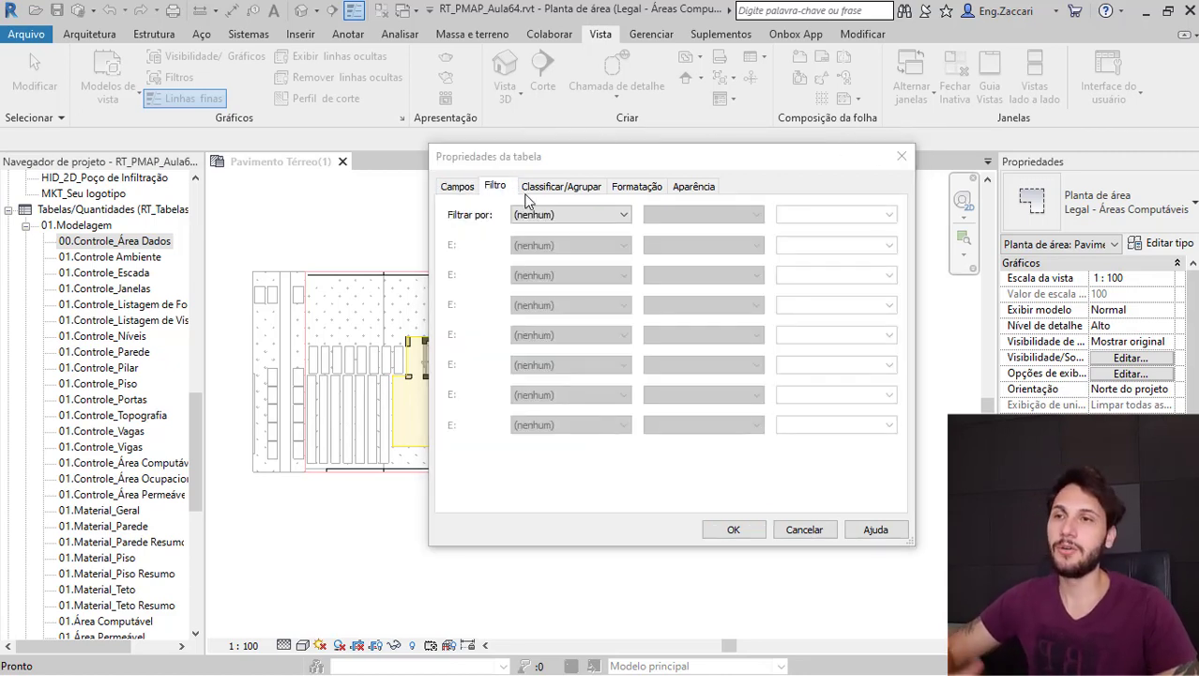
{"action": "left_click", "coordinate": [558, 215]}
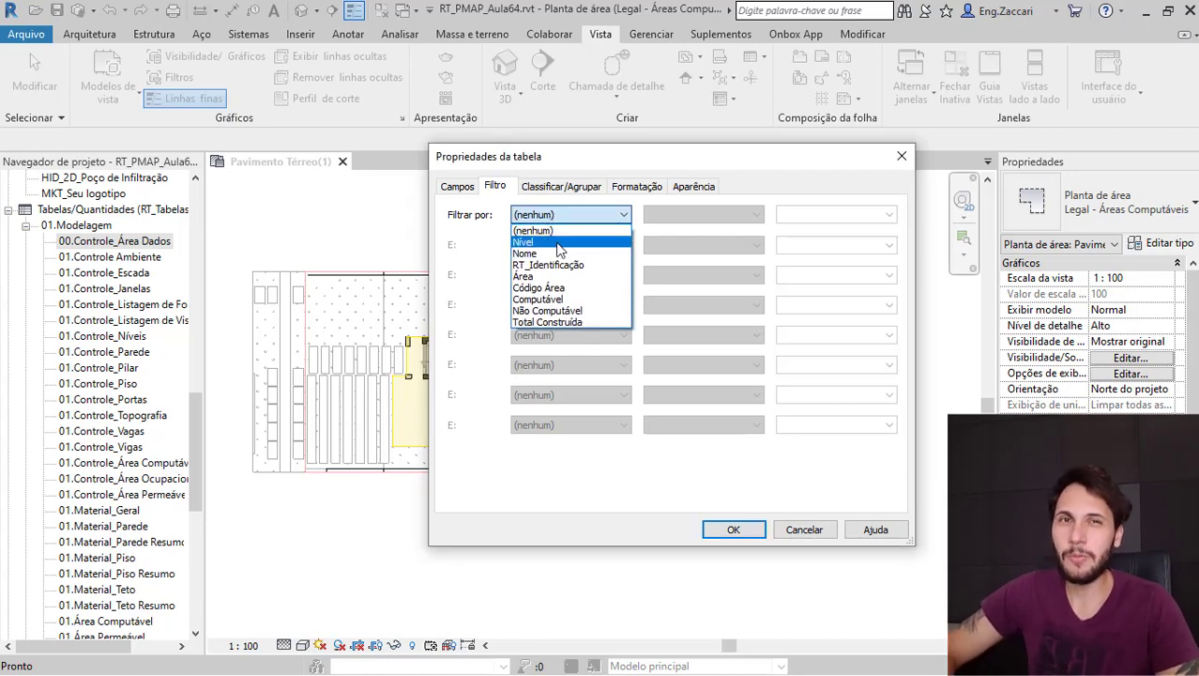
{"action": "left_click", "coordinate": [559, 254]}
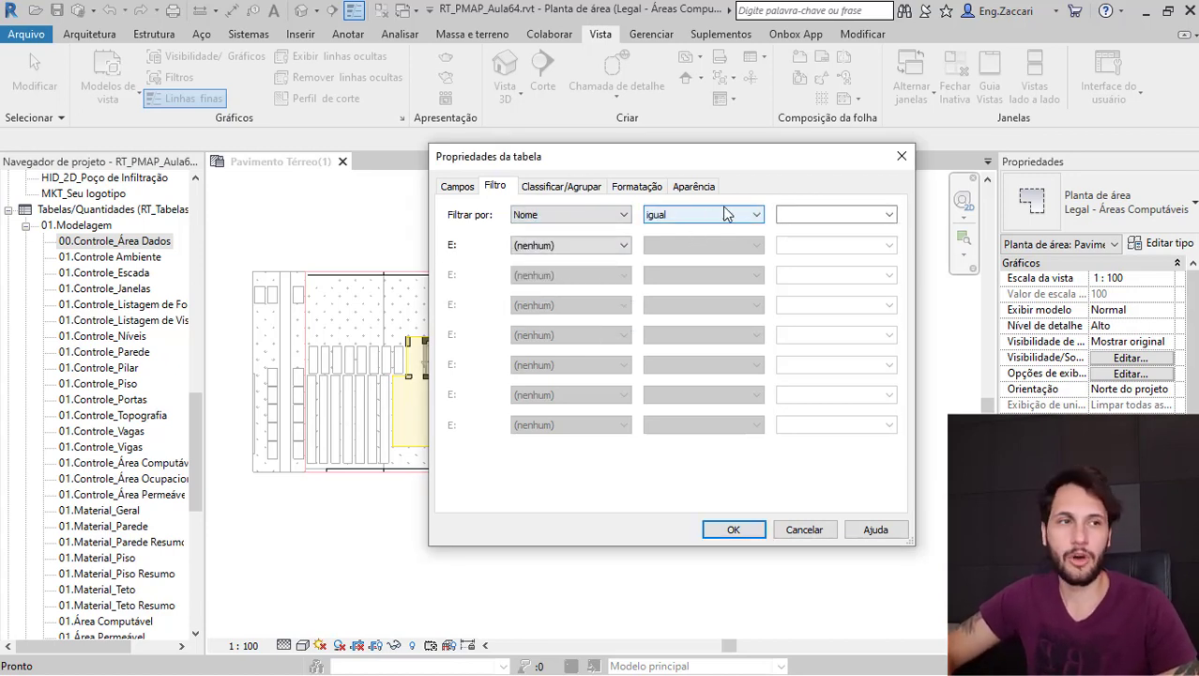
{"action": "left_click", "coordinate": [696, 216]}
{"action": "left_click", "coordinate": [690, 237]}
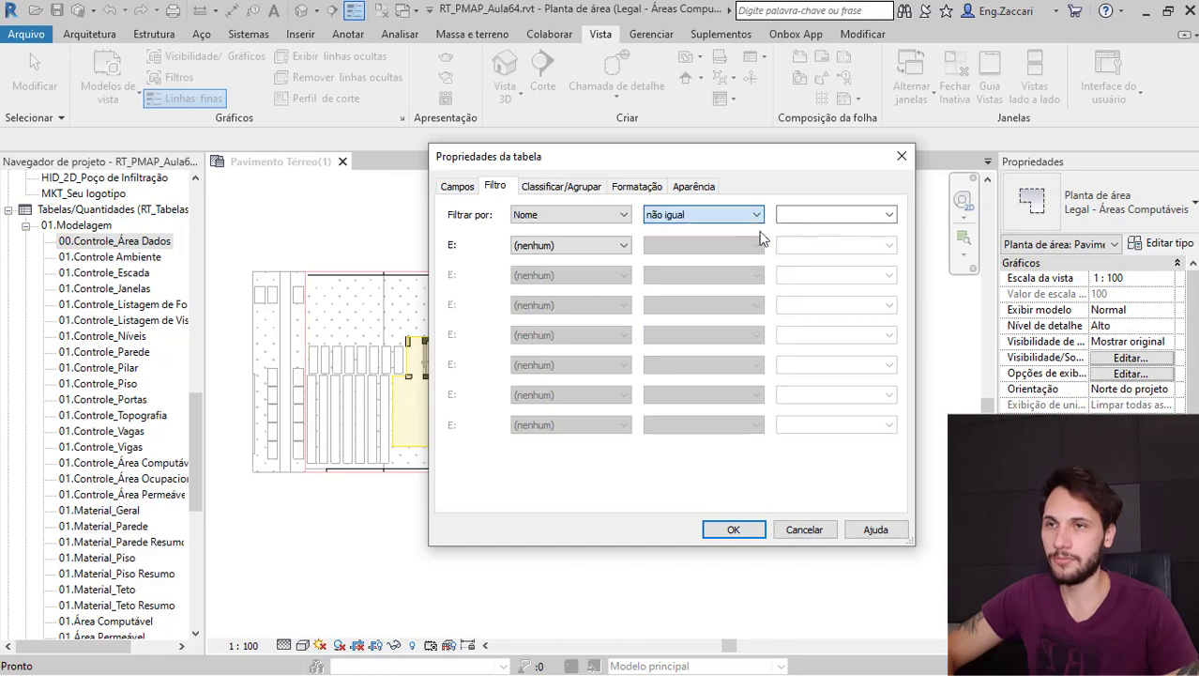
{"action": "left_click", "coordinate": [813, 214]}
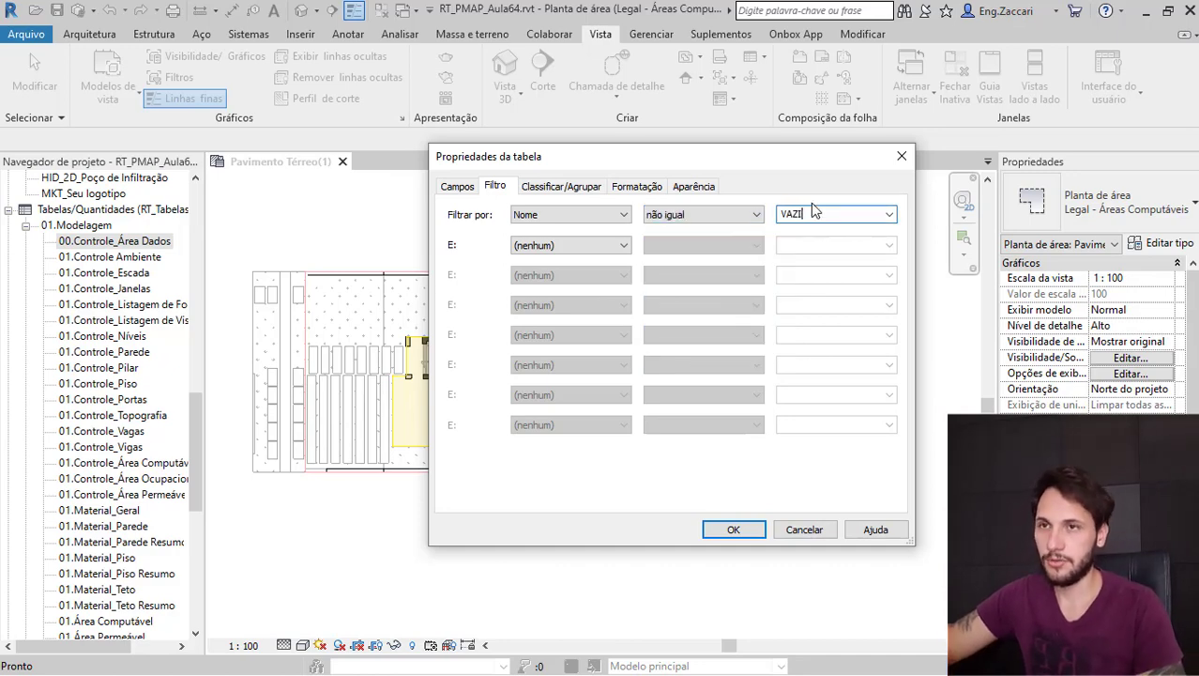
{"action": "key", "text": "Return"}
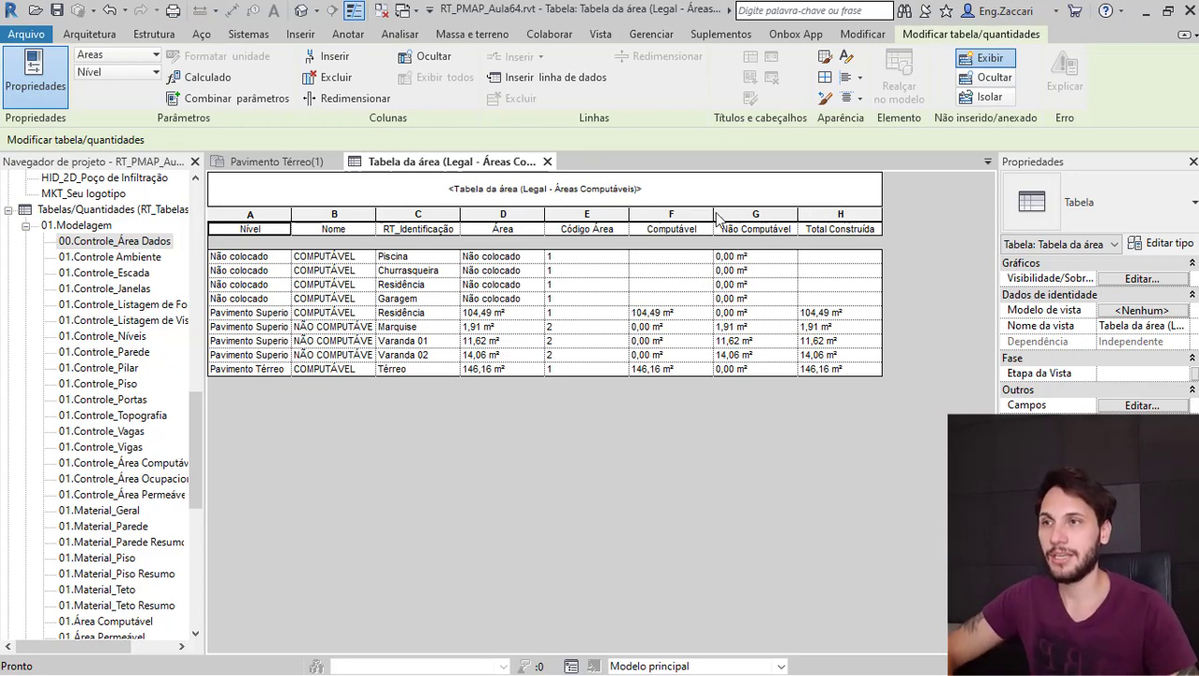
- Sort the schedule by Nível with Cabeçalho and a Somente totais Rodapé, with Nome as the second sort field
{"action": "left_click", "coordinate": [1141, 421]}
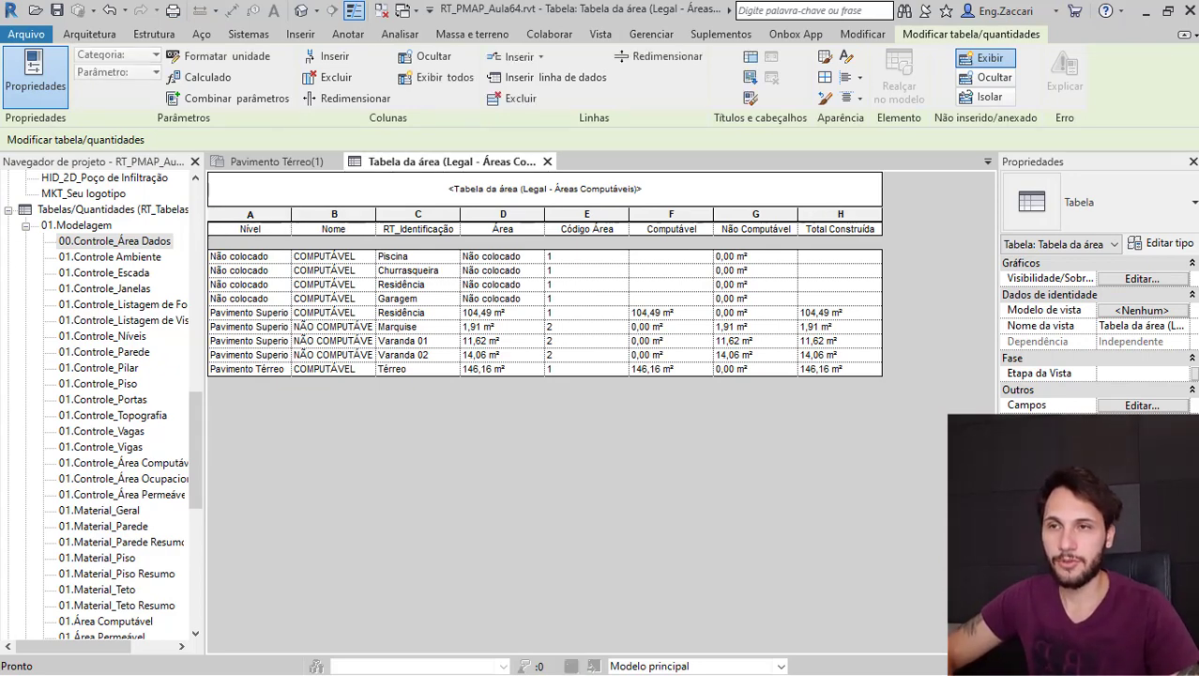
{"action": "left_click", "coordinate": [561, 188]}
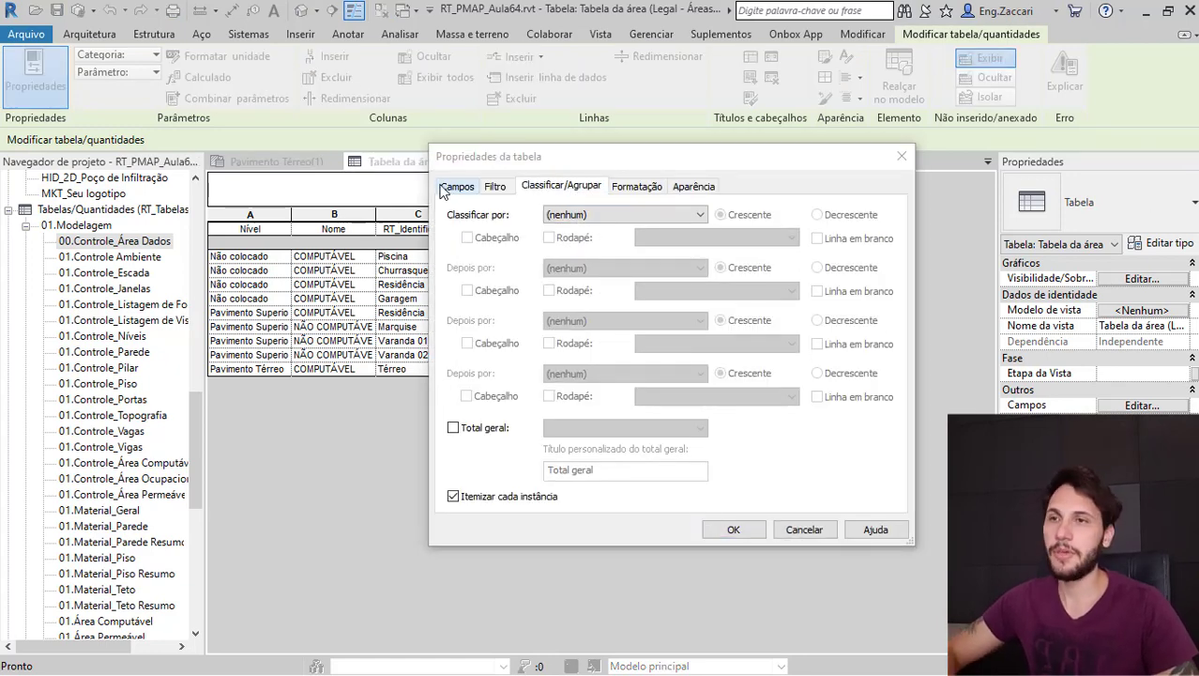
{"action": "left_click", "coordinate": [556, 215]}
{"action": "left_click", "coordinate": [561, 242]}
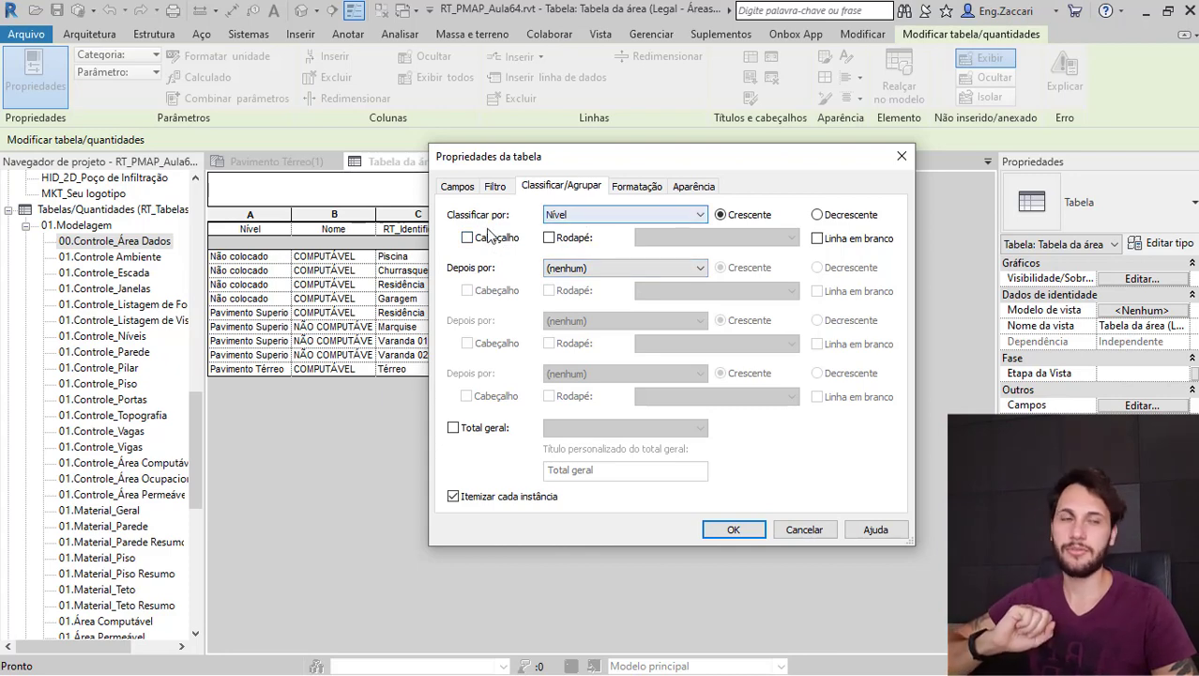
{"action": "left_click", "coordinate": [549, 238]}
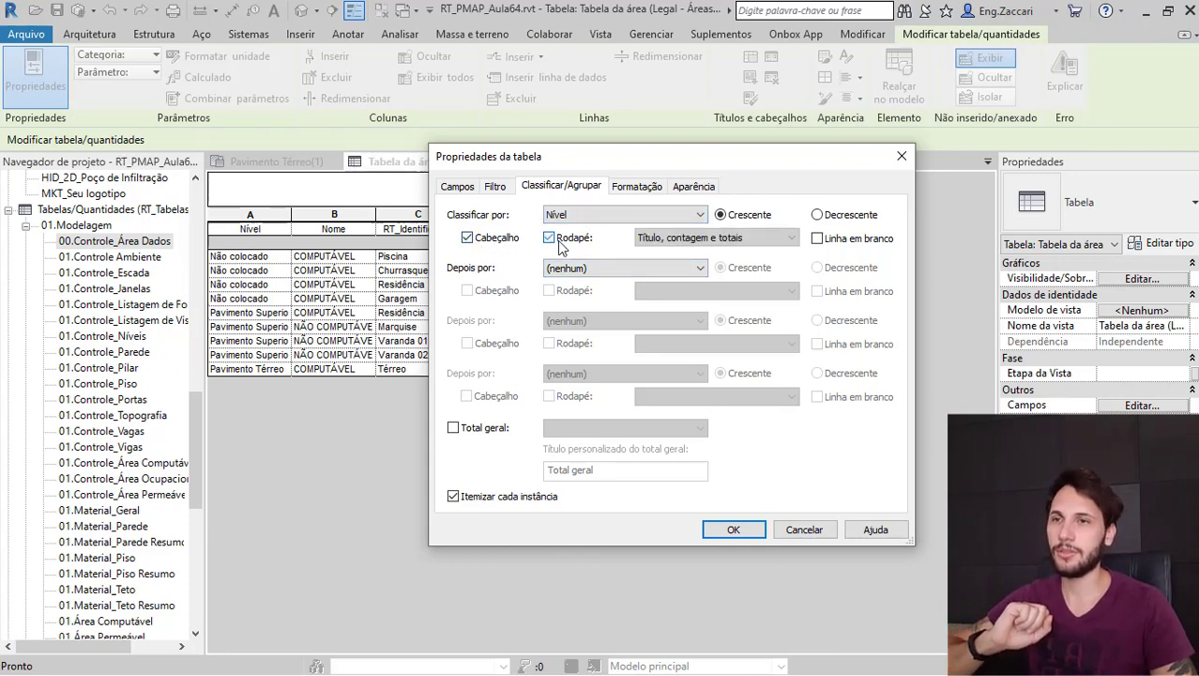
{"action": "left_click", "coordinate": [735, 238]}
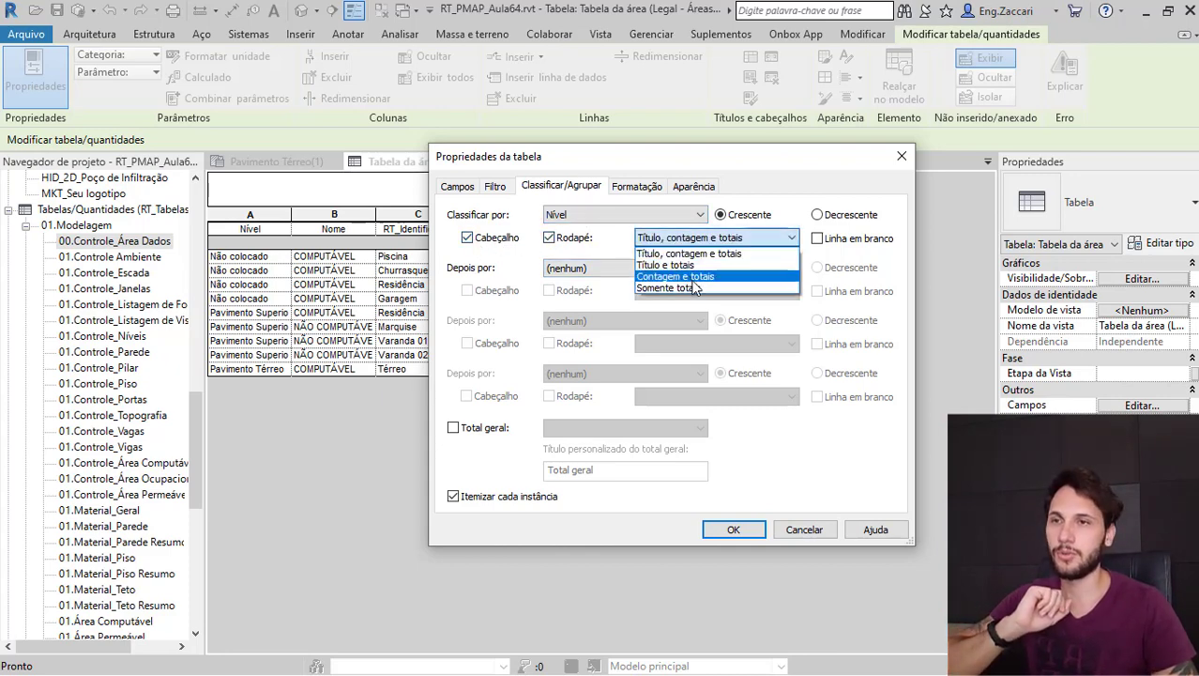
{"action": "left_click", "coordinate": [682, 288]}
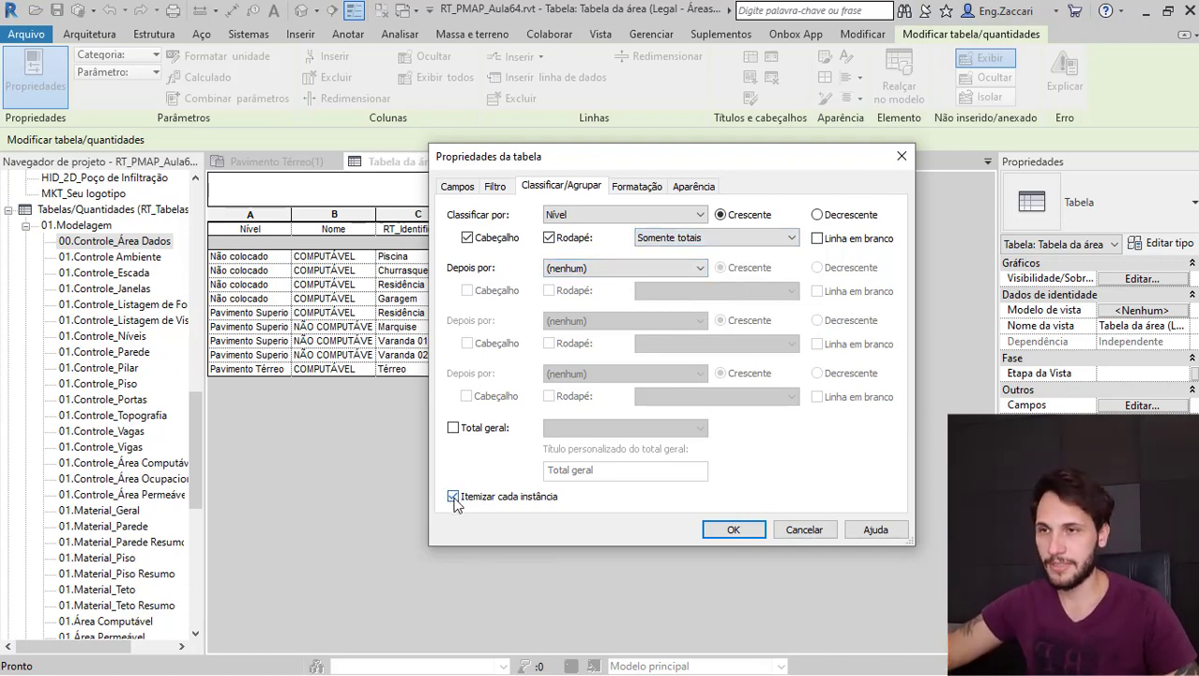
{"action": "left_click", "coordinate": [575, 272]}
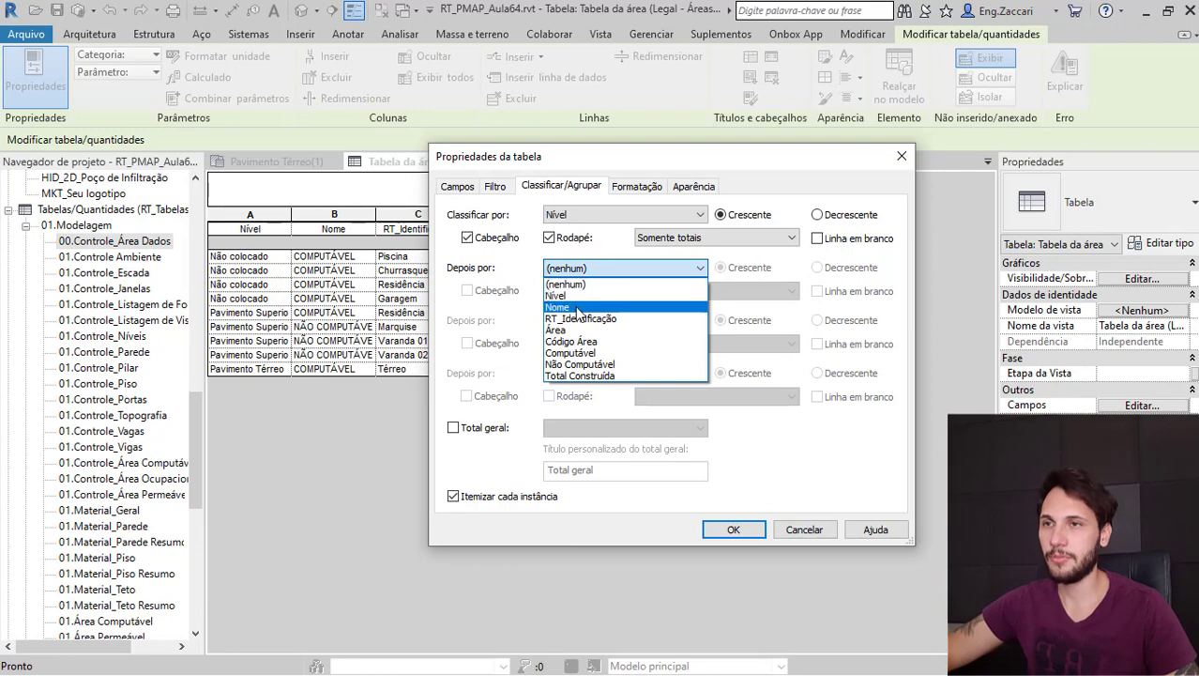
{"action": "left_click", "coordinate": [574, 306]}
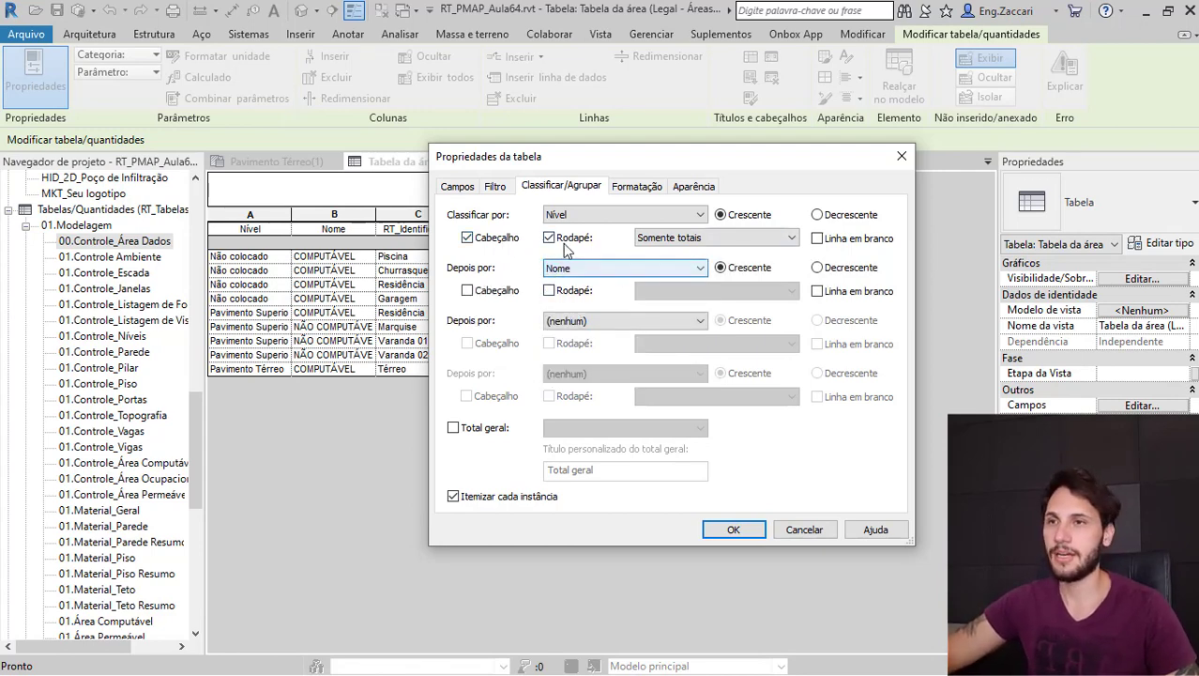
- Set the Área, Computável and Não Computável fields to Calcular os totais
{"action": "left_click", "coordinate": [642, 187]}
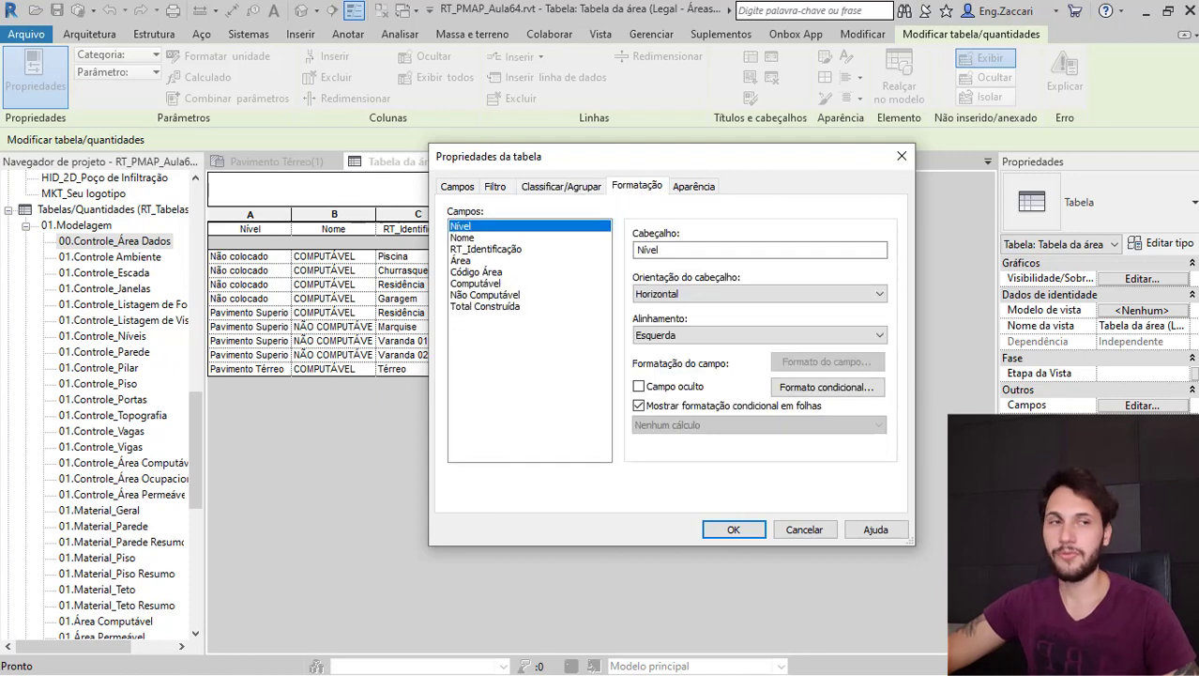
{"action": "left_click", "coordinate": [478, 260]}
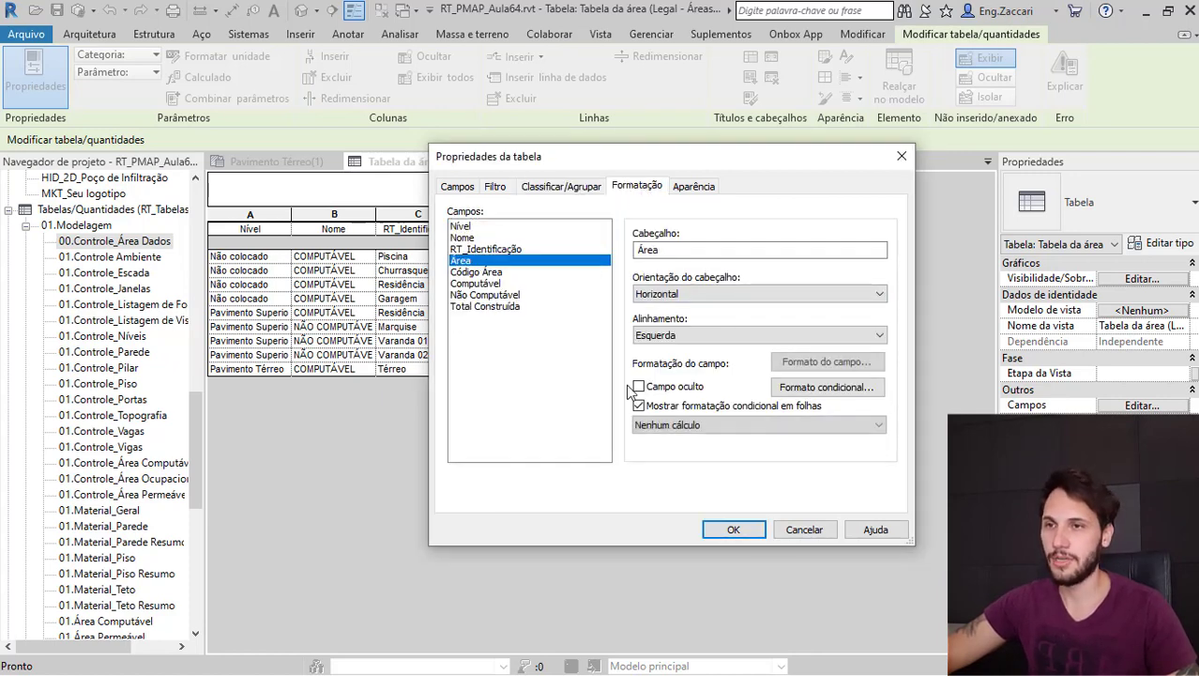
{"action": "left_click", "coordinate": [676, 425]}
{"action": "left_click", "coordinate": [697, 454]}
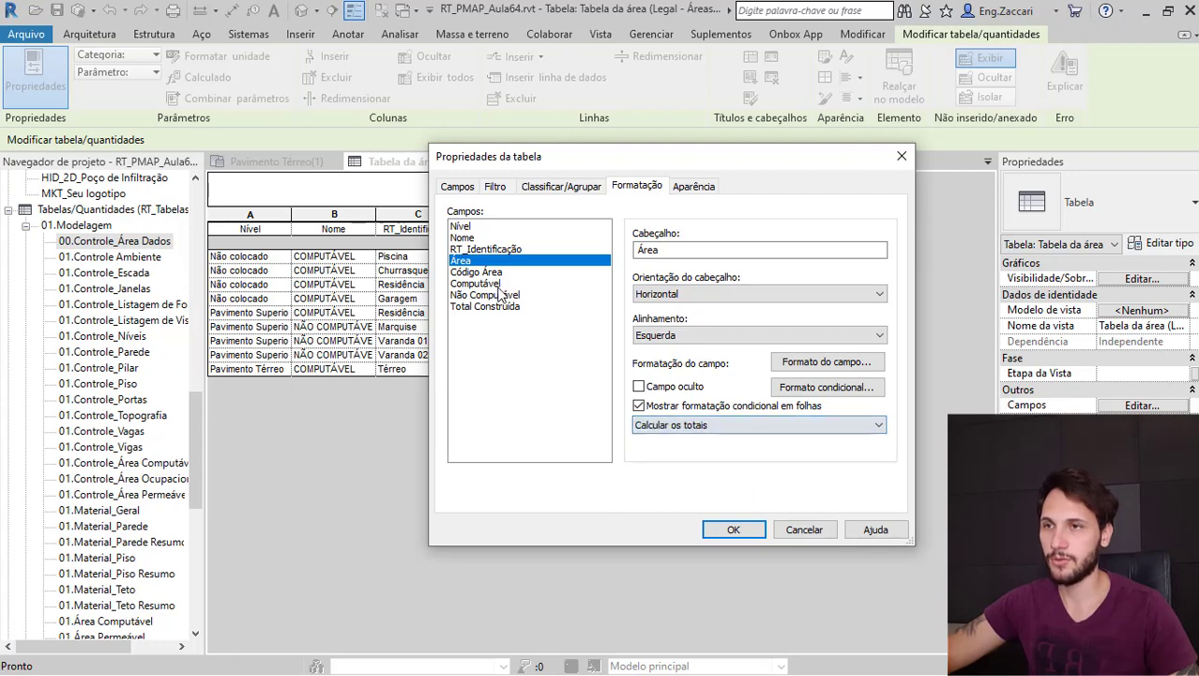
{"action": "left_click", "coordinate": [497, 283]}
{"action": "left_click", "coordinate": [676, 425]}
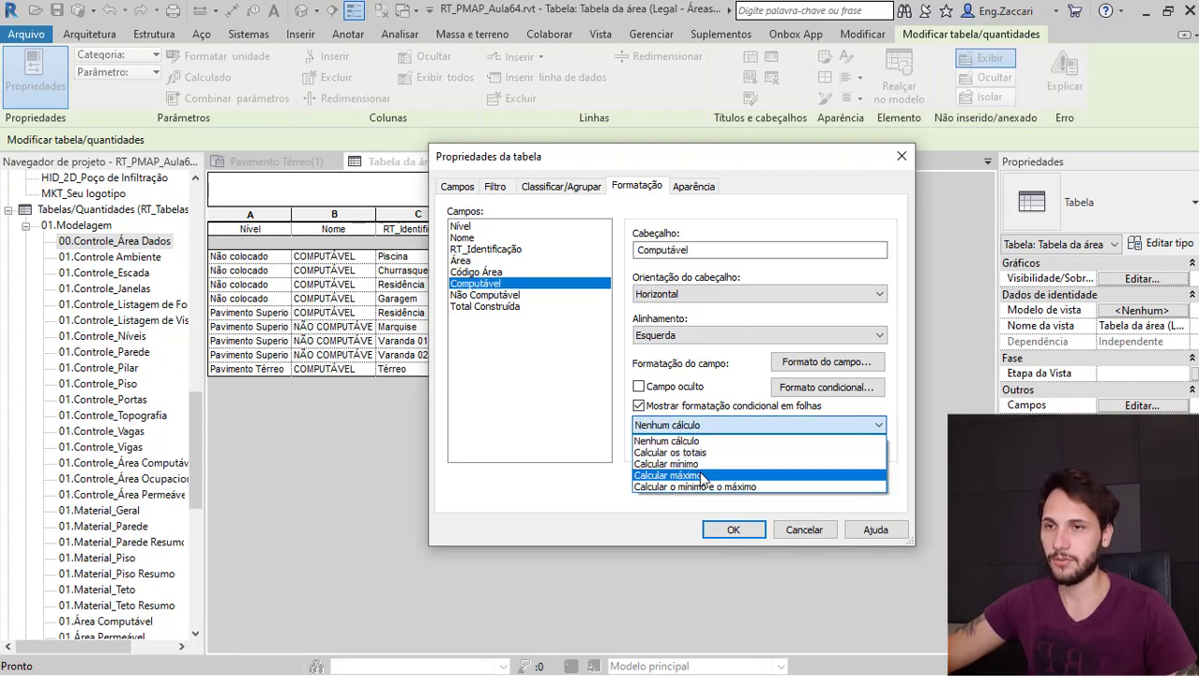
{"action": "left_click", "coordinate": [669, 453]}
{"action": "left_click", "coordinate": [497, 295]}
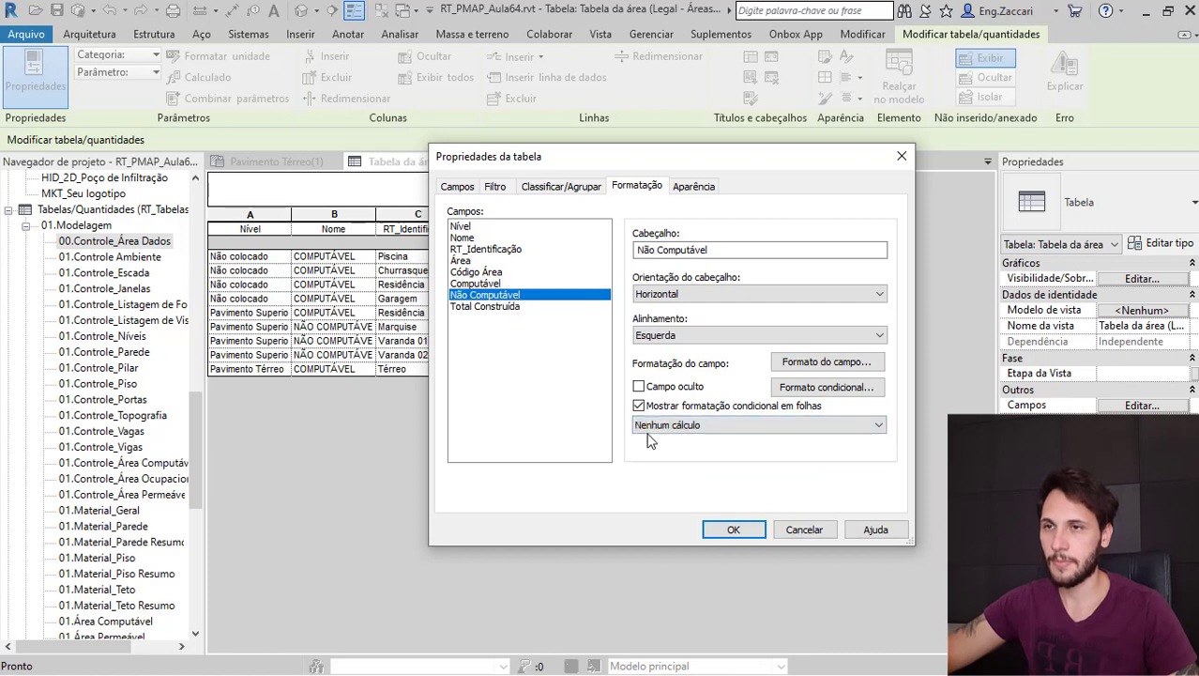
{"action": "left_click", "coordinate": [657, 425]}
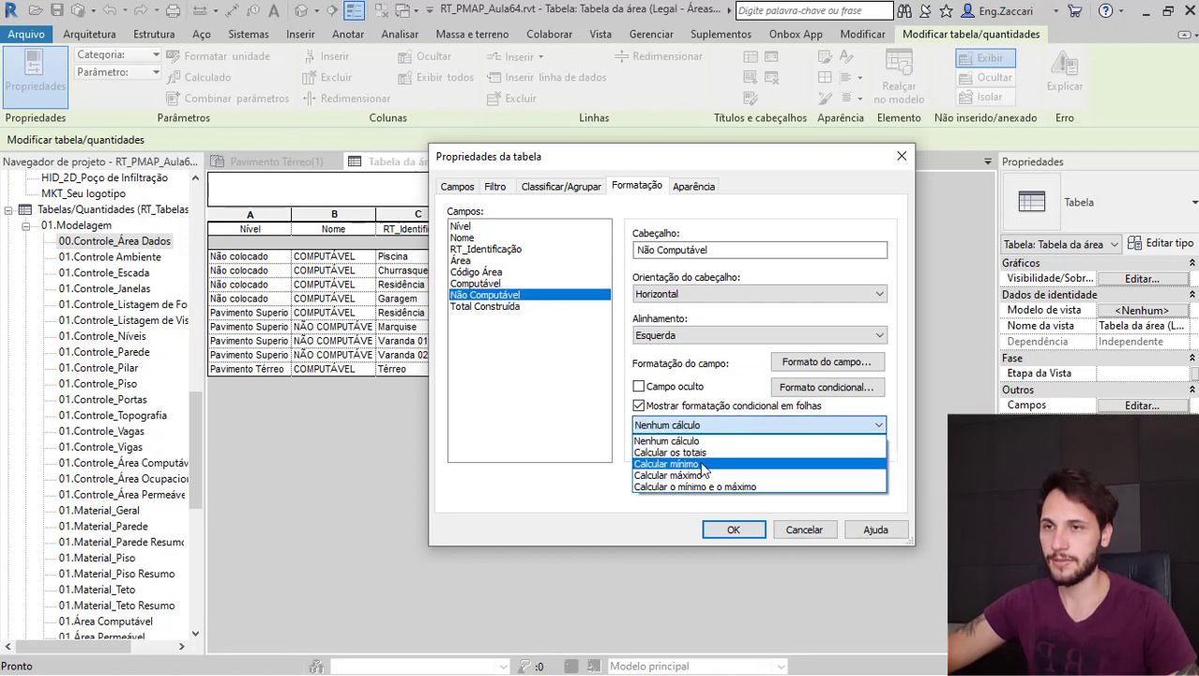
{"action": "left_click", "coordinate": [670, 452]}
- Make Nível a hidden field and apply the schedule properties
{"action": "left_click", "coordinate": [466, 228]}
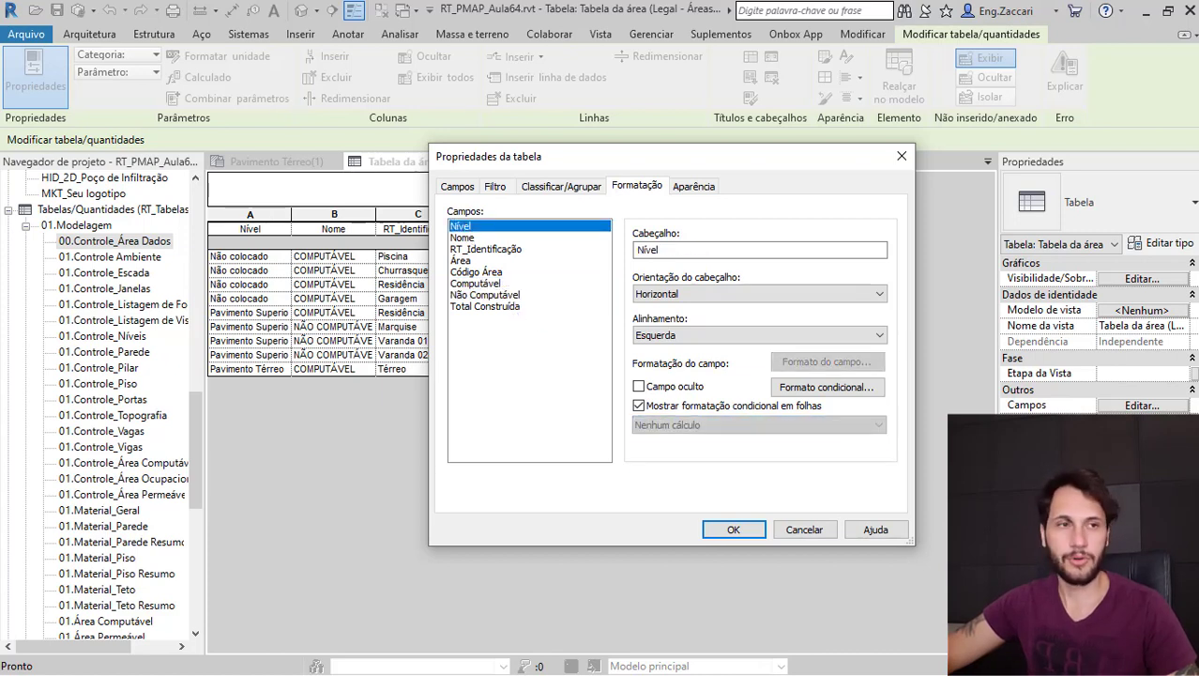
{"action": "left_click", "coordinate": [639, 386]}
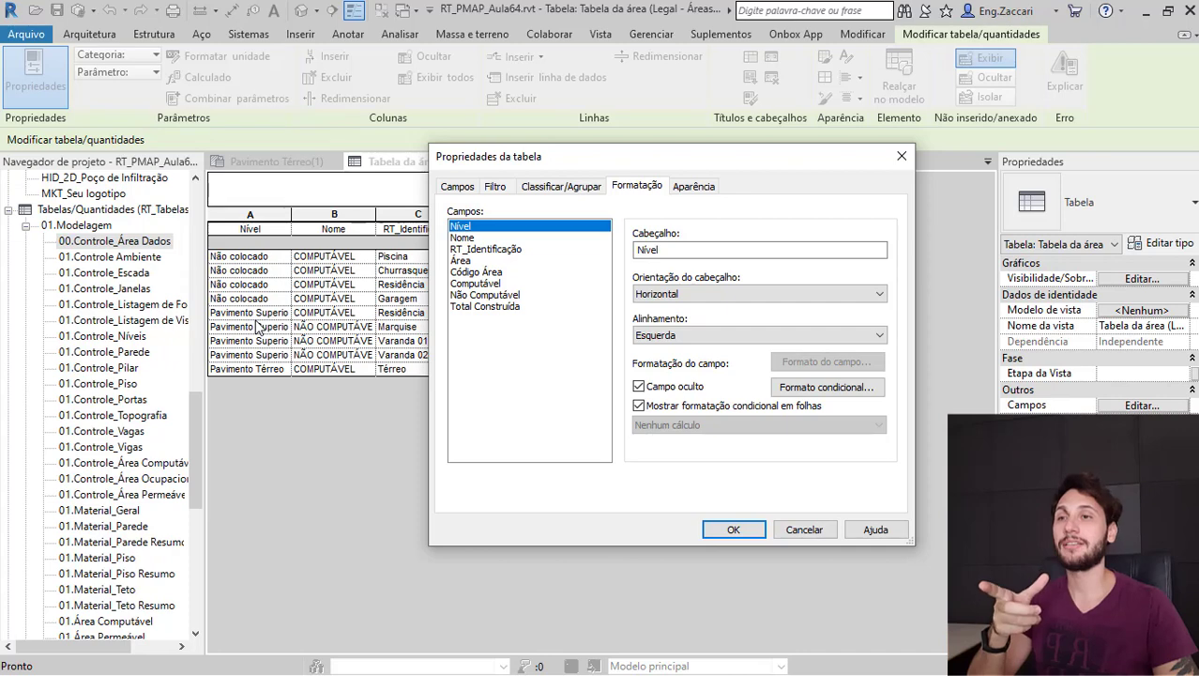
{"action": "left_click", "coordinate": [734, 531]}
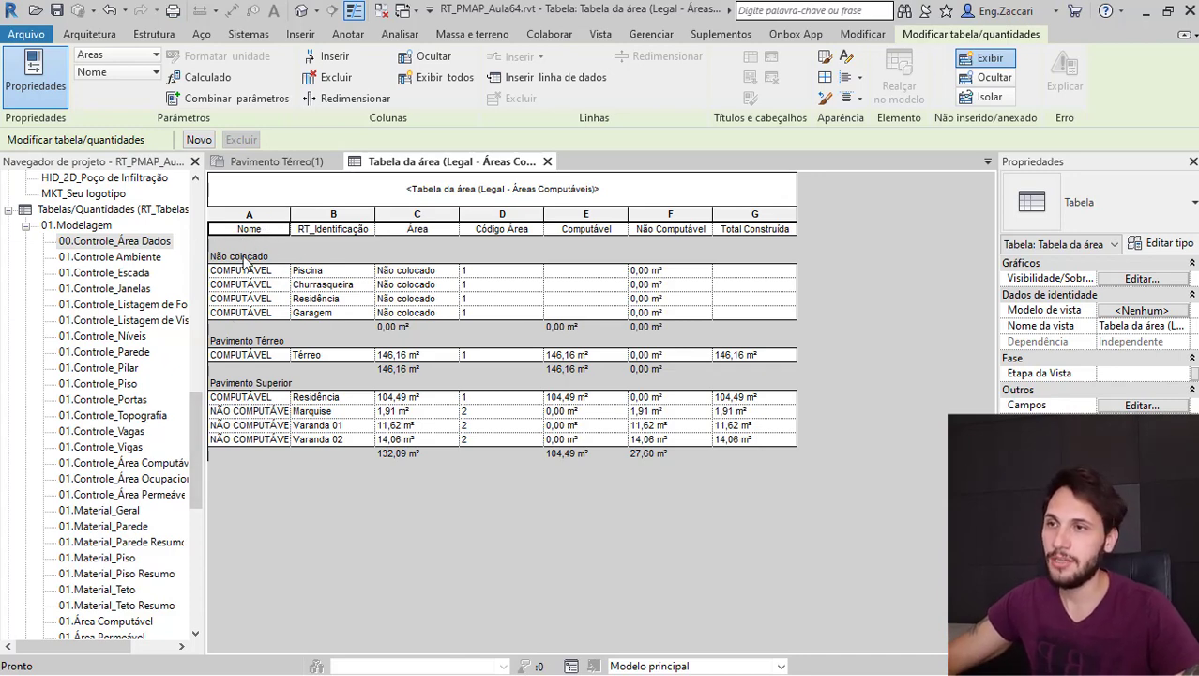
- Delete the Piscina, Churrasqueira, Residência and Garagem areas listed under Não colocado
{"action": "left_click_drag", "start_coordinate": [235, 272], "coordinate": [239, 326]}
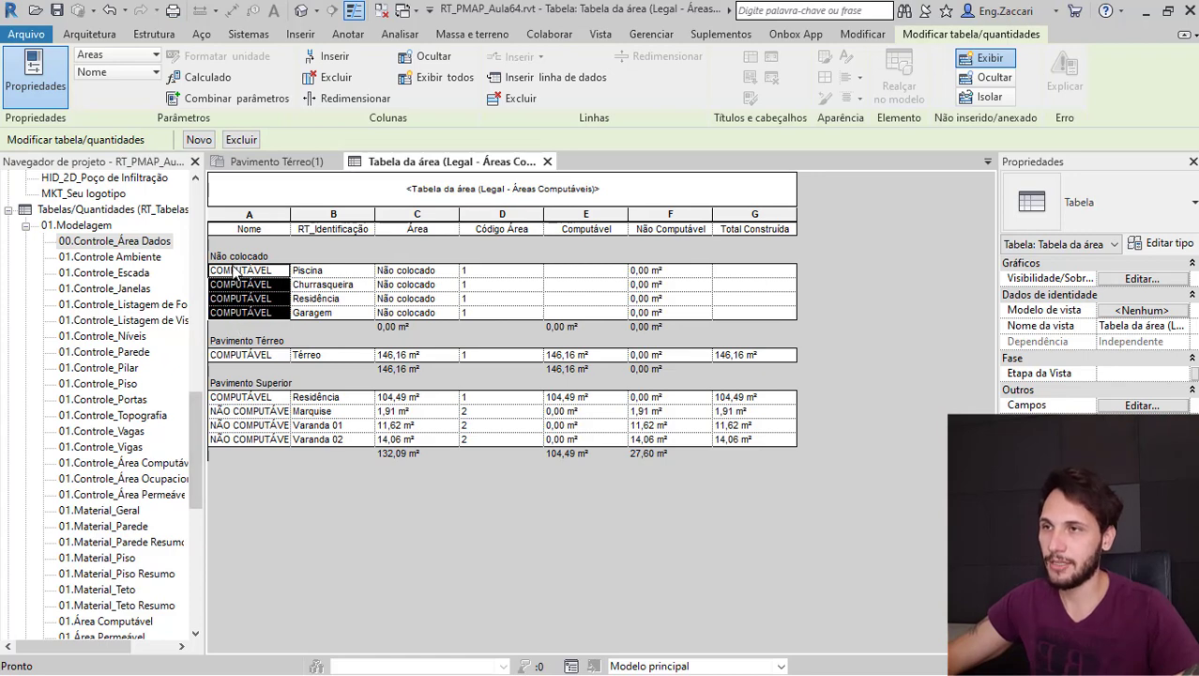
{"action": "right_click", "coordinate": [235, 272]}
{"action": "left_click", "coordinate": [303, 457]}
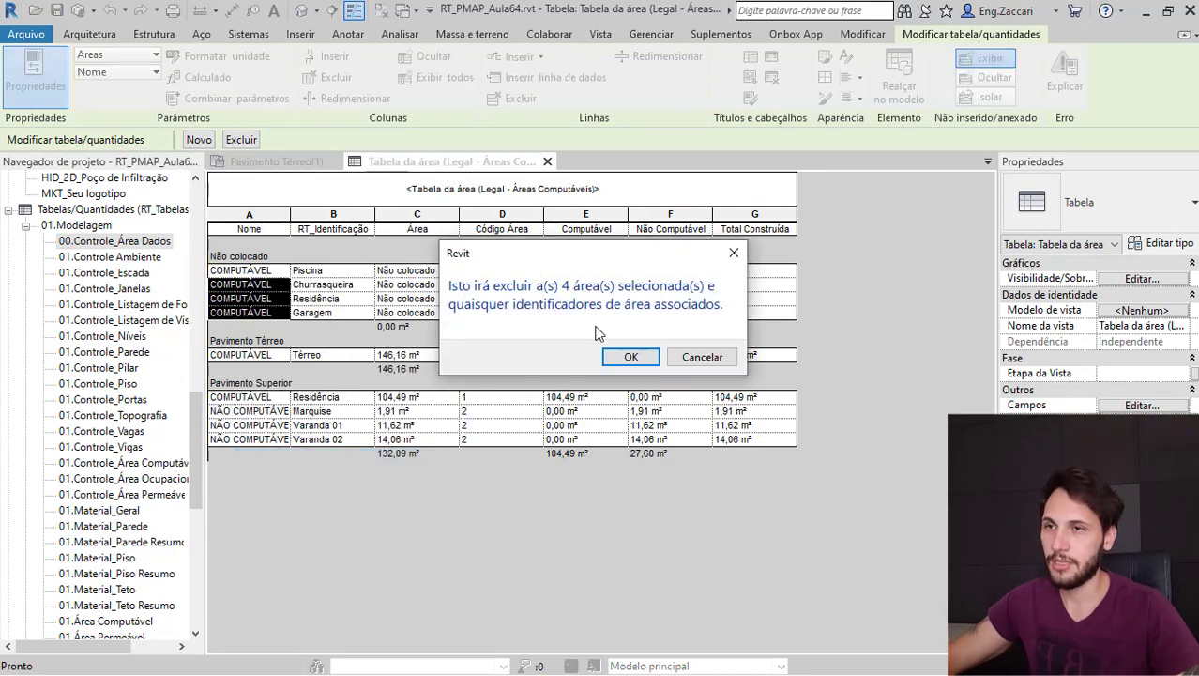
{"action": "left_click", "coordinate": [630, 356]}
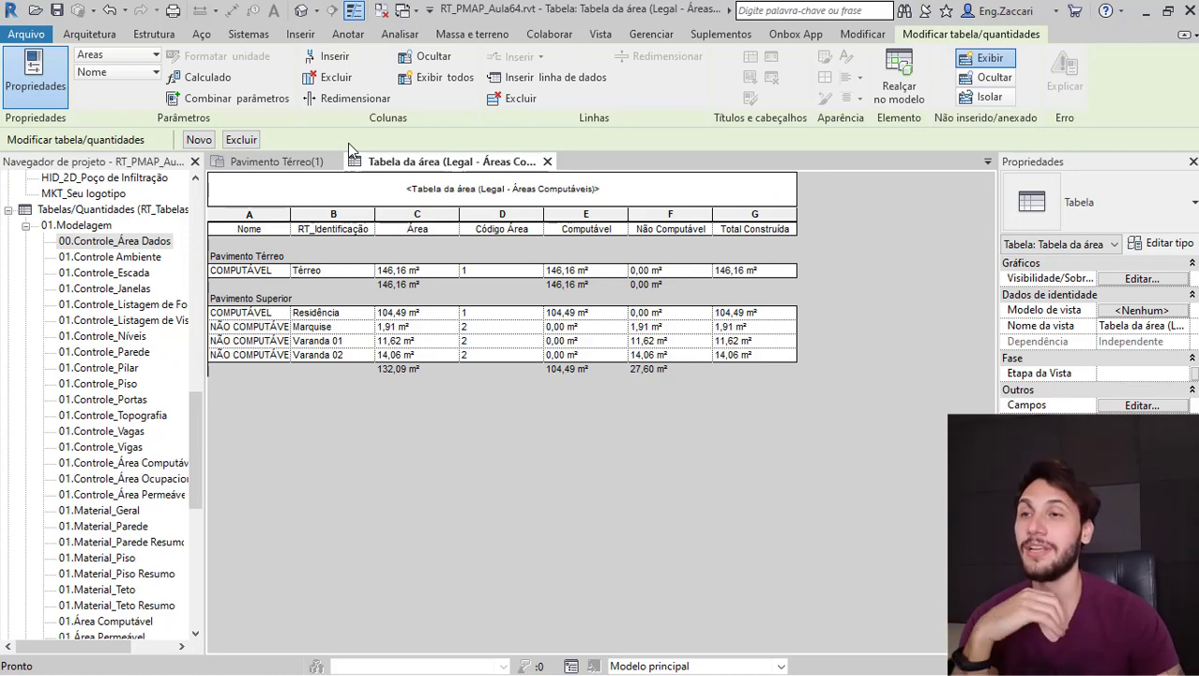
- Hide the Código Área and Nome columns in the area schedule
{"action": "left_click", "coordinate": [515, 219]}
{"action": "right_click", "coordinate": [513, 215]}
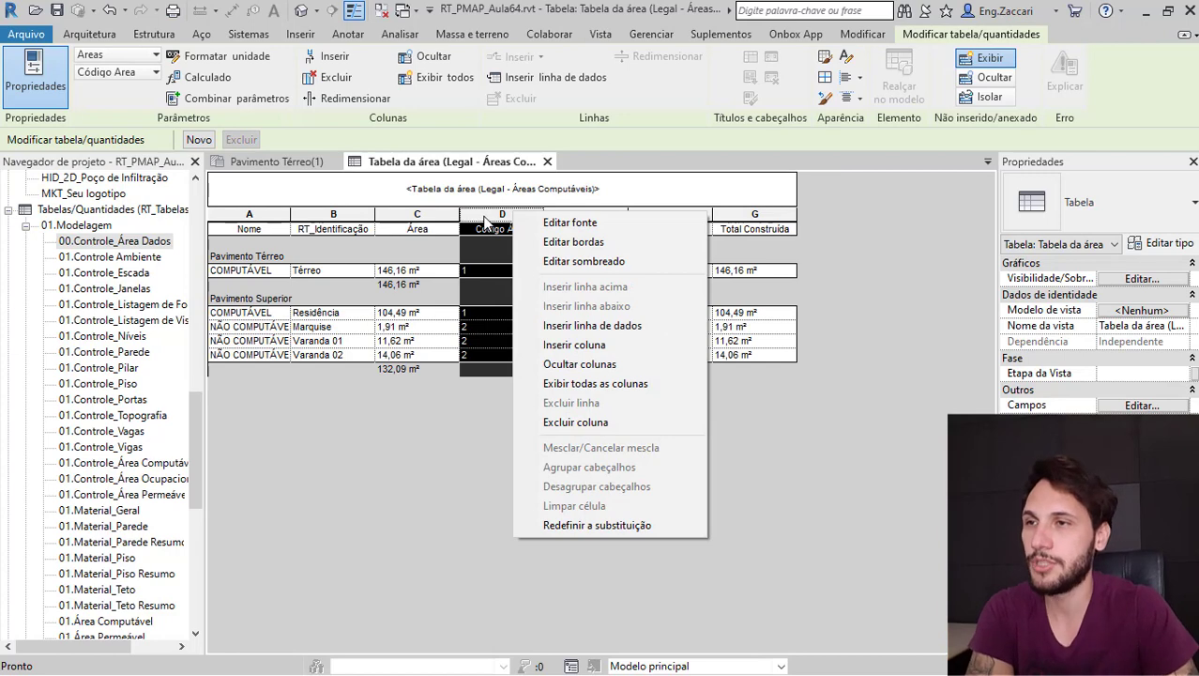
{"action": "left_click", "coordinate": [579, 364]}
{"action": "left_click", "coordinate": [247, 215]}
{"action": "right_click", "coordinate": [246, 217]}
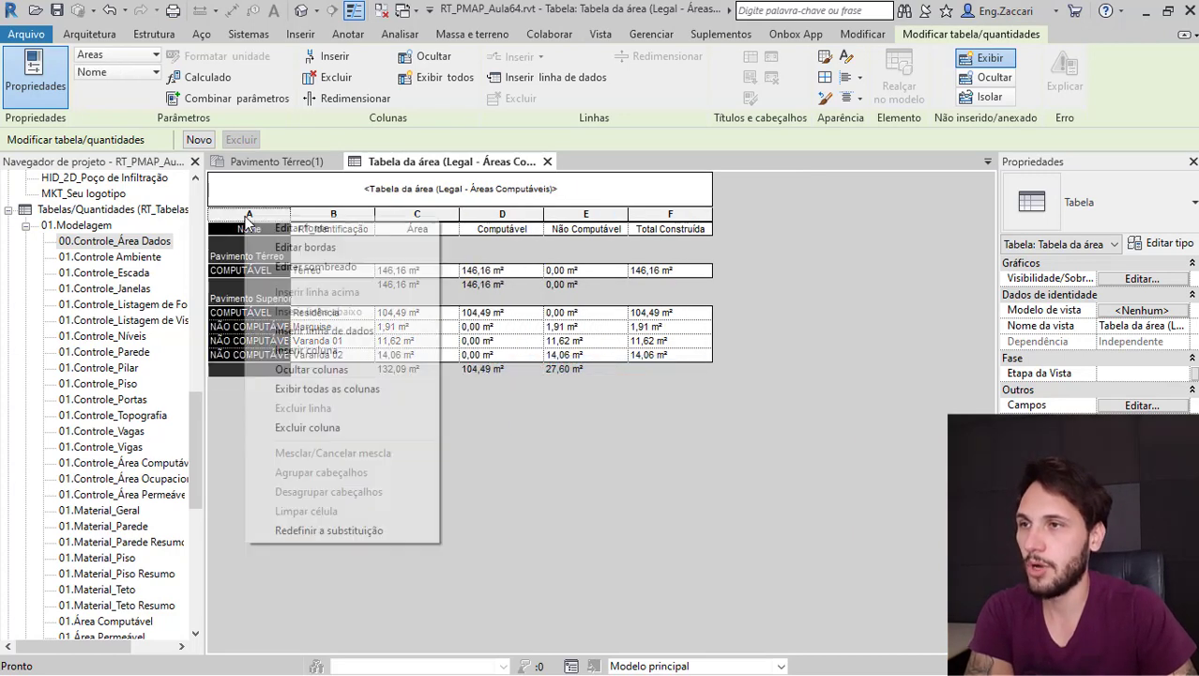
{"action": "left_click", "coordinate": [317, 370]}
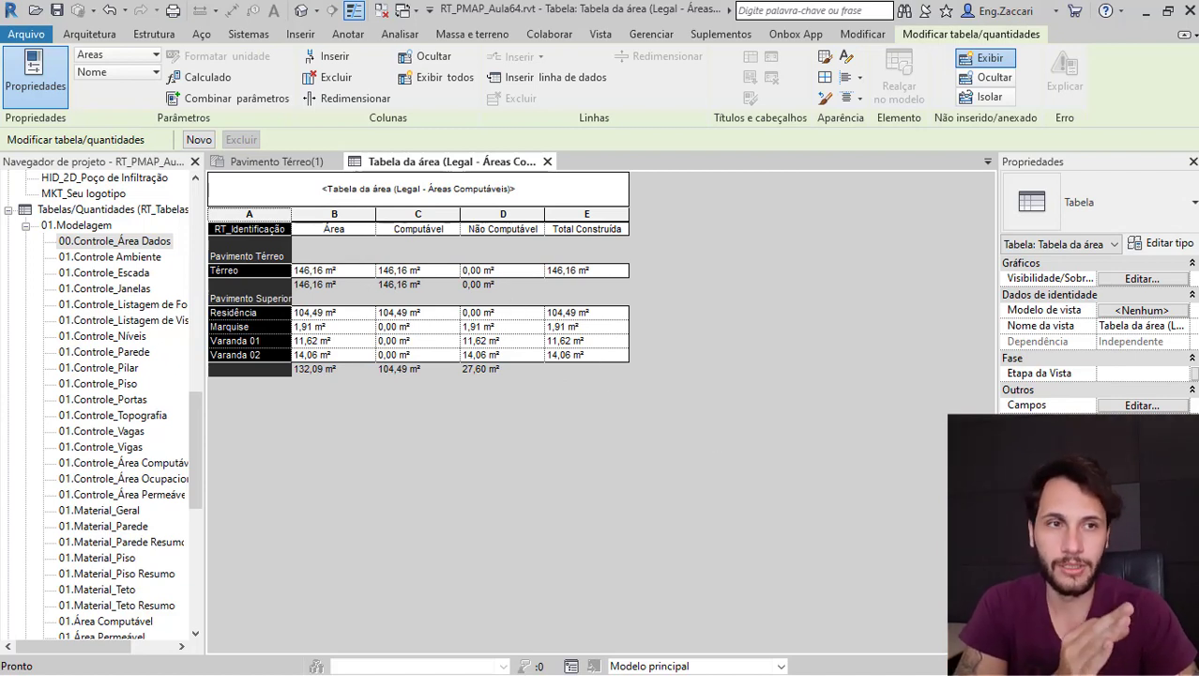
- Narrow the RT_Identificação column of the area schedule slightly
{"action": "left_click", "coordinate": [258, 216]}
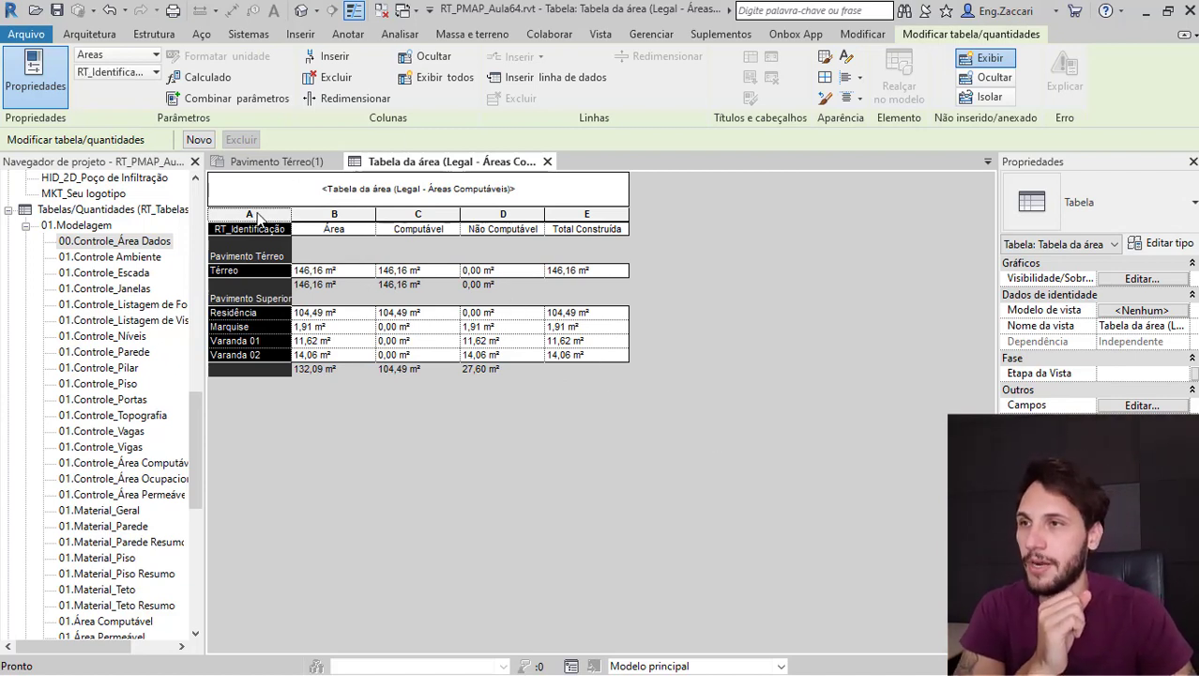
{"action": "left_click", "coordinate": [273, 230]}
{"action": "left_click_drag", "start_coordinate": [291, 230], "coordinate": [288, 232]}
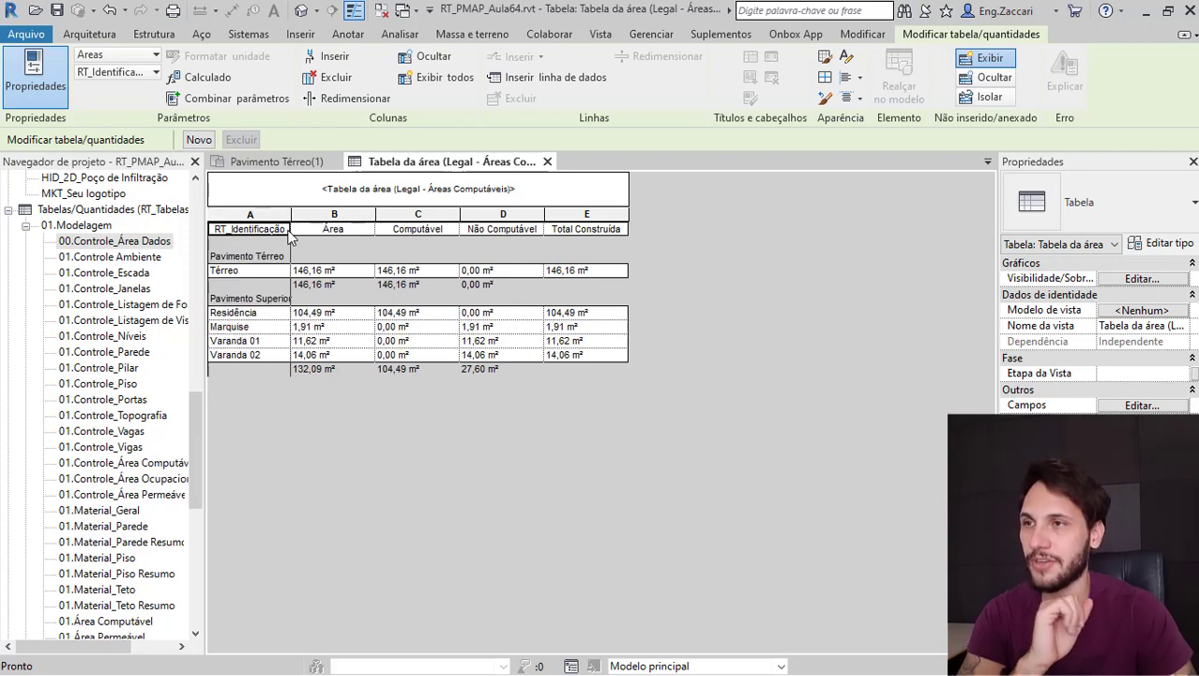
- Rename the RT_Identificação column header of the area schedule as Nome
{"action": "left_click", "coordinate": [286, 231]}
{"action": "double_click", "coordinate": [282, 229]}
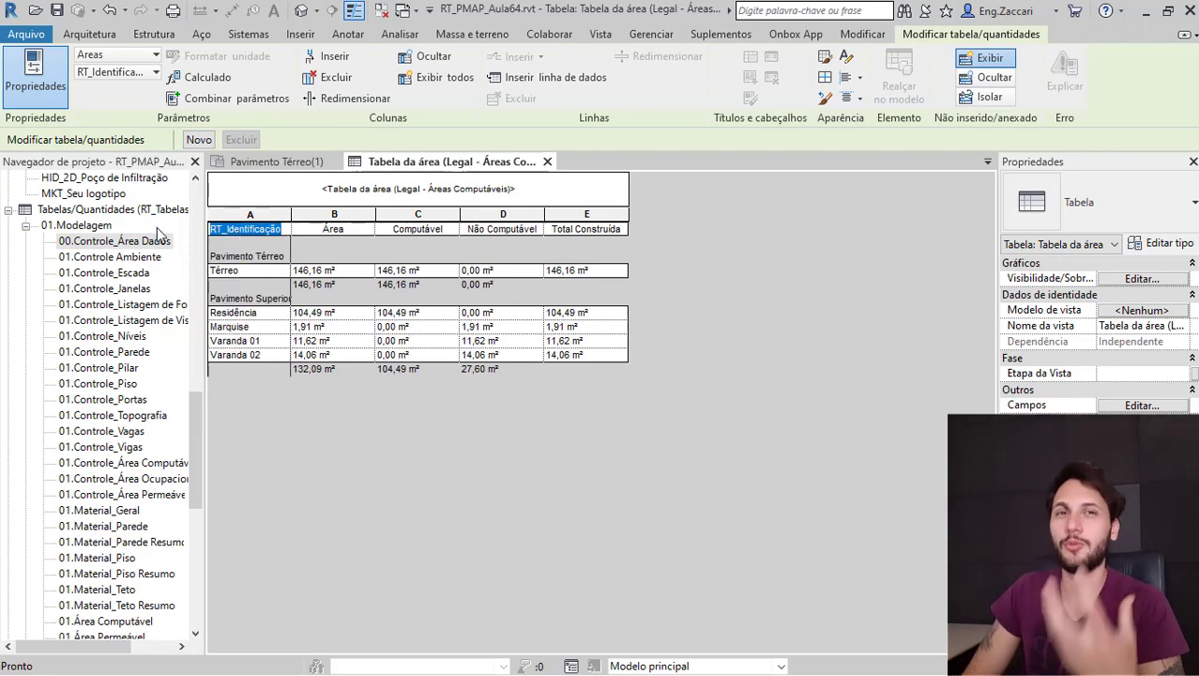
{"action": "type", "text": "Nome"}
{"action": "key", "text": "Return"}
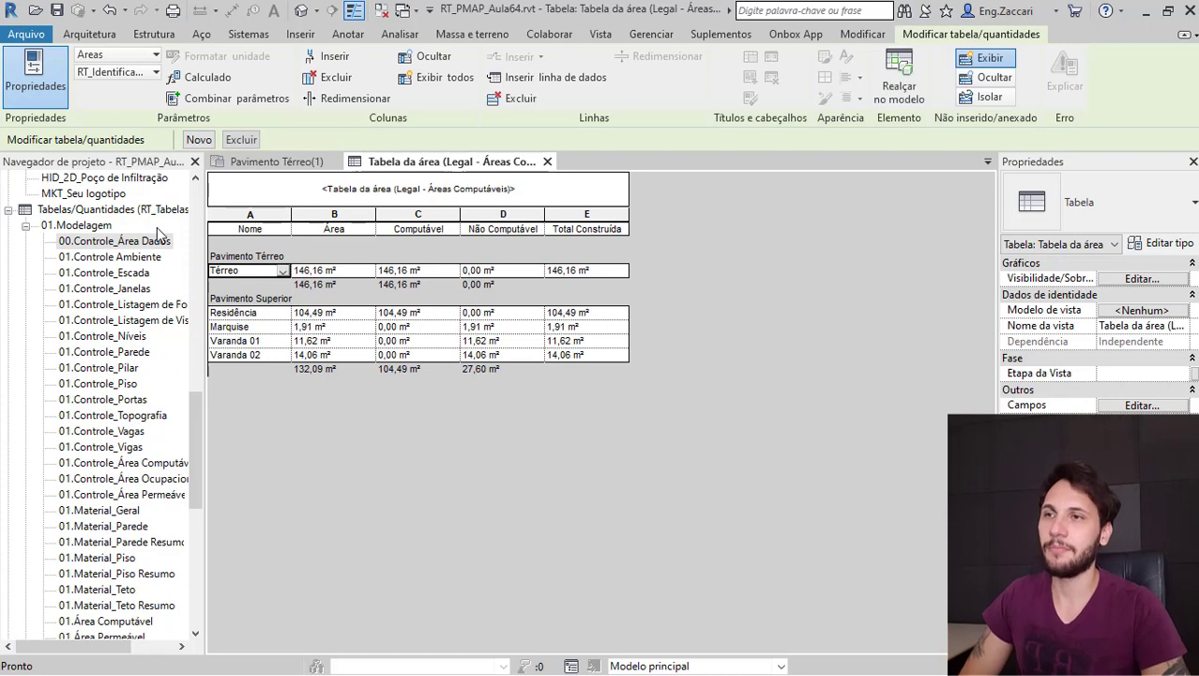
- Hide the Área and Total Construída columns in the area schedule
{"action": "left_click", "coordinate": [420, 217]}
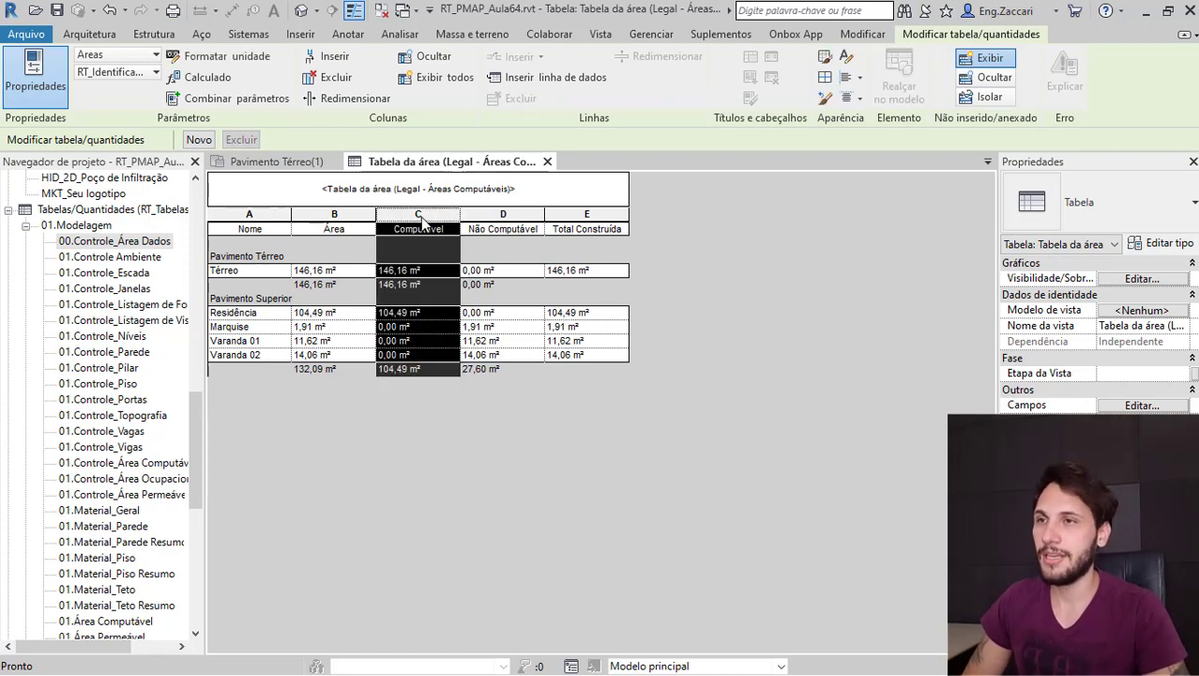
{"action": "left_click", "coordinate": [362, 215], "text": "shift"}
{"action": "right_click", "coordinate": [361, 217]}
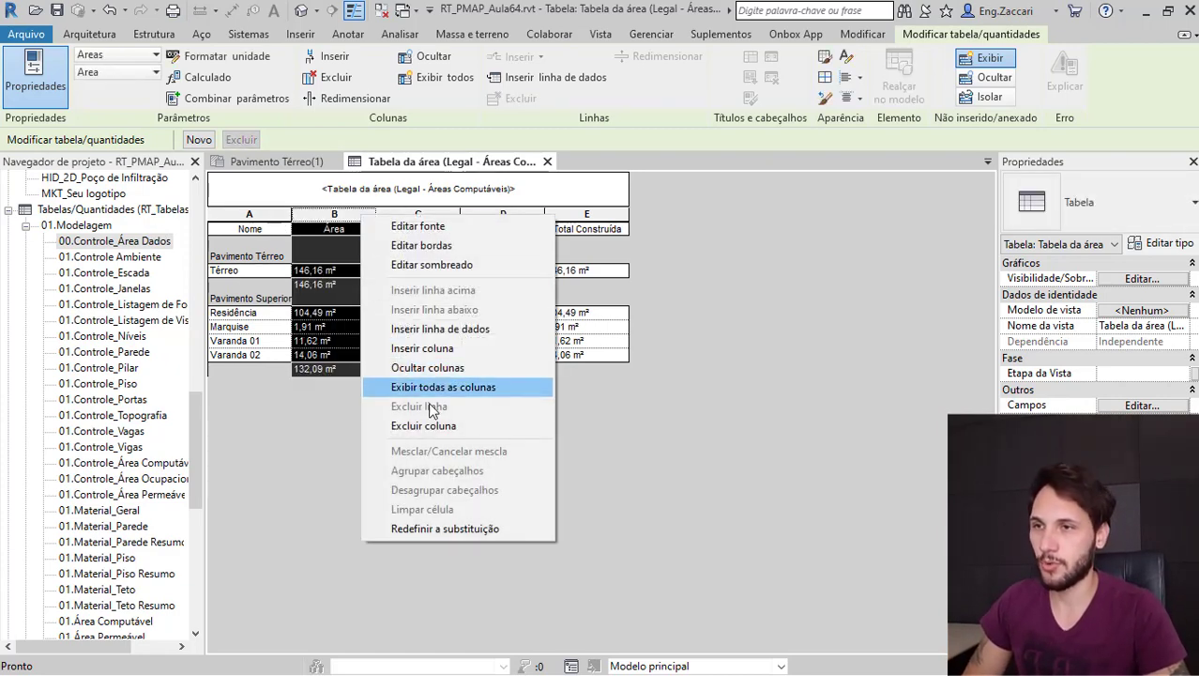
{"action": "left_click", "coordinate": [447, 367]}
{"action": "left_click", "coordinate": [501, 224]}
{"action": "right_click", "coordinate": [502, 223]}
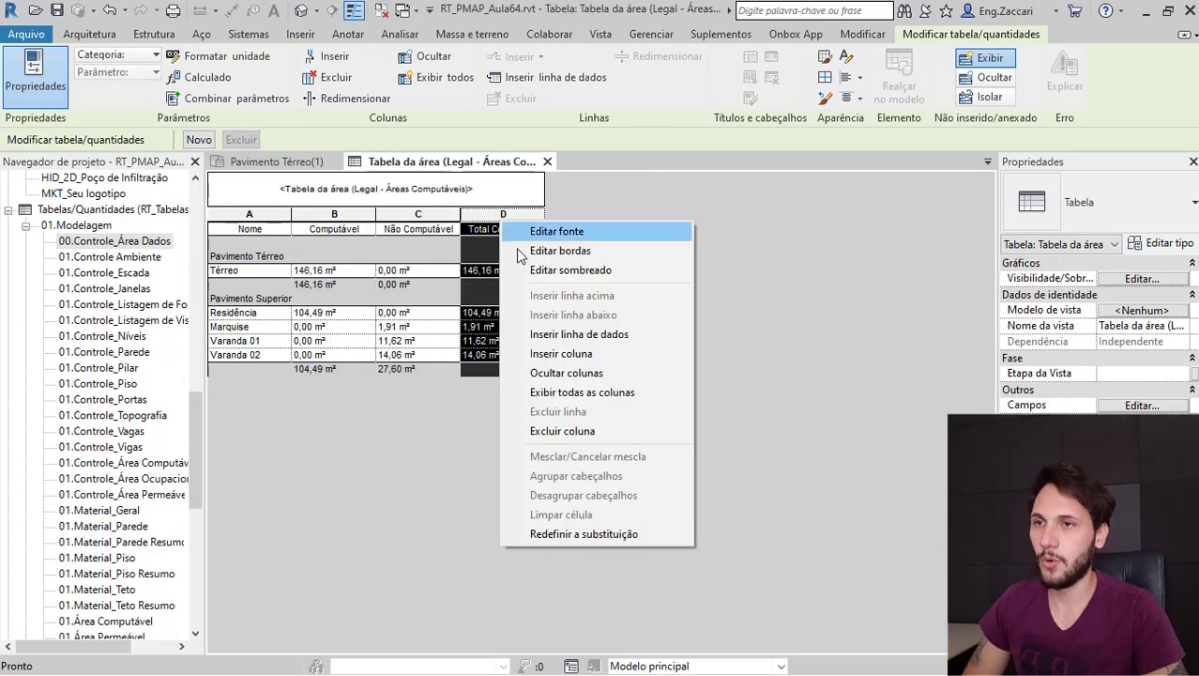
{"action": "left_click", "coordinate": [567, 370]}
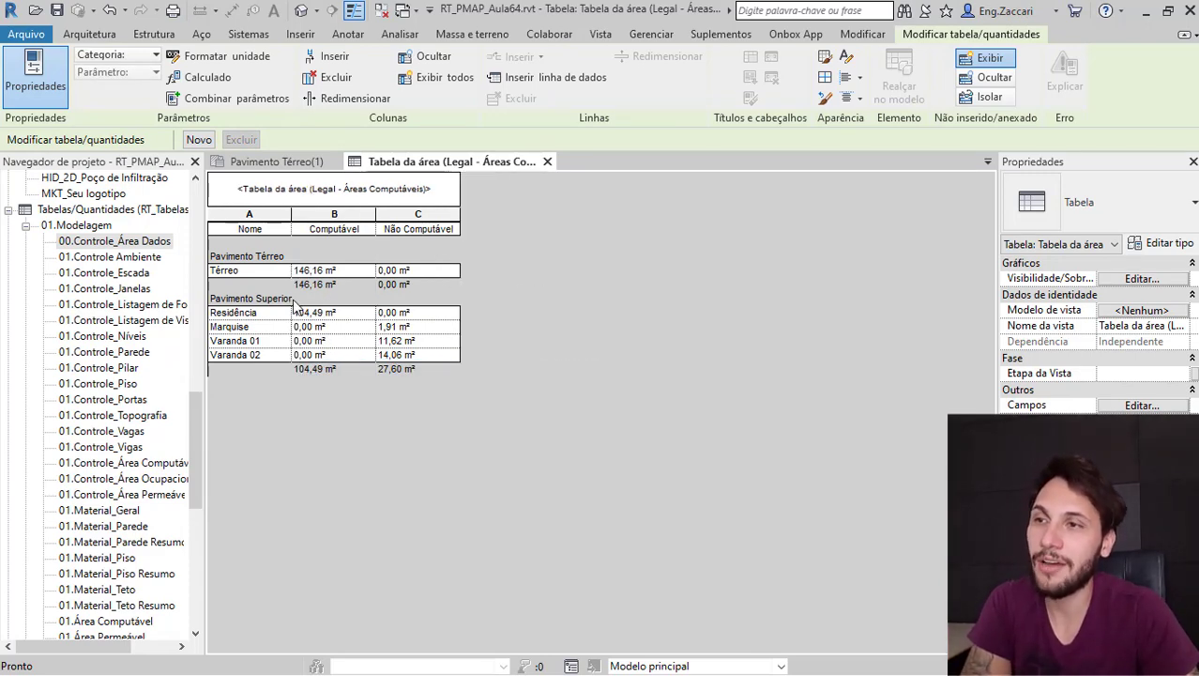
- Insert a row above the schedule title, delete its extra columns and fill the remaining cell with the placeholder "dsfahuuhsdfauhfdsauadfs"
{"action": "right_click", "coordinate": [398, 194]}
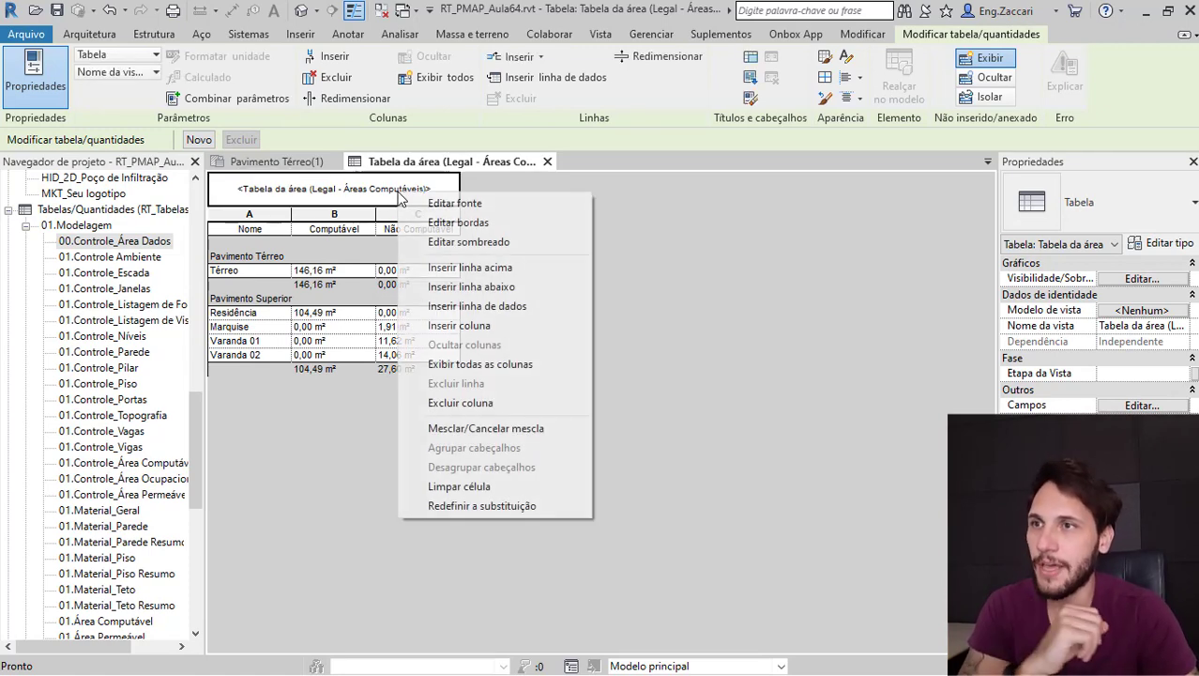
{"action": "left_click", "coordinate": [516, 270]}
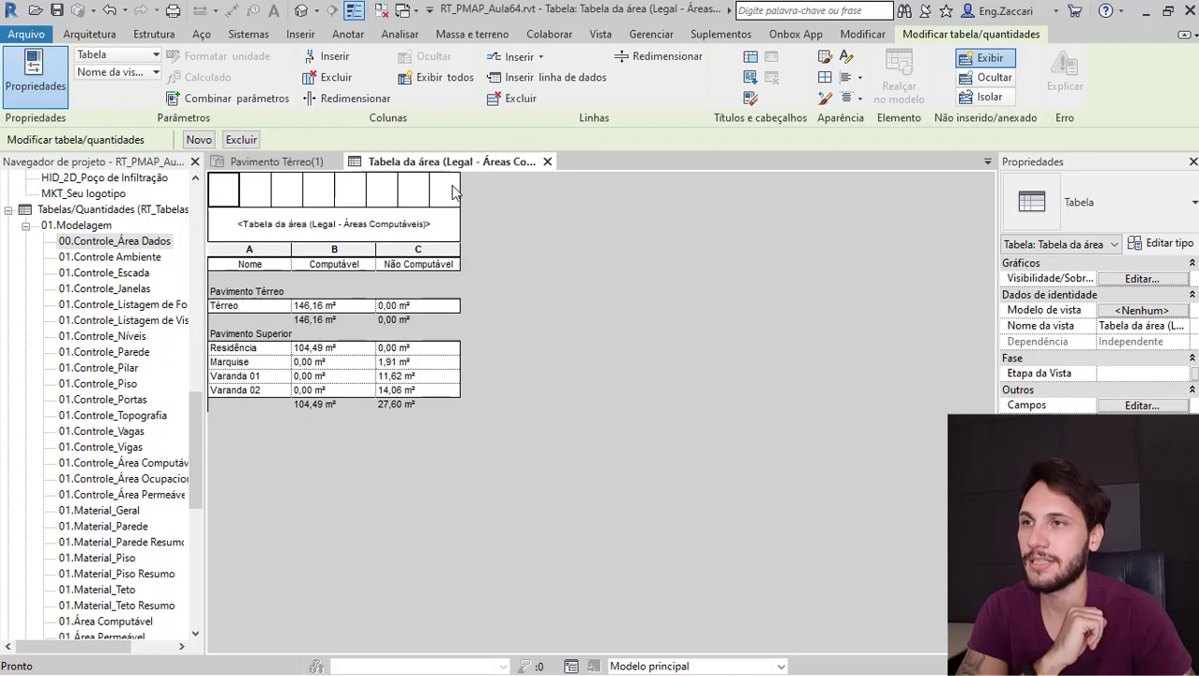
{"action": "left_click_drag", "start_coordinate": [450, 193], "coordinate": [266, 204]}
{"action": "right_click", "coordinate": [266, 200]}
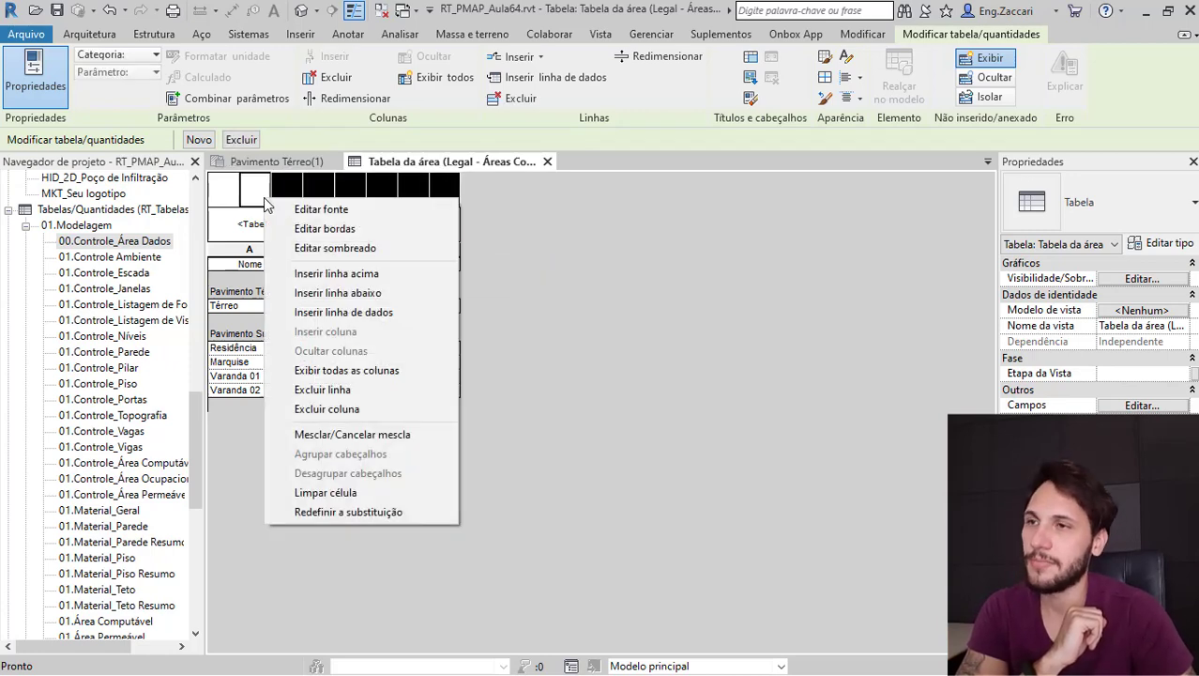
{"action": "left_click", "coordinate": [380, 410]}
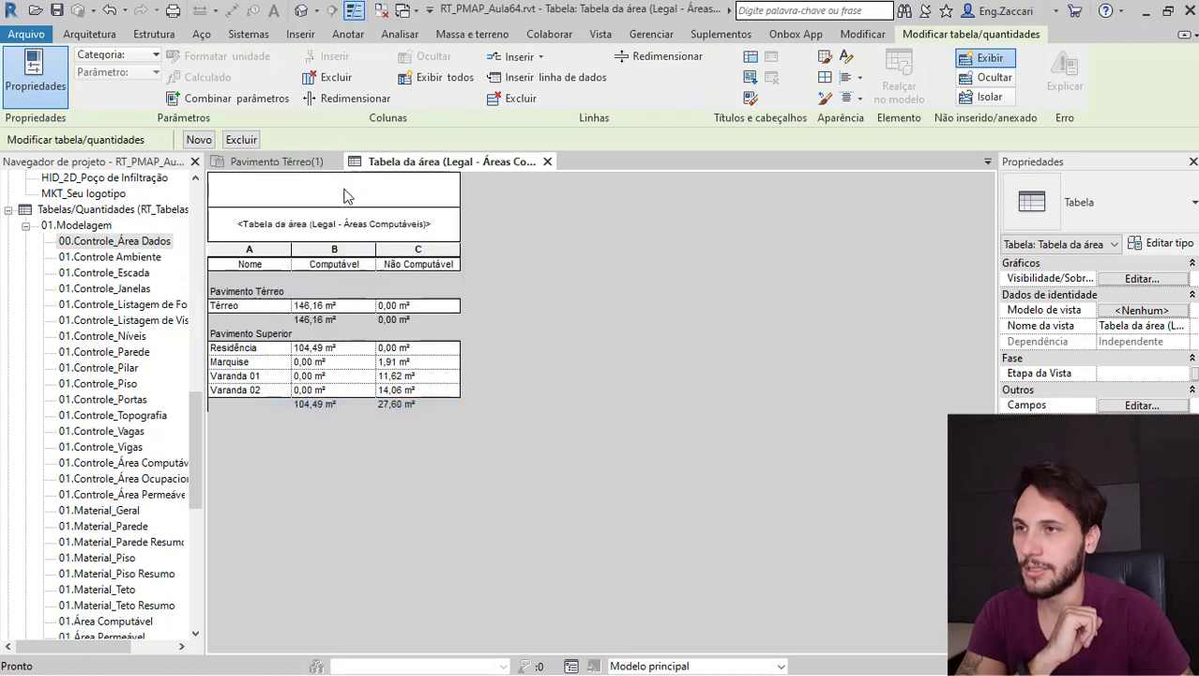
{"action": "type", "text": "dsfahuuhsdfauhfdsauadfs"}
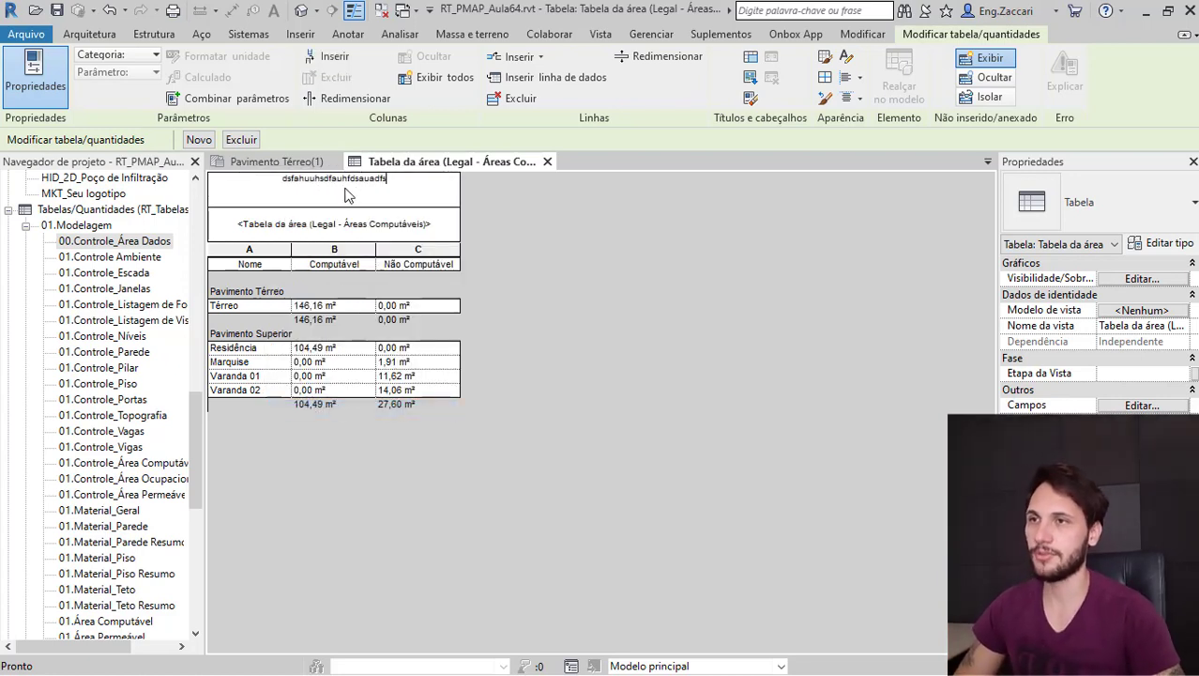
{"action": "left_click", "coordinate": [659, 281]}
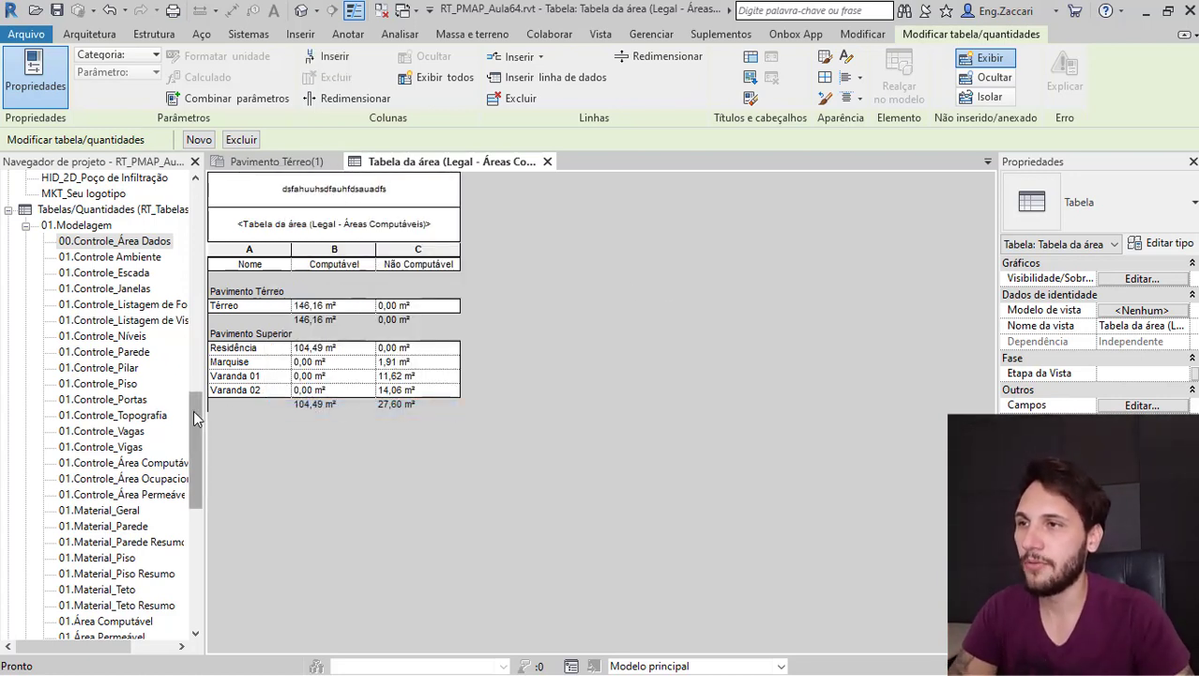
- Expand the ??? schedule group in the project browser to show the new area schedule
{"action": "left_click_drag", "start_coordinate": [194, 410], "coordinate": [203, 533]}
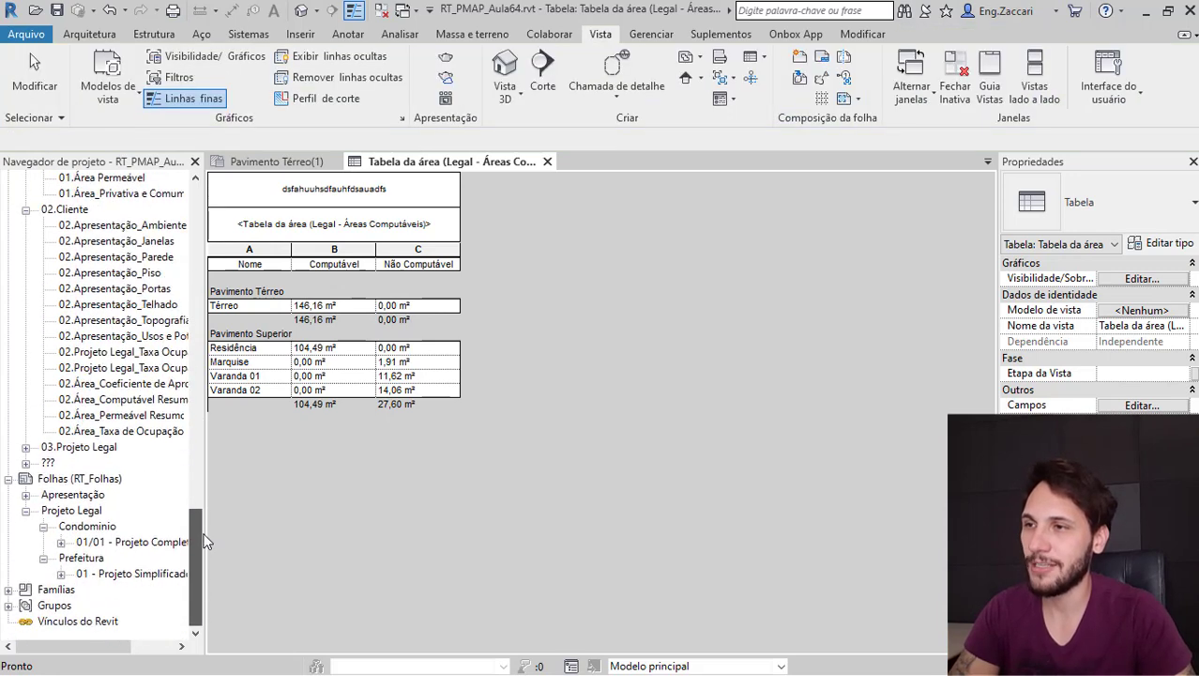
{"action": "left_click", "coordinate": [26, 464]}
{"action": "left_click", "coordinate": [306, 225]}
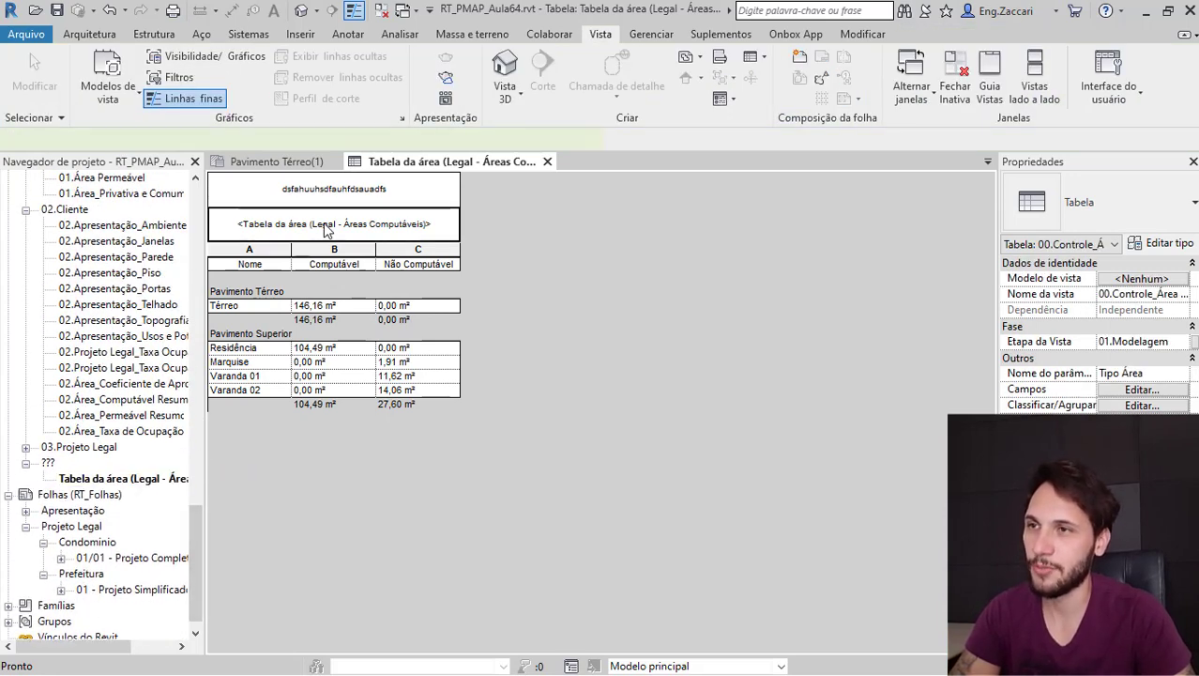
- Try inserting a data row from the schedule's original title cell, and undo it
{"action": "left_click", "coordinate": [308, 216]}
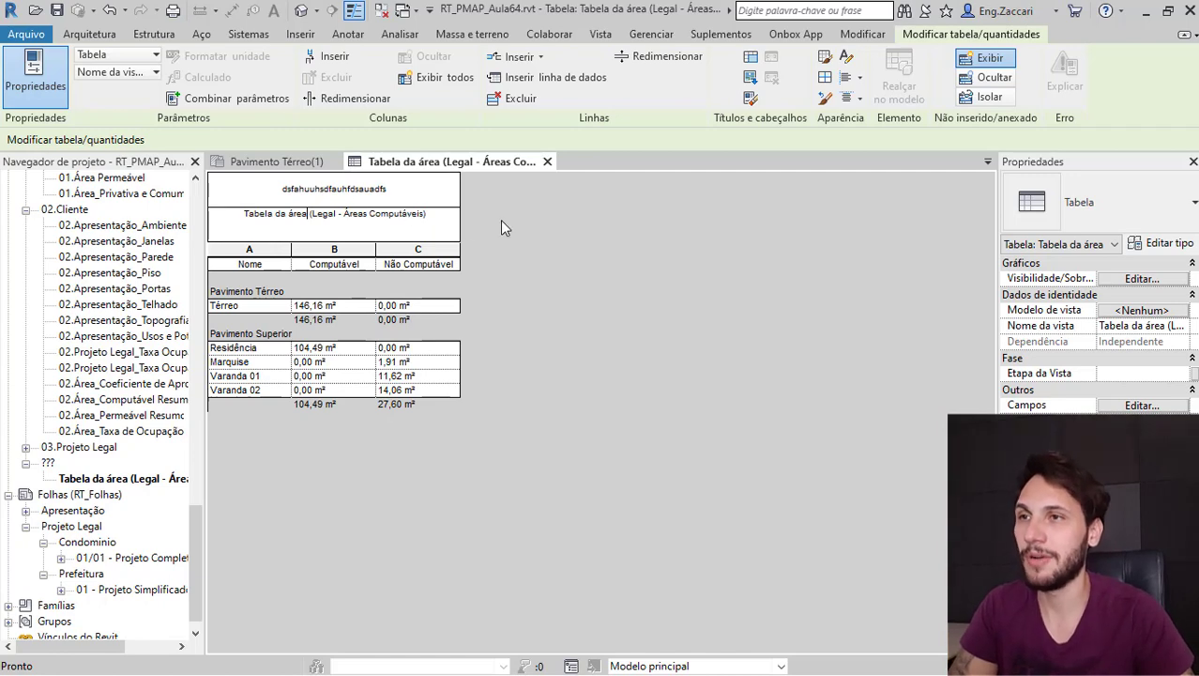
{"action": "left_click", "coordinate": [409, 298]}
{"action": "right_click", "coordinate": [397, 231]}
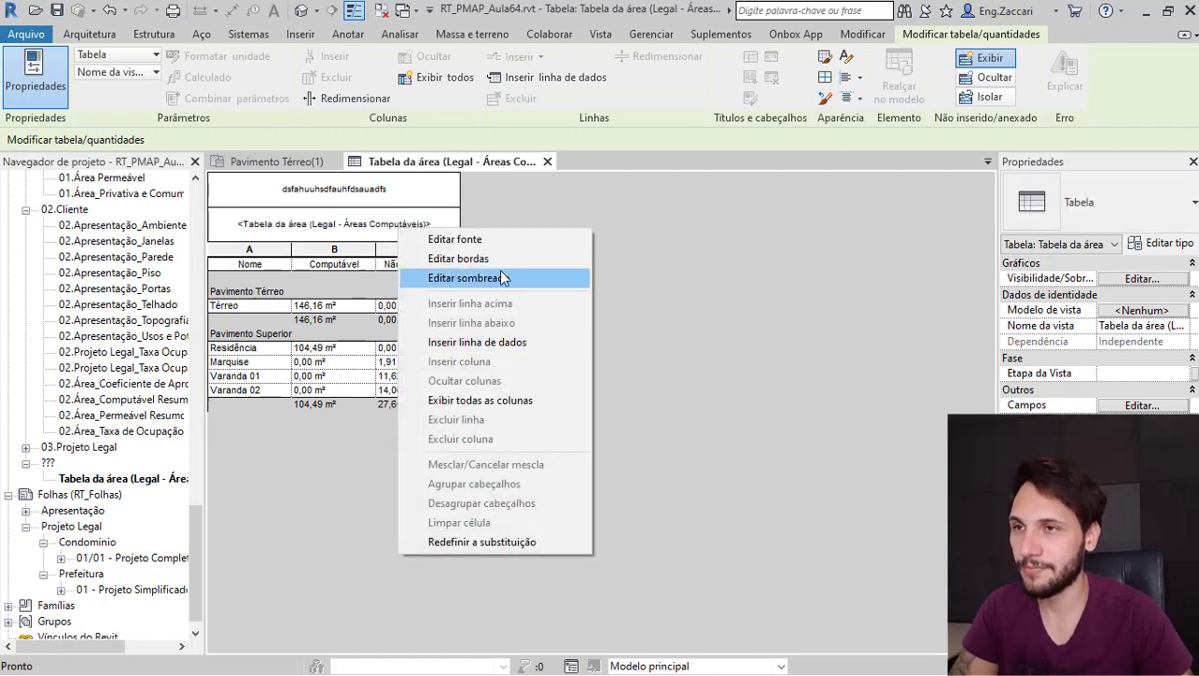
{"action": "right_click", "coordinate": [325, 225]}
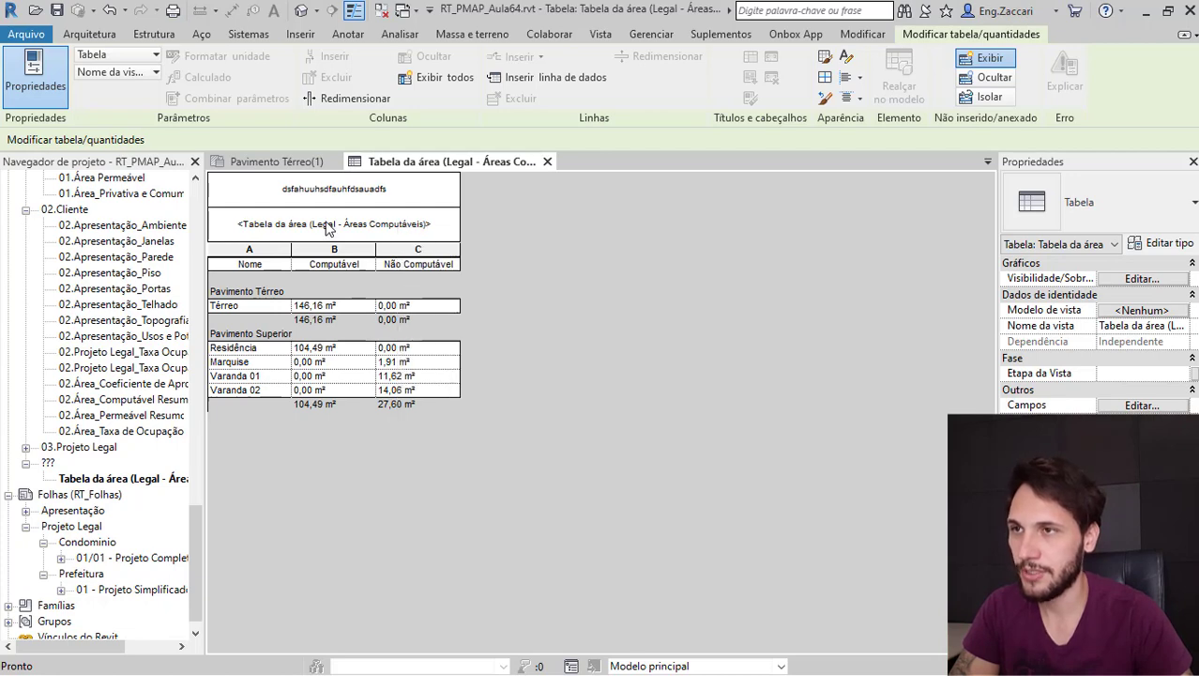
{"action": "left_click", "coordinate": [448, 335]}
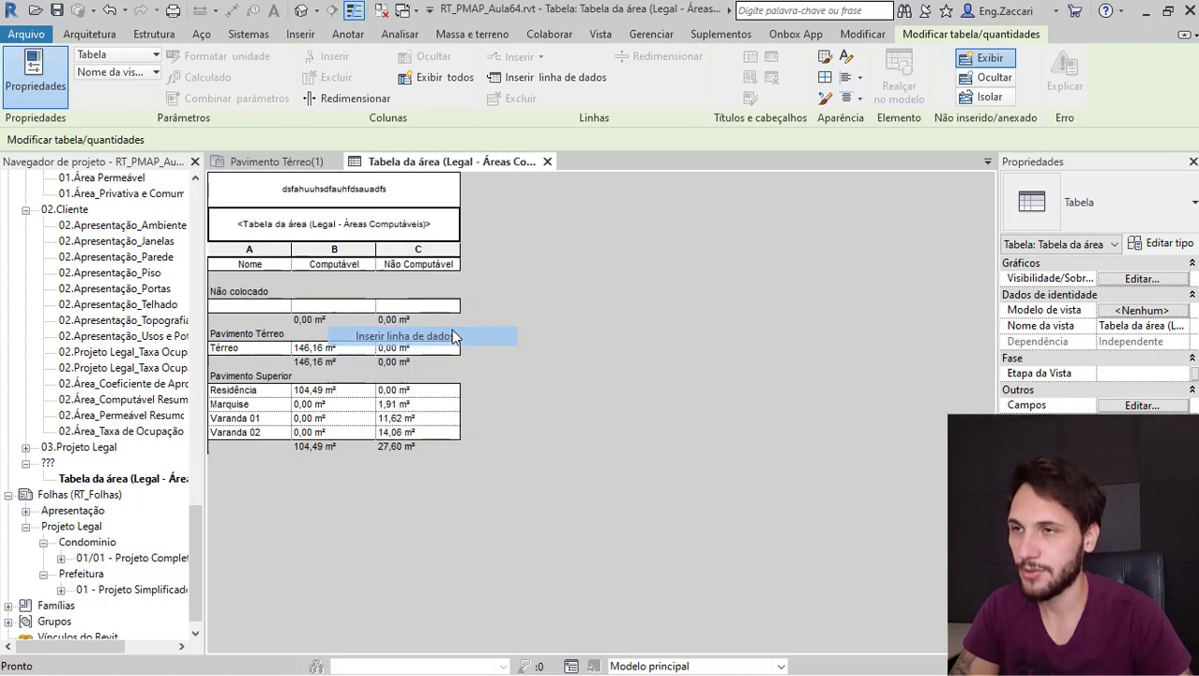
{"action": "key", "text": "ctrl+z"}
- Delete the schedule's original title row, keeping the placeholder row above it
{"action": "right_click", "coordinate": [402, 237]}
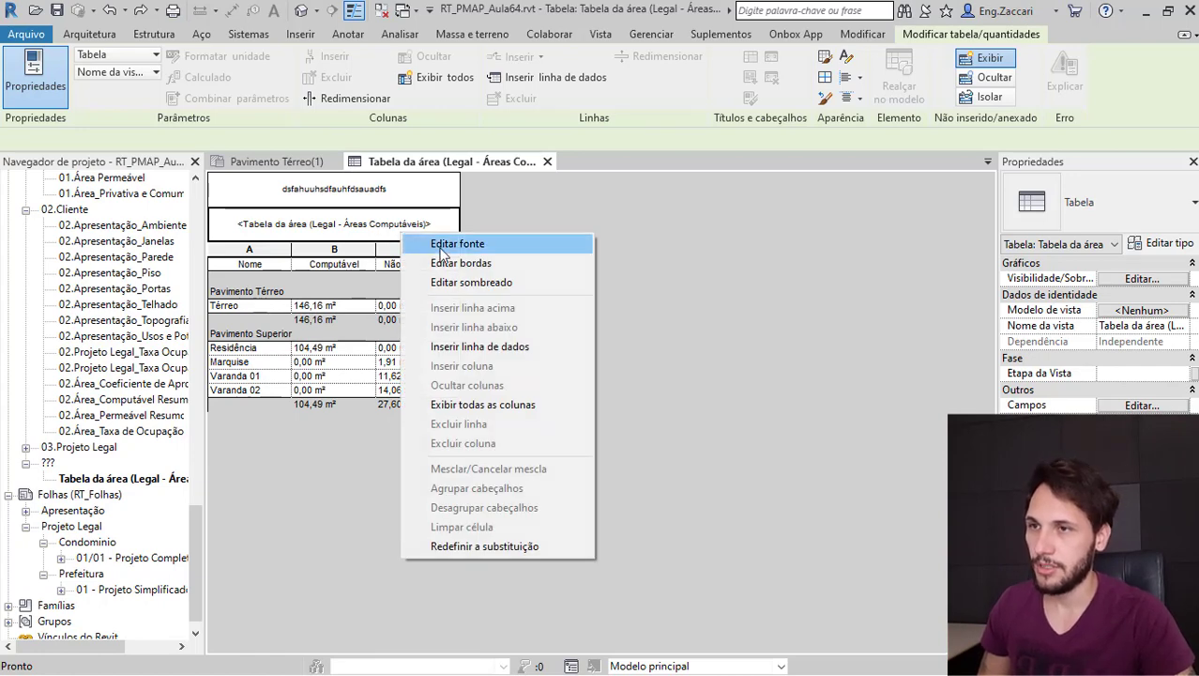
{"action": "left_click", "coordinate": [378, 192]}
{"action": "right_click", "coordinate": [379, 229]}
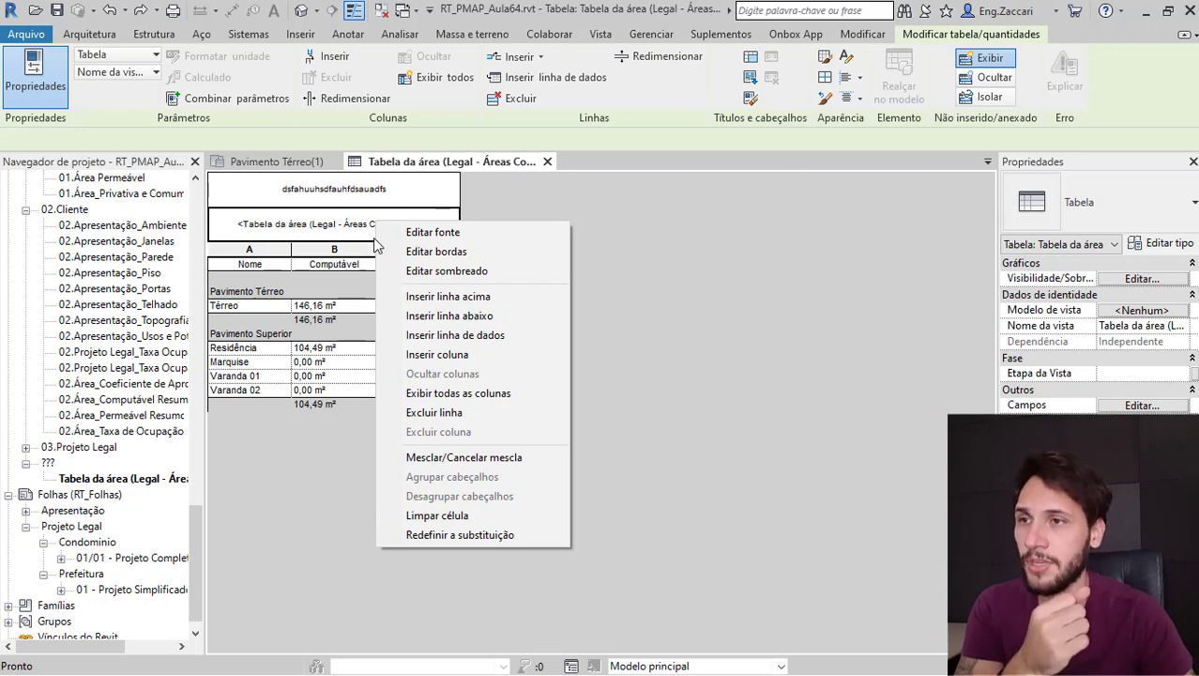
{"action": "left_click", "coordinate": [452, 412]}
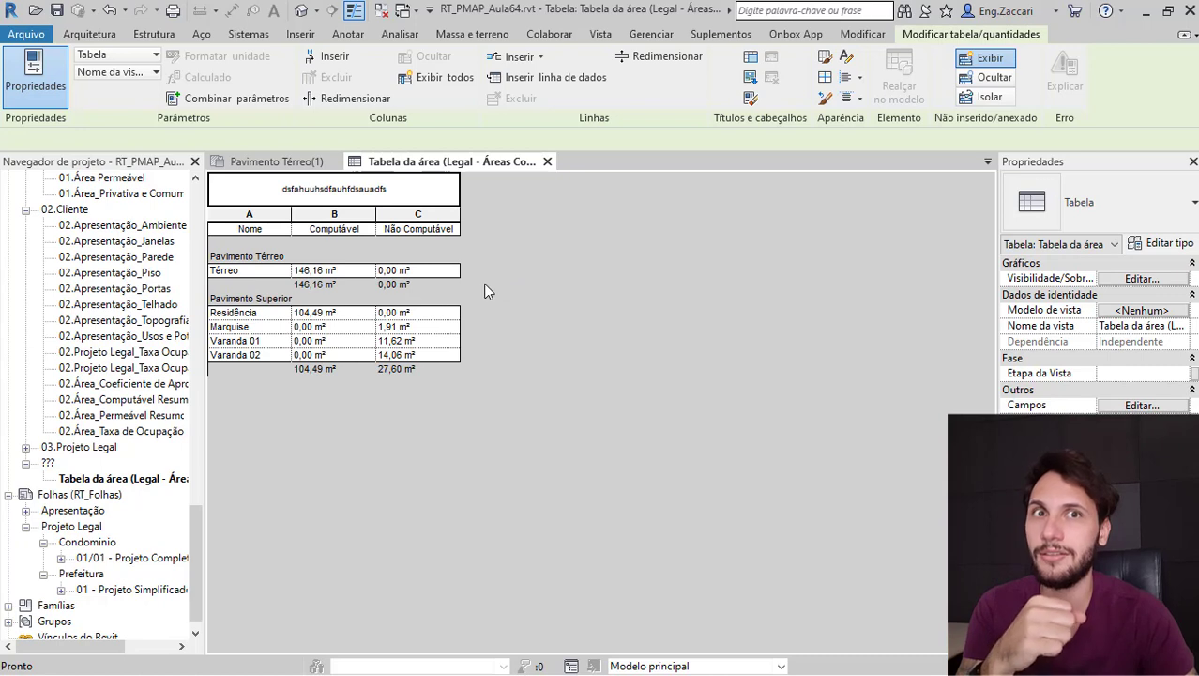
- Replace the placeholder title with "Tabela de área Computavel" and re-enter Nome as the first column header
{"action": "left_click", "coordinate": [532, 228]}
{"action": "double_click", "coordinate": [412, 200]}
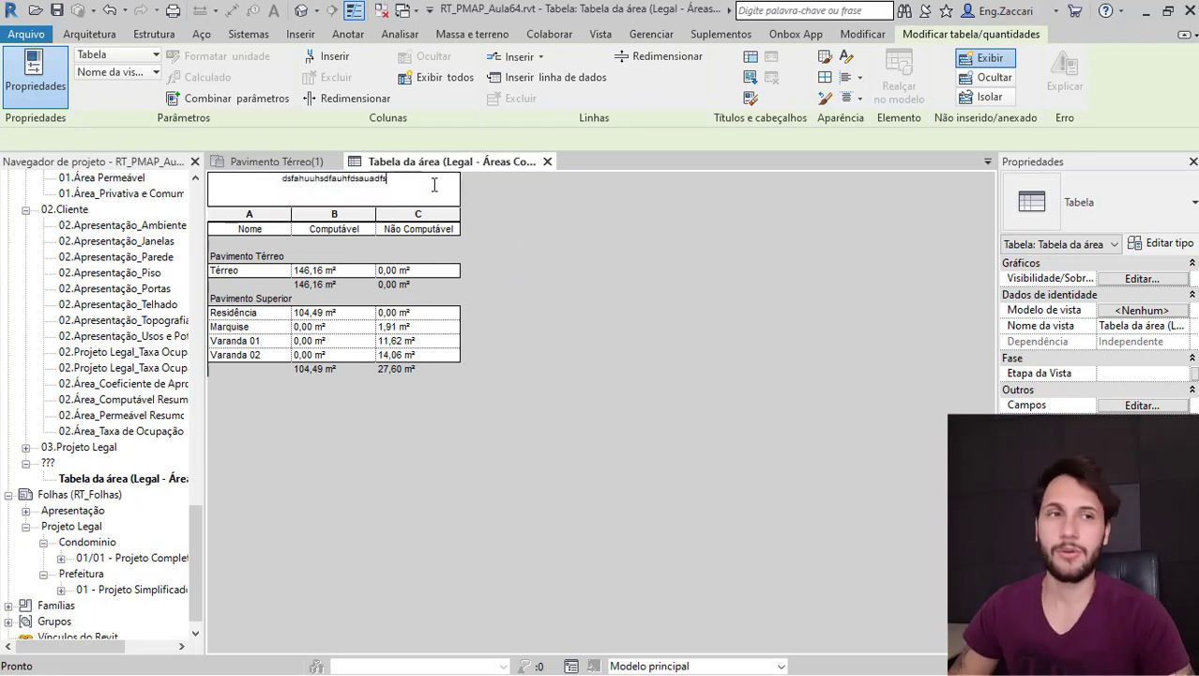
{"action": "left_click_drag", "start_coordinate": [434, 185], "coordinate": [274, 181]}
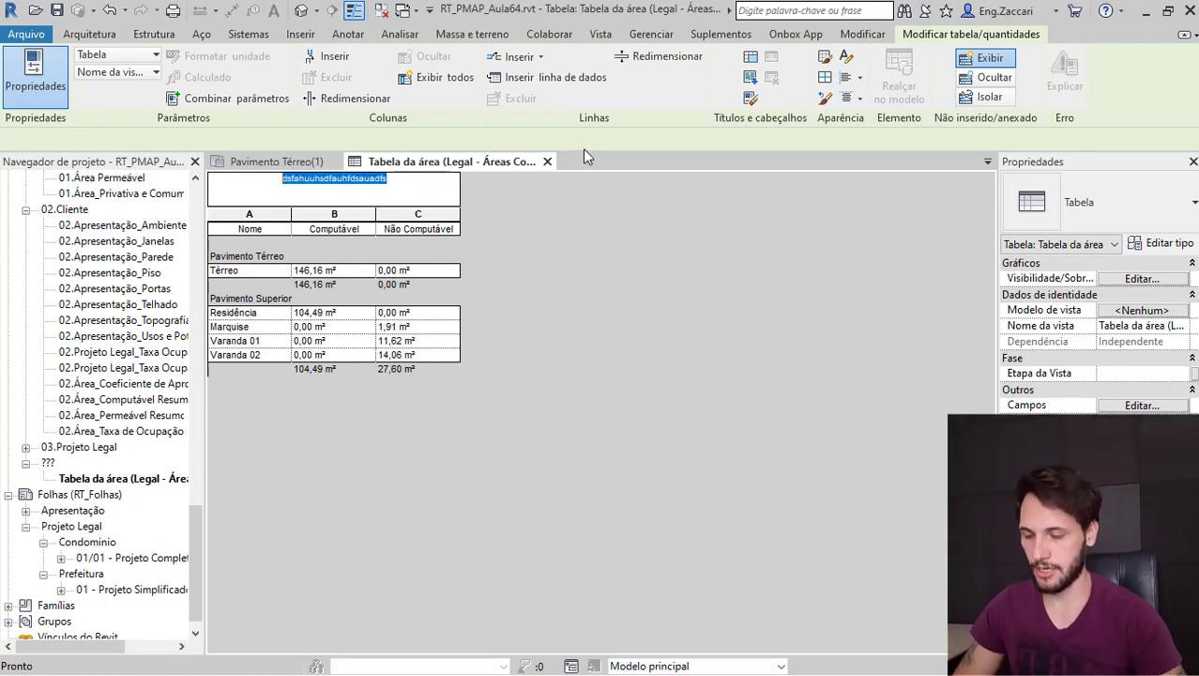
{"action": "type", "text": "Tabela de áre"}
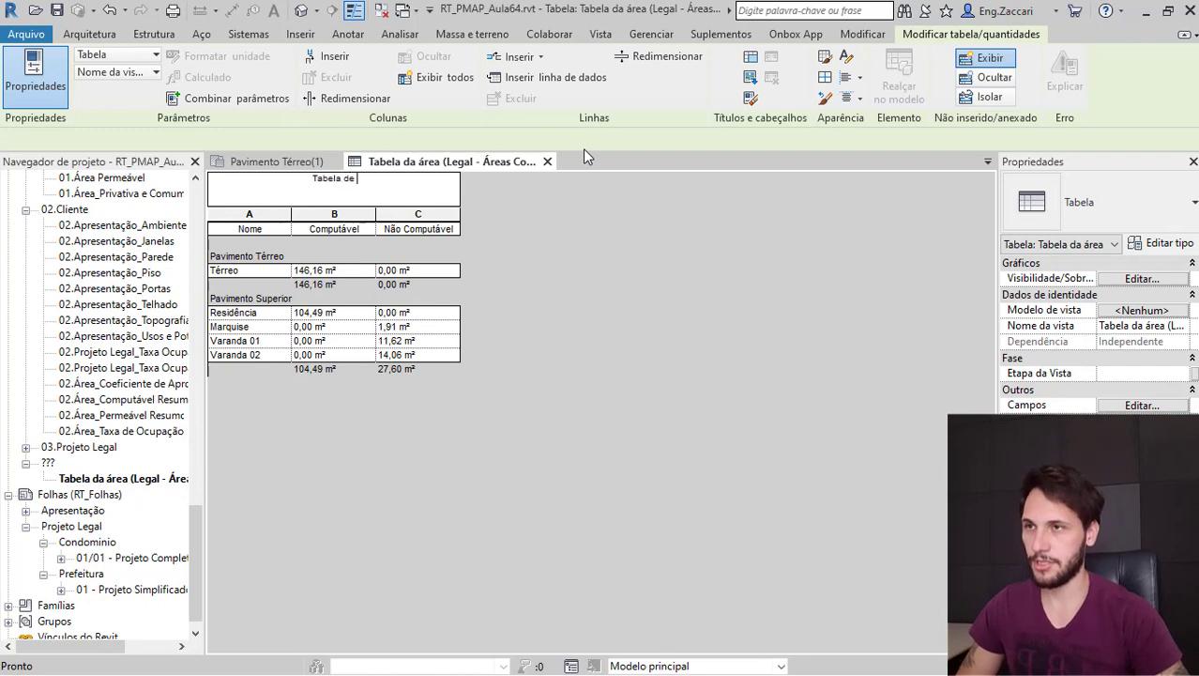
{"action": "key", "text": "BackSpace"}
{"action": "key", "text": "BackSpace"}
{"action": "key", "text": "BackSpace"}
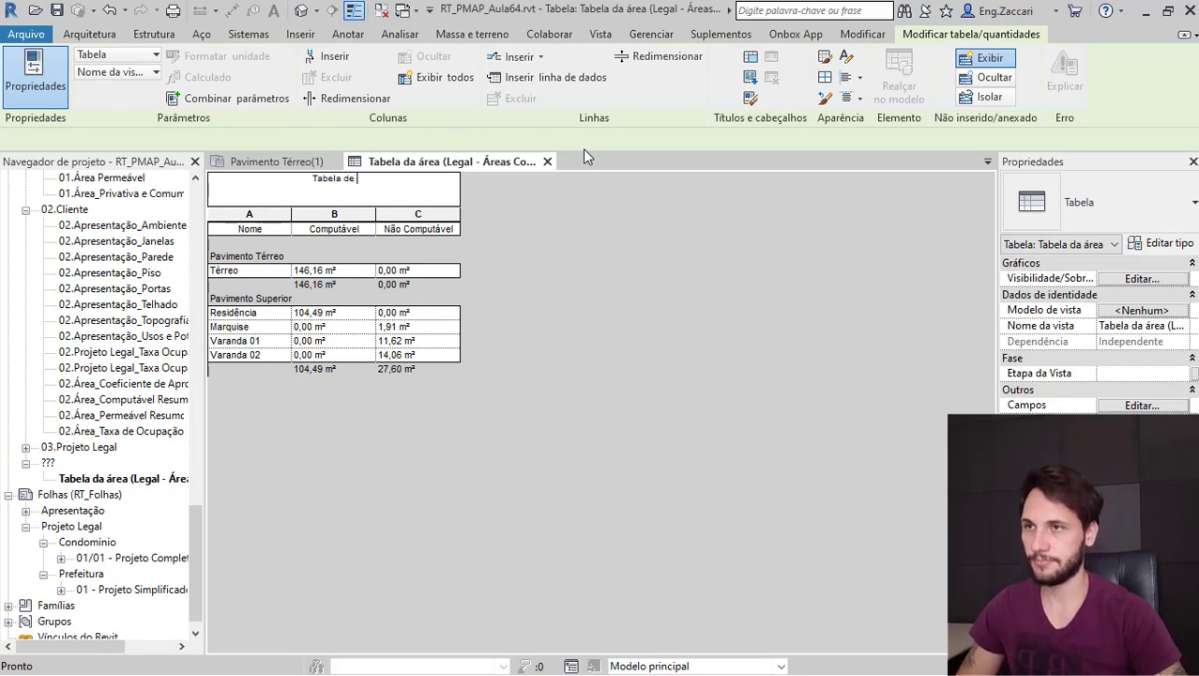
{"action": "type", "text": "área"}
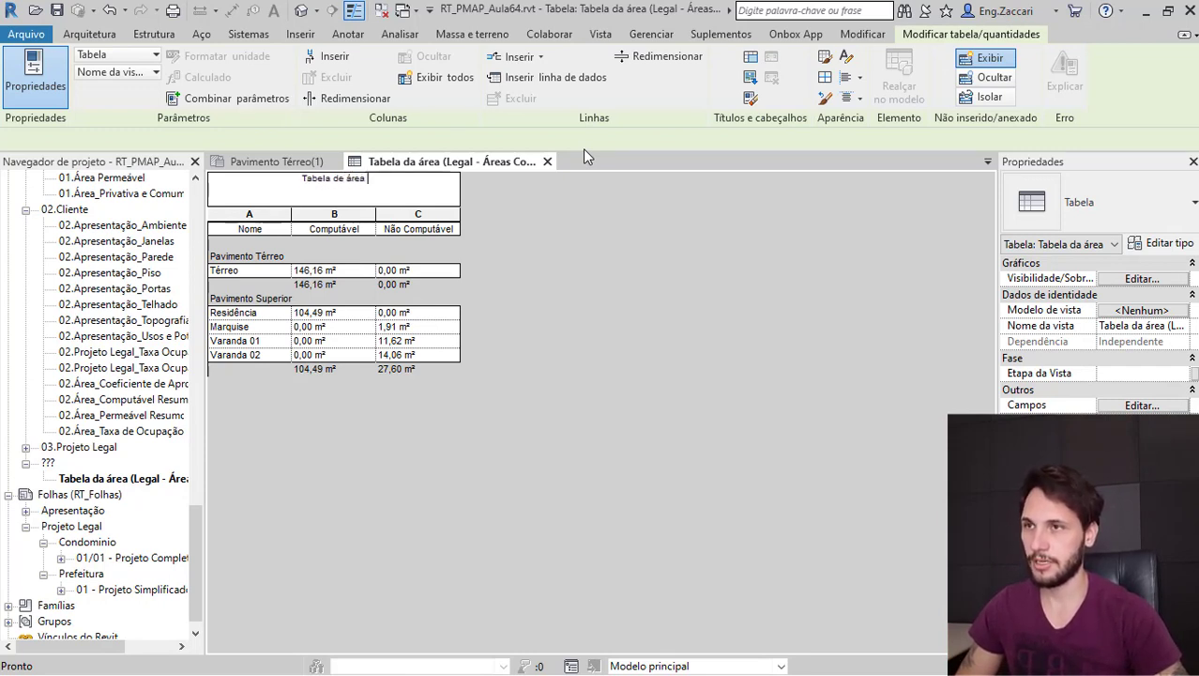
{"action": "type", "text": " Computava"}
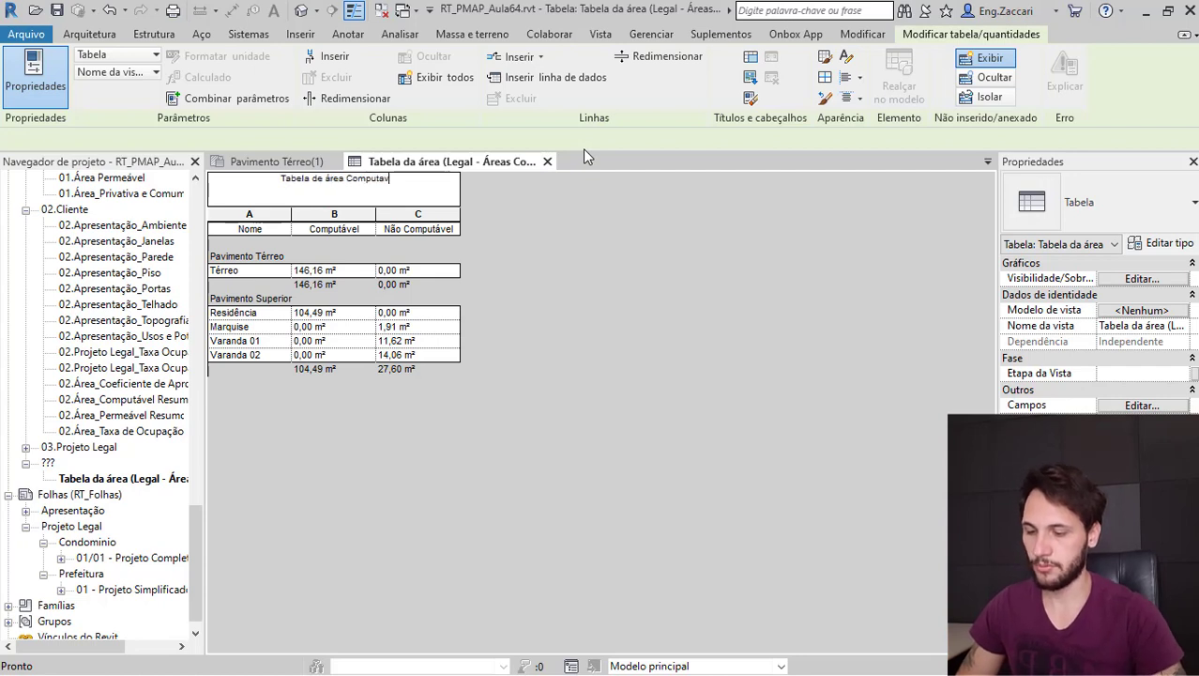
{"action": "key", "text": "BackSpace"}
{"action": "key", "text": "BackSpace"}
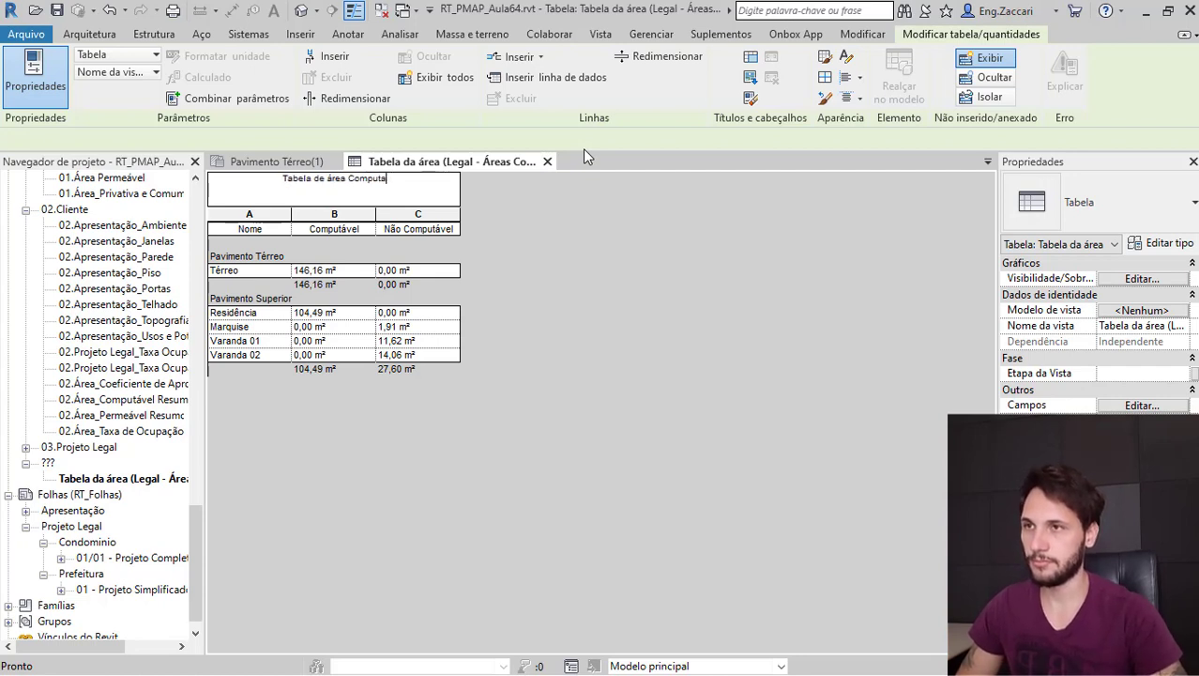
{"action": "type", "text": "vel"}
{"action": "key", "text": "Return"}
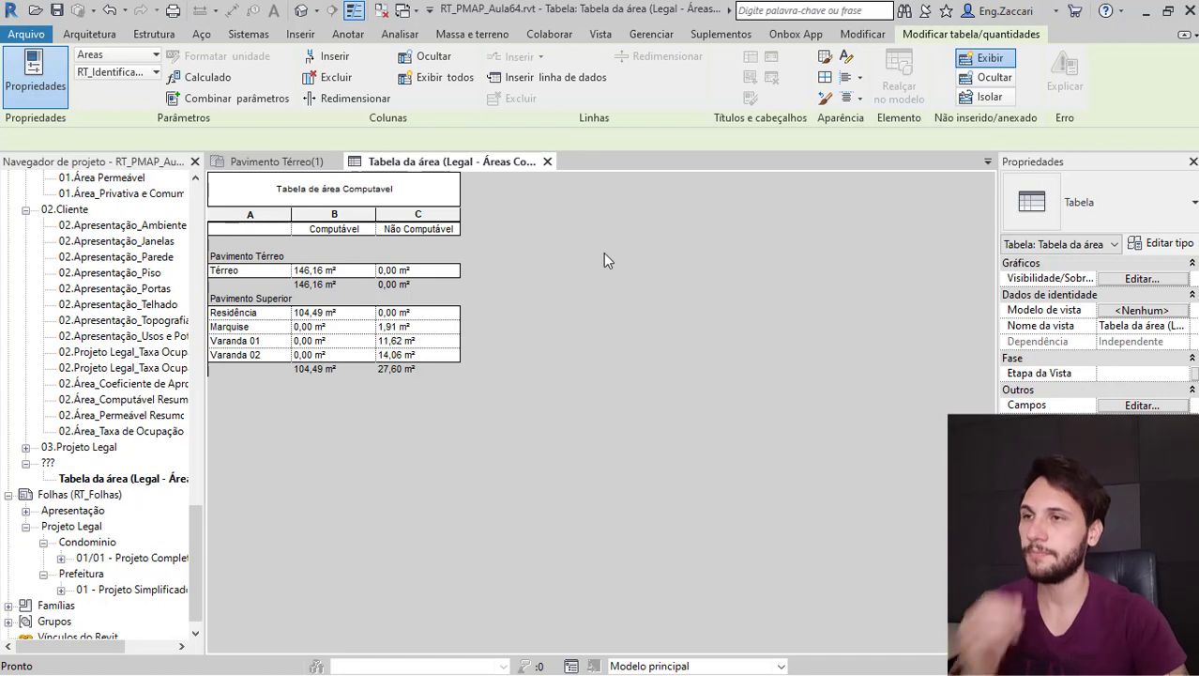
{"action": "type", "text": "Nome"}
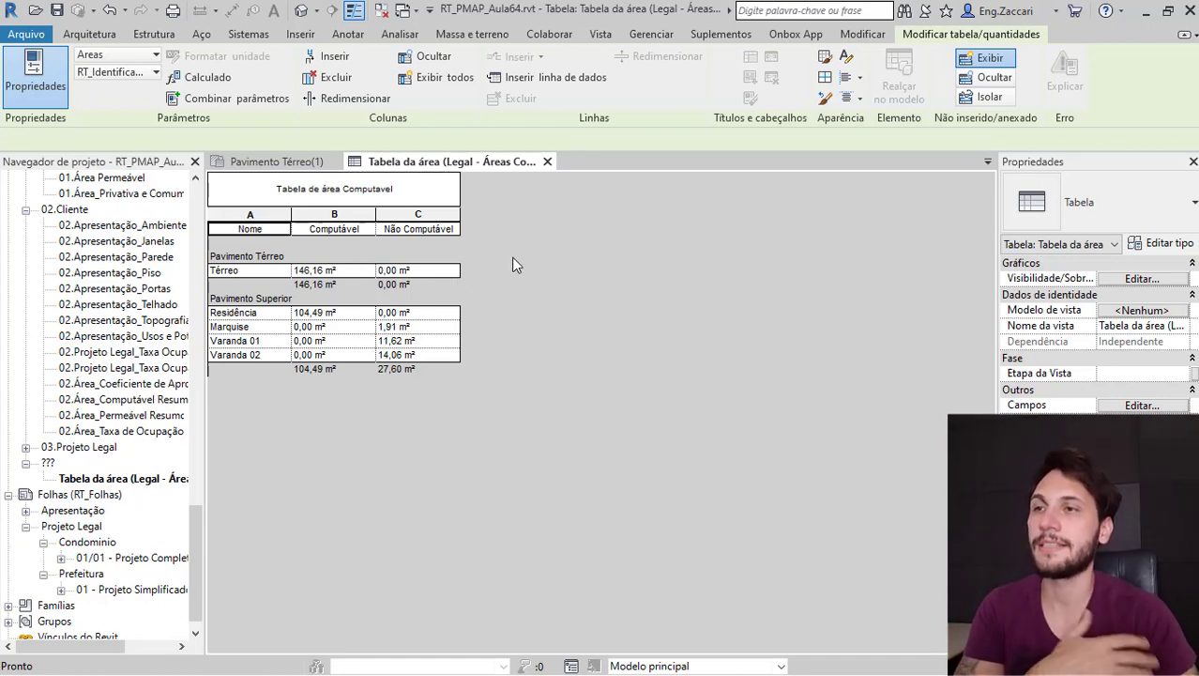
- Duplicate the Legal - Áreas Computáveis area schedule under the ??? group in the project browser
{"action": "right_click", "coordinate": [132, 478]}
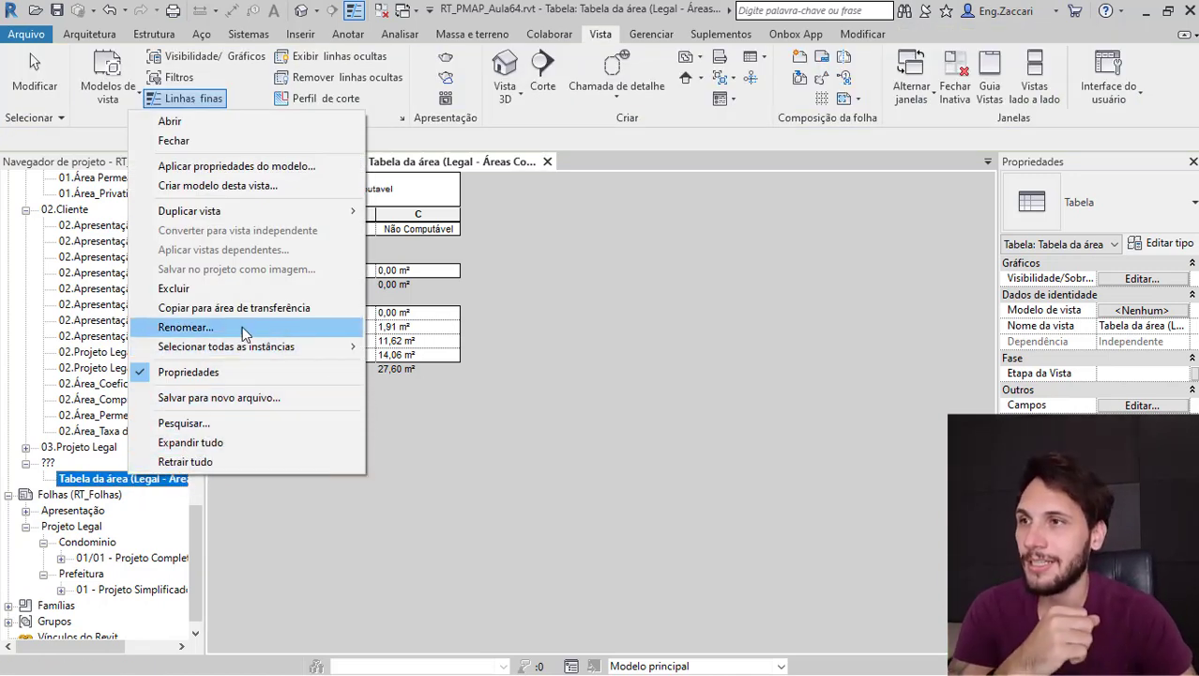
{"action": "left_click", "coordinate": [117, 480]}
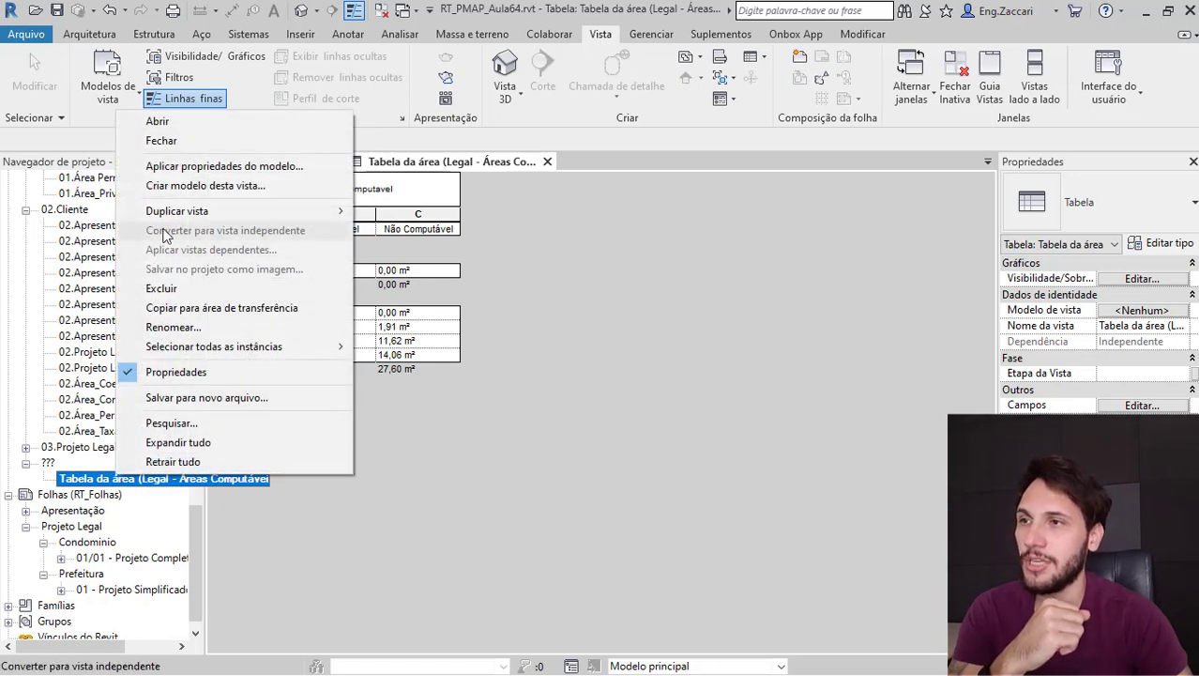
{"action": "mouse_move", "coordinate": [182, 216]}
{"action": "left_click", "coordinate": [442, 212]}
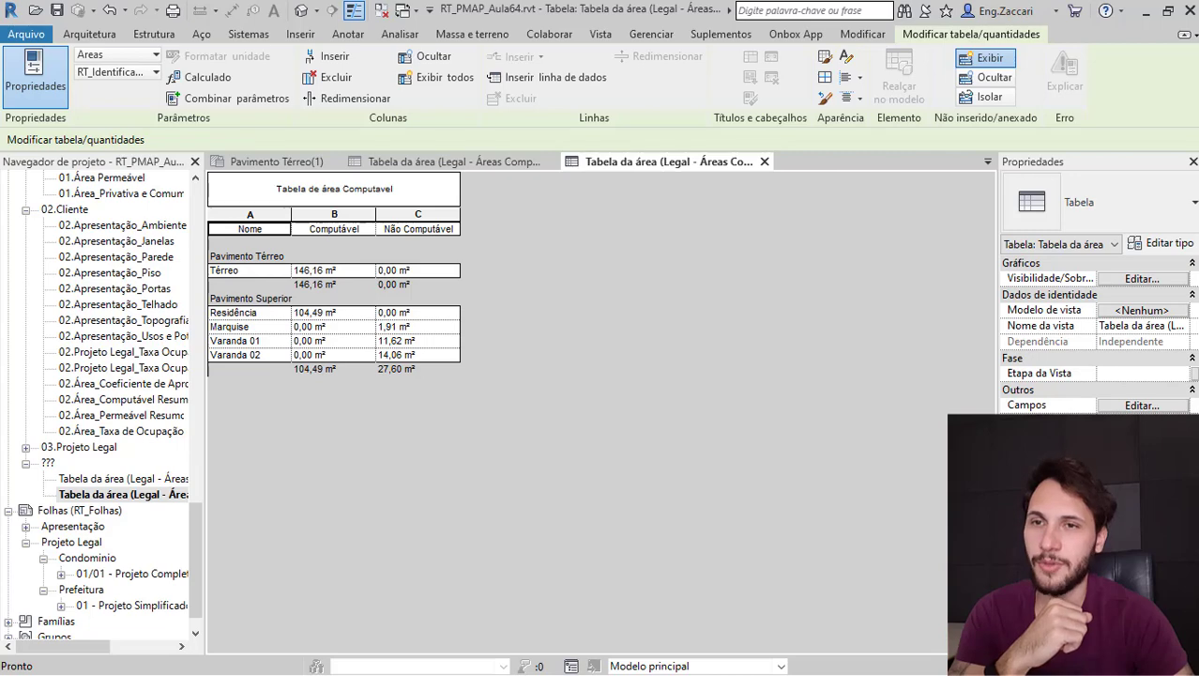
- Show the Total Construída field and hide the Computável field in the duplicated area schedule
{"action": "left_click", "coordinate": [1142, 453]}
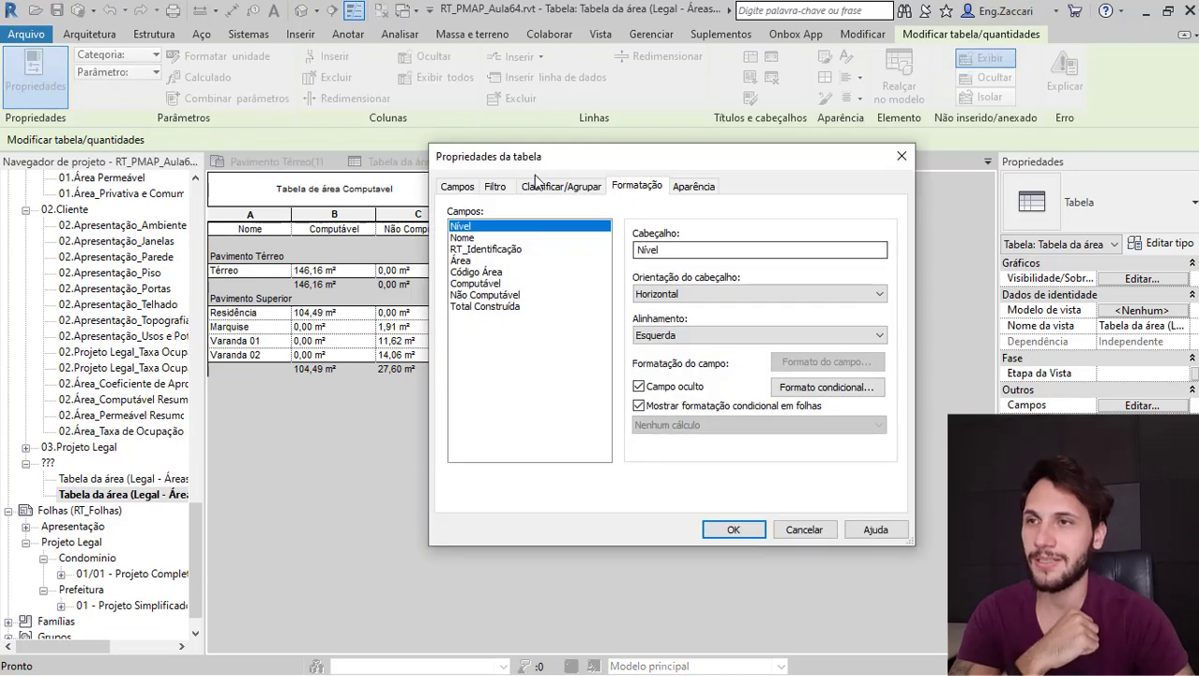
{"action": "left_click", "coordinate": [484, 307]}
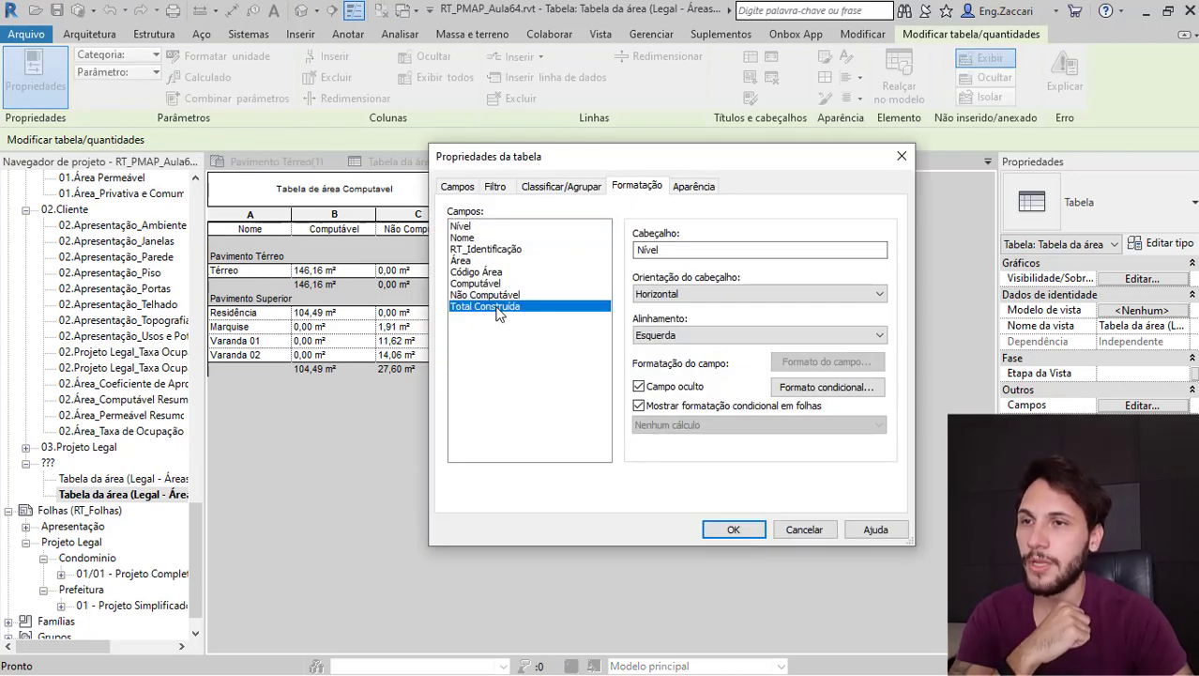
{"action": "left_click", "coordinate": [639, 386]}
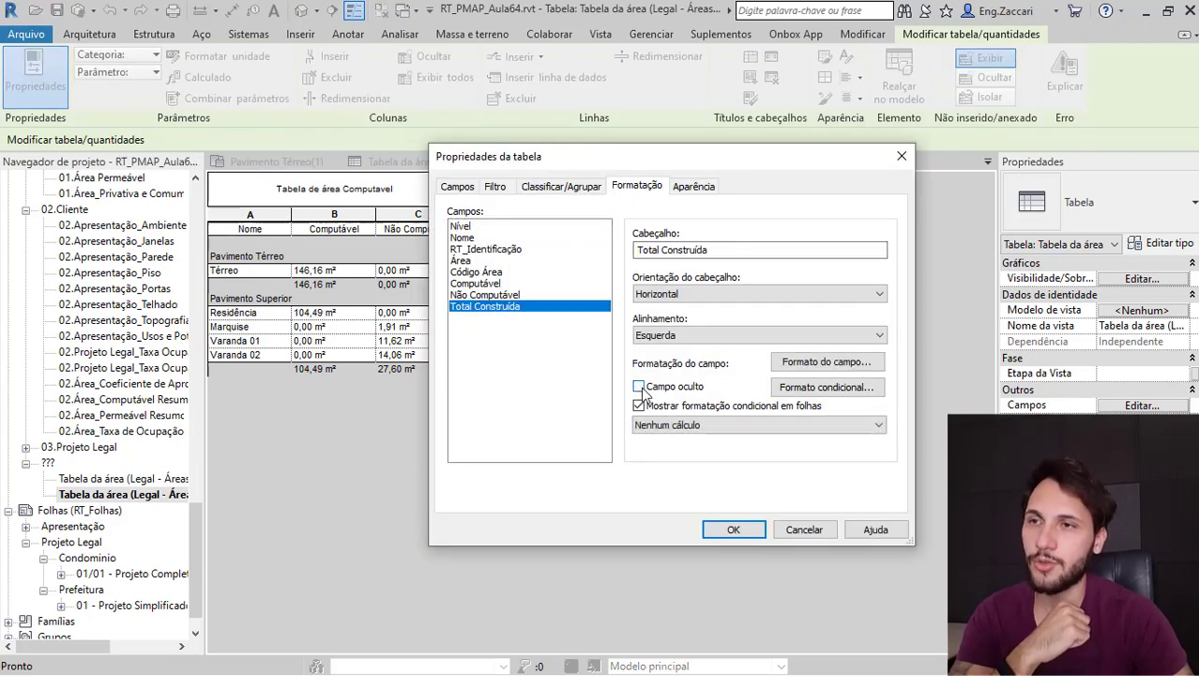
{"action": "left_click", "coordinate": [507, 294]}
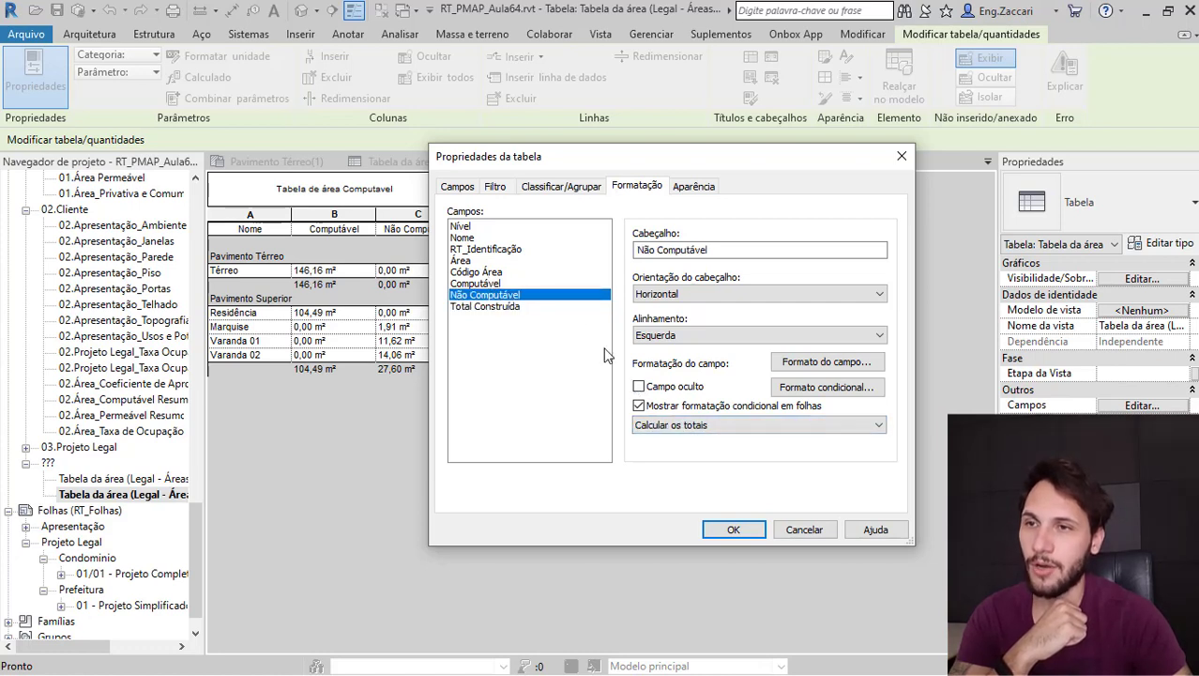
{"action": "left_click_drag", "start_coordinate": [493, 273], "coordinate": [498, 286]}
{"action": "left_click", "coordinate": [498, 285]}
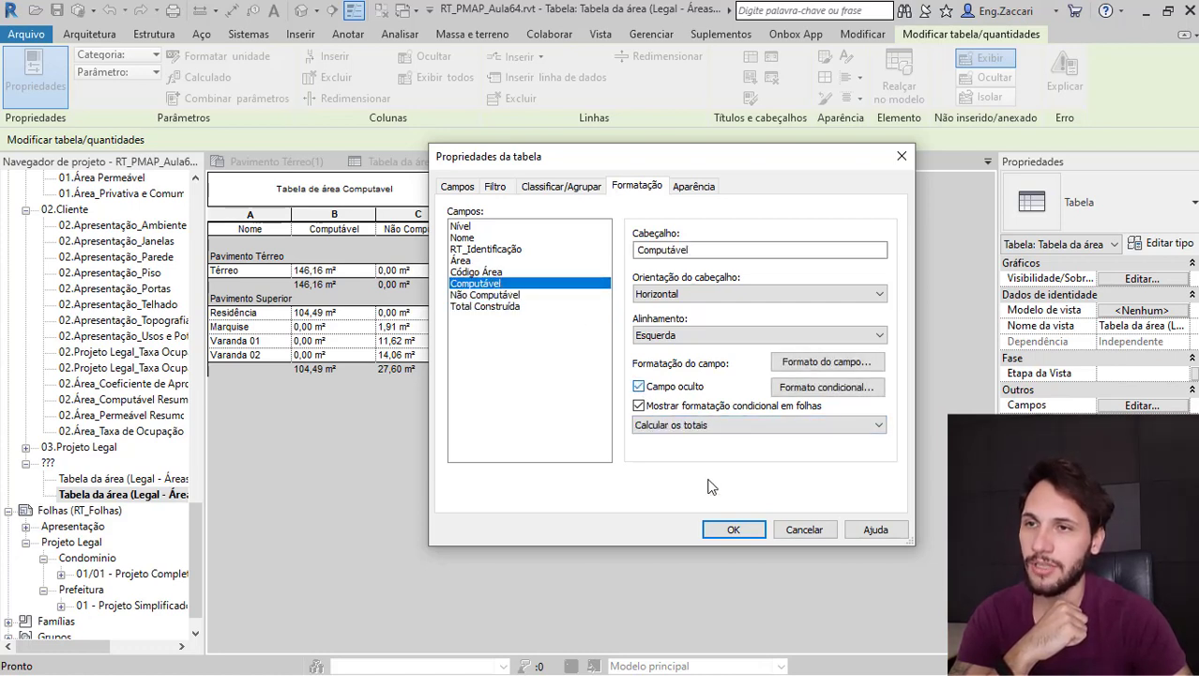
{"action": "left_click", "coordinate": [743, 527]}
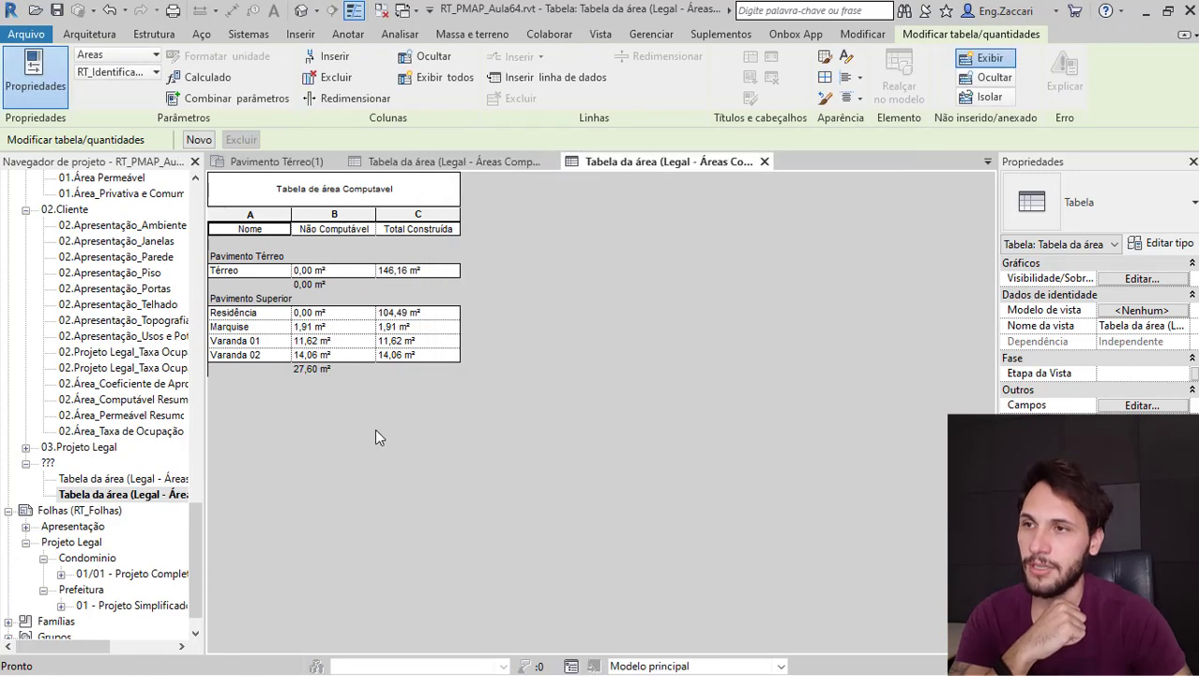
- Sort the schedule only by Nível, removing the secondary sort by Nome and the level header and footer
{"action": "left_click", "coordinate": [1141, 406]}
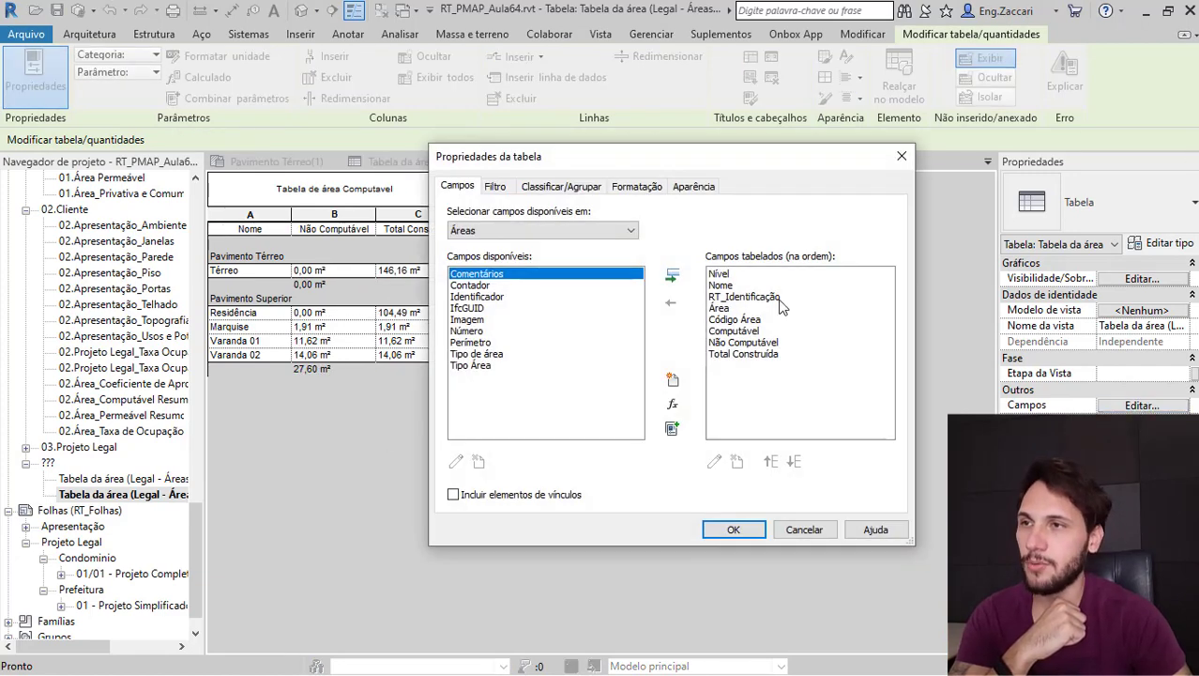
{"action": "left_click", "coordinate": [511, 188]}
{"action": "left_click", "coordinate": [542, 187]}
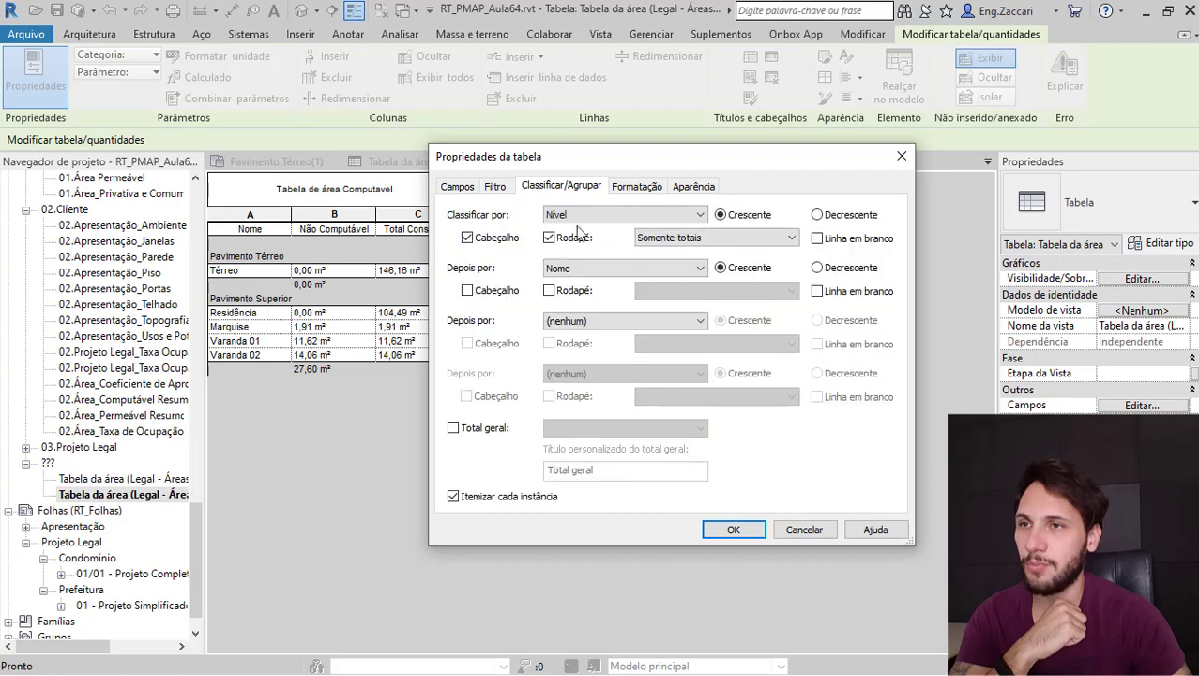
{"action": "left_click", "coordinate": [585, 268]}
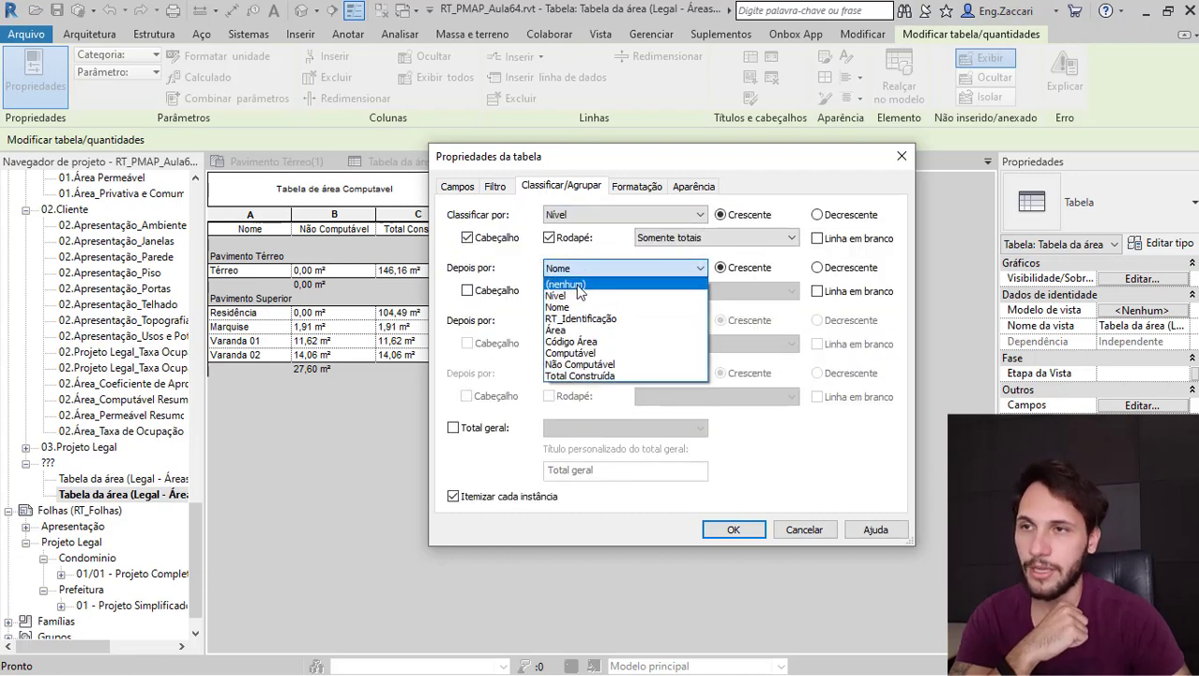
{"action": "left_click", "coordinate": [565, 283]}
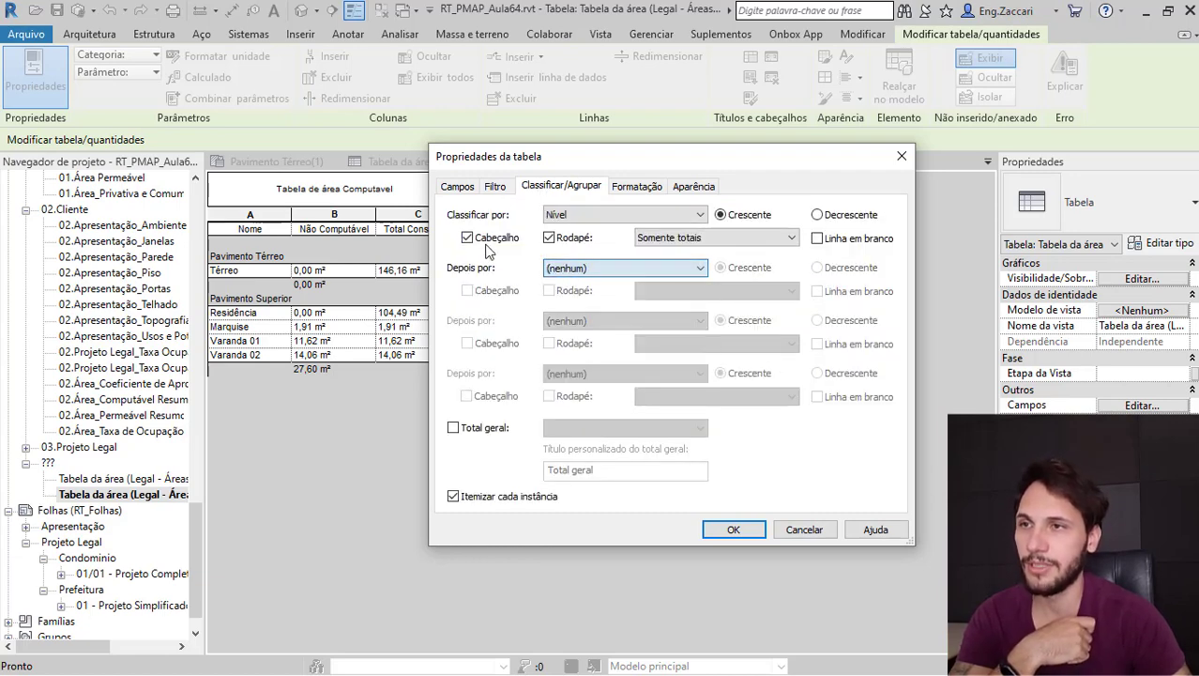
{"action": "left_click", "coordinate": [467, 237]}
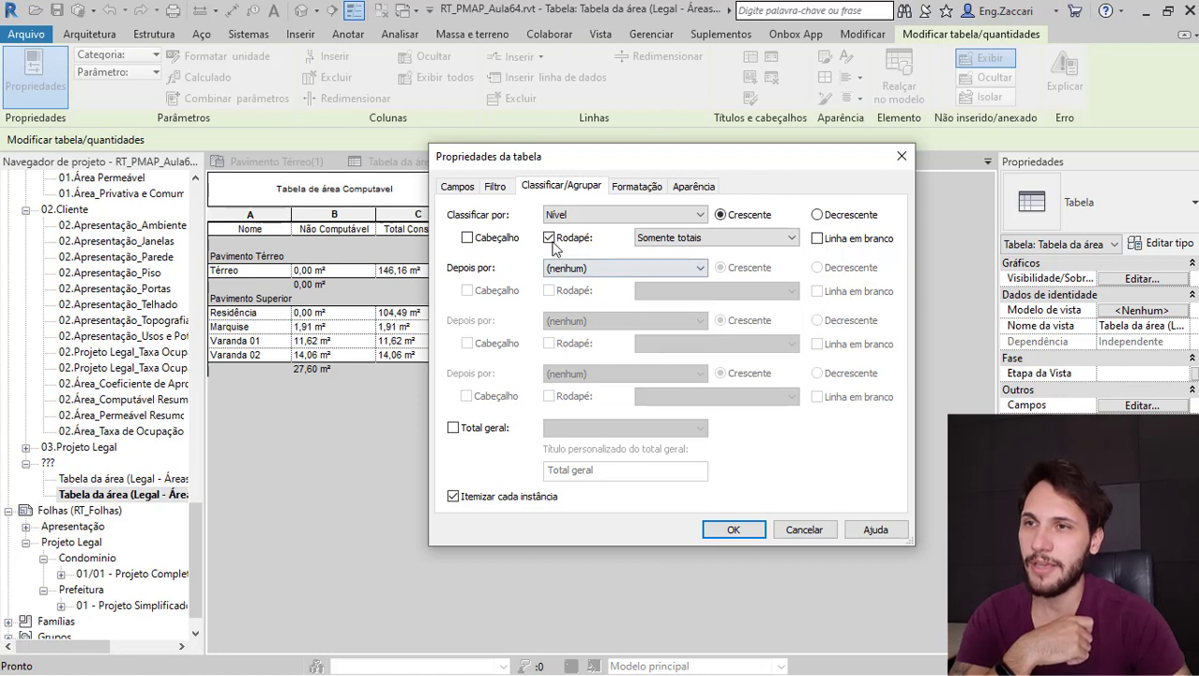
{"action": "left_click", "coordinate": [551, 239]}
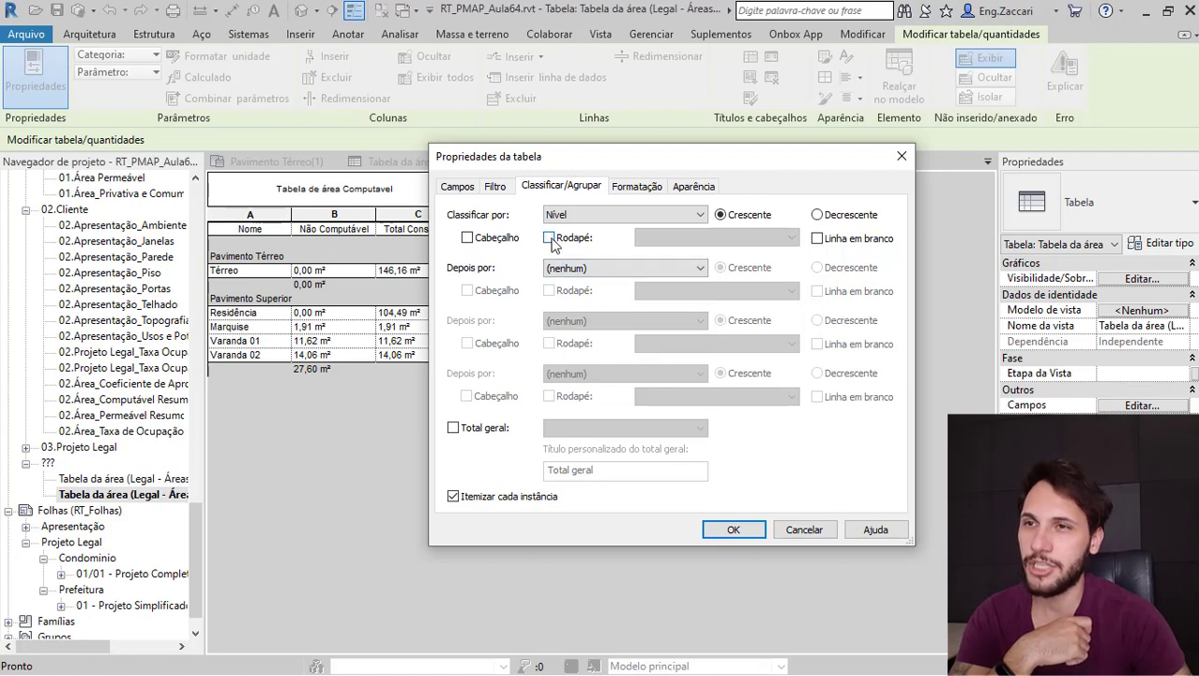
- Enable the grand total with title, count and totals, and stop itemizing every instance
{"action": "left_click", "coordinate": [469, 431]}
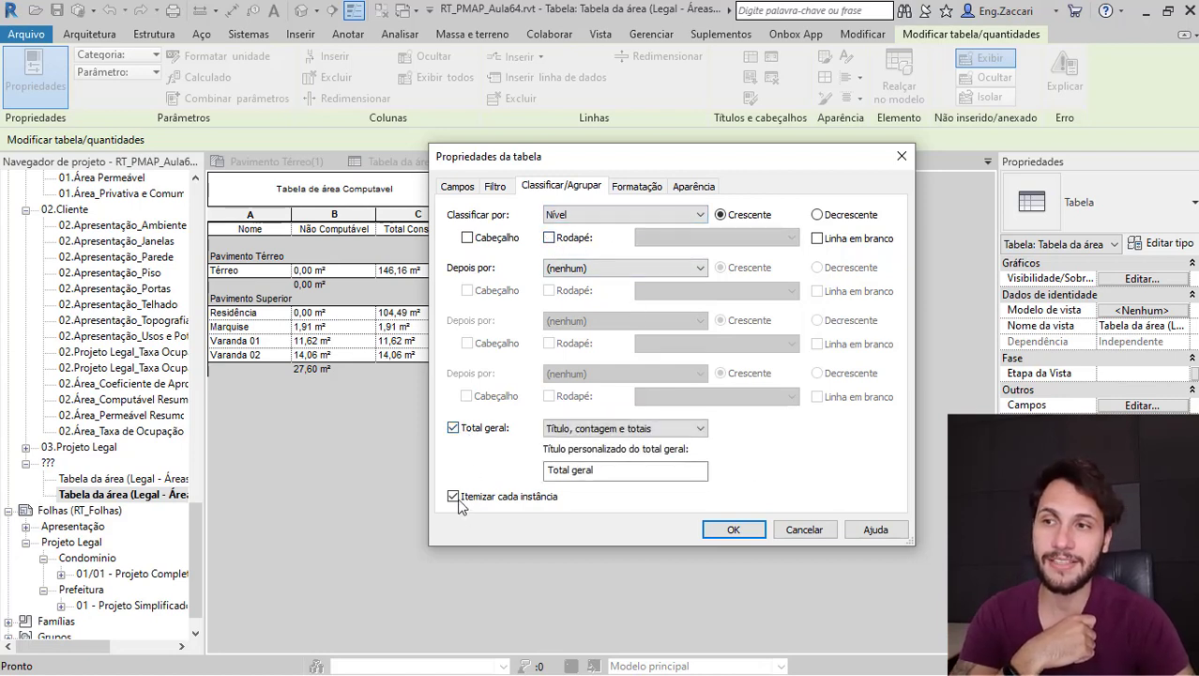
{"action": "left_click", "coordinate": [454, 495]}
{"action": "left_click", "coordinate": [734, 530]}
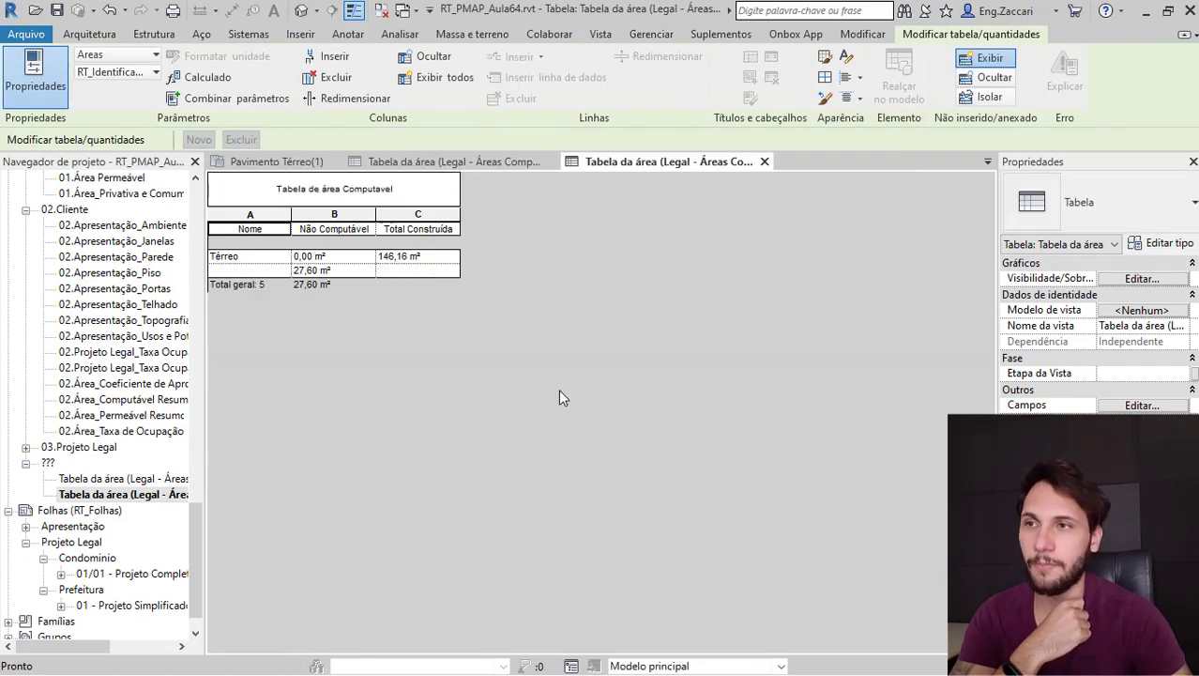
- Hide the Não Computável column in the schedule
{"action": "left_click", "coordinate": [272, 270]}
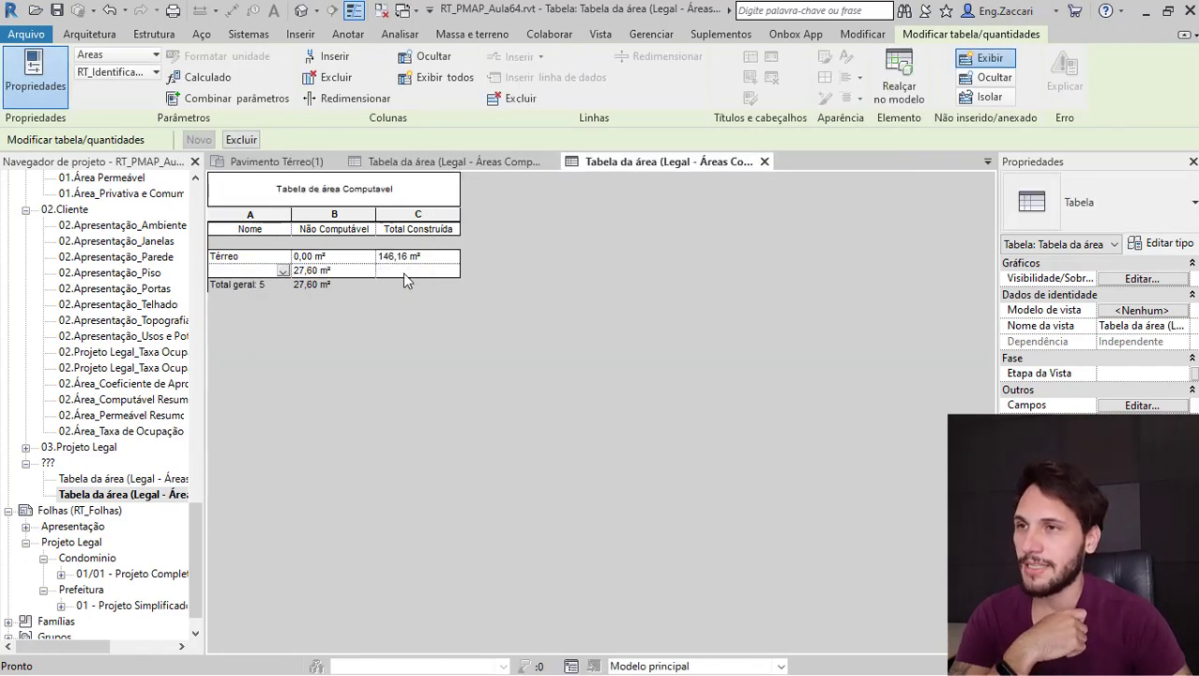
{"action": "left_click_drag", "start_coordinate": [401, 273], "coordinate": [247, 286]}
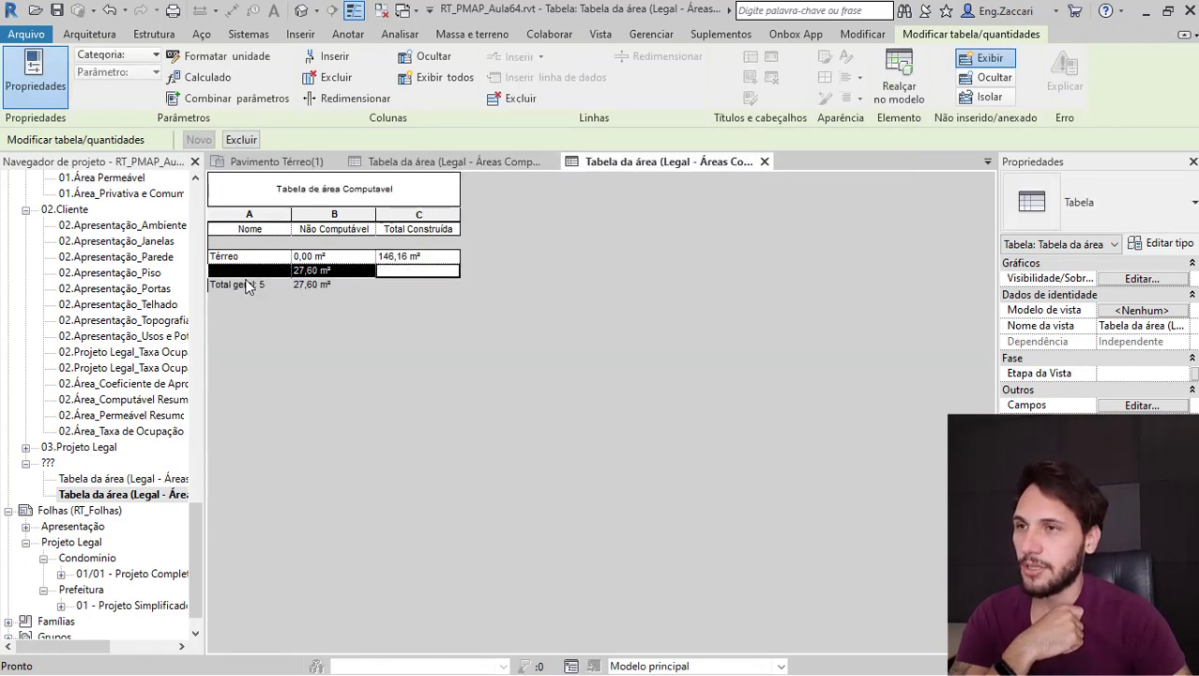
{"action": "left_click", "coordinate": [341, 222]}
{"action": "right_click", "coordinate": [339, 217]}
{"action": "left_click", "coordinate": [335, 215]}
{"action": "right_click", "coordinate": [336, 216]}
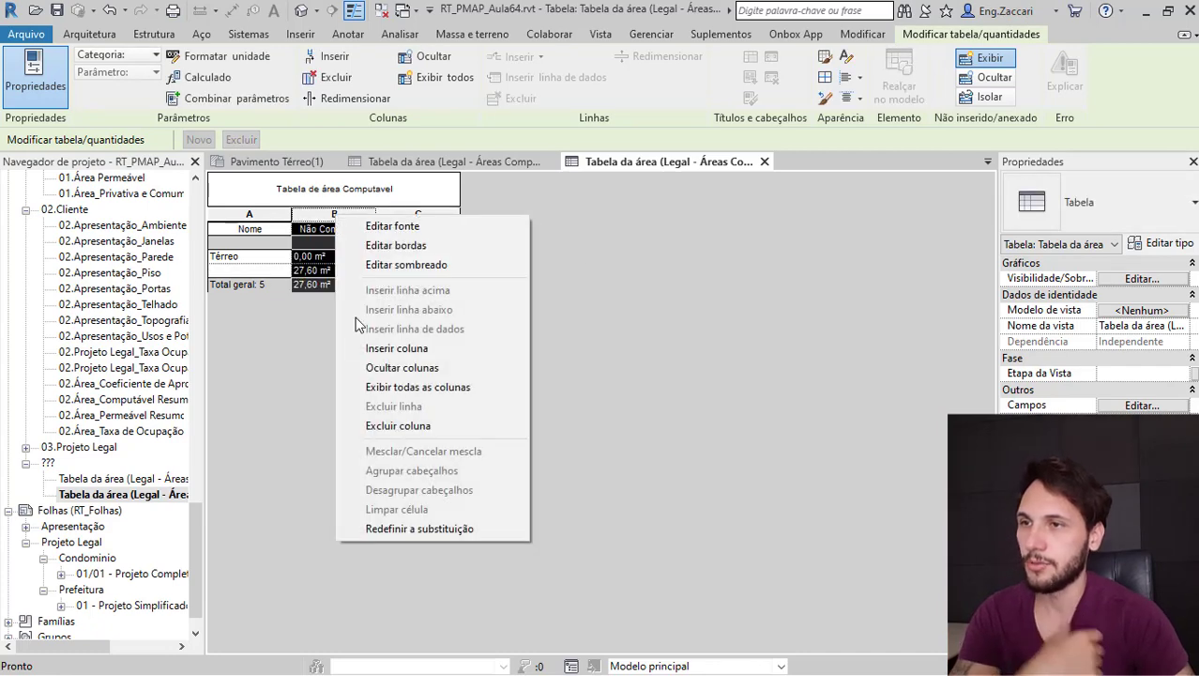
{"action": "left_click", "coordinate": [377, 367]}
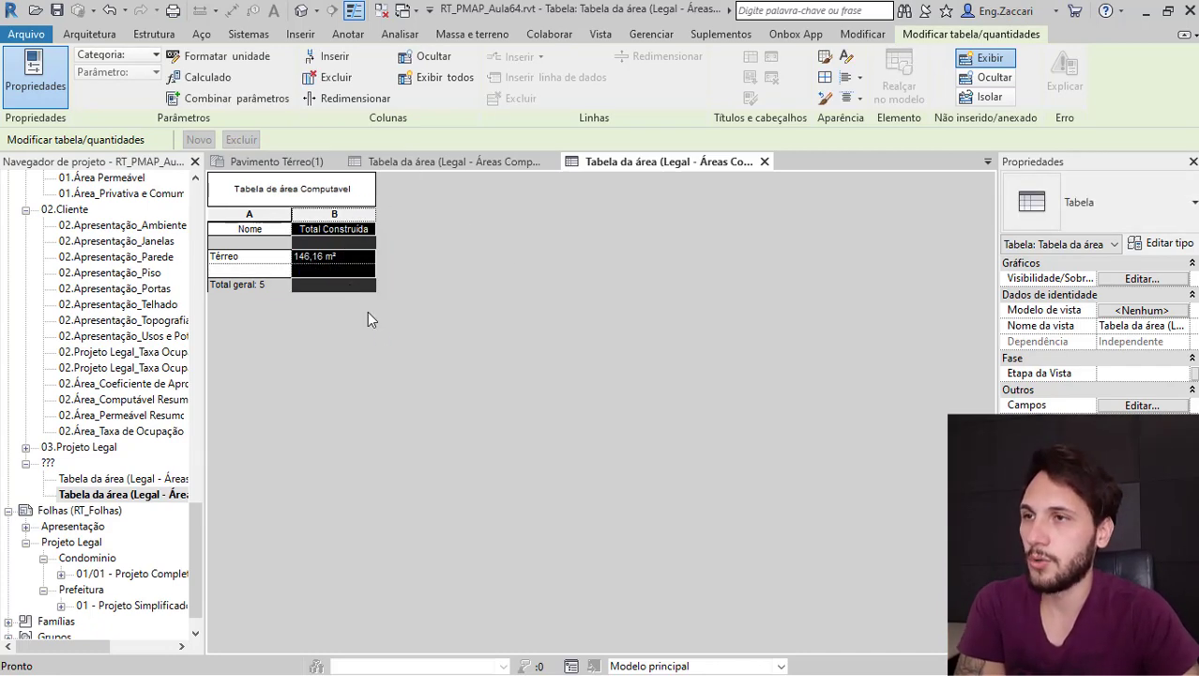
- Set the Total Construída field to calculate totals (Calcular os totais)
{"action": "left_click", "coordinate": [250, 270]}
{"action": "left_click_drag", "start_coordinate": [339, 270], "coordinate": [251, 273]}
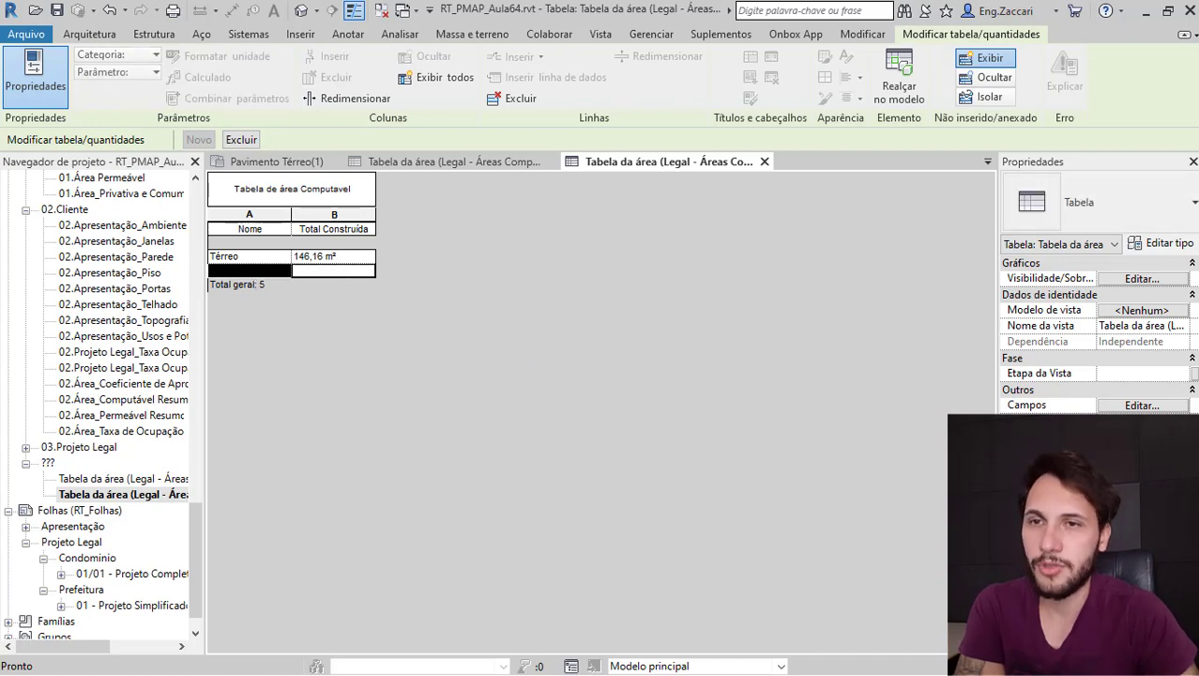
{"action": "left_click", "coordinate": [1142, 436]}
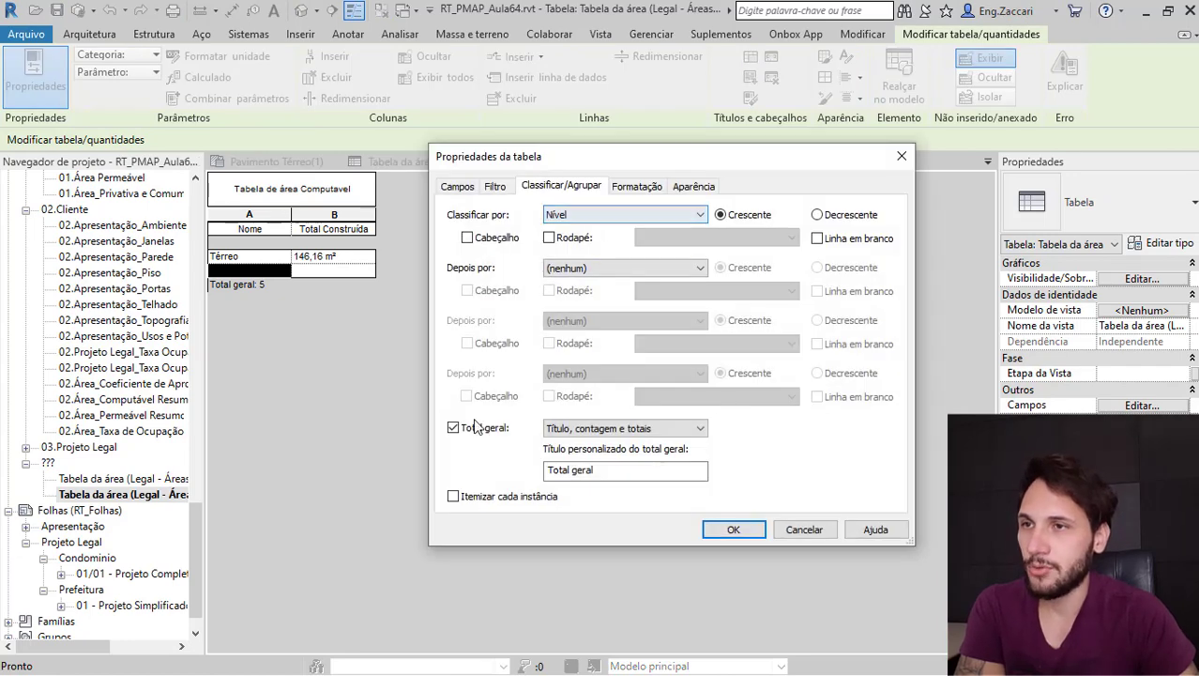
{"action": "left_click", "coordinate": [642, 189]}
{"action": "left_click", "coordinate": [517, 307]}
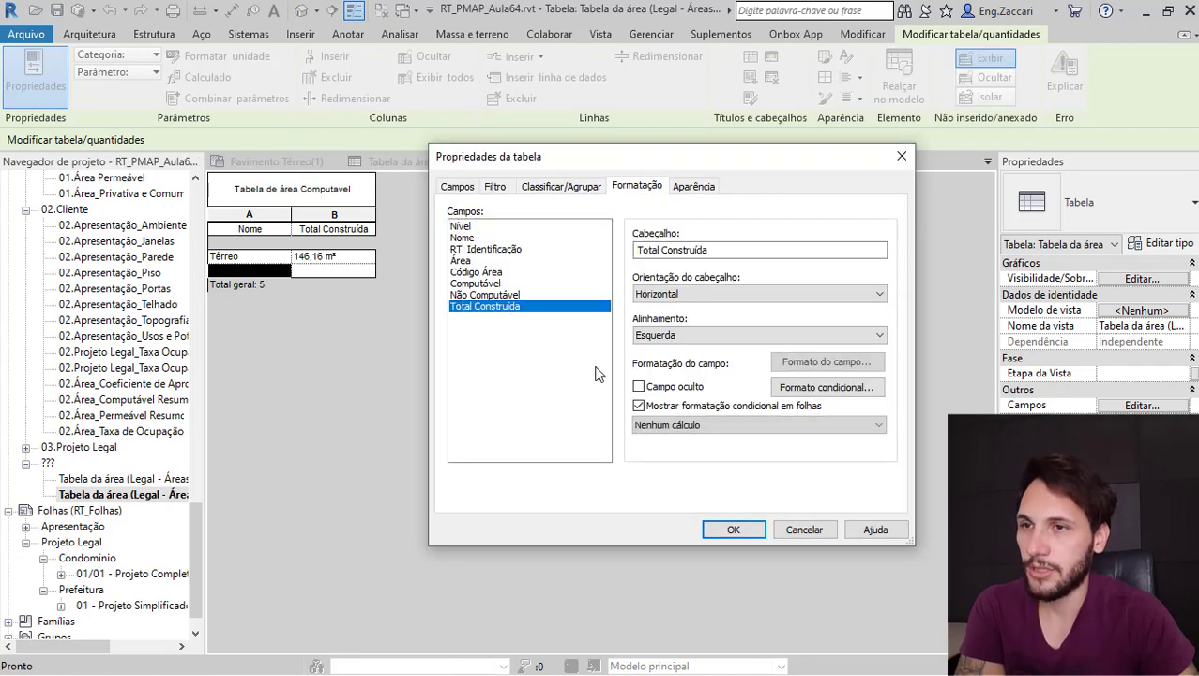
{"action": "left_click", "coordinate": [692, 425]}
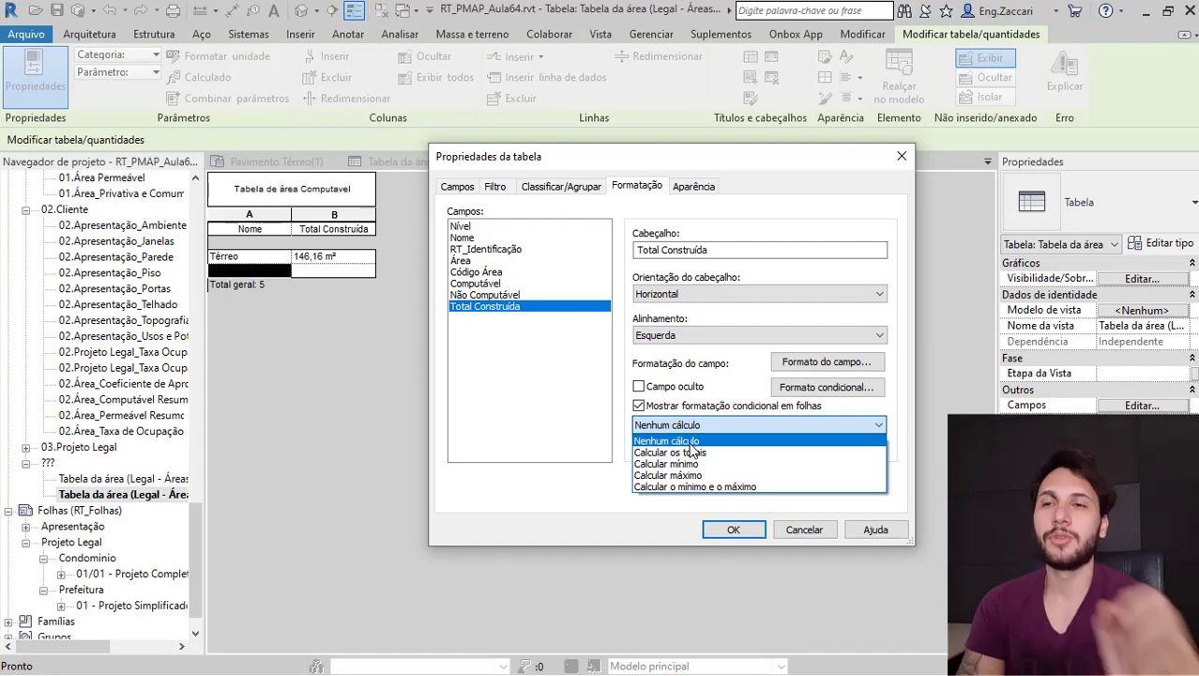
{"action": "left_click", "coordinate": [699, 452]}
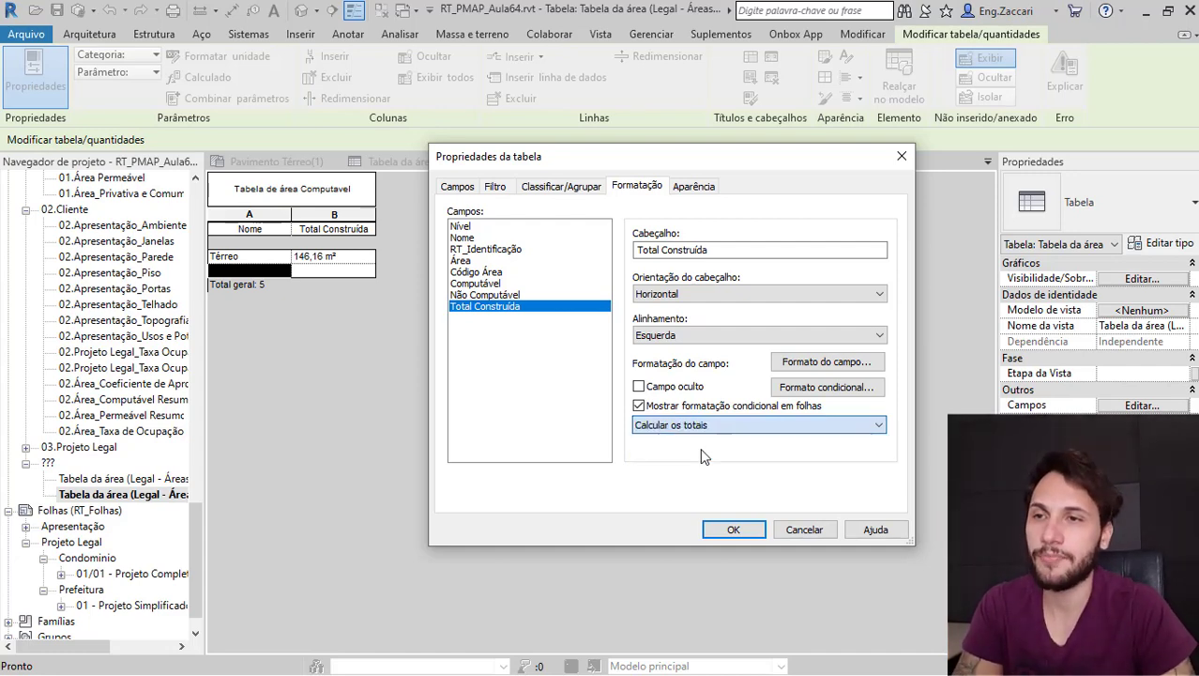
{"action": "left_click", "coordinate": [732, 529]}
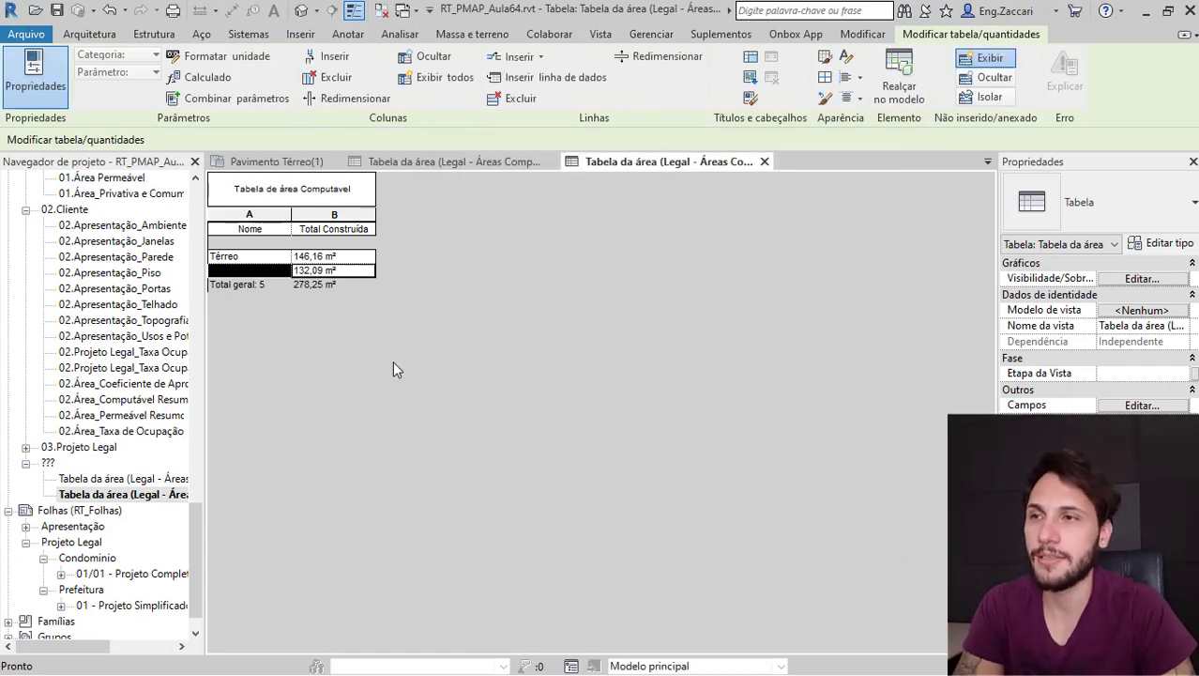
{"action": "left_click", "coordinate": [332, 285]}
{"action": "left_click", "coordinate": [266, 271]}
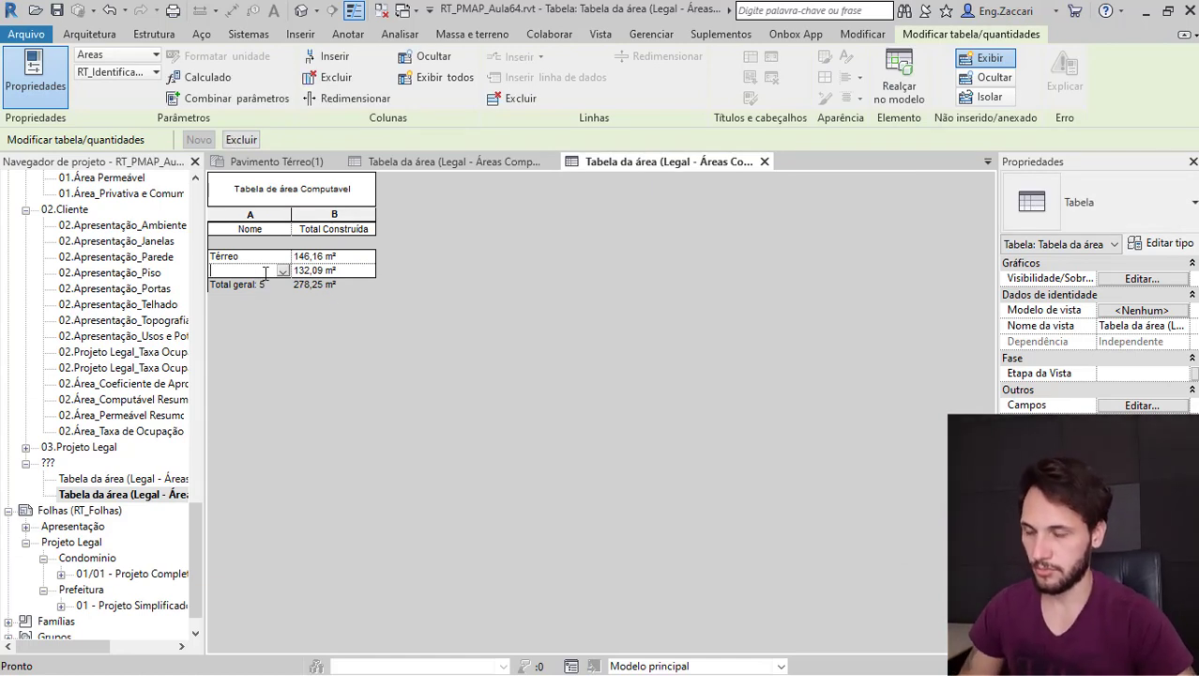
{"action": "type", "text": "S"}
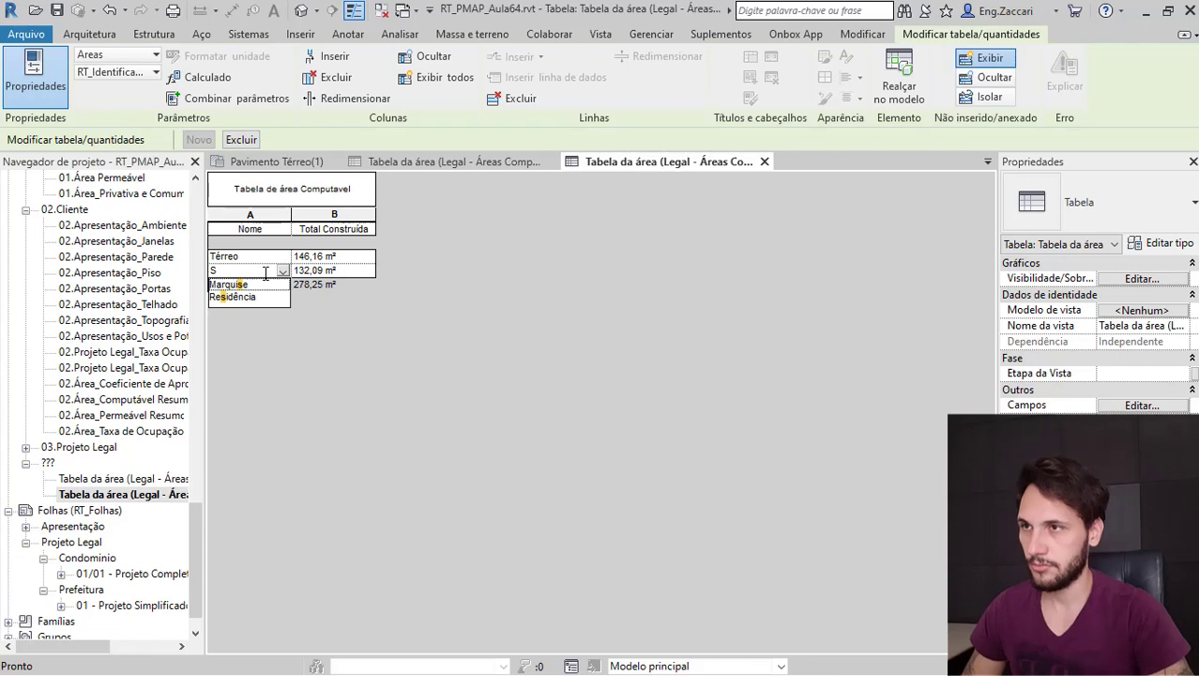
{"action": "type", "text": "u"}
{"action": "key", "text": "Escape"}
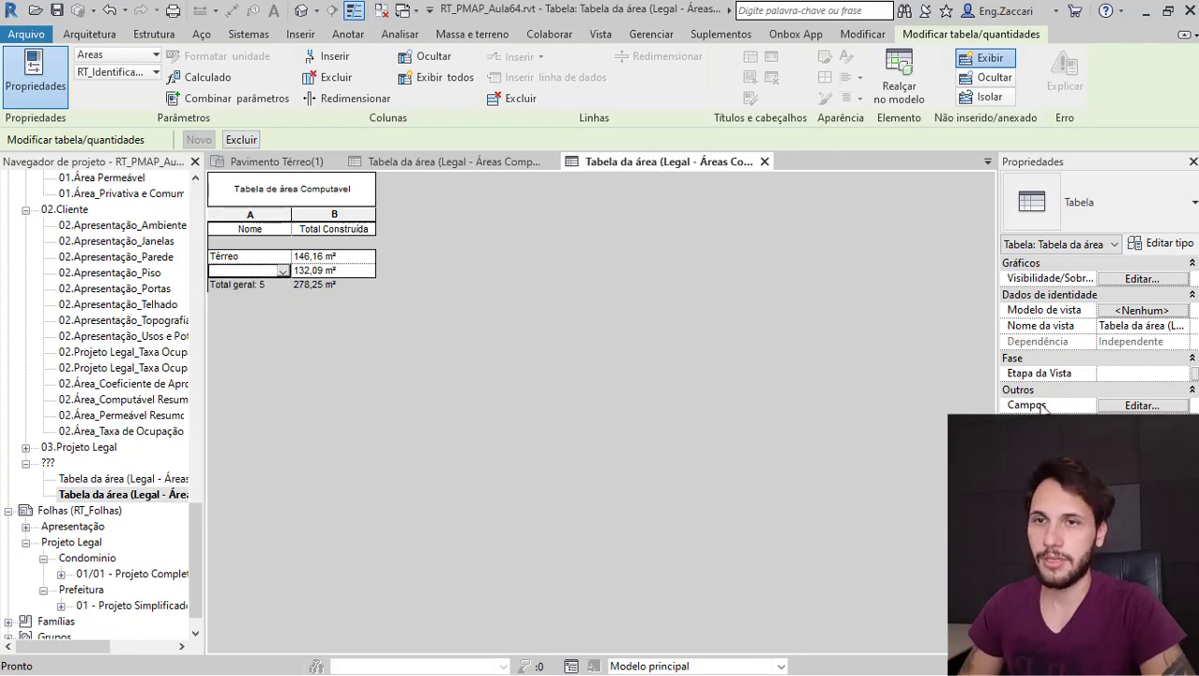
- Unhide the Nível and Nome fields in the schedule's formatting settings
{"action": "left_click", "coordinate": [1135, 406]}
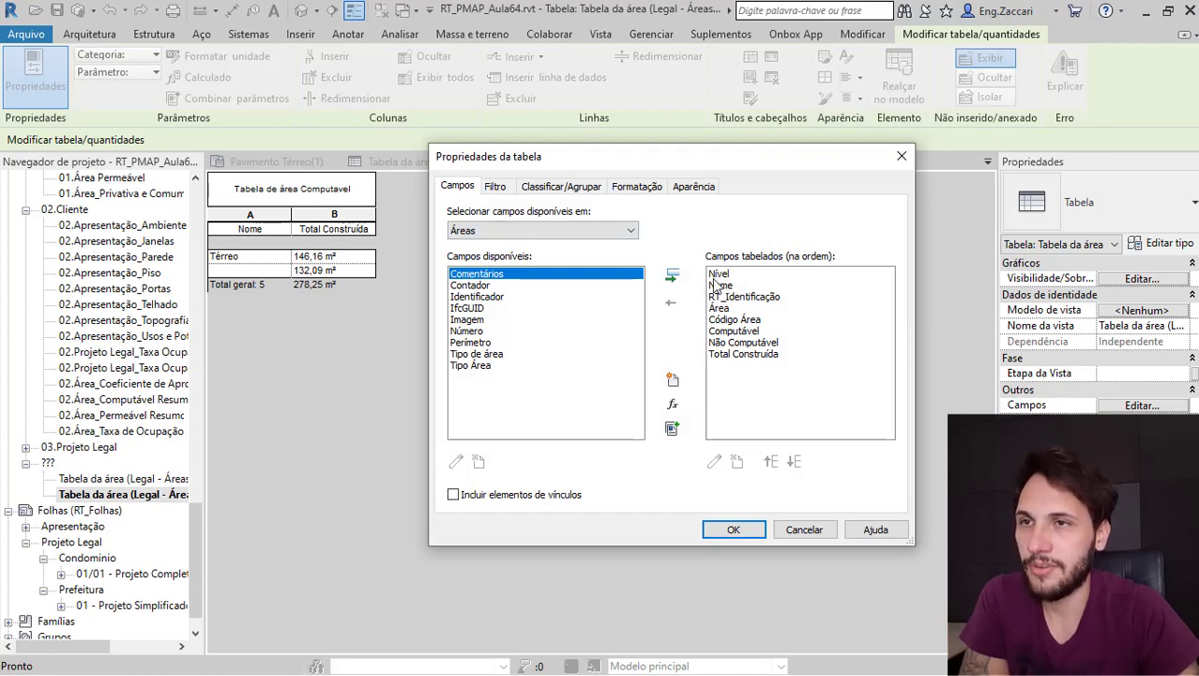
{"action": "left_click", "coordinate": [651, 188]}
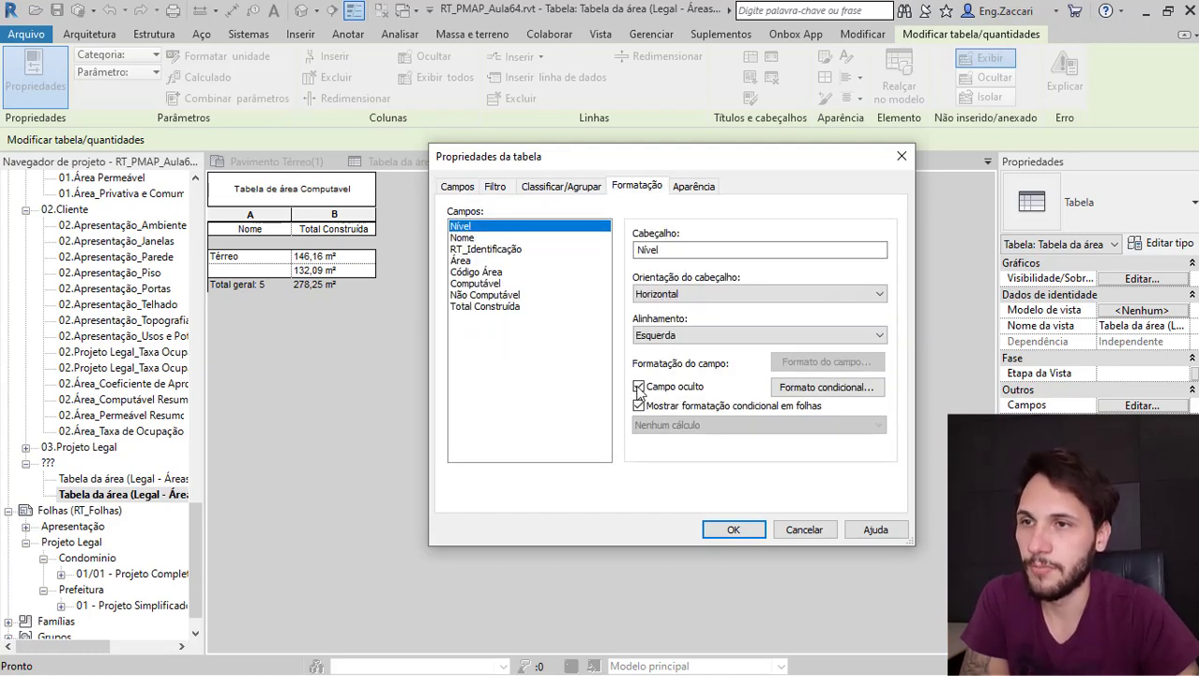
{"action": "left_click", "coordinate": [464, 237]}
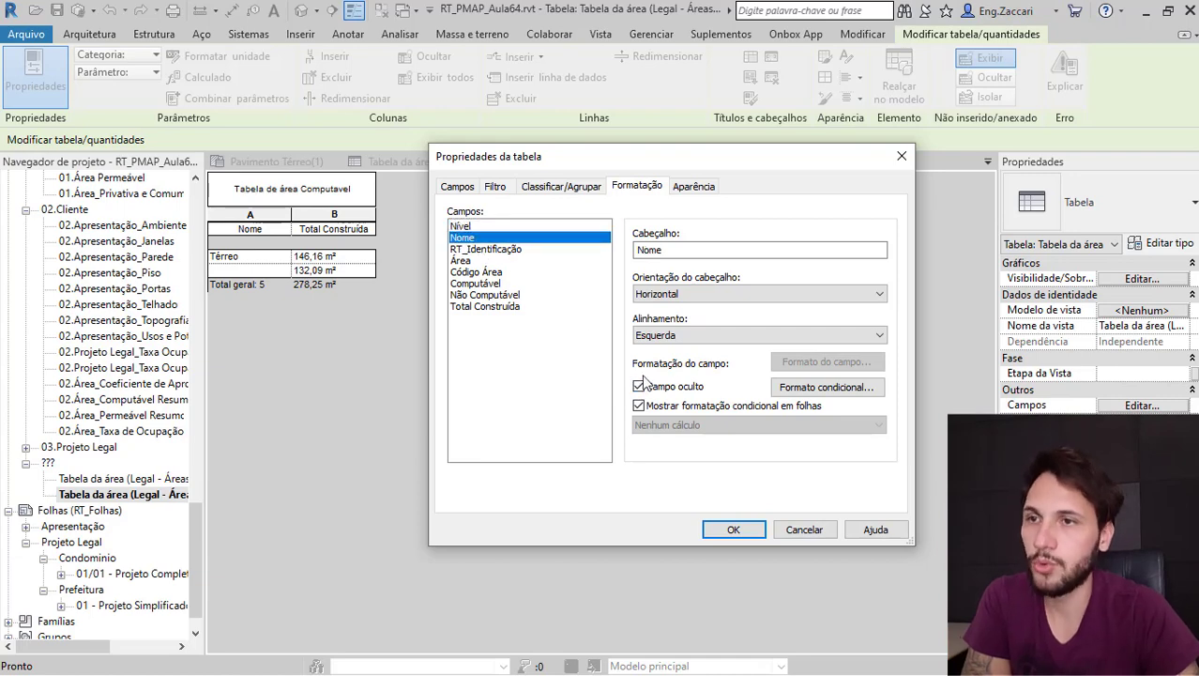
{"action": "left_click", "coordinate": [639, 386]}
{"action": "left_click", "coordinate": [639, 386]}
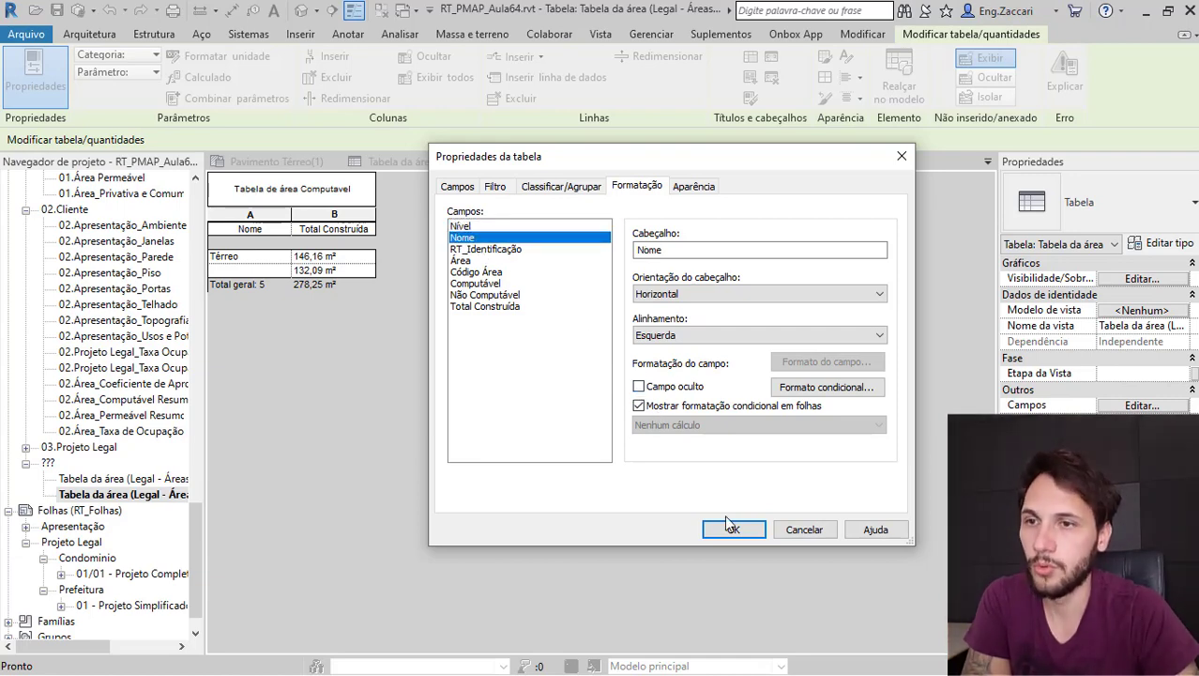
{"action": "left_click", "coordinate": [733, 530]}
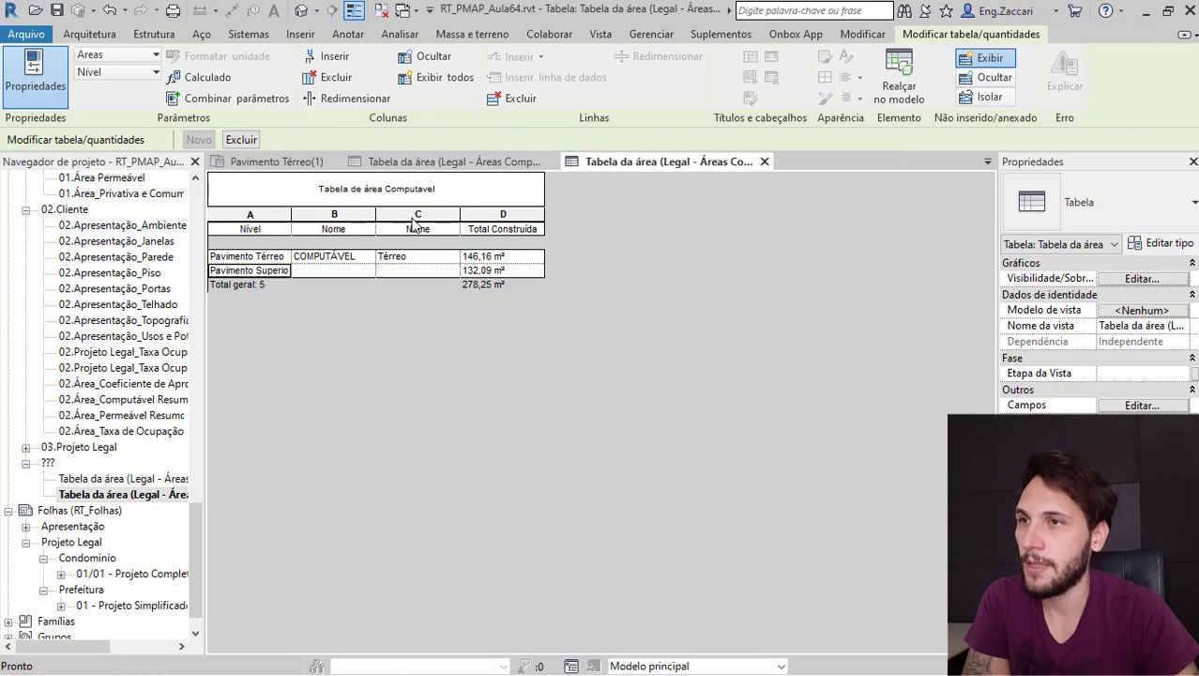
- Hide both Nome columns and widen the Nível column to fit the full level names
{"action": "left_click_drag", "start_coordinate": [416, 228], "coordinate": [337, 229]}
{"action": "right_click", "coordinate": [341, 231]}
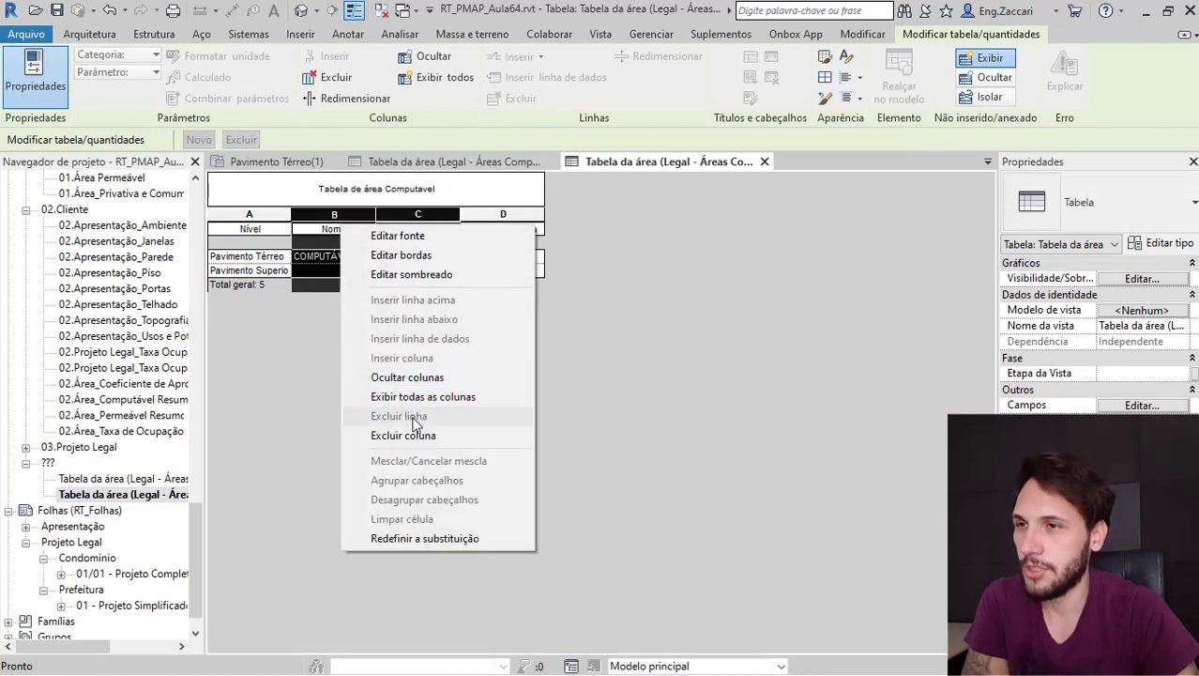
{"action": "left_click", "coordinate": [407, 376]}
{"action": "left_click", "coordinate": [266, 272]}
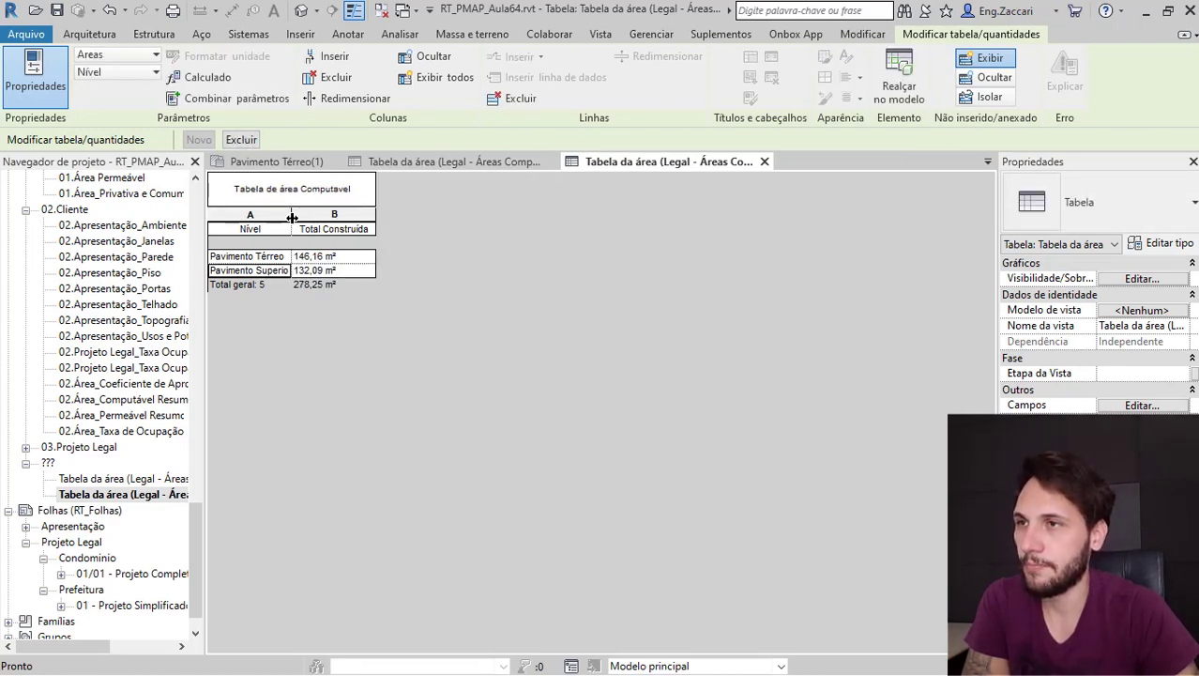
{"action": "left_click_drag", "start_coordinate": [291, 218], "coordinate": [368, 219]}
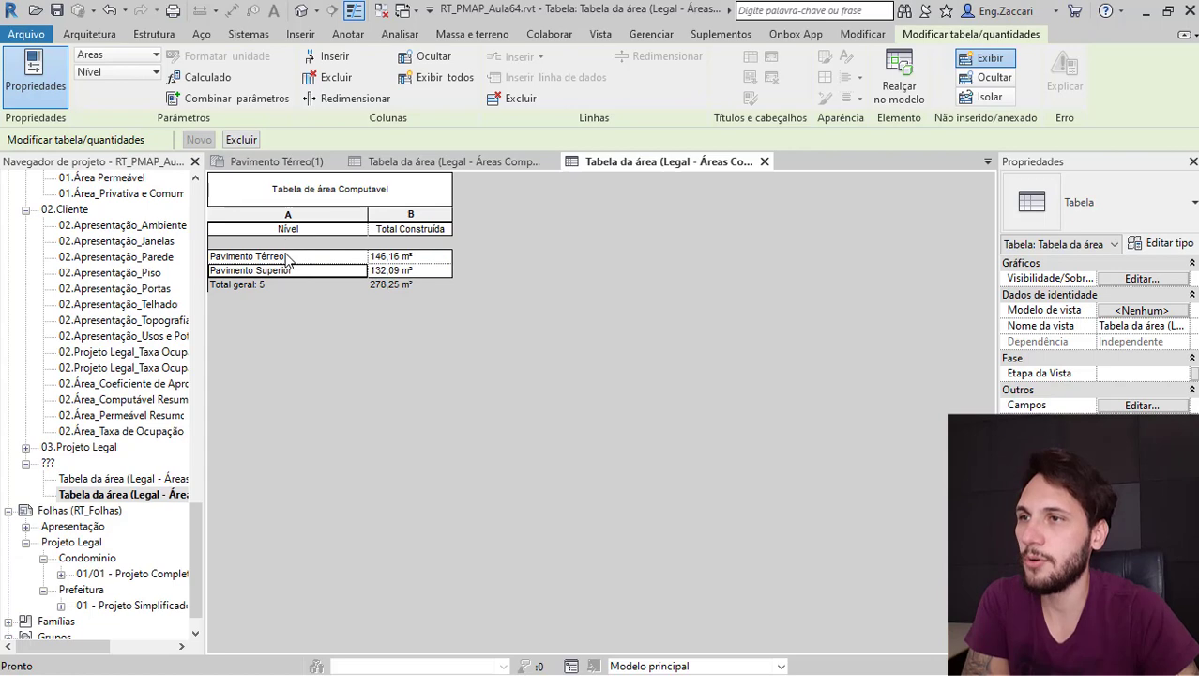
{"action": "left_click", "coordinate": [422, 260]}
{"action": "left_click", "coordinate": [301, 271]}
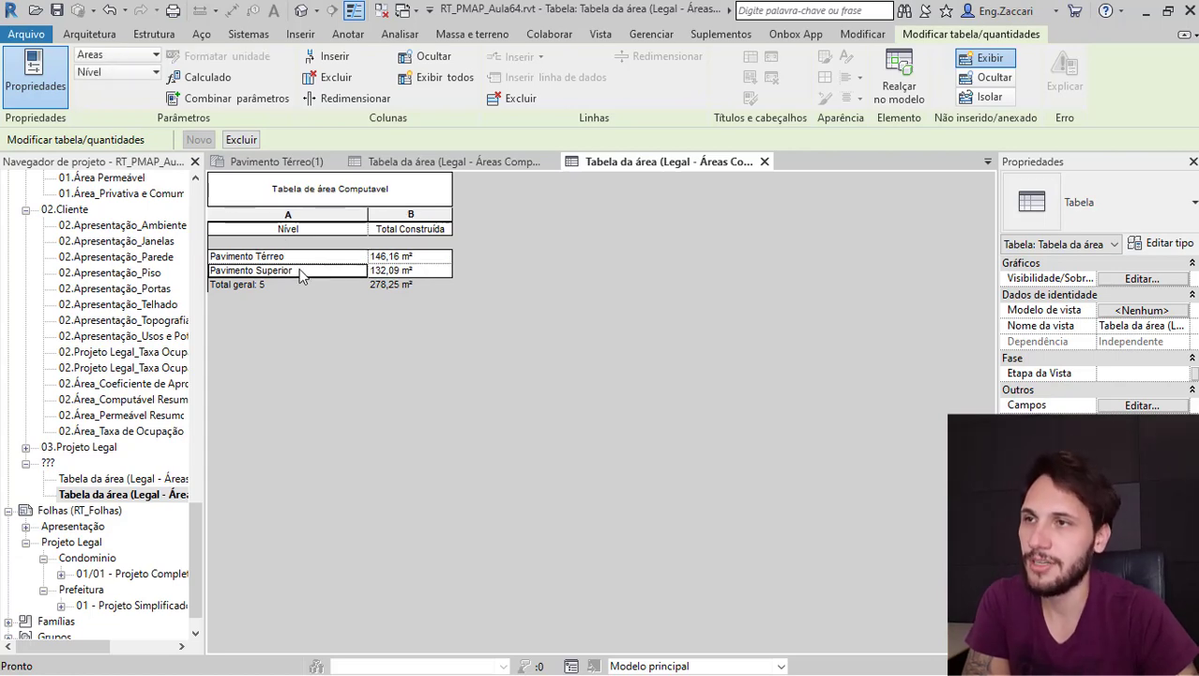
{"action": "left_click", "coordinate": [409, 271]}
- Change the duplicate schedule's title to "Tabela de área Construída"
{"action": "left_click", "coordinate": [420, 195]}
{"action": "left_click", "coordinate": [383, 194]}
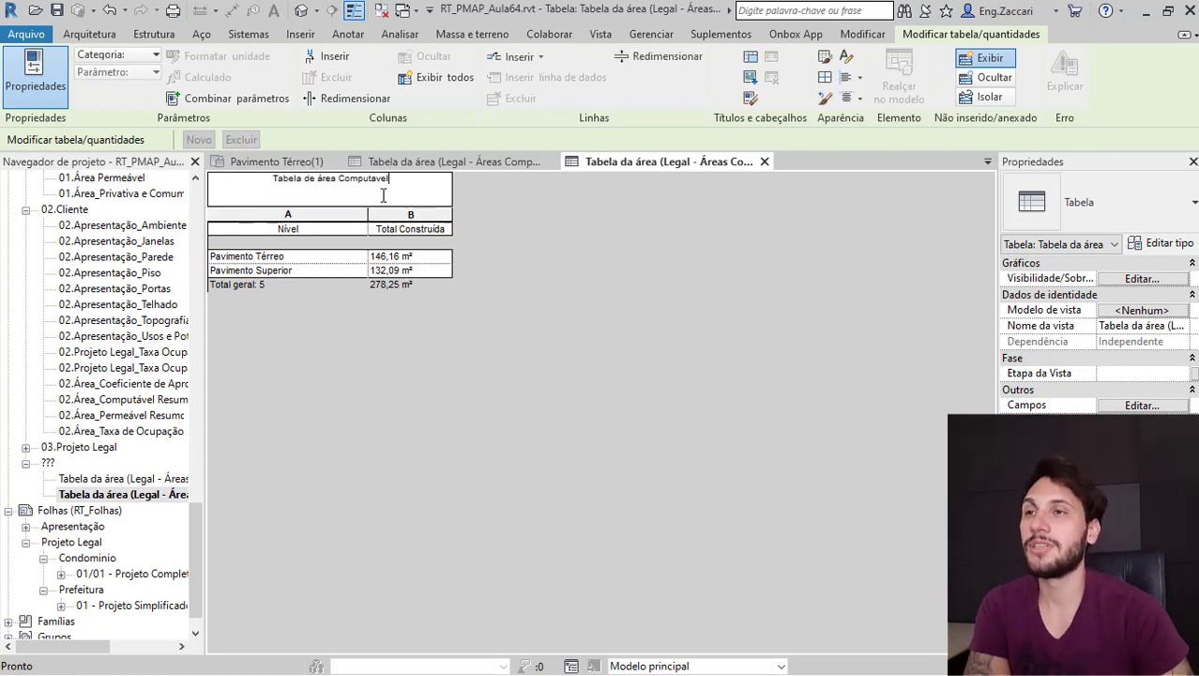
{"action": "left_click_drag", "start_coordinate": [383, 193], "coordinate": [341, 191]}
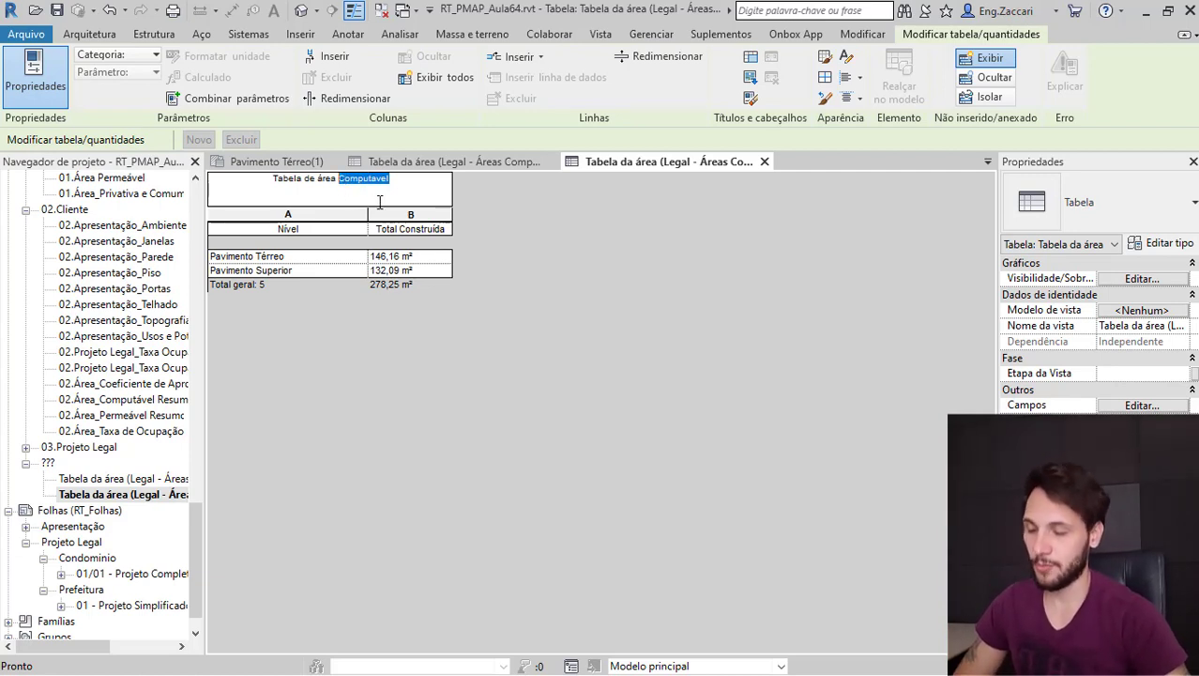
{"action": "type", "text": "Cosntruída"}
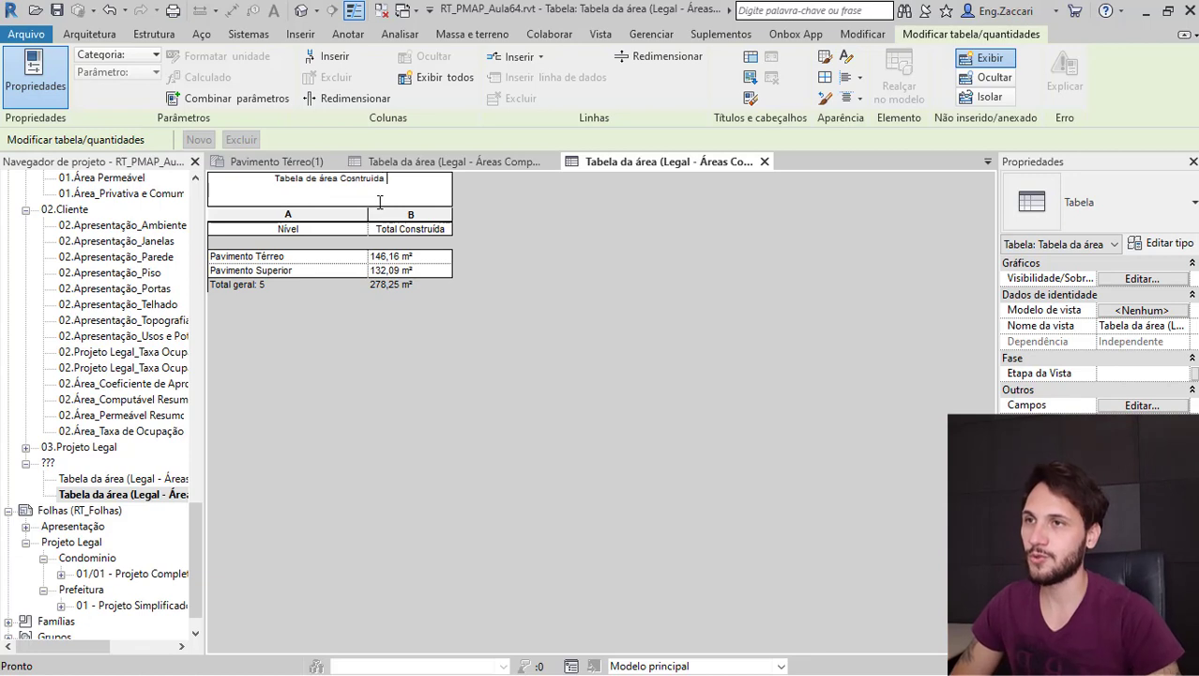
{"action": "left_click_drag", "start_coordinate": [385, 180], "coordinate": [355, 186]}
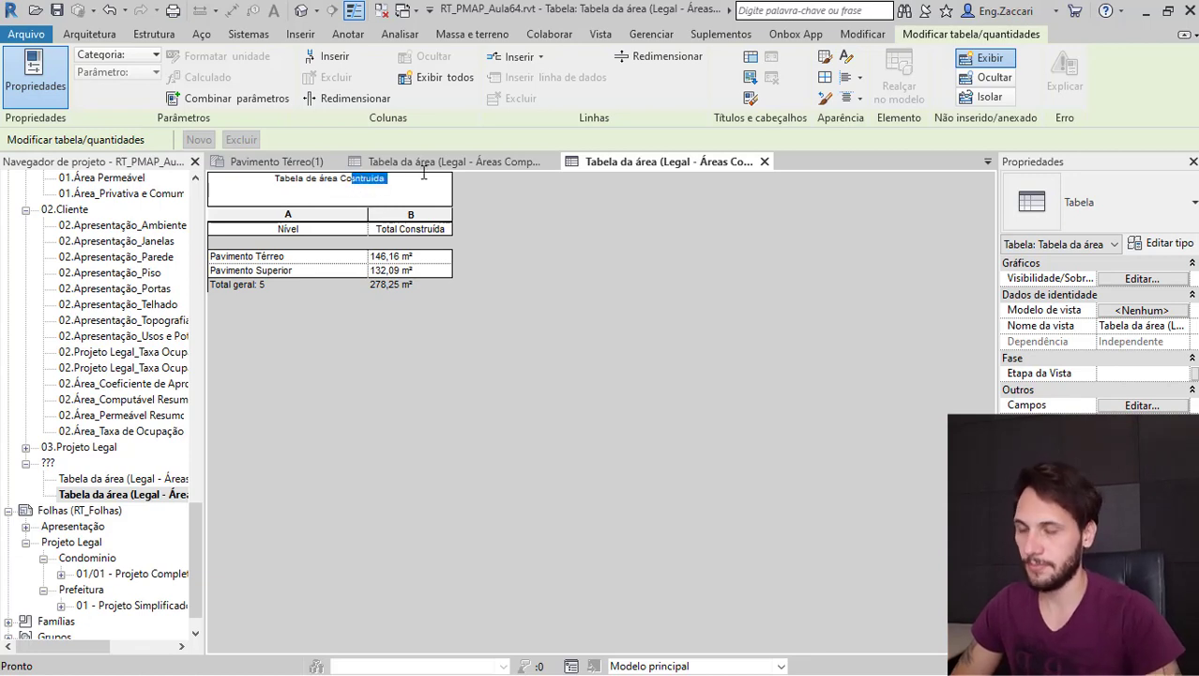
{"action": "type", "text": "nstruída"}
{"action": "key", "text": "Return"}
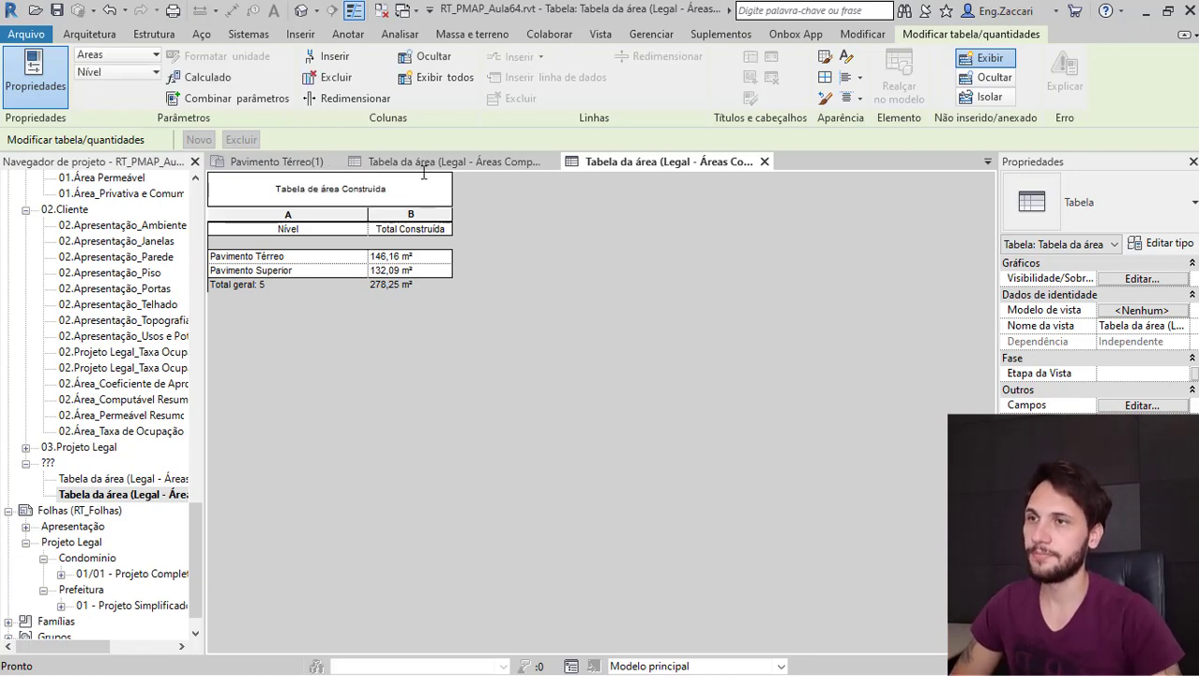